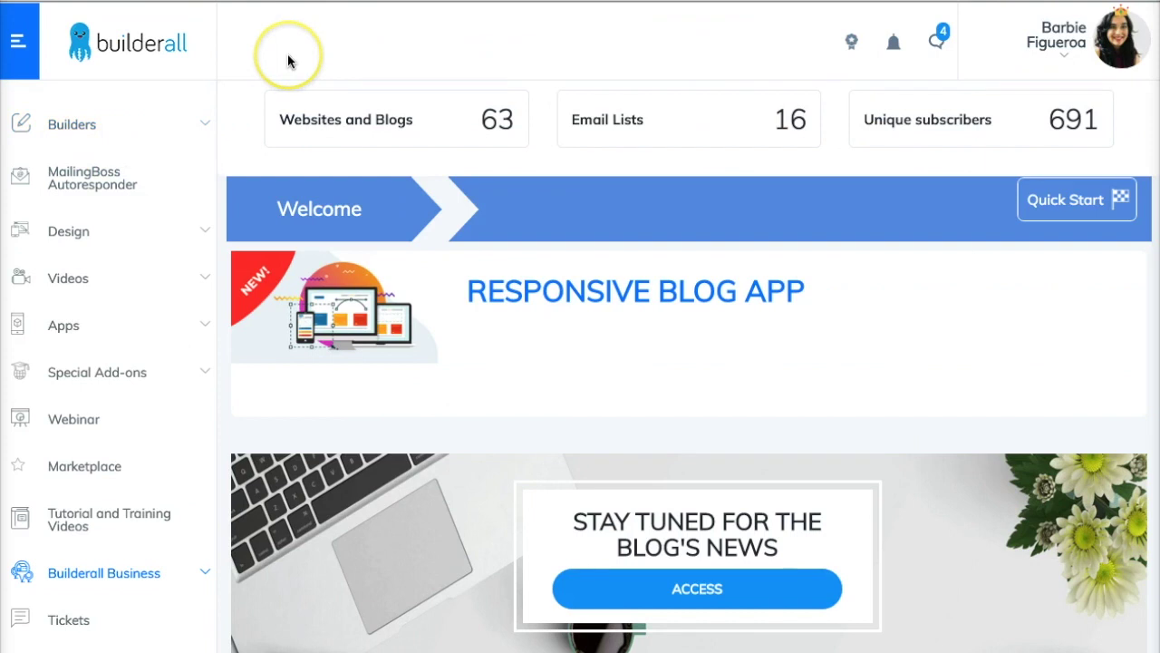
Create a new website in the Drag and Drop Pixel Perfect builder from the Blank Page Clean template
left_click(96, 125)
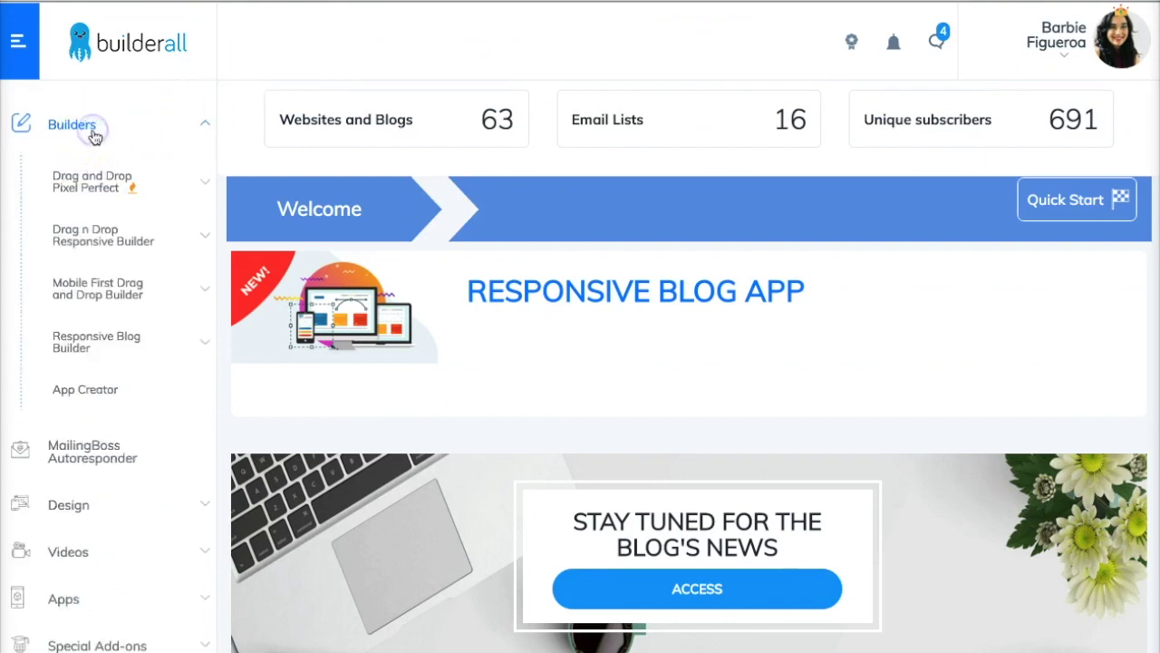
left_click(94, 186)
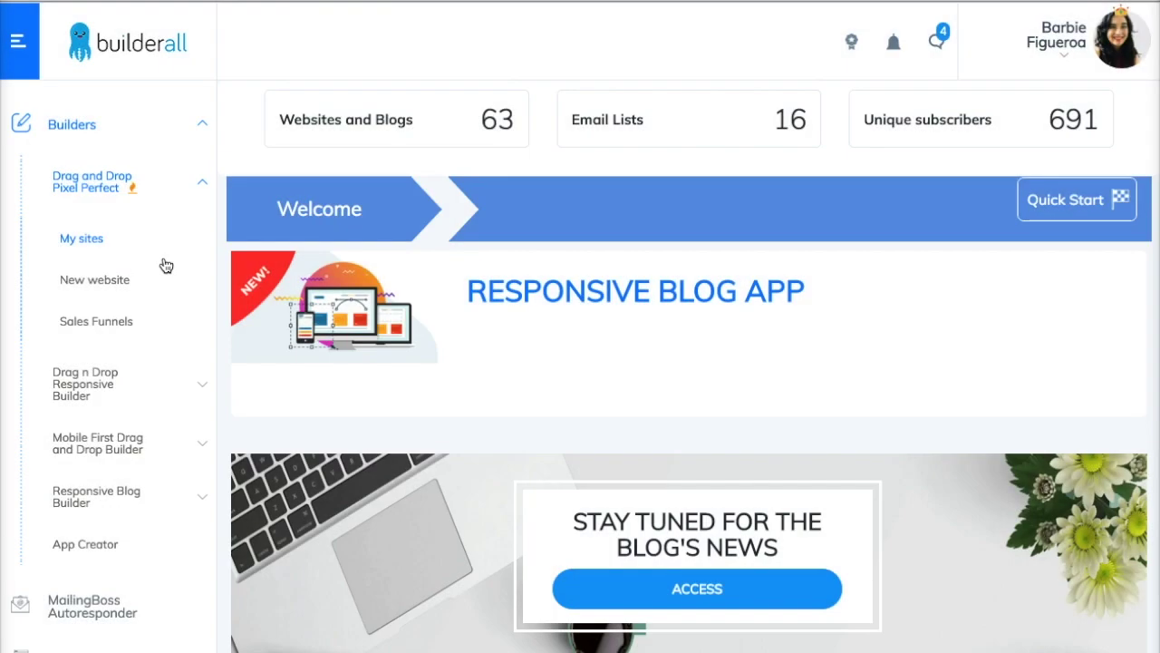
left_click(164, 267)
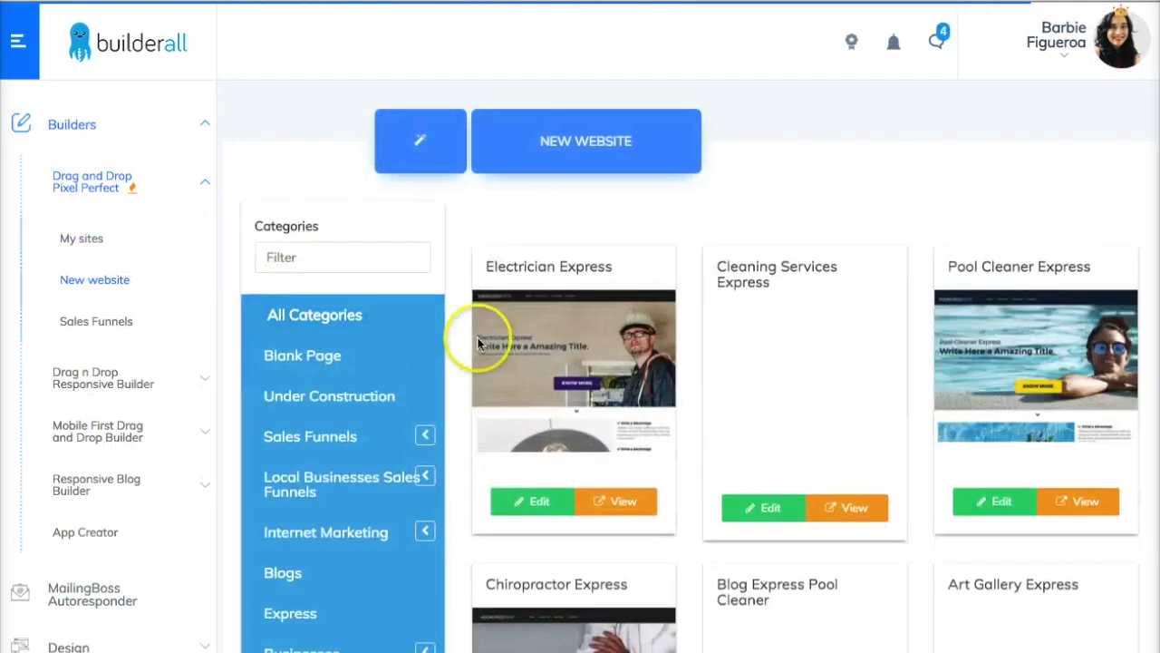
left_click(342, 361)
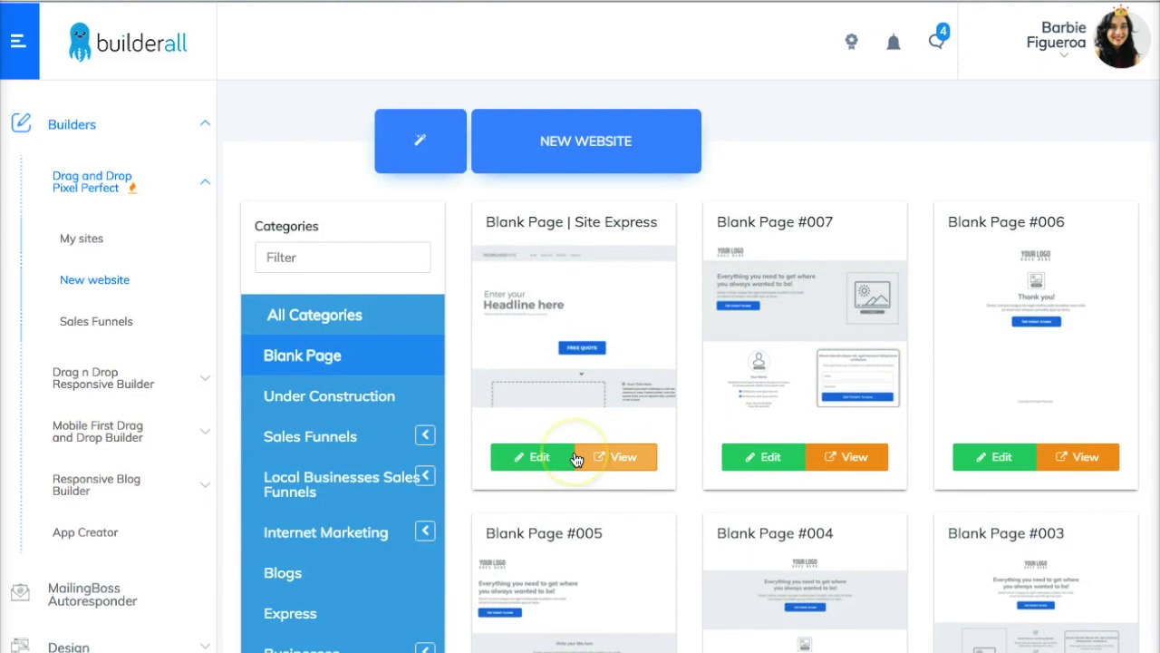
scroll(577, 459, "down", 7)
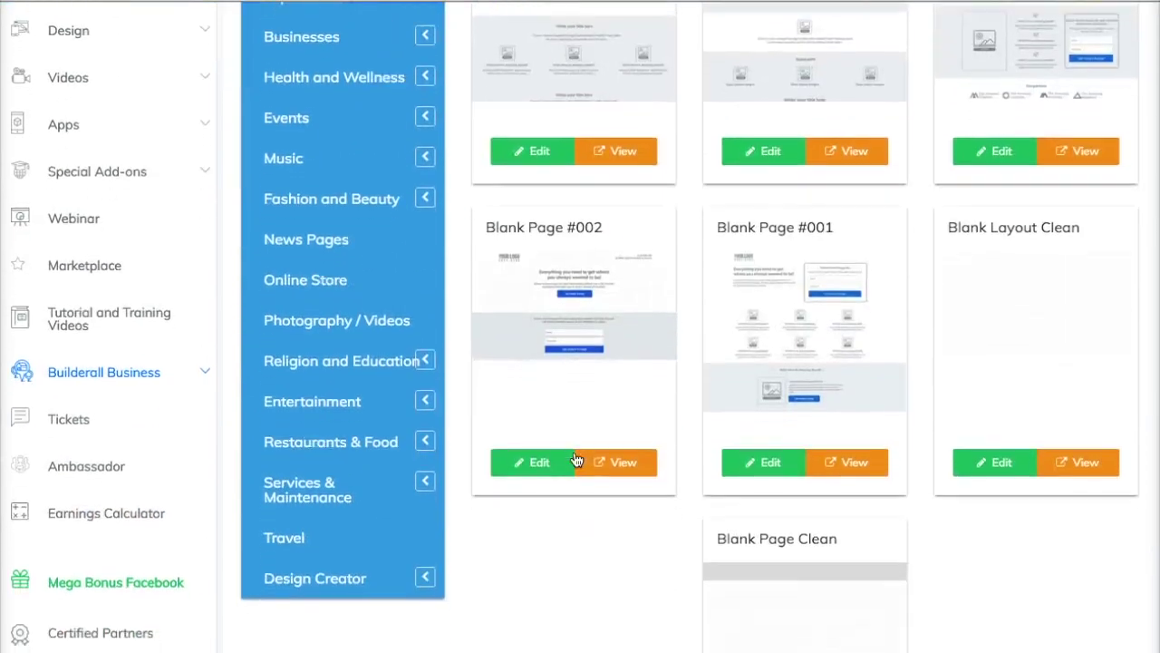
scroll(576, 460, "down", 2)
left_click(767, 624)
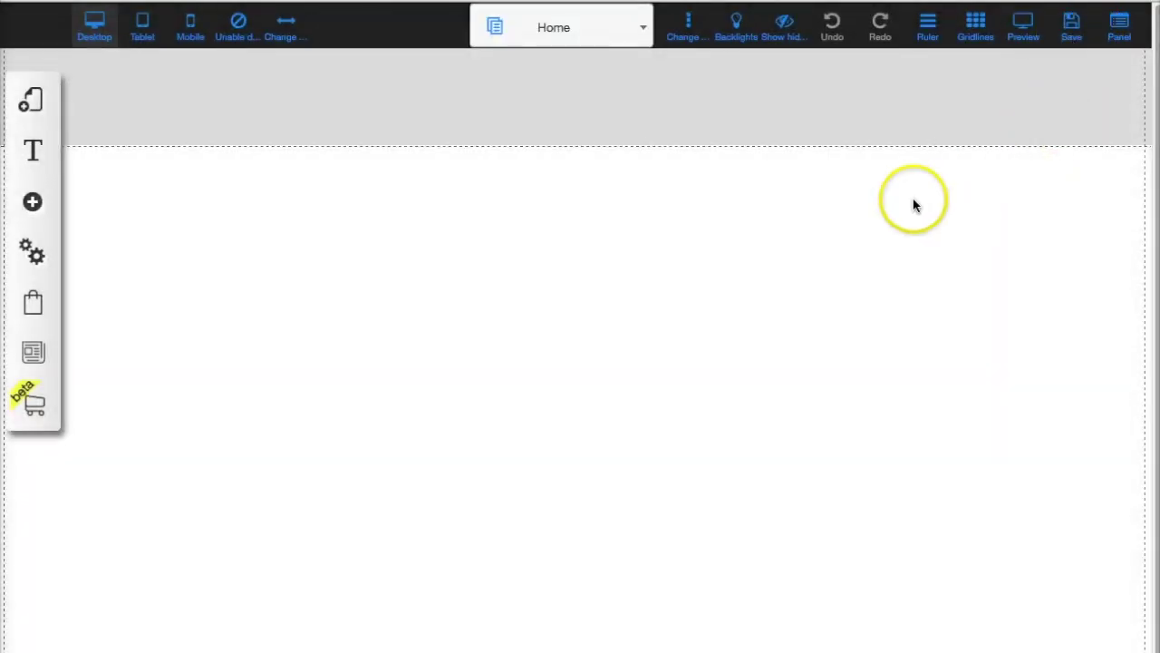
Save the new site, registering its URL name as builderallbarbiebasicrules
left_click(1073, 37)
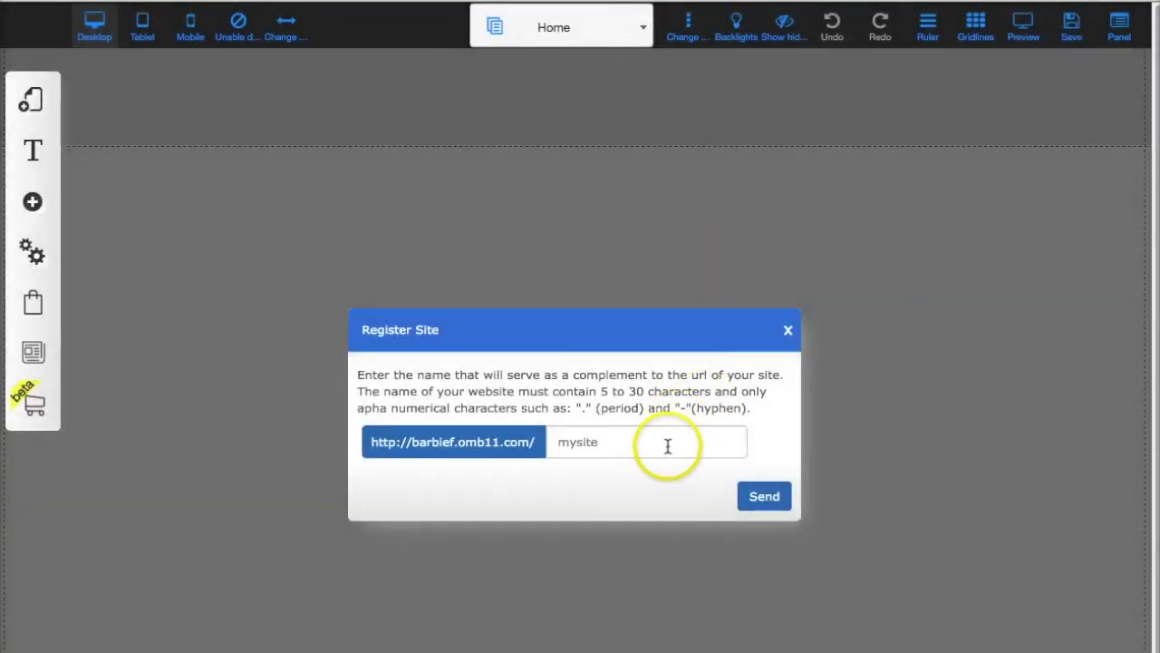
left_click(668, 443)
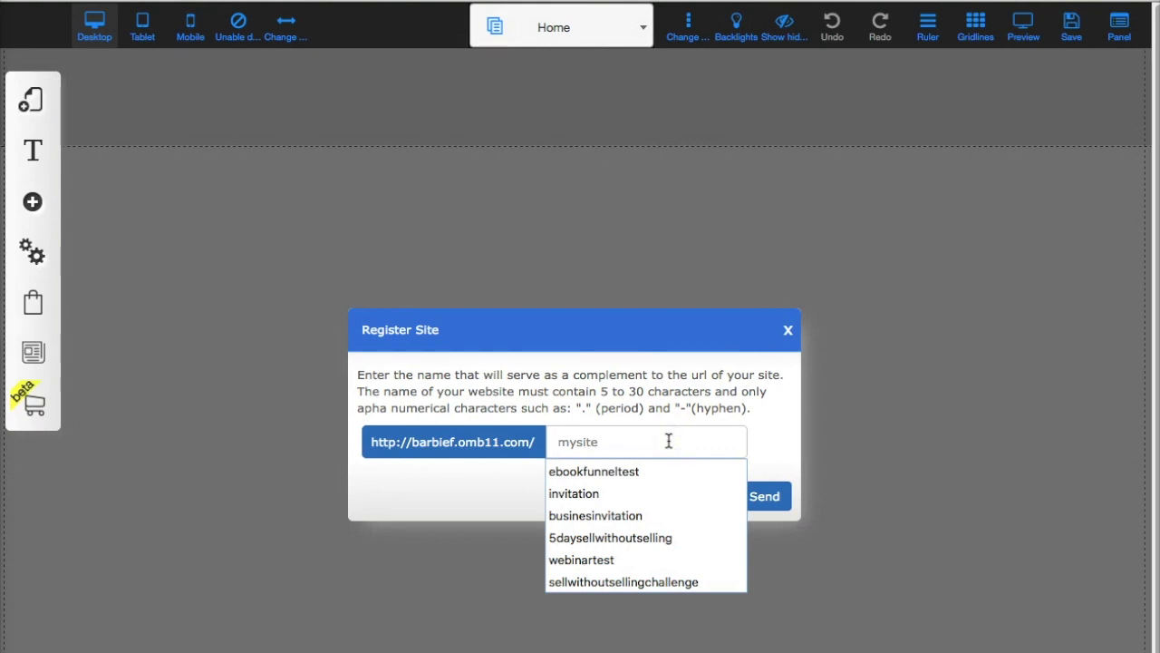
type("bu")
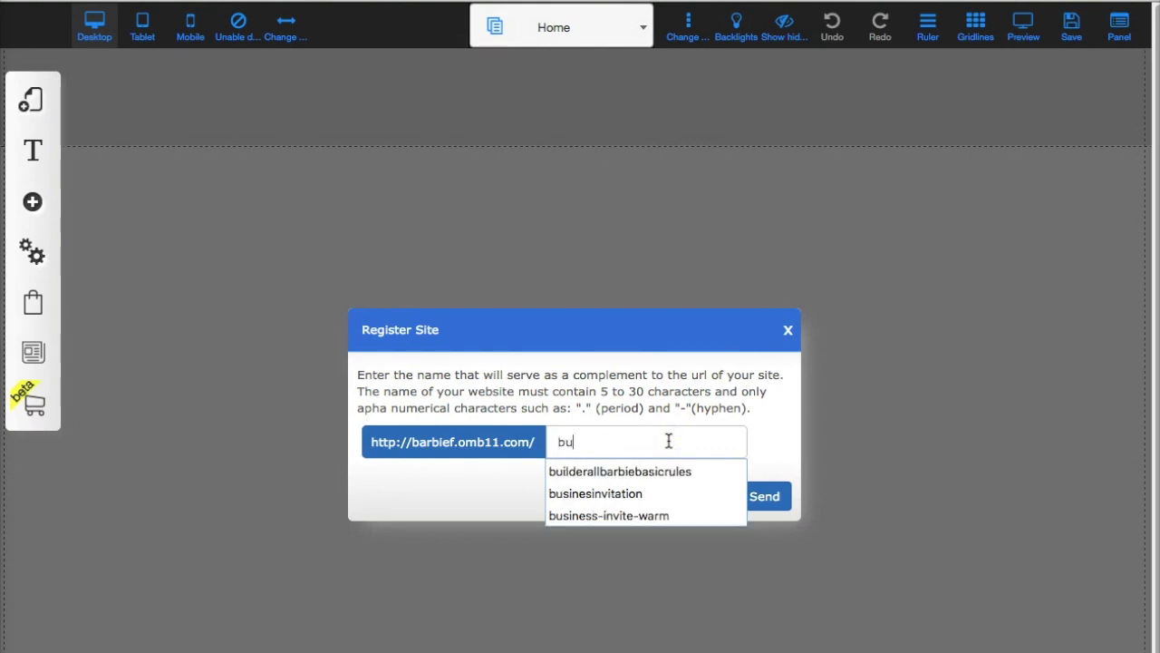
type("ilderallbarbiebas")
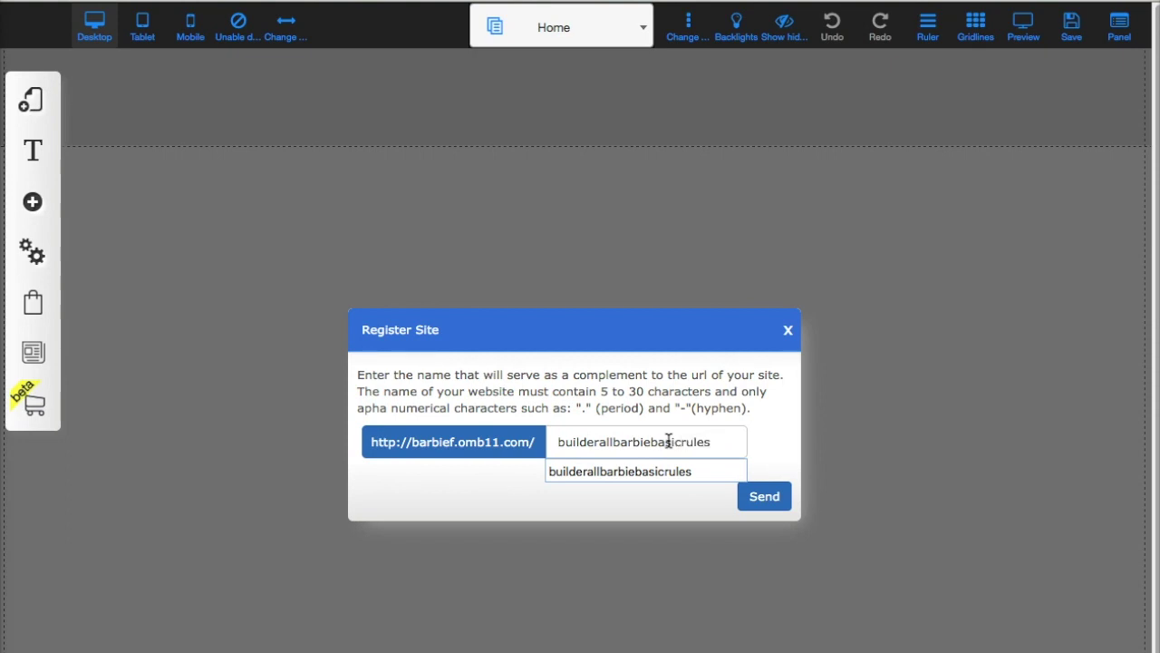
type("icrules")
left_click(762, 497)
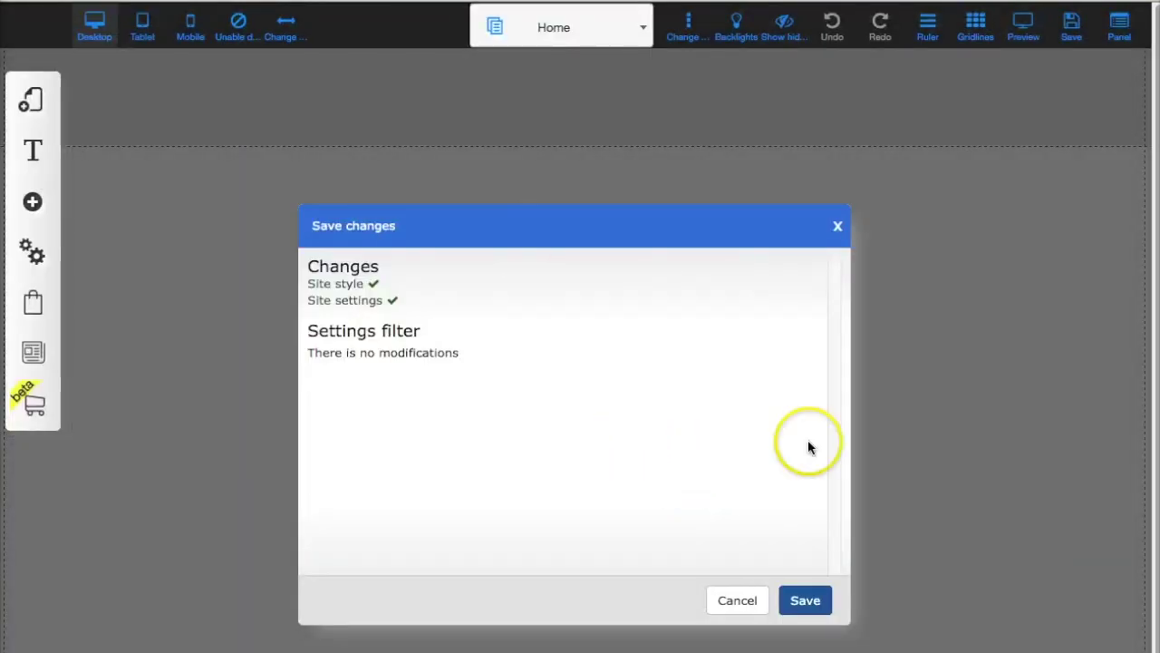
left_click(813, 601)
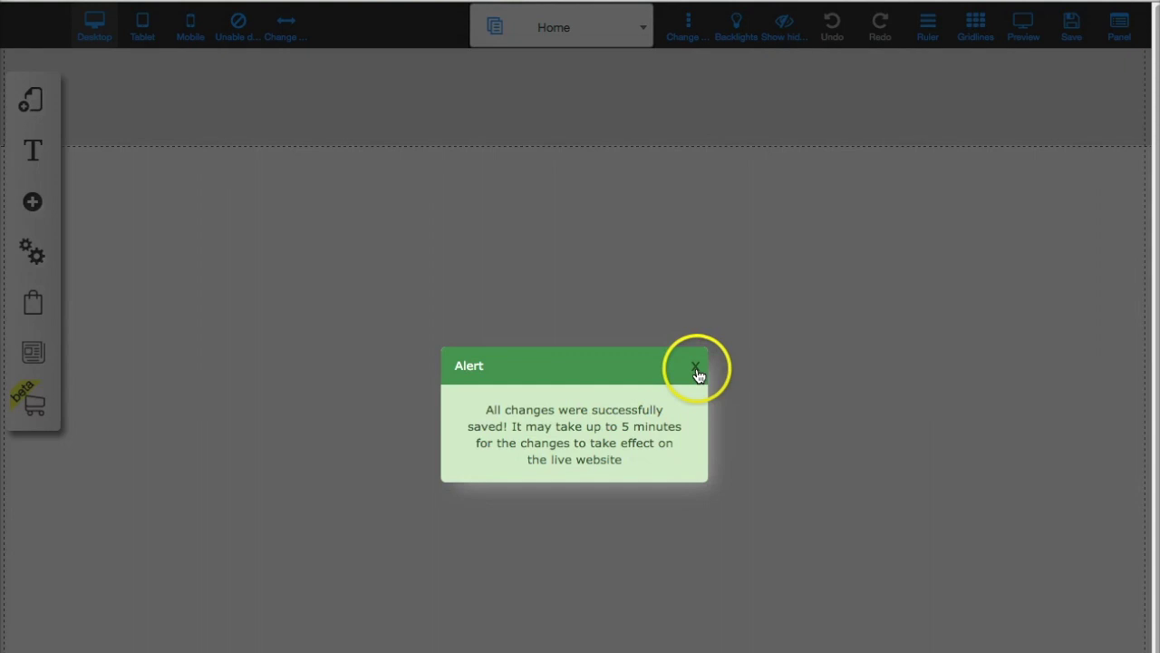
left_click(697, 368)
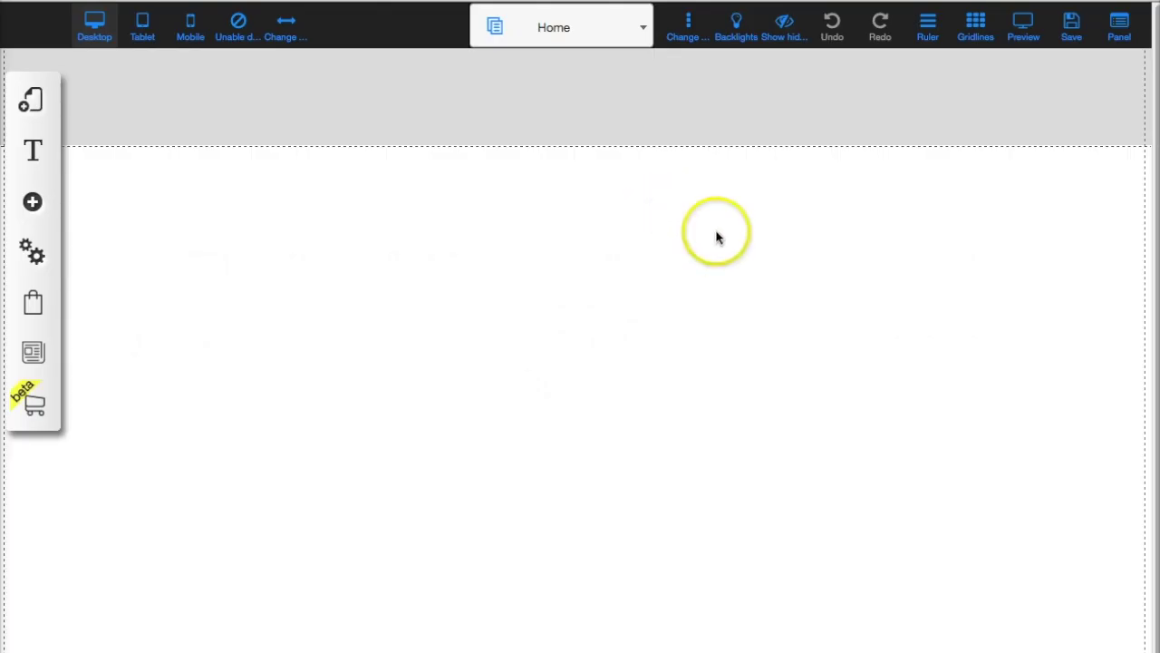
Examine the settings available for the page's header and footer
right_click(736, 125)
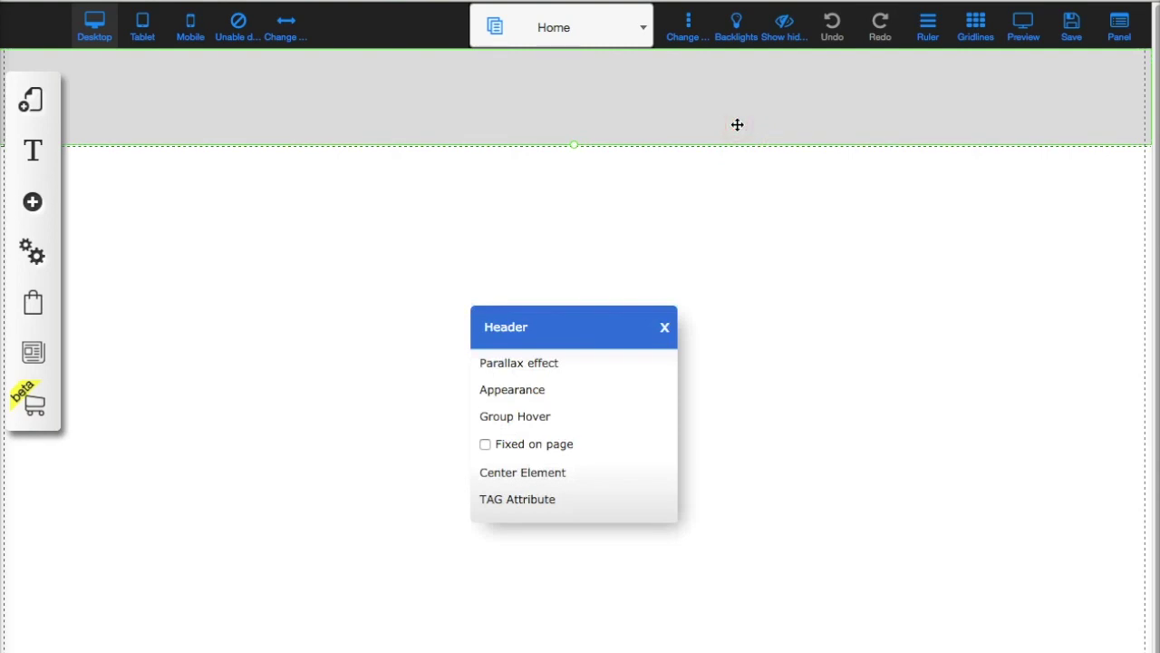
left_click(749, 108)
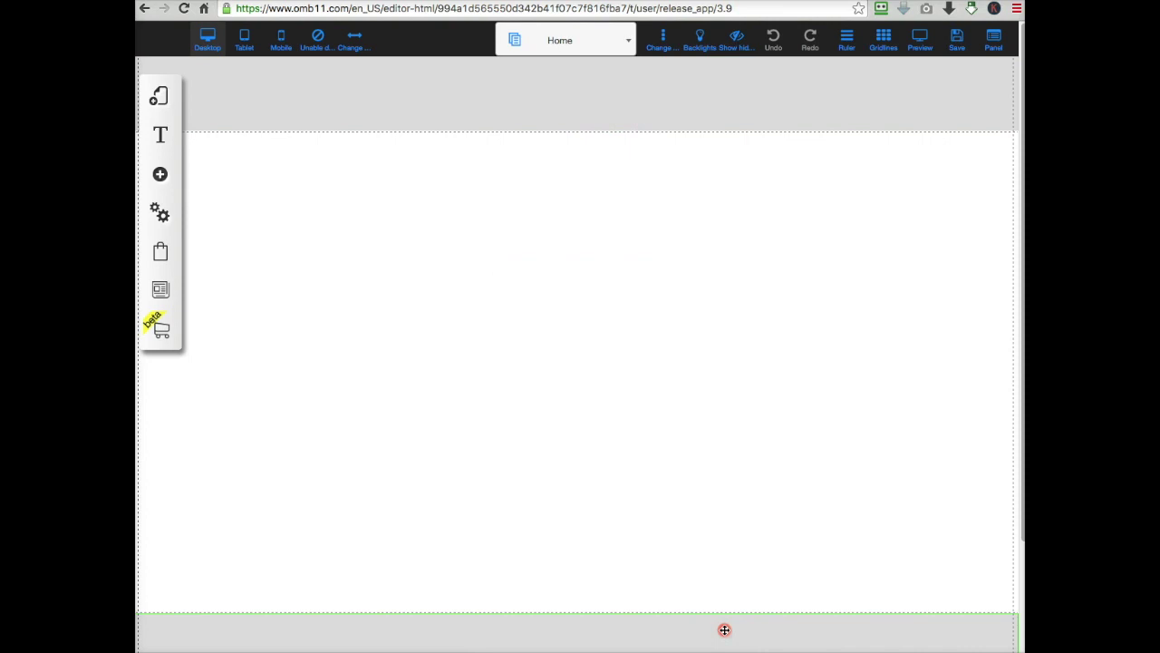
left_click(723, 629)
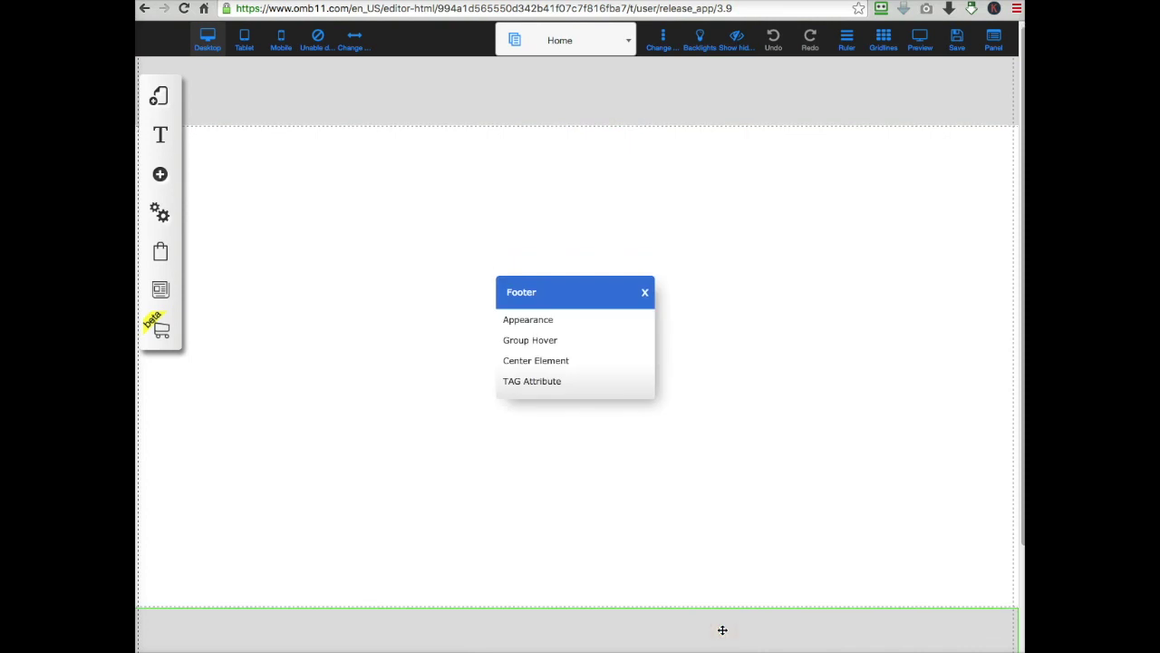
left_click(762, 89)
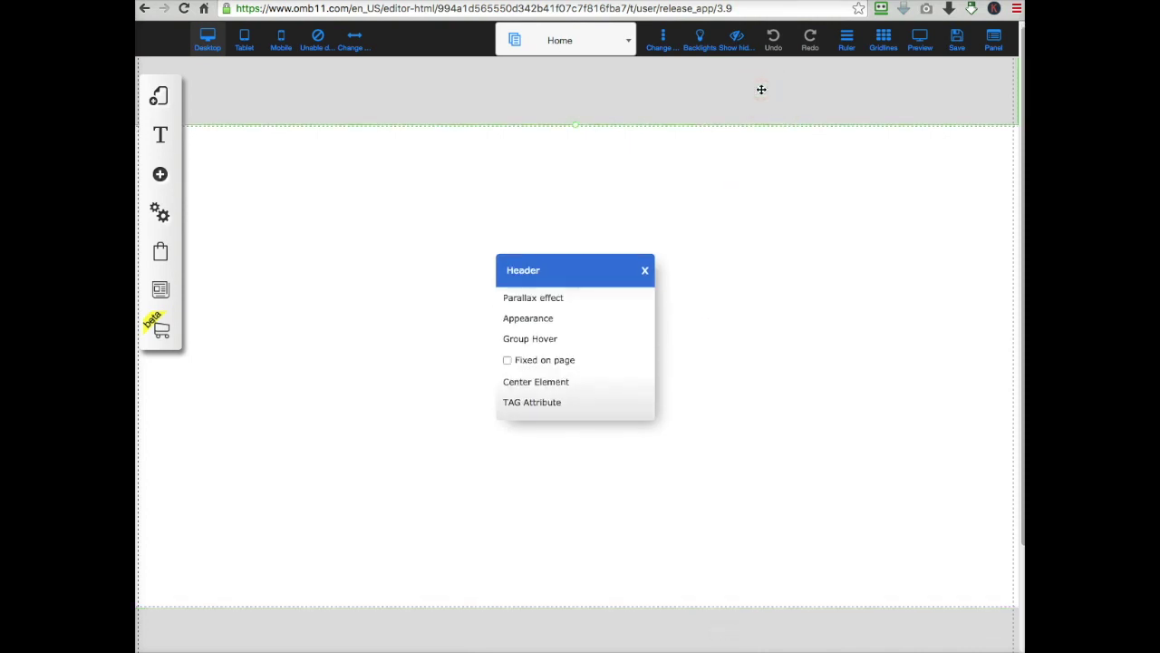
left_click(769, 223)
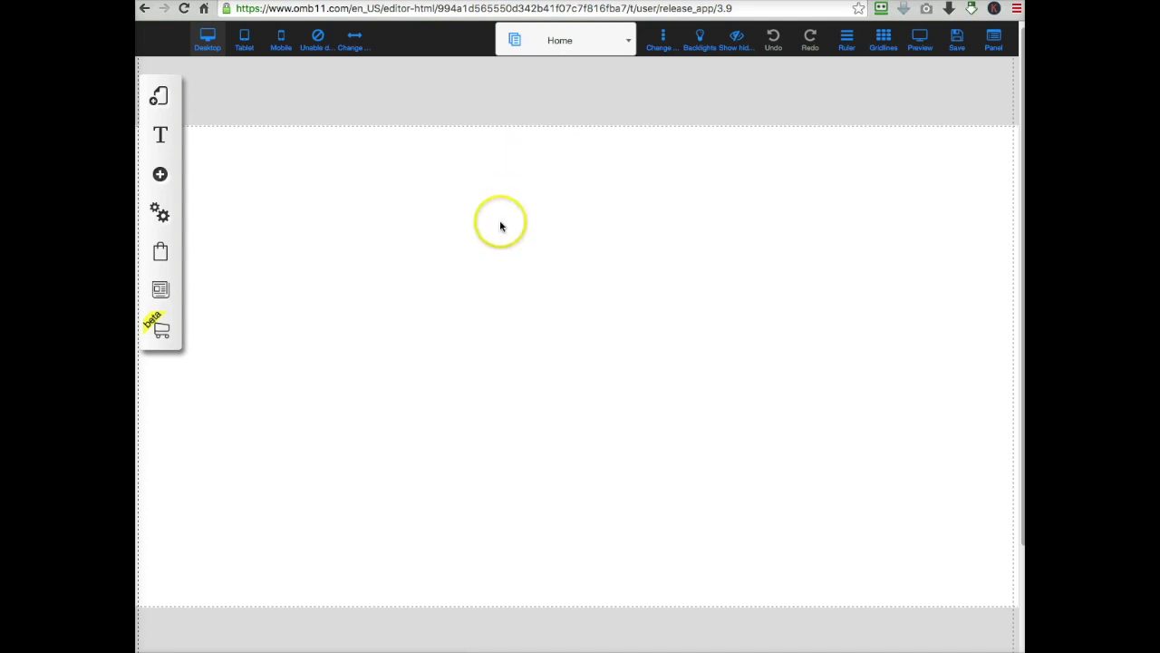
left_click(701, 93)
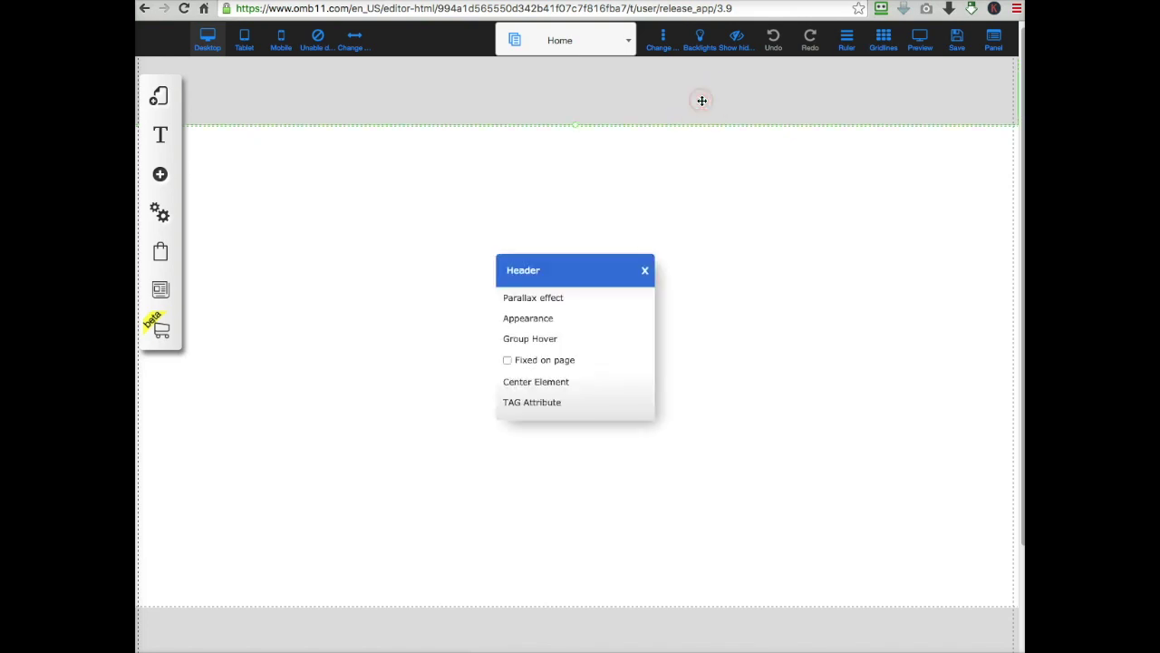
left_click(724, 195)
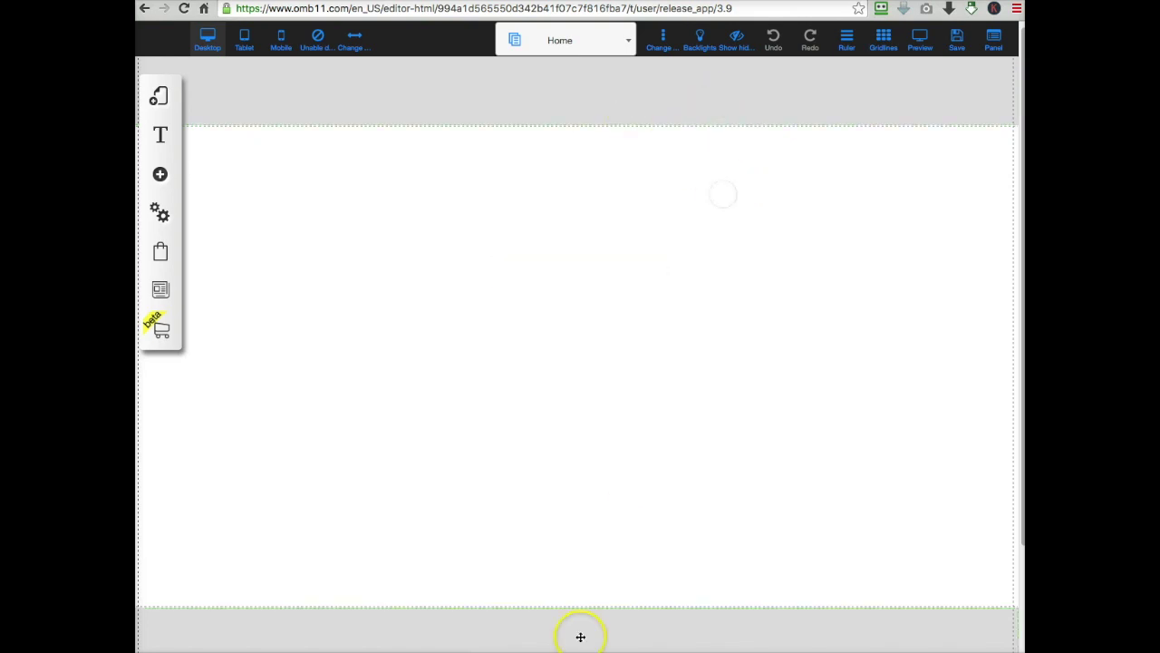
left_click(646, 90)
left_click(777, 176)
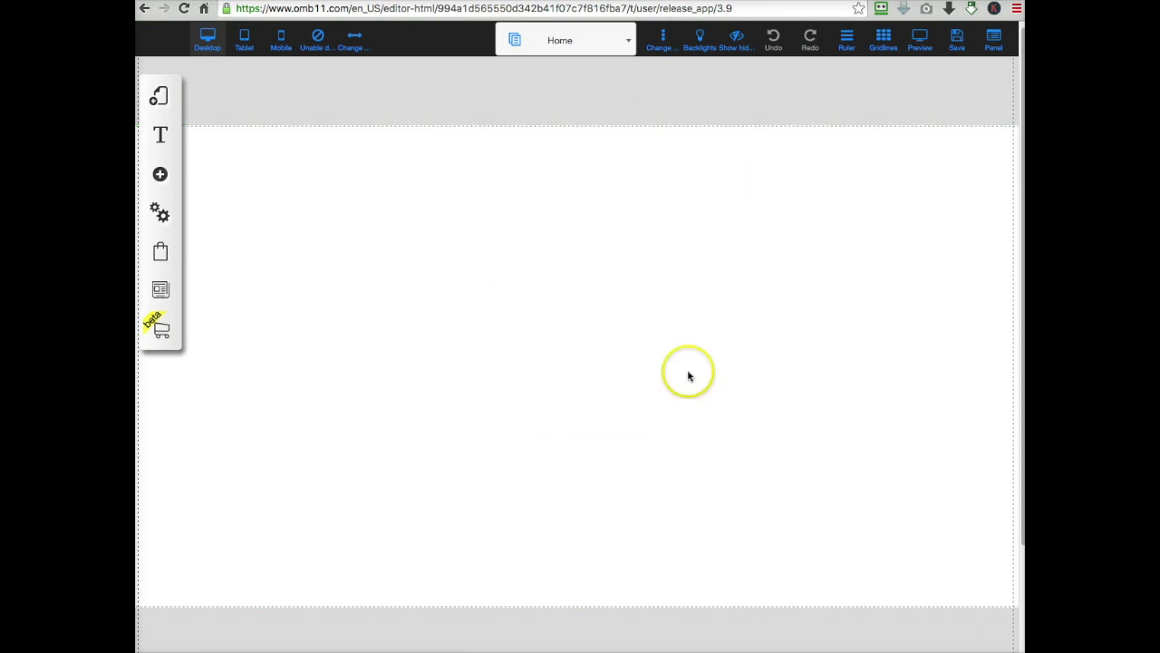
left_click(584, 624)
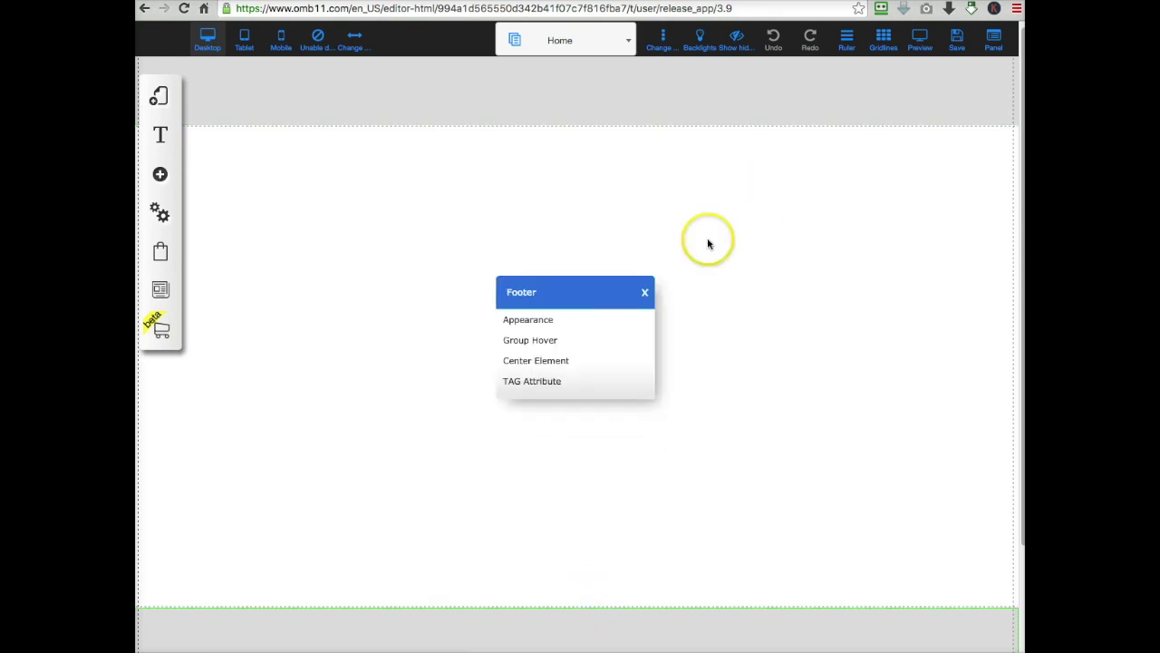
left_click(718, 210)
Edit the appearance of the header's default Header style and apply the wide solid rectangle preset
left_click(665, 87)
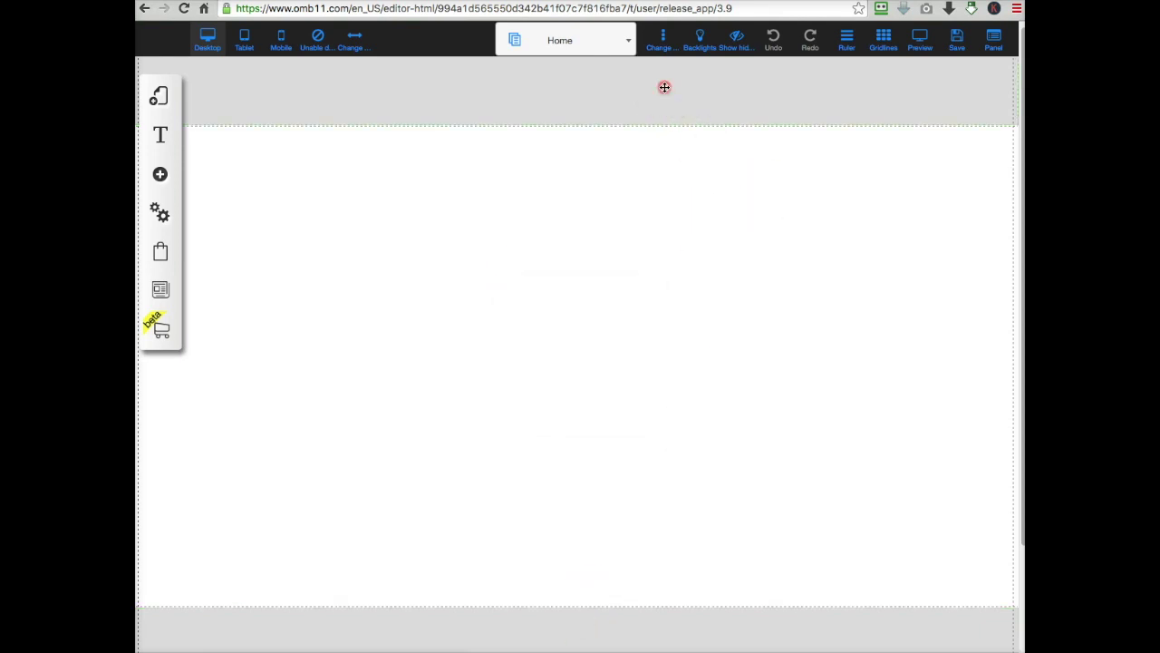
left_click(549, 322)
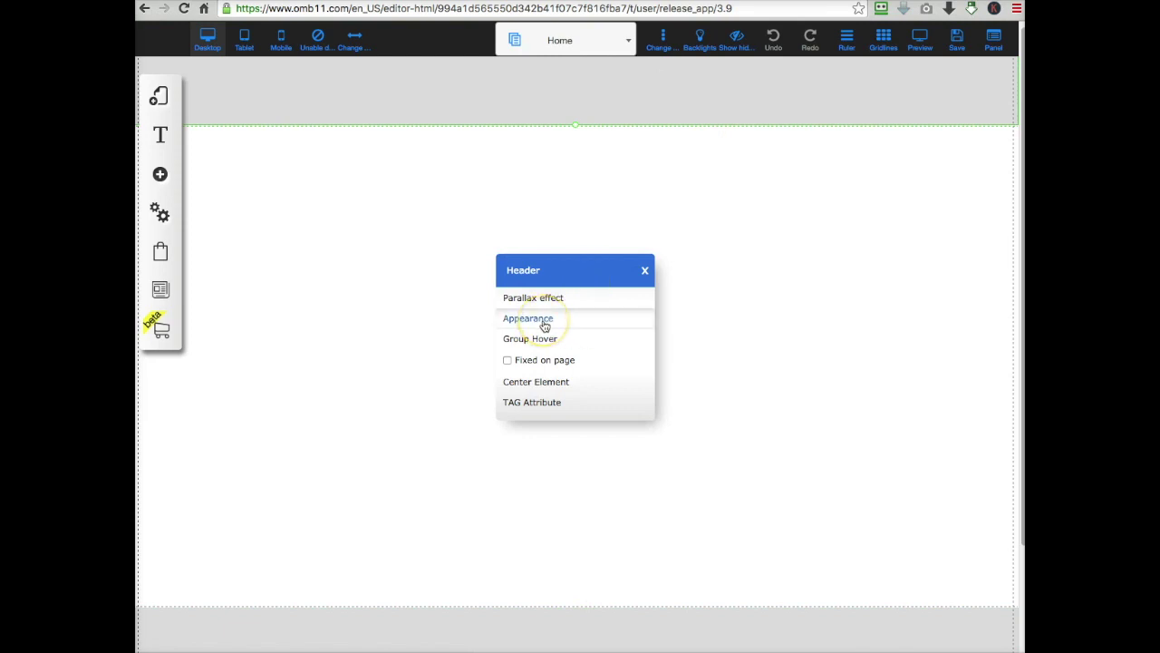
left_click(544, 324)
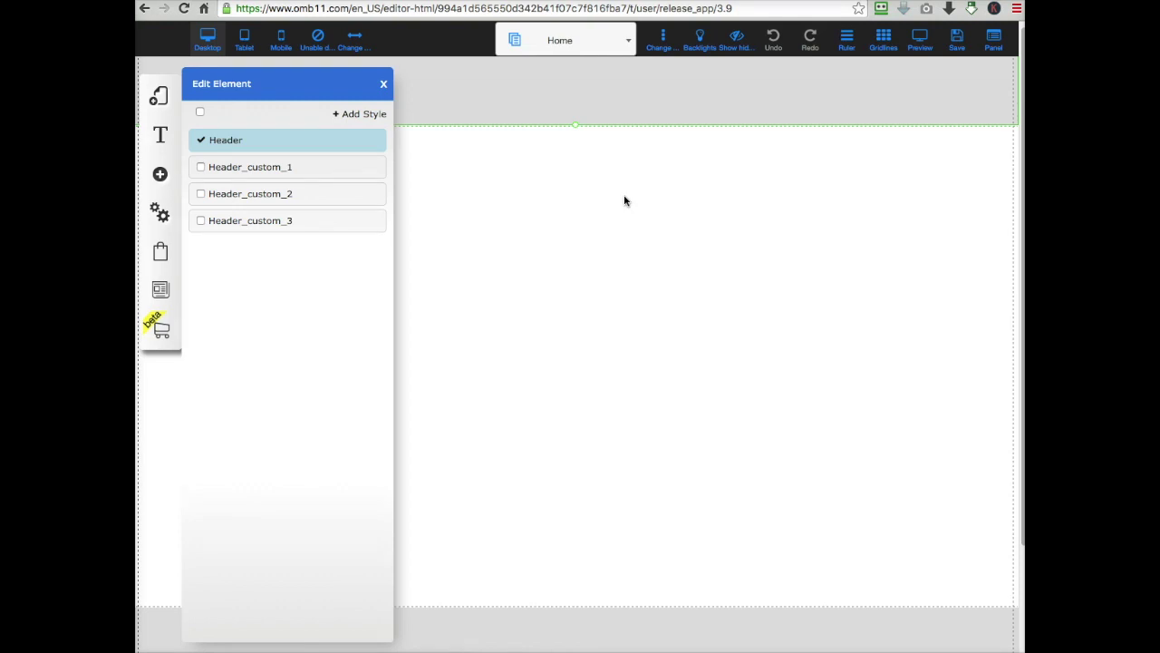
mouse_move(363, 143)
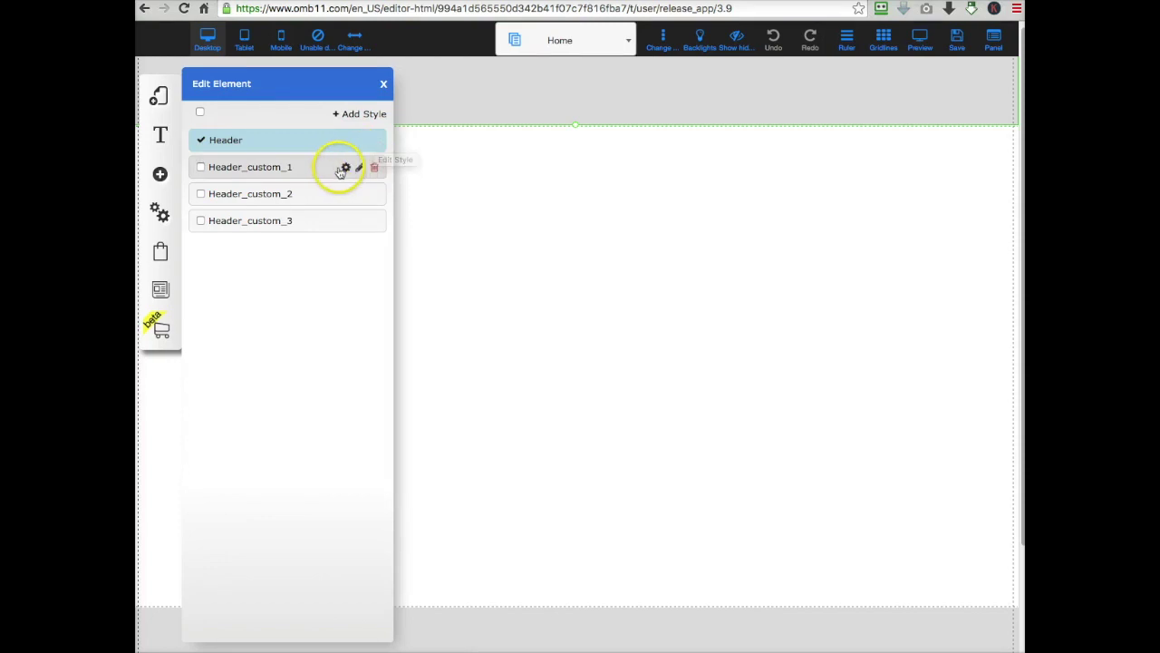
mouse_move(330, 199)
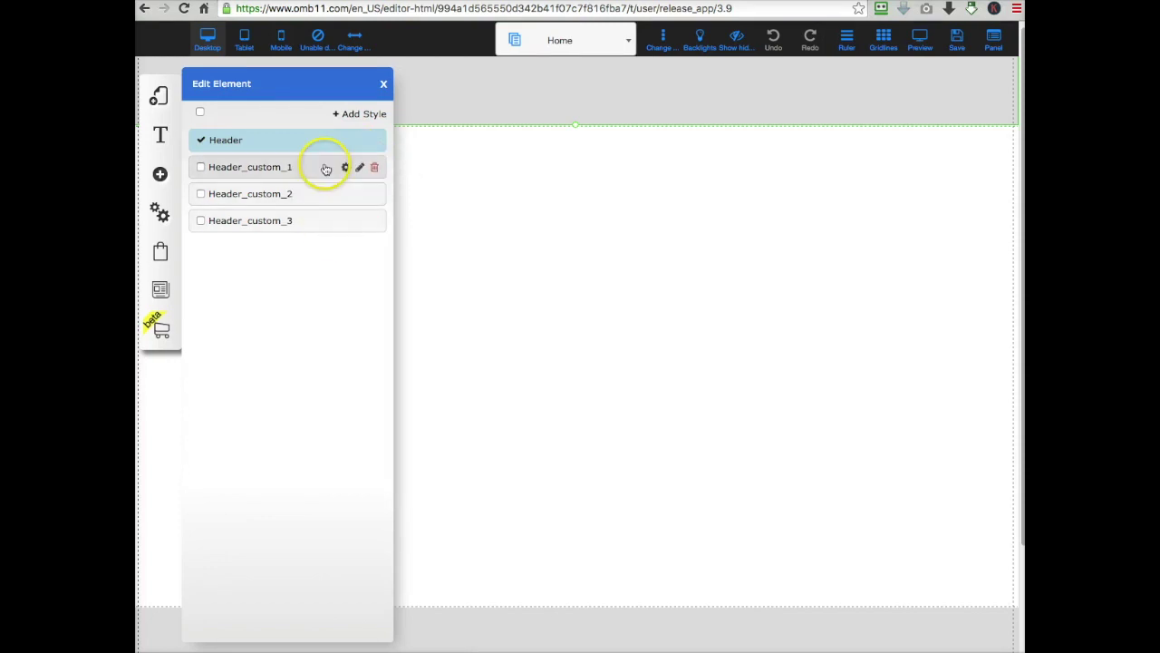
left_click(375, 144)
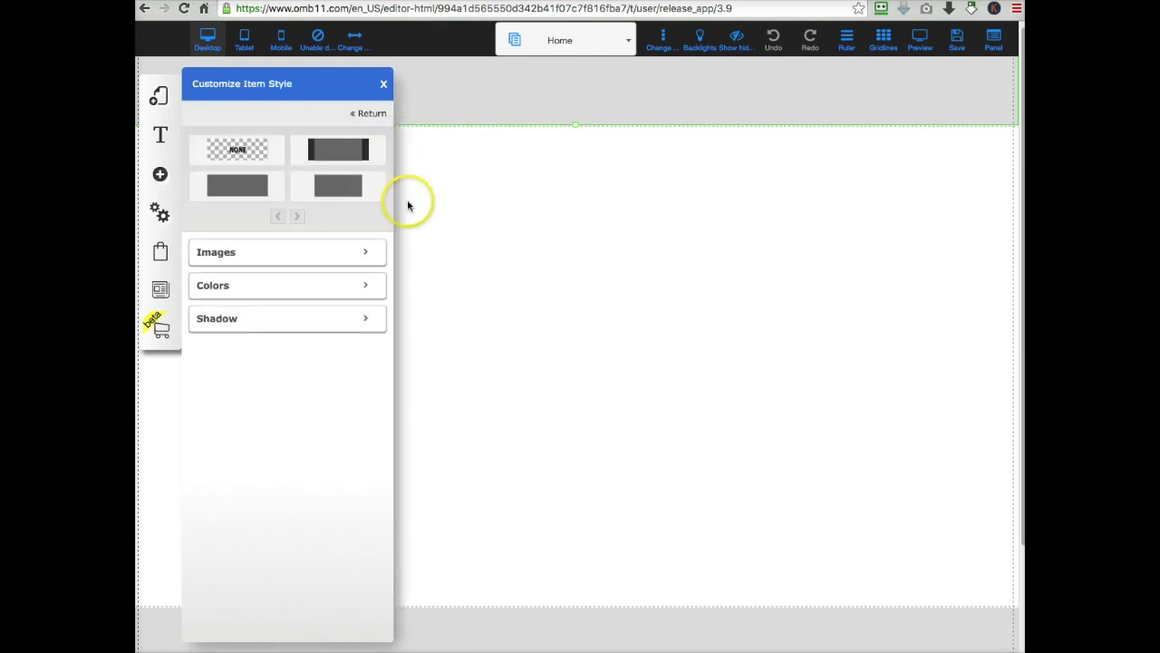
left_click(219, 188)
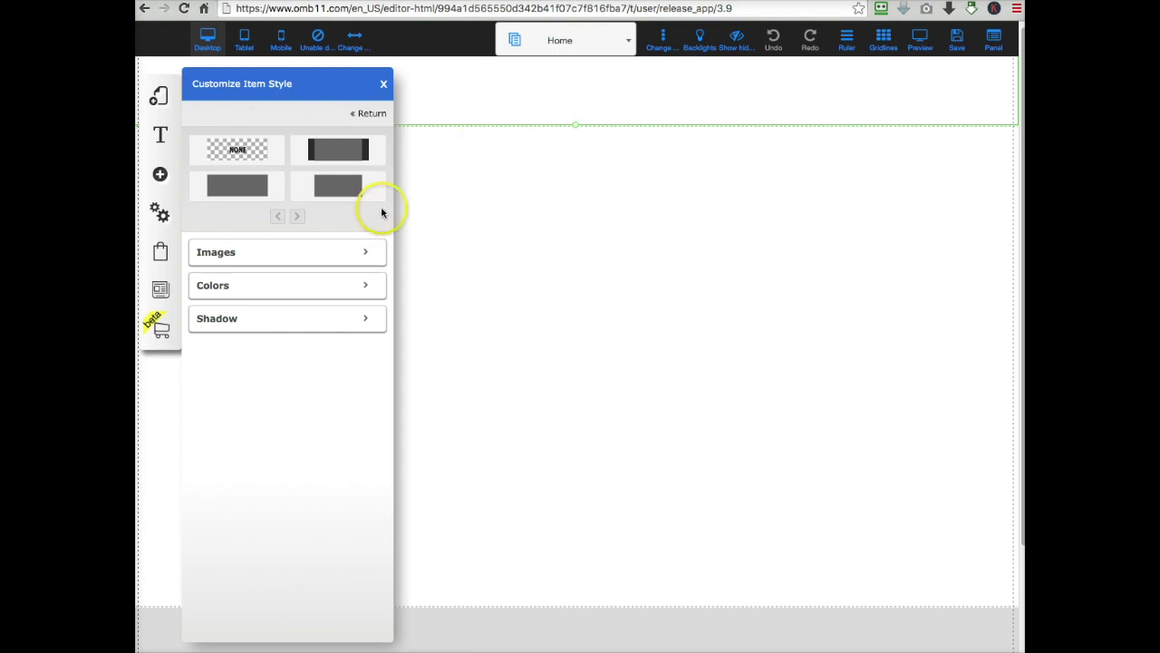
Set the header's background color to the custom color rgb(167, 0, 141)
left_click(366, 287)
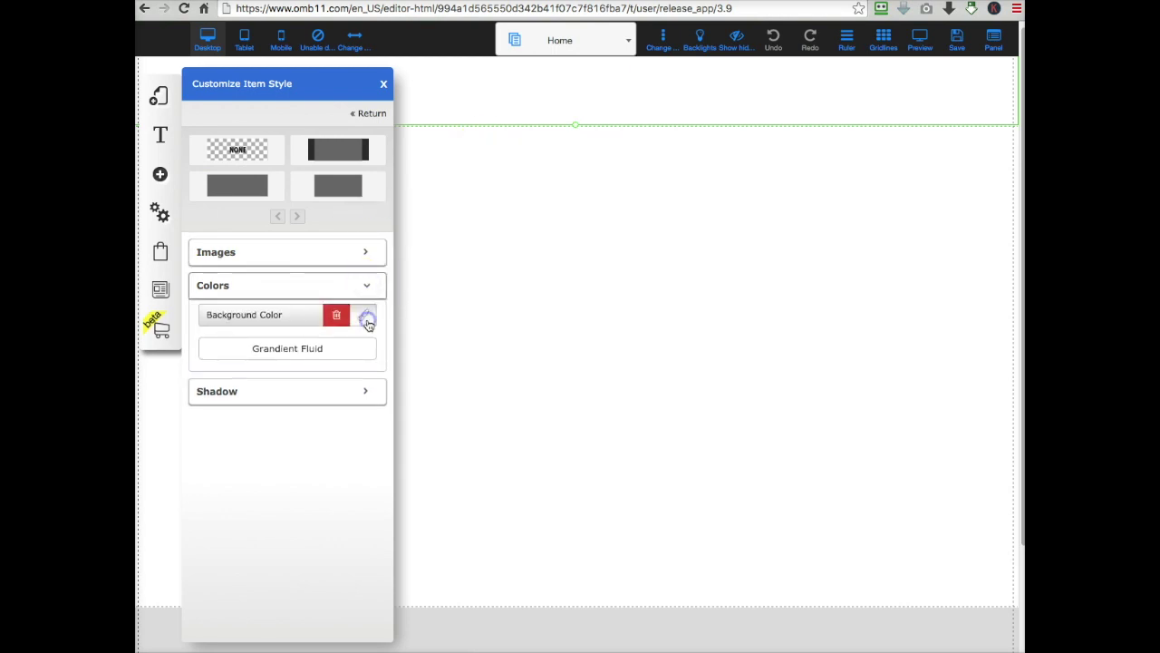
left_click(366, 320)
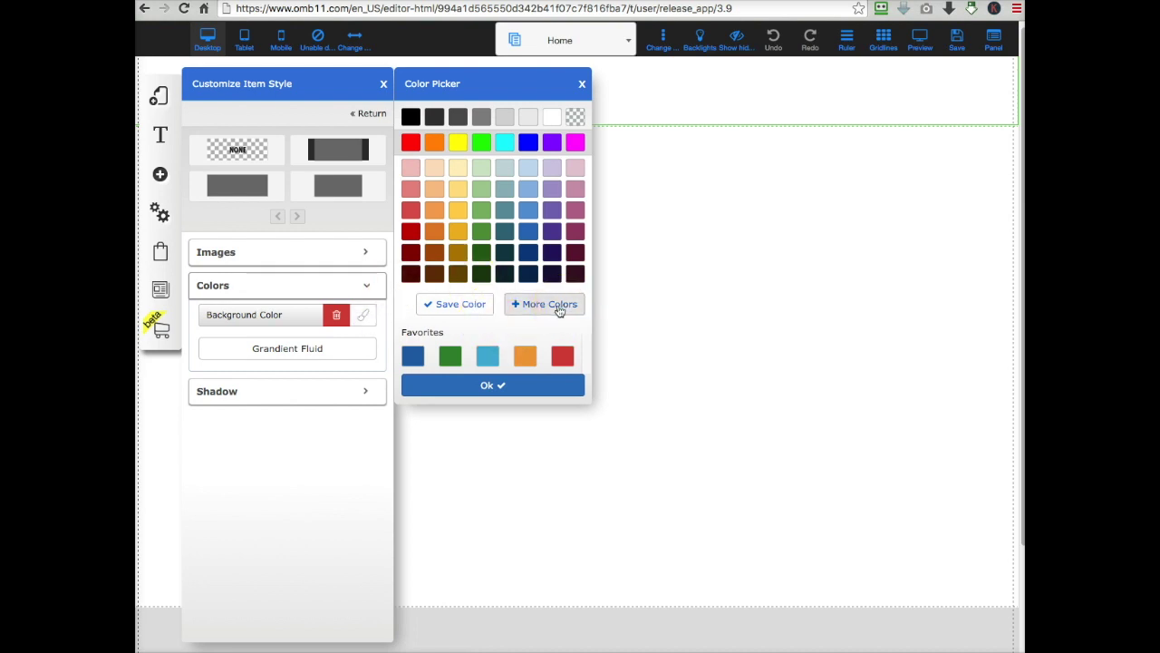
left_click(548, 305)
type("rgb(167, 0, 141)")
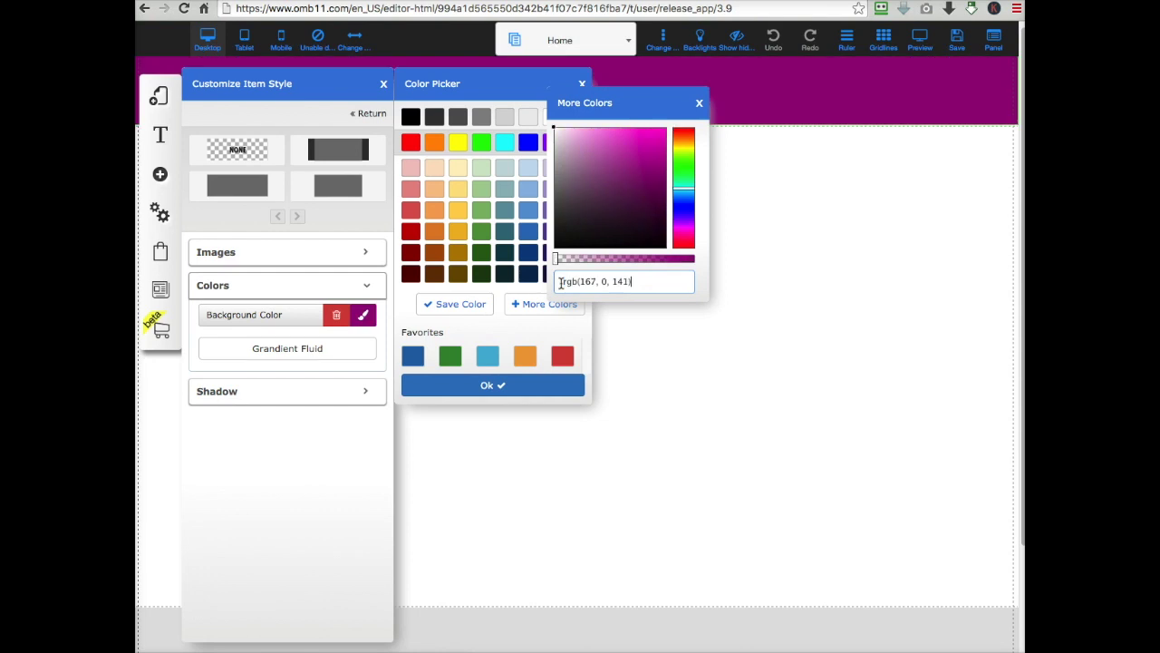
left_click(675, 360)
Save the header's custom purple to the favorite colors
left_click(530, 319)
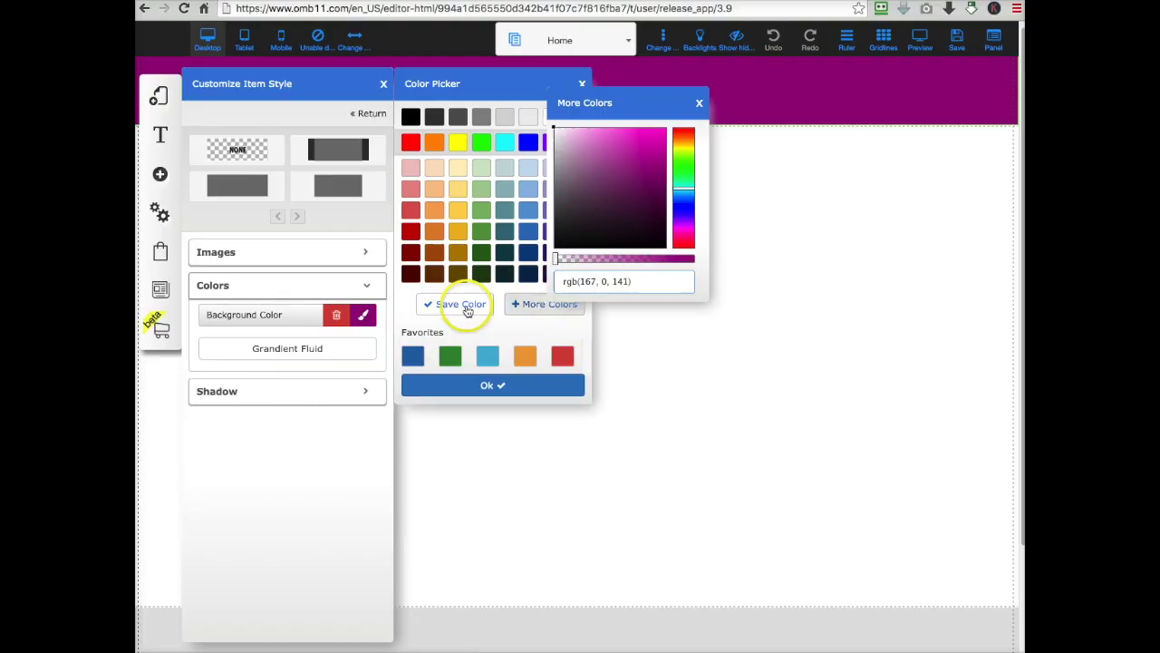
left_click(462, 305)
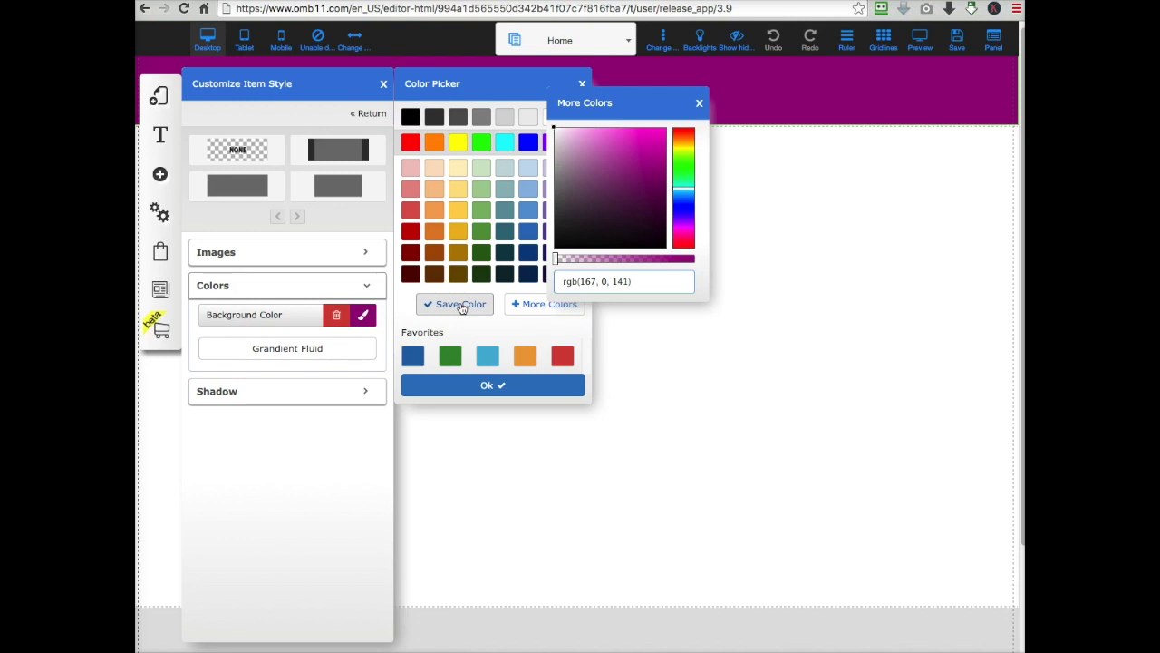
left_click(463, 307)
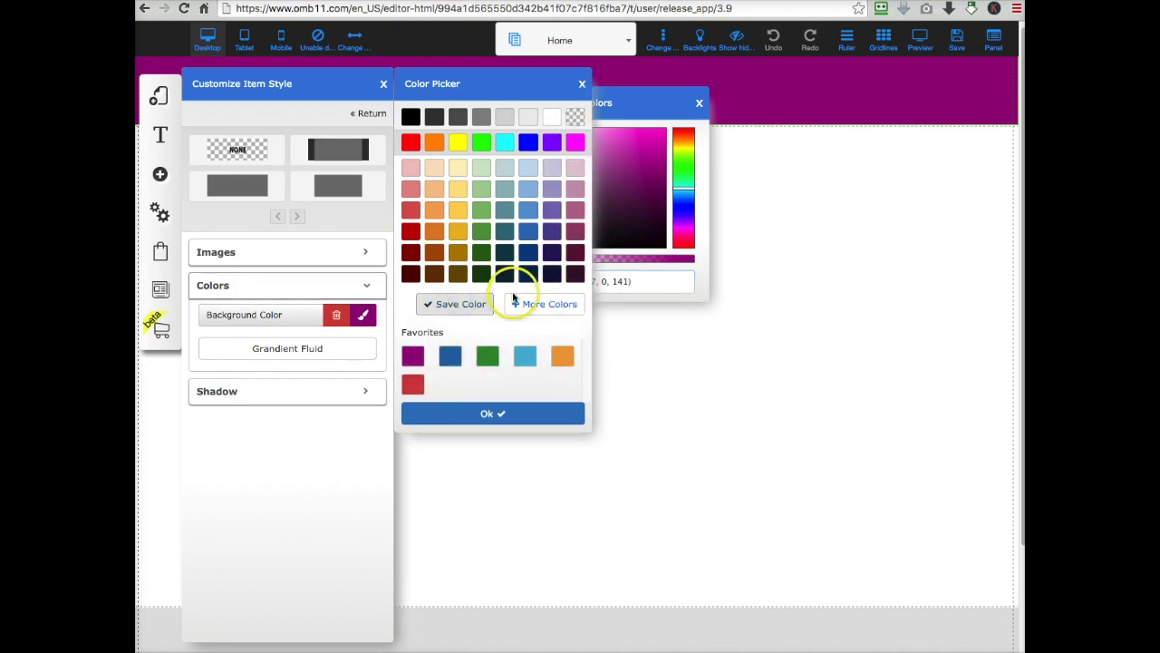
Accept the header's color and apply the wide solid rectangle preset to the footer's default Footer style
left_click(486, 415)
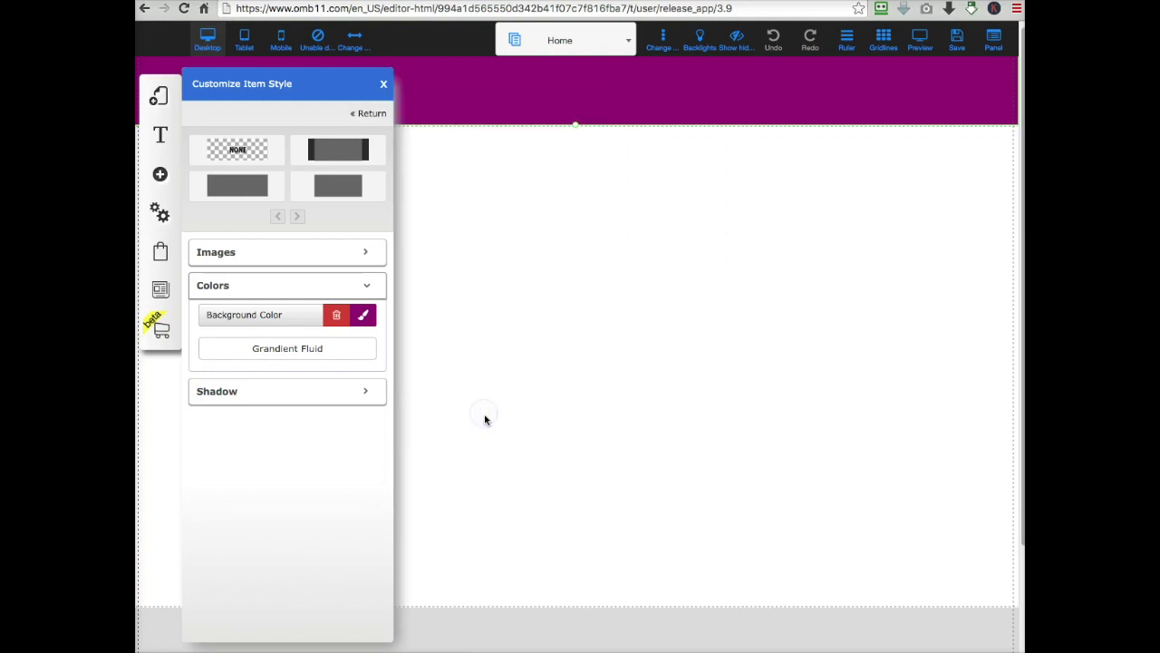
left_click(528, 320)
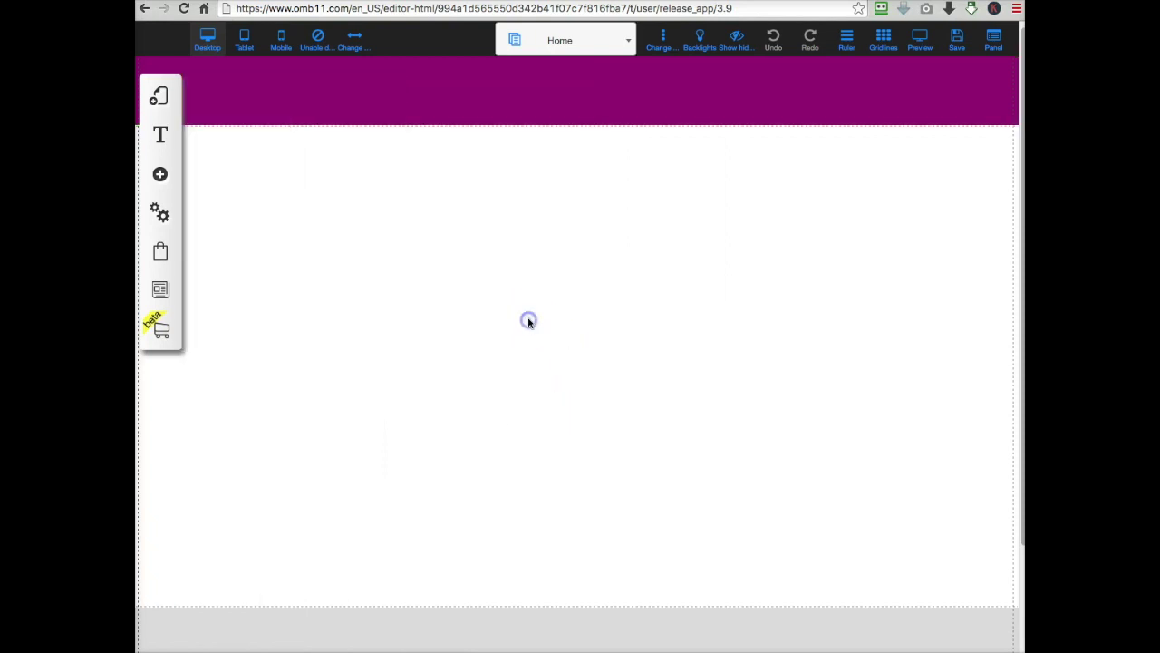
left_click(590, 619)
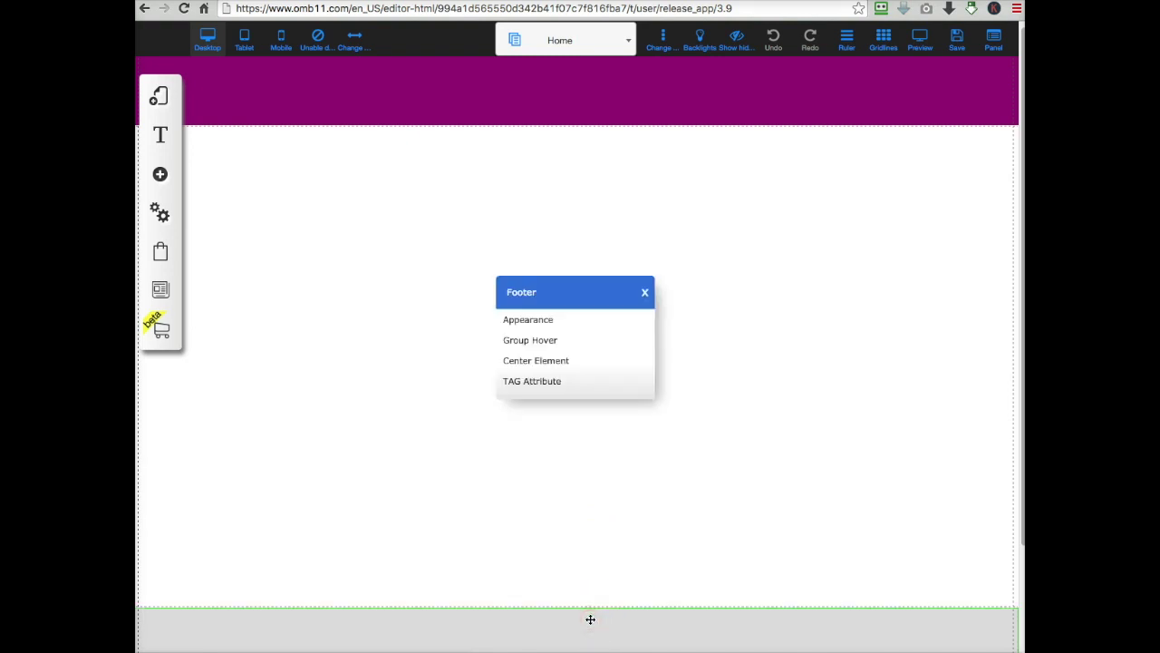
left_click(544, 319)
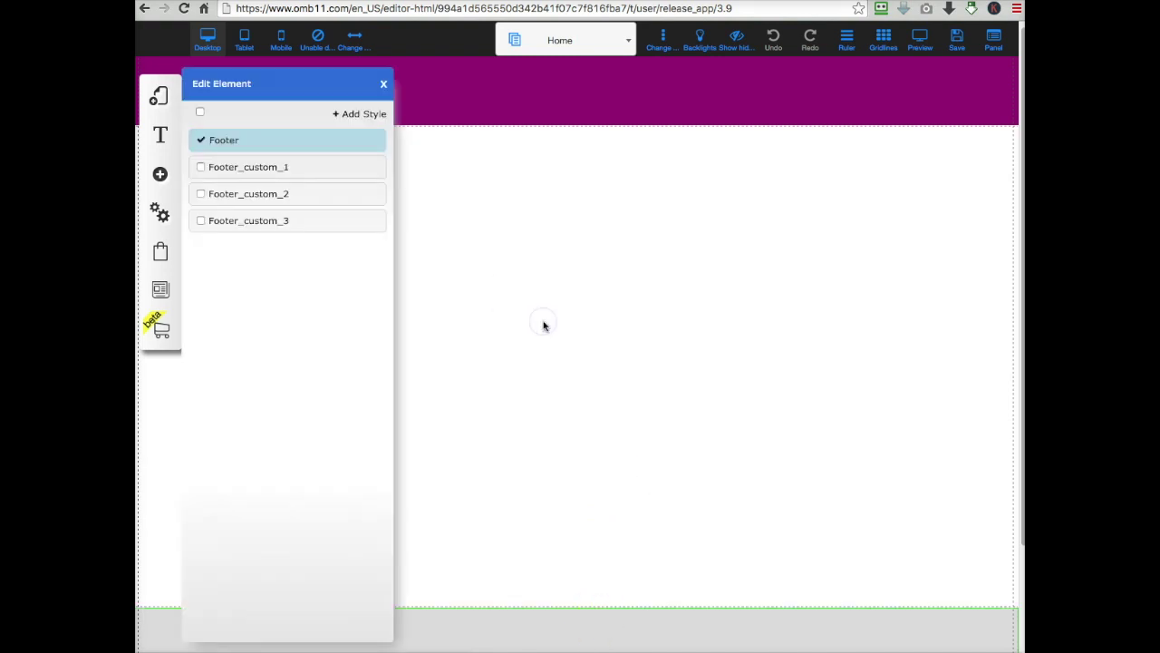
left_click(373, 140)
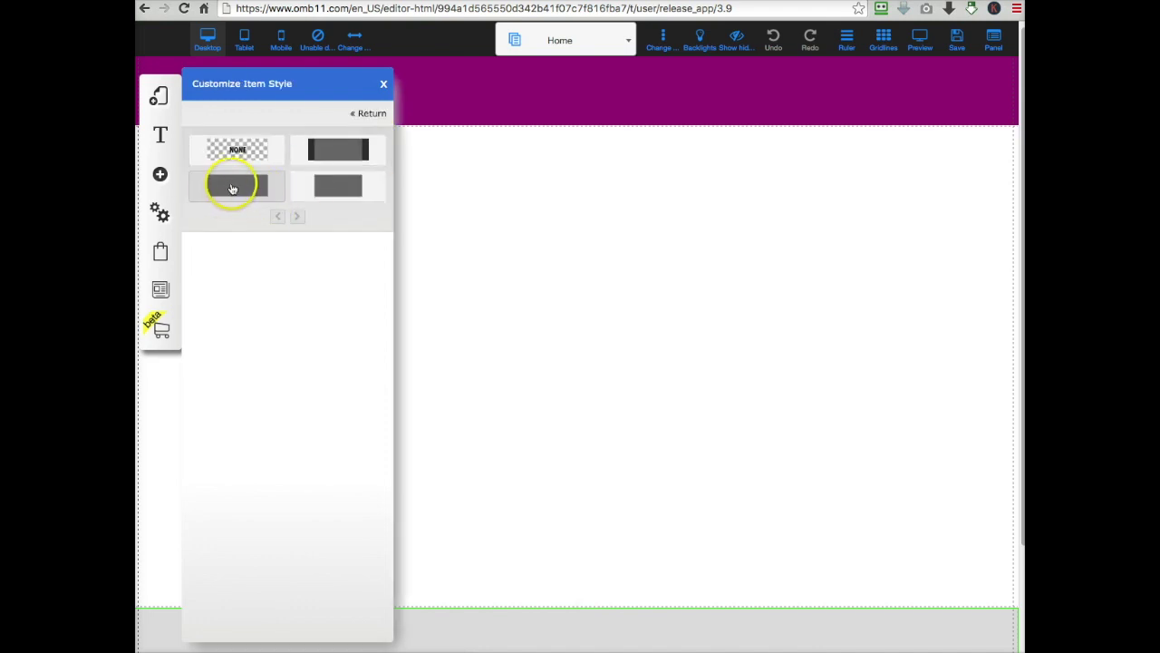
left_click(229, 186)
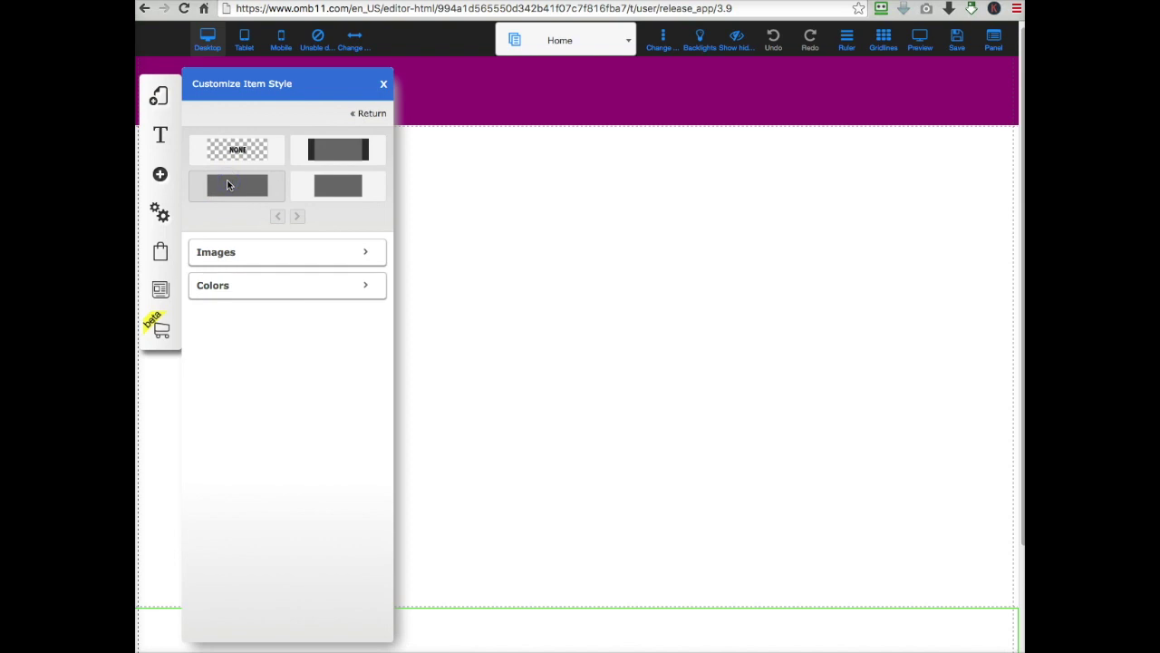
Set the footer's background color to the custom purple saved in the favorite colors
left_click(381, 295)
left_click(368, 321)
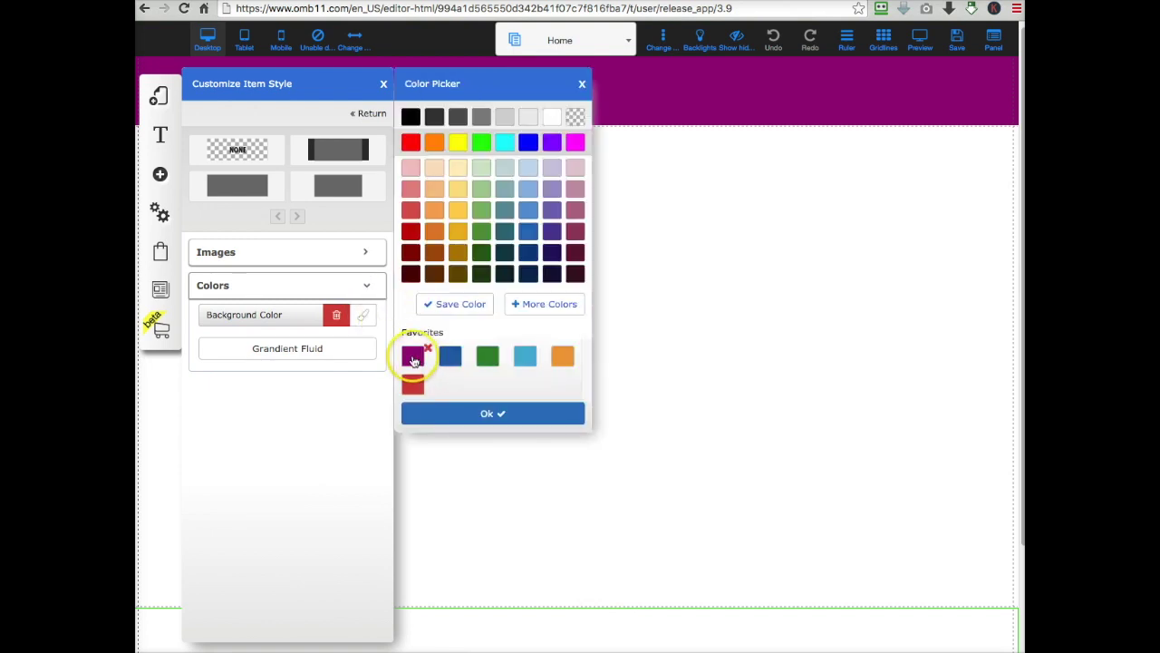
left_click(413, 357)
left_click(466, 415)
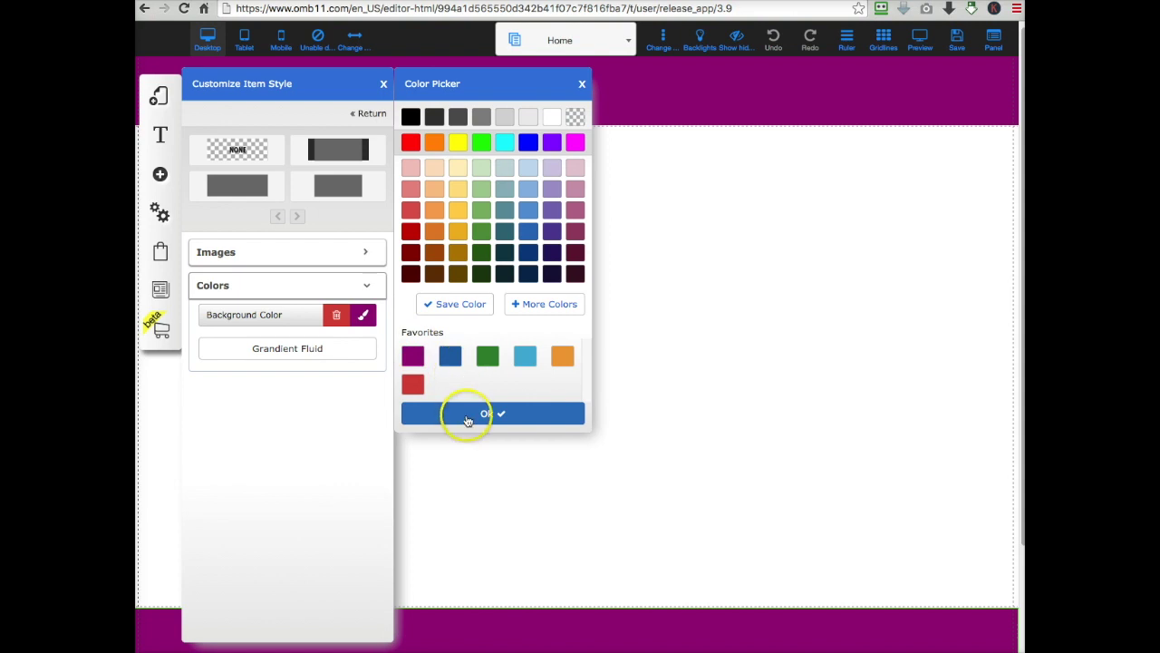
left_click(532, 371)
Save the website project with its styled header and footer
left_click(964, 48)
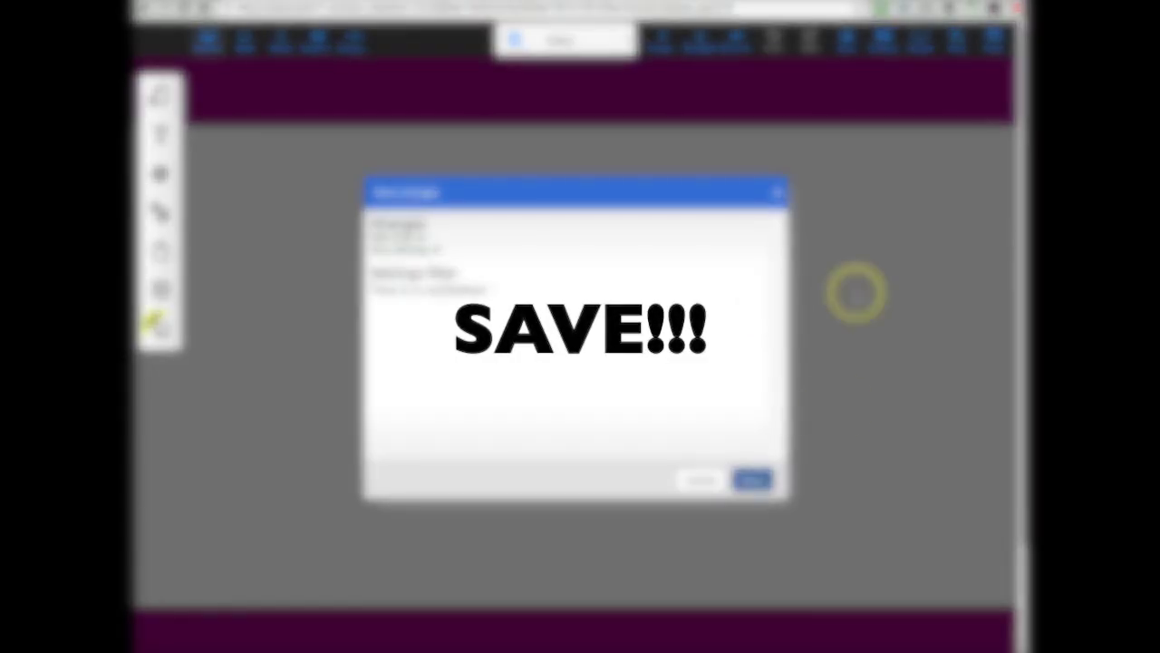
left_click(758, 481)
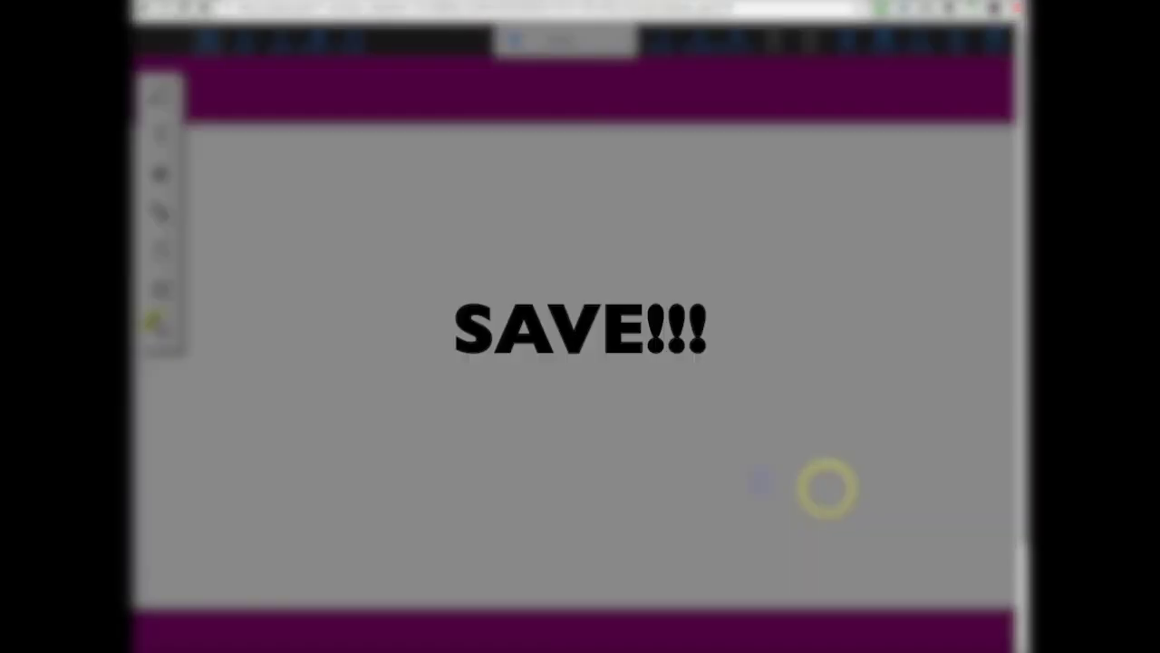
left_click(668, 300)
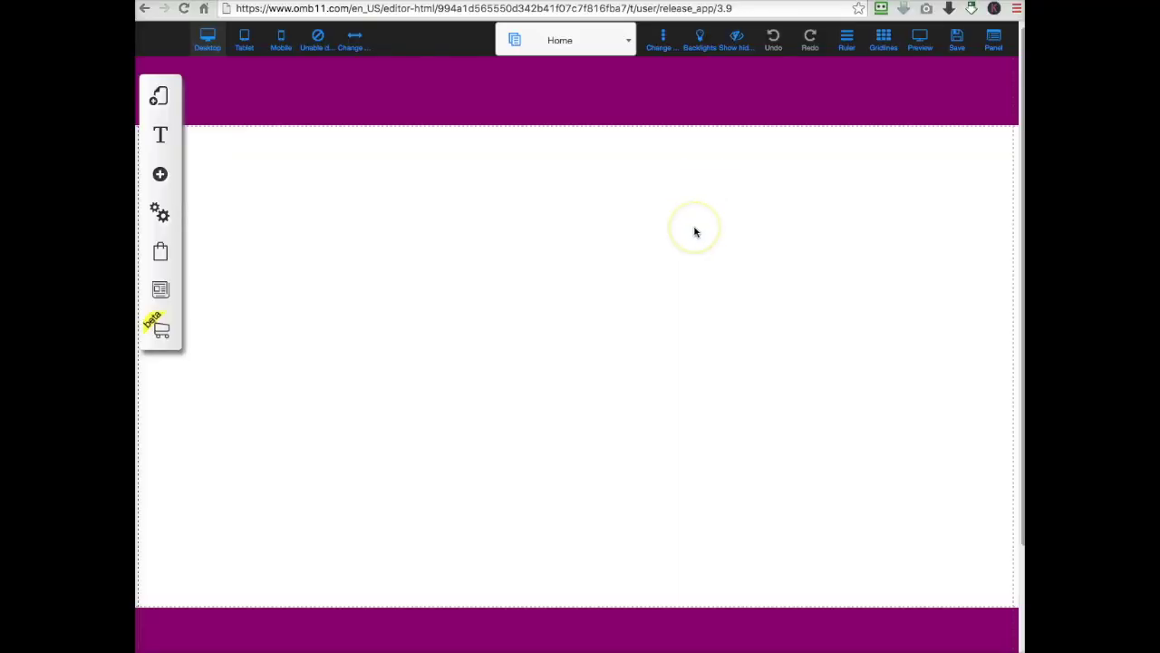
left_click(709, 158)
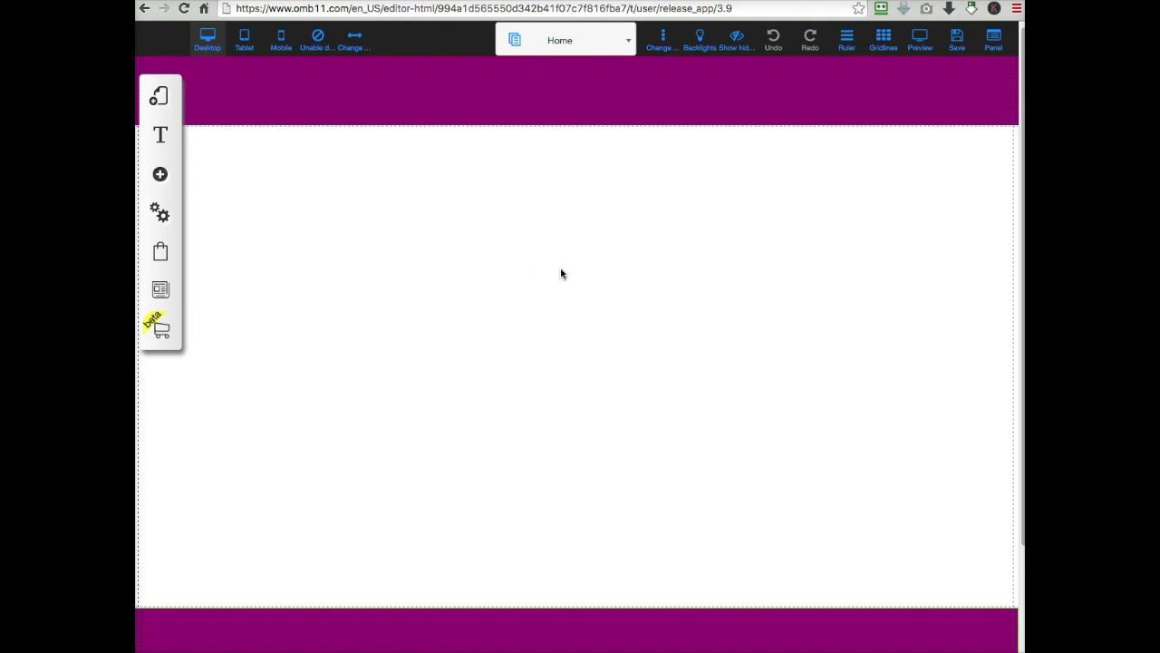
Examine the site's layouts and the page list and settings of the default layout
left_click(169, 100)
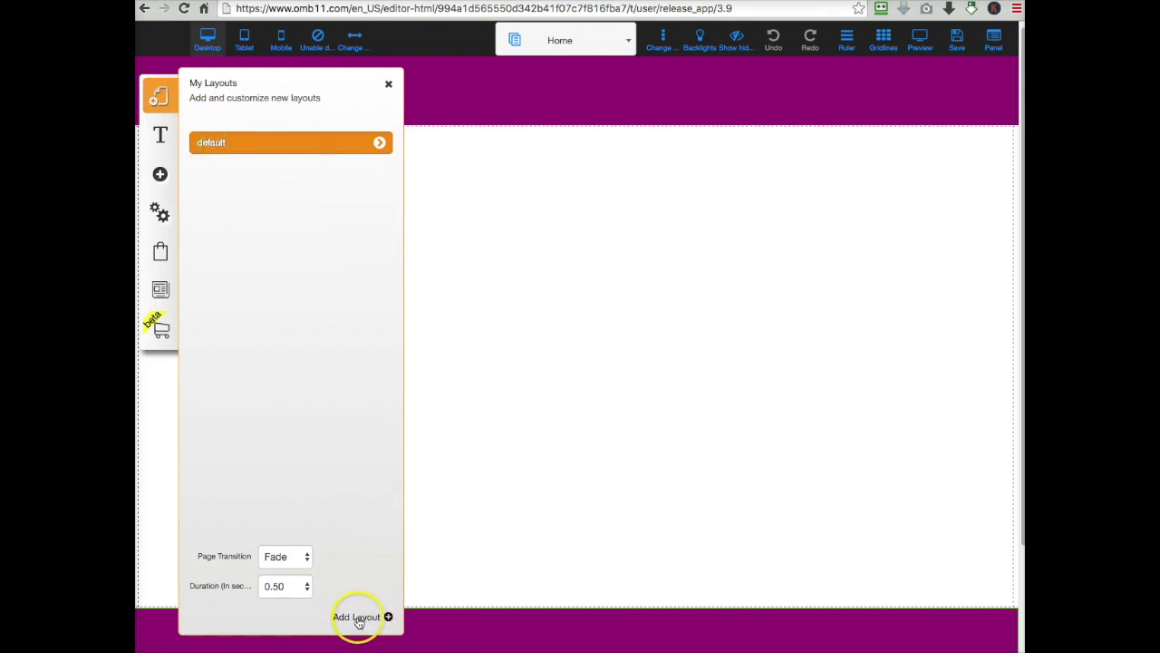
left_click(372, 146)
left_click(328, 144)
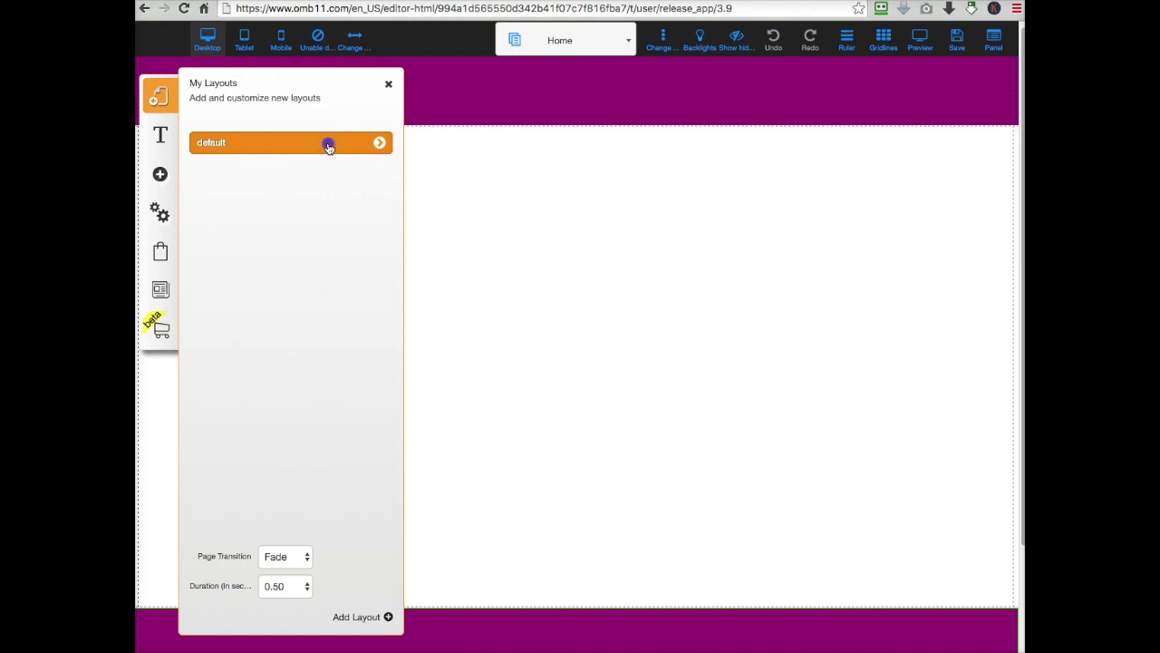
left_click(379, 145)
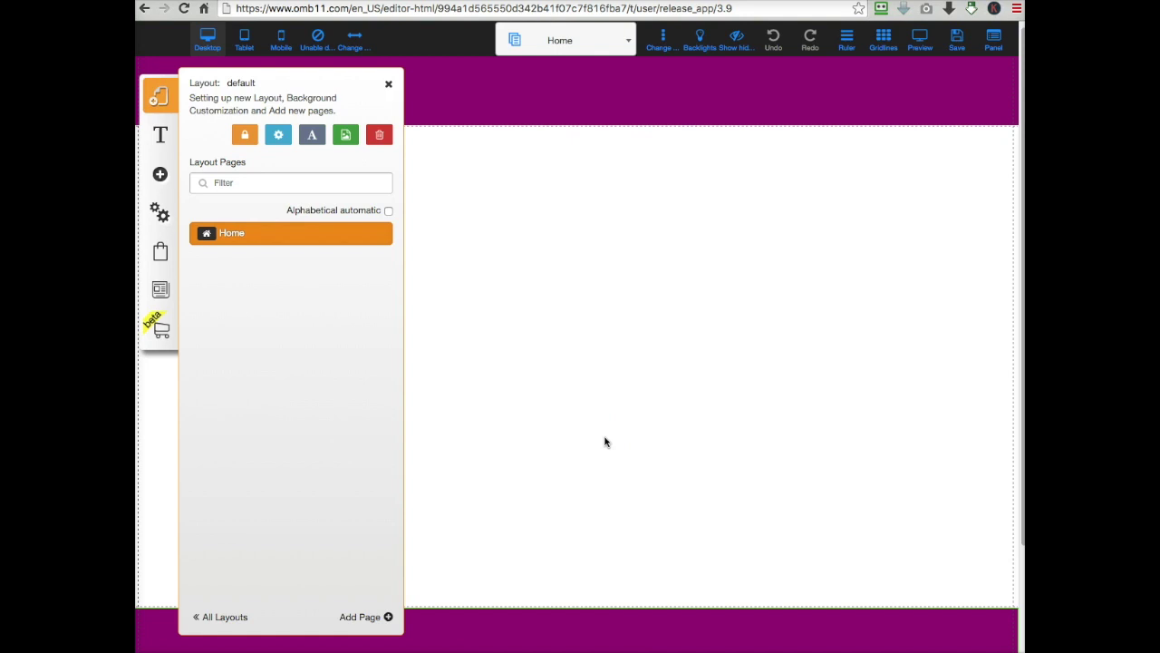
left_click(229, 616)
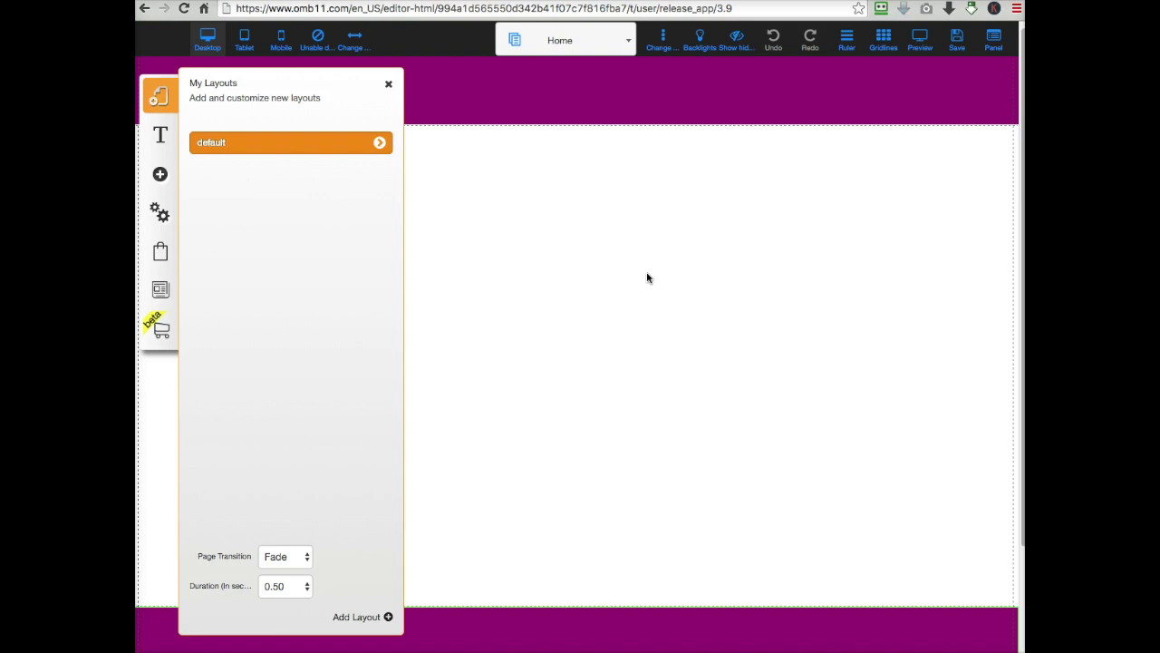
left_click(380, 143)
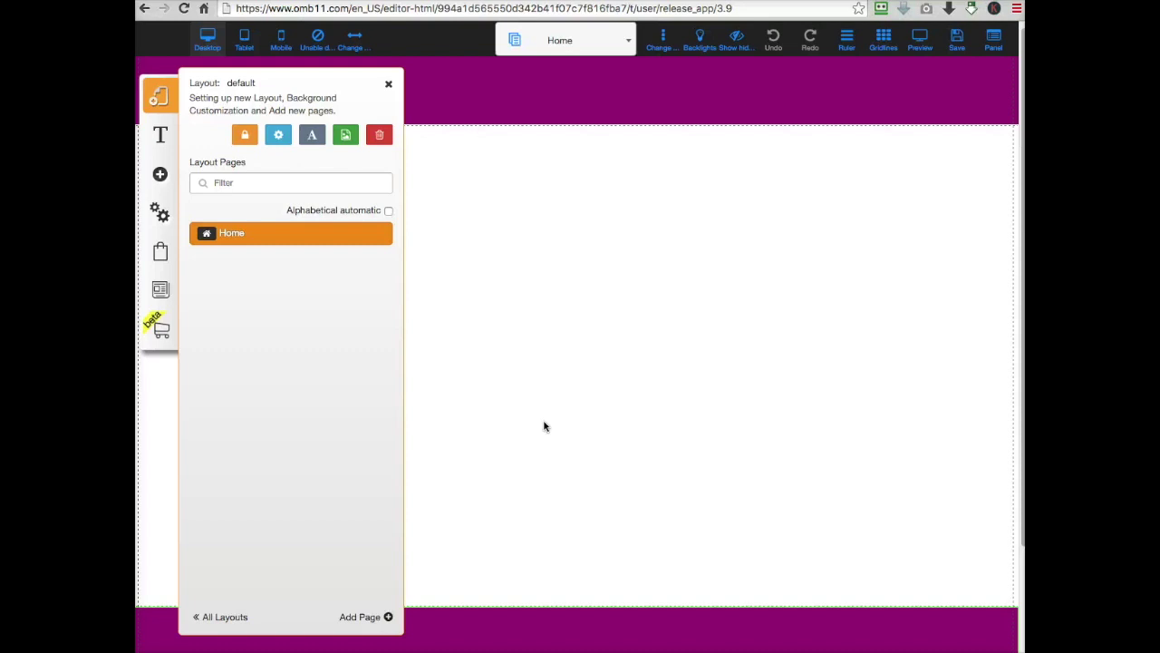
left_click(520, 176)
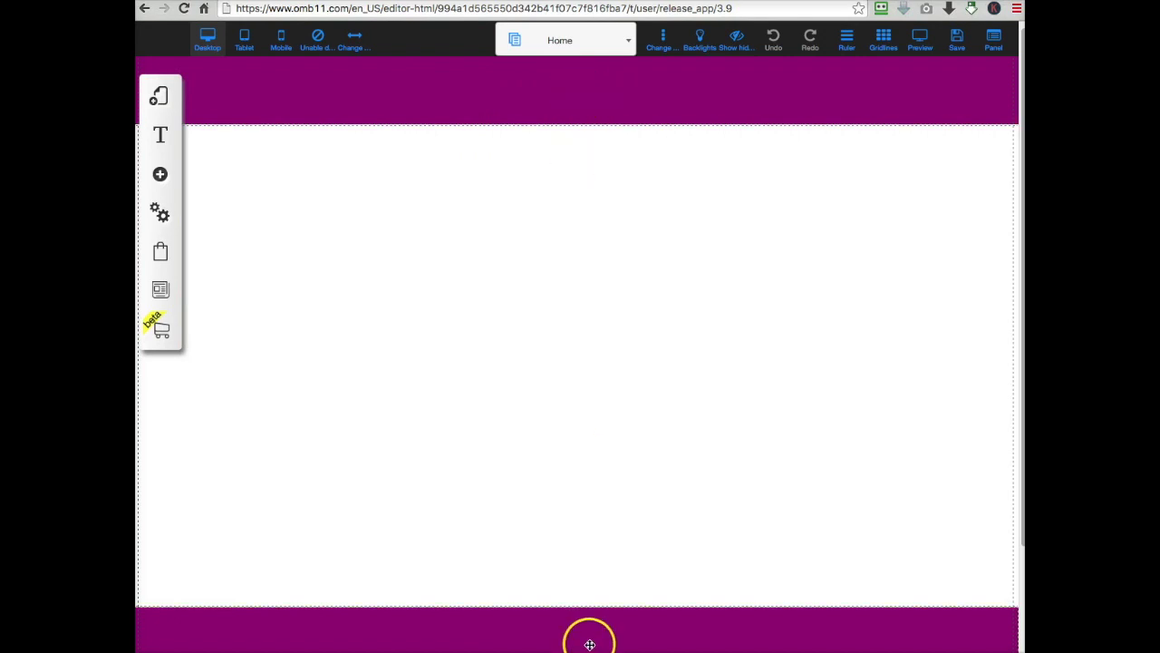
left_click(602, 451)
left_click(559, 320)
left_click(164, 100)
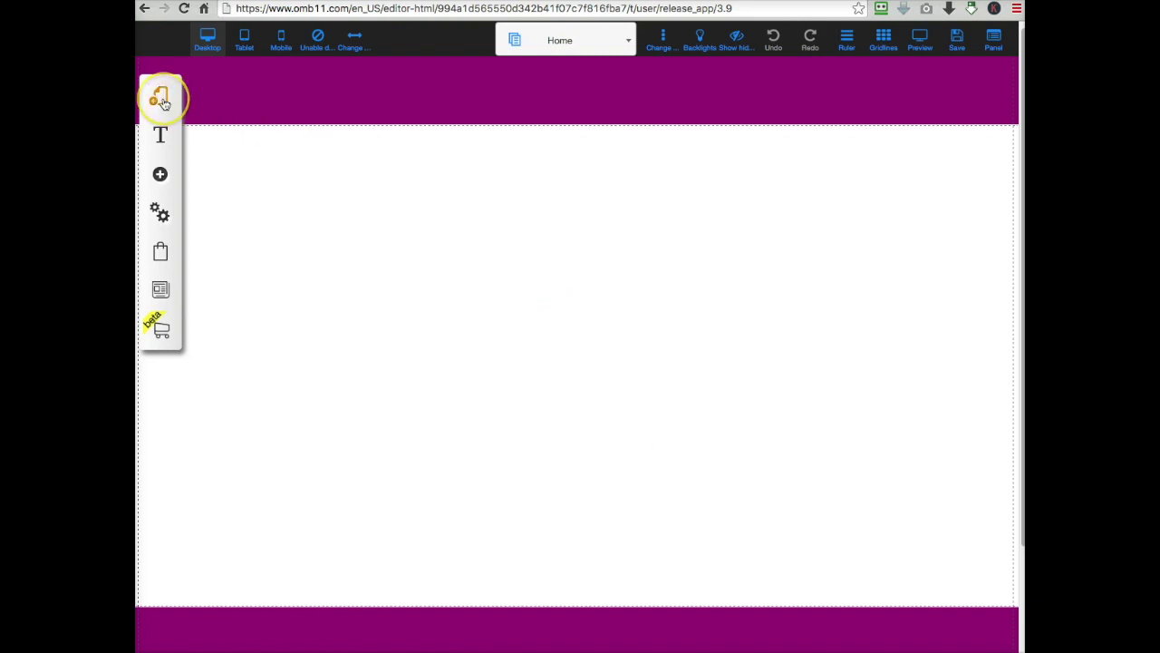
Add an image element to the body of the Home page
left_click(160, 174)
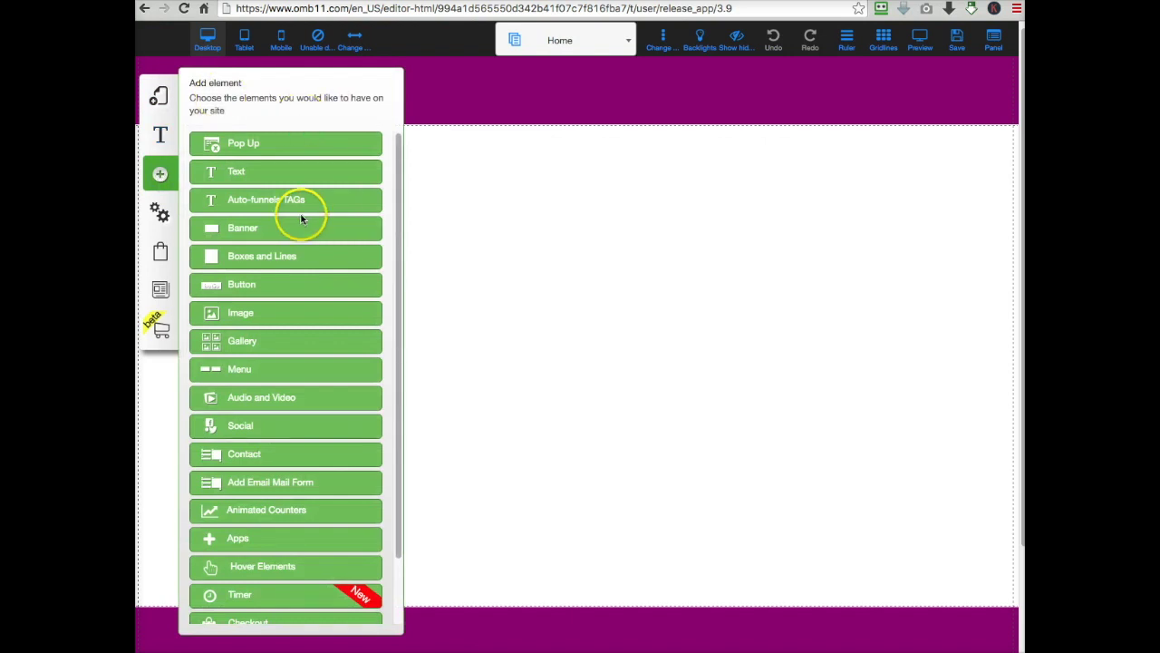
left_click(249, 315)
left_click_drag(276, 231, 562, 236)
left_click(606, 409)
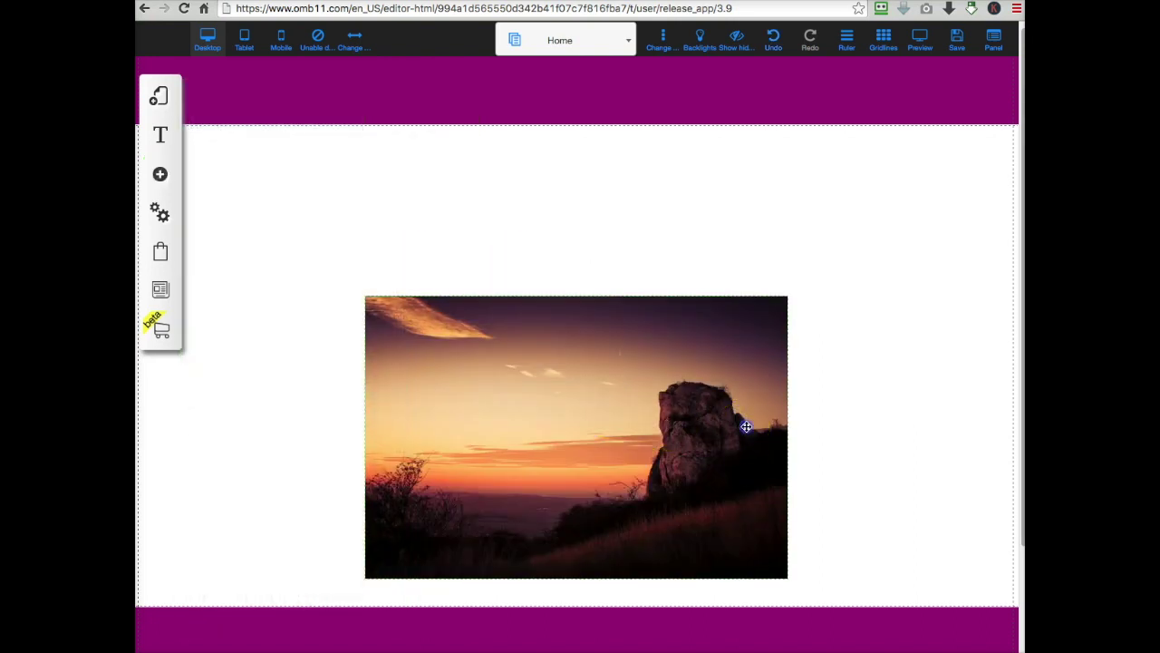
Shrink the image to about 119 px wide and move it into the middle of the header
left_click_drag(787, 437, 448, 391)
left_click_drag(417, 321, 566, 99)
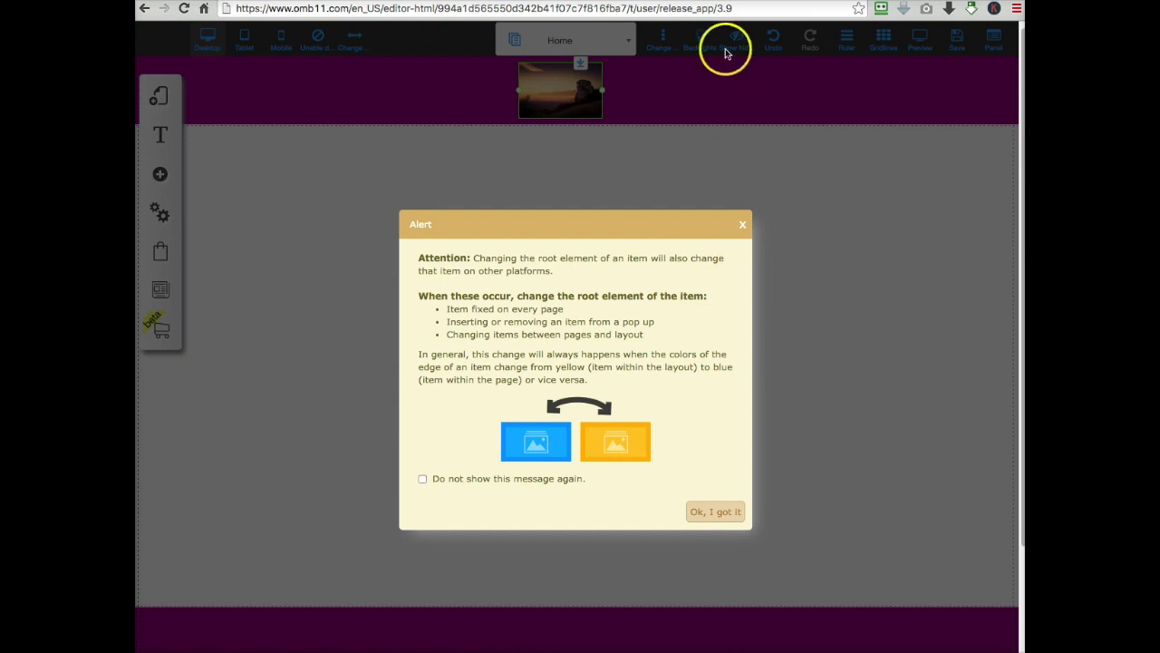
left_click(733, 511)
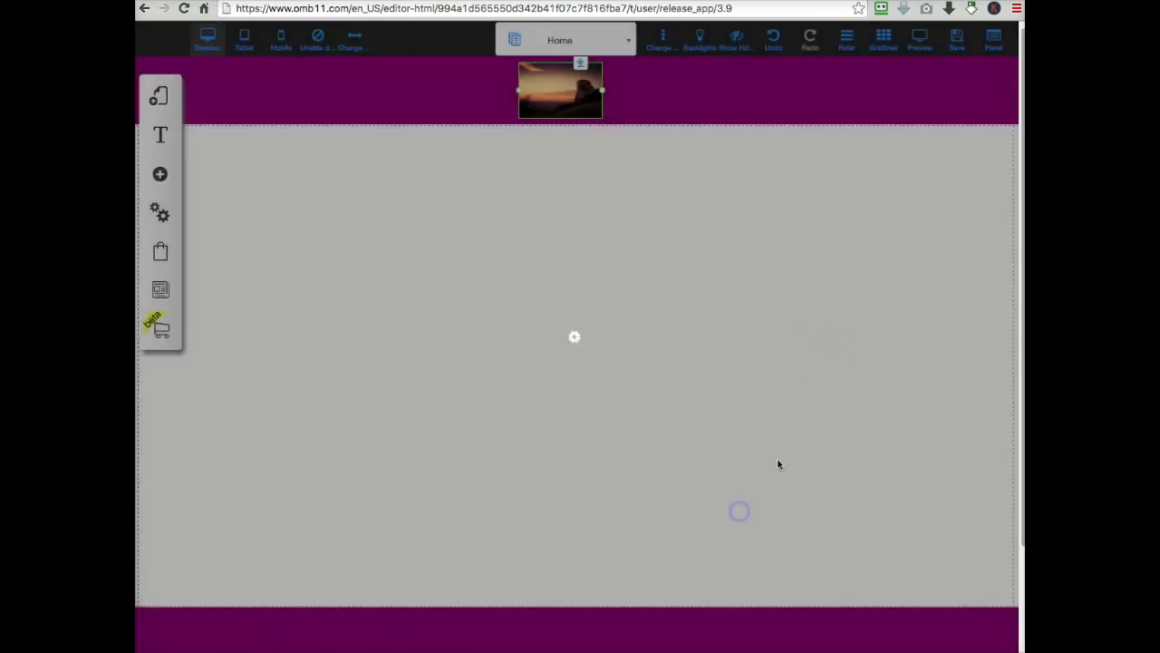
Replace the header's placeholder picture with the personal brand logo with stars from the uploaded files
left_click(553, 91)
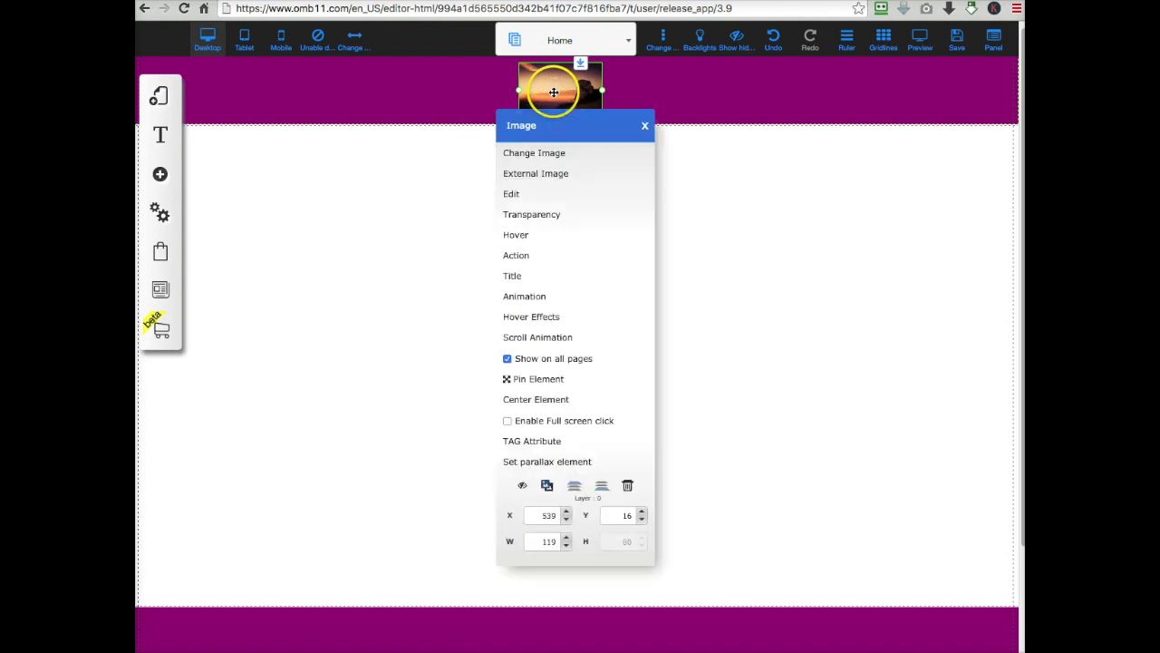
left_click(550, 157)
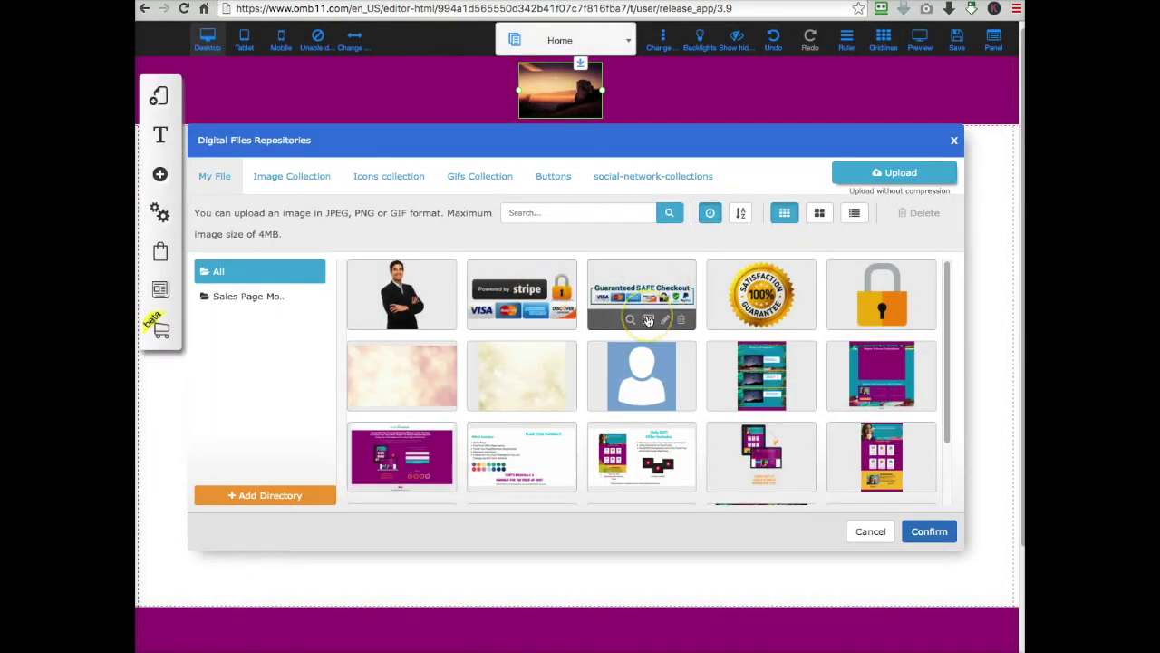
scroll(648, 320, "down", 10)
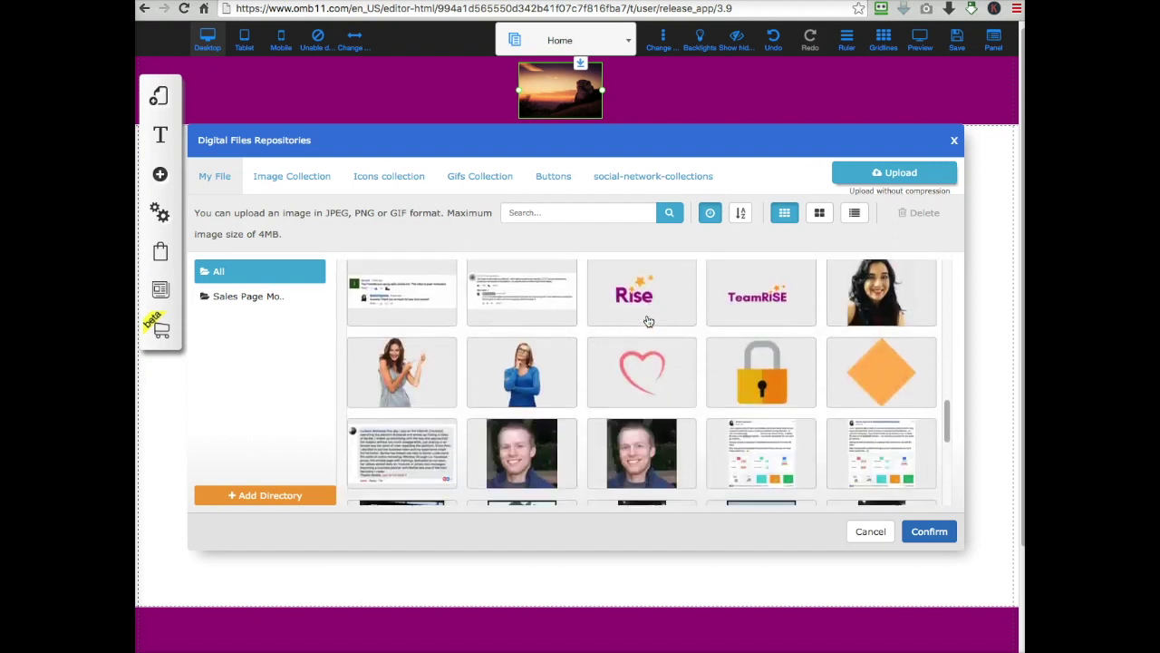
scroll(735, 311, "down", 6)
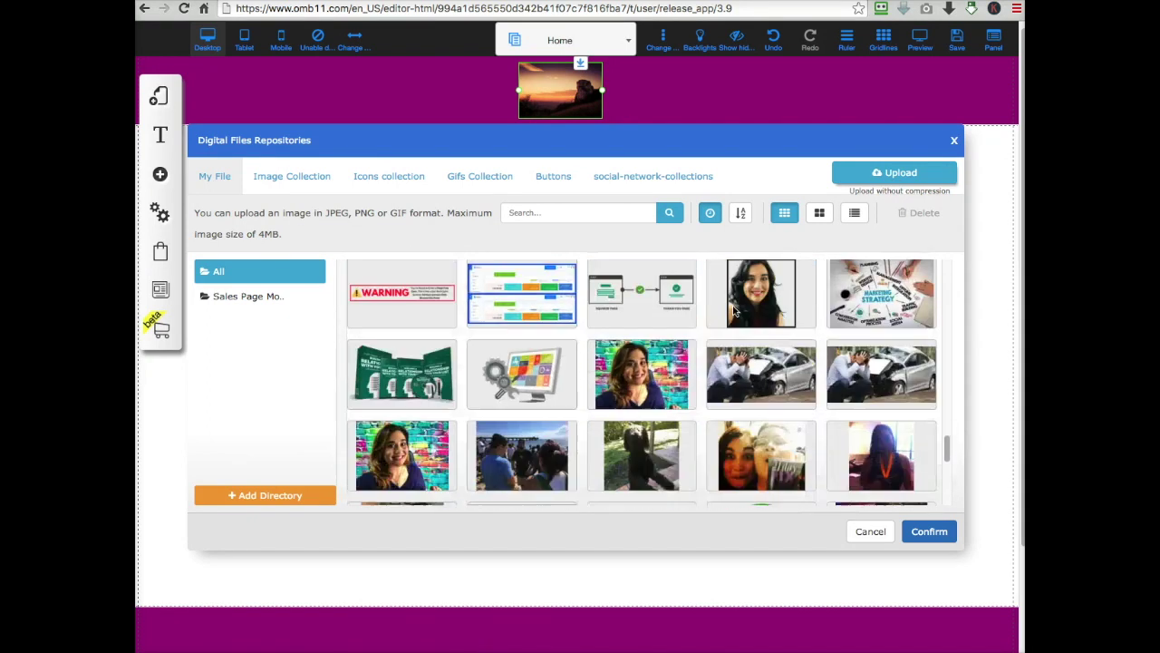
scroll(735, 311, "down", 5)
left_click(642, 397)
left_click(929, 531)
Enlarge the logo to nearly fill the header's height and nudge it into position near the center
left_click(607, 87)
left_click_drag(606, 85, 665, 106)
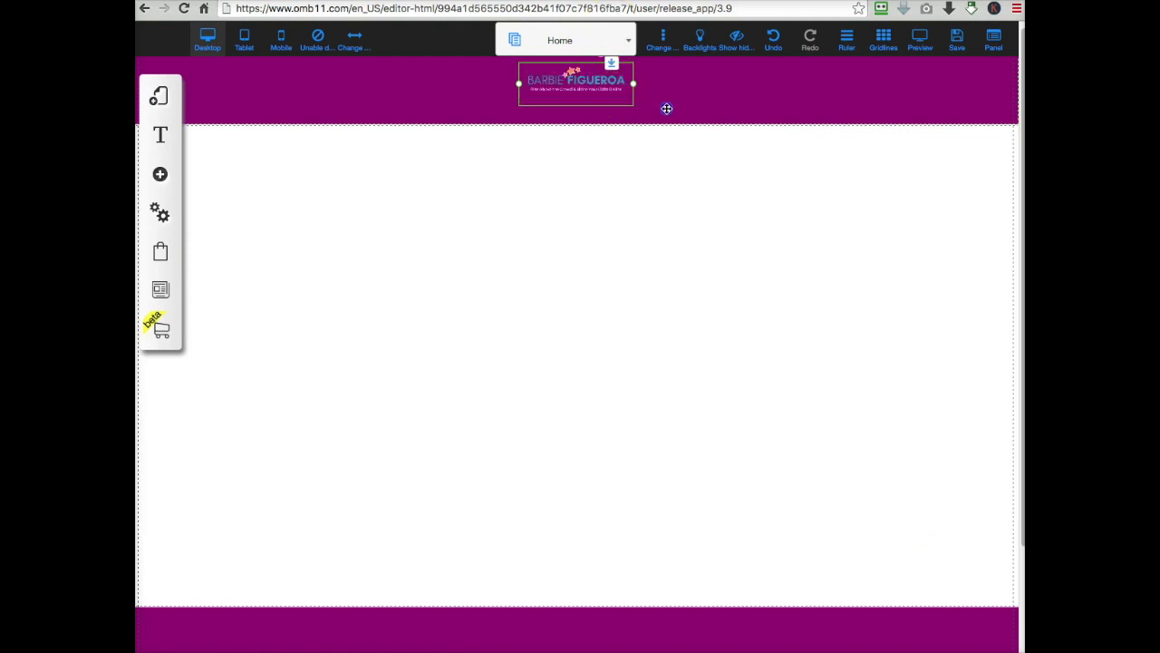
left_click_drag(516, 93, 497, 94)
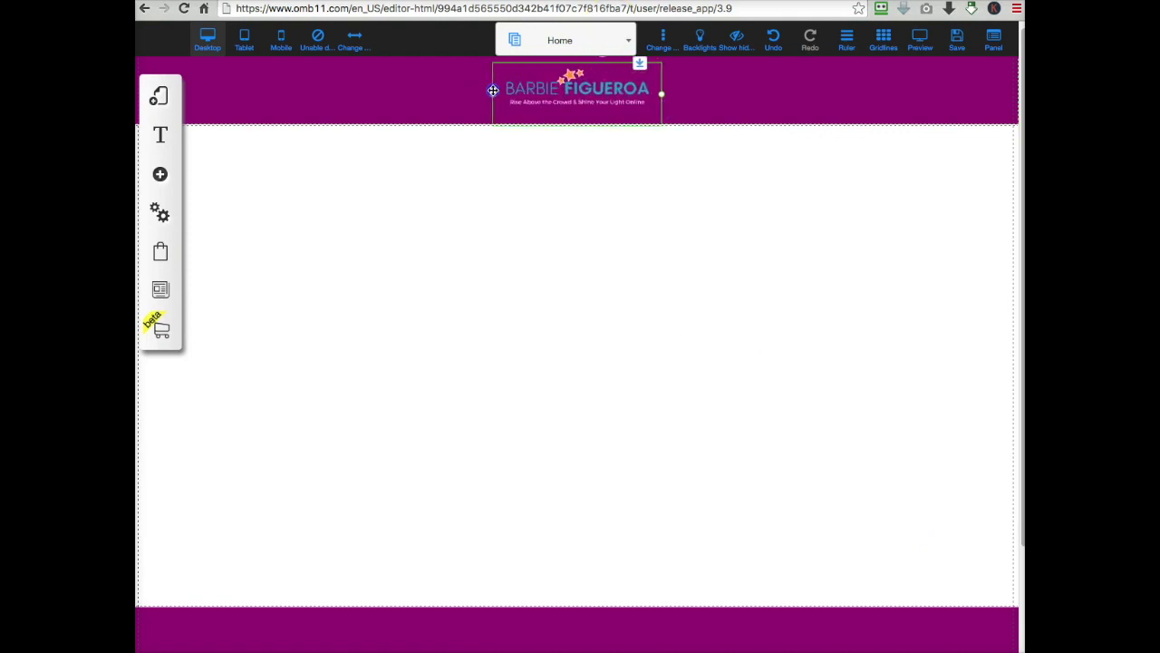
left_click_drag(662, 92, 669, 98)
left_click(707, 89)
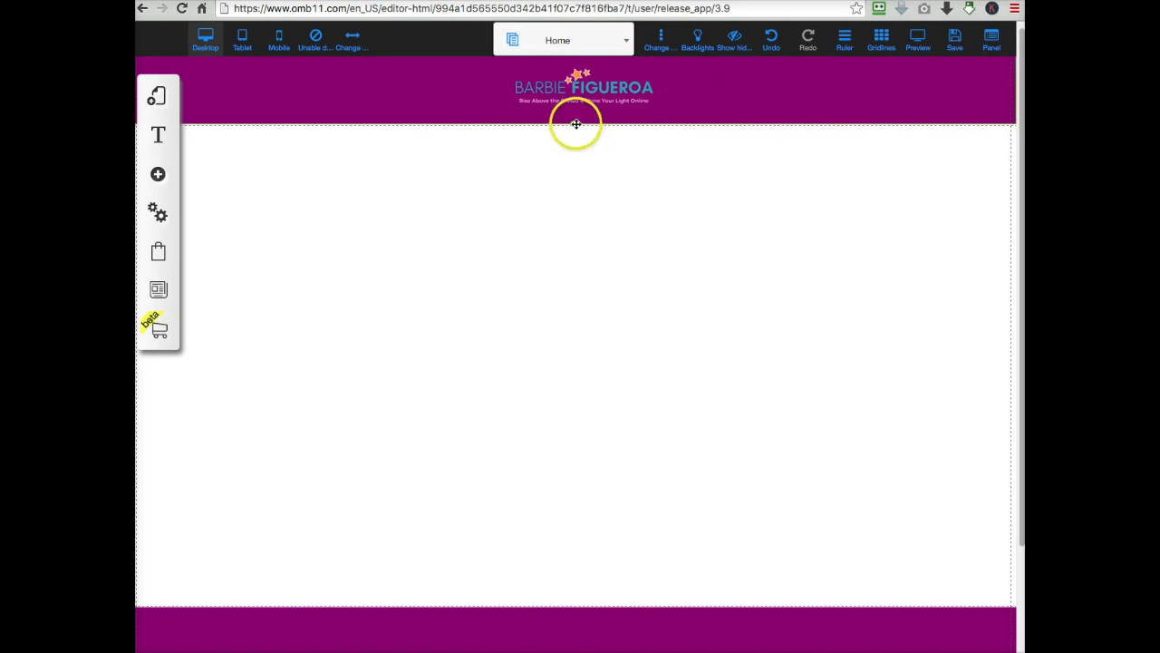
left_click(622, 100)
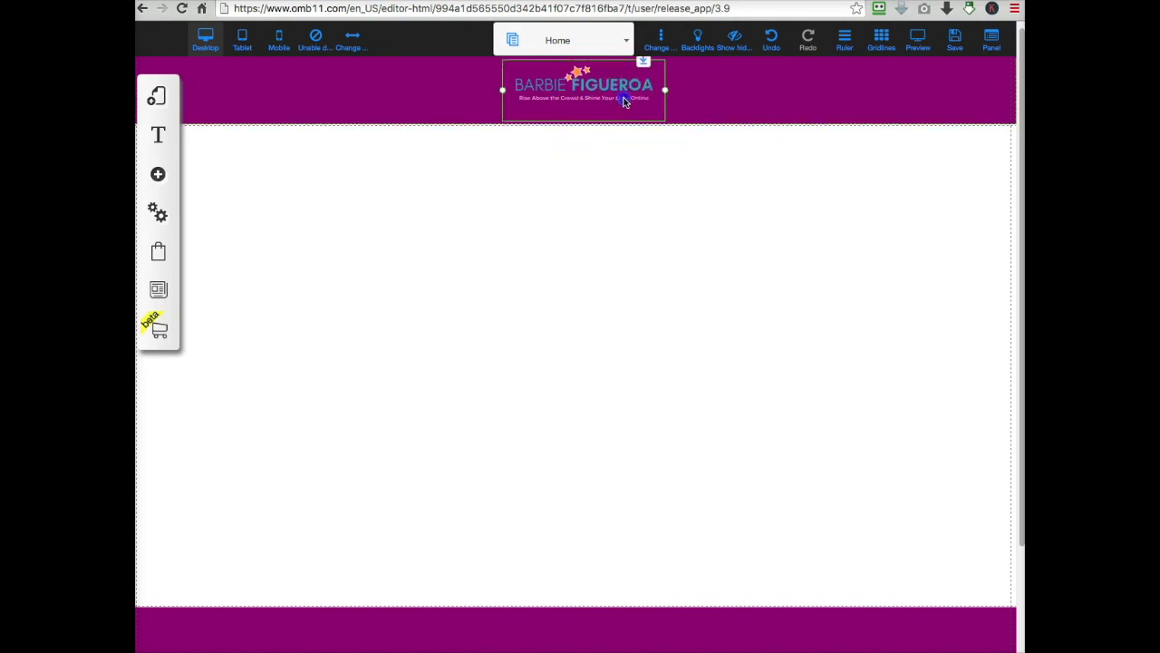
left_click(716, 112)
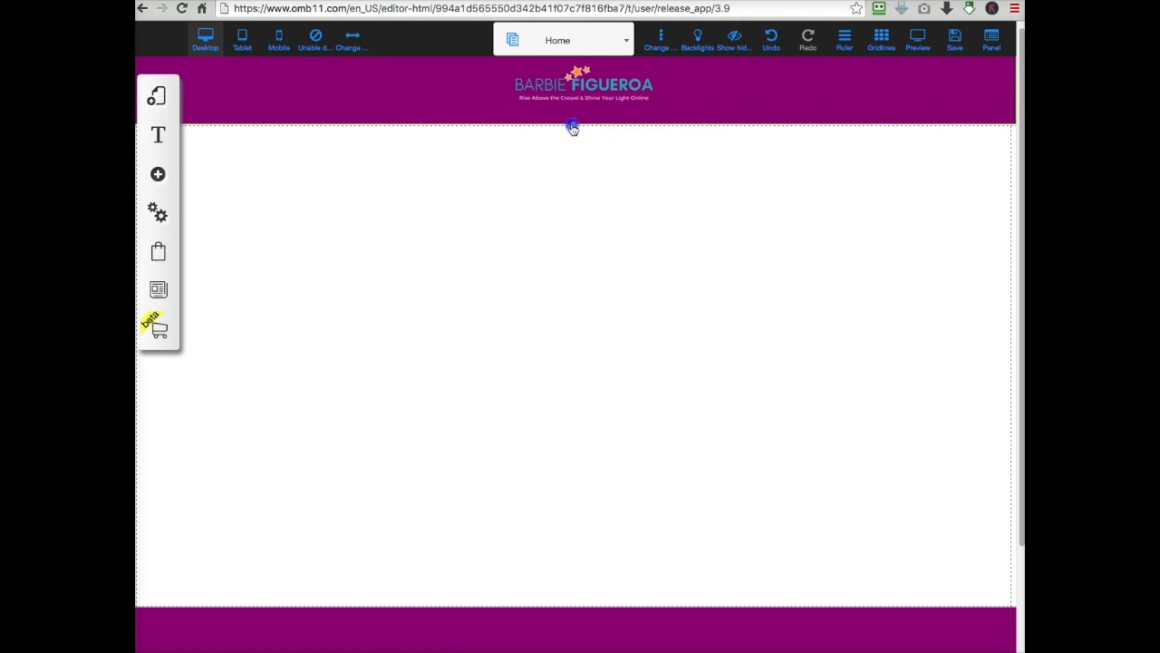
Extend the header's lower edge slightly to leave more room beneath the logo
left_click_drag(571, 131, 572, 133)
left_click(645, 177)
left_click(645, 176)
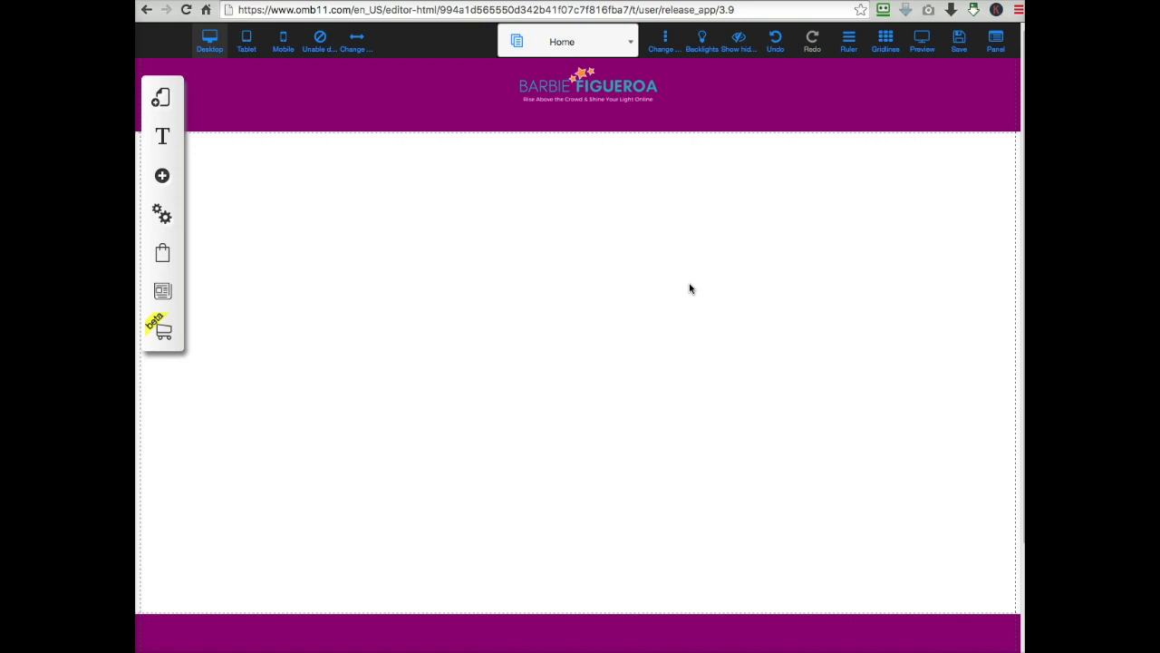
Add a menu in the first Classic style, with plain text page links and no background, to the Home page
scroll(694, 338, "down", 2)
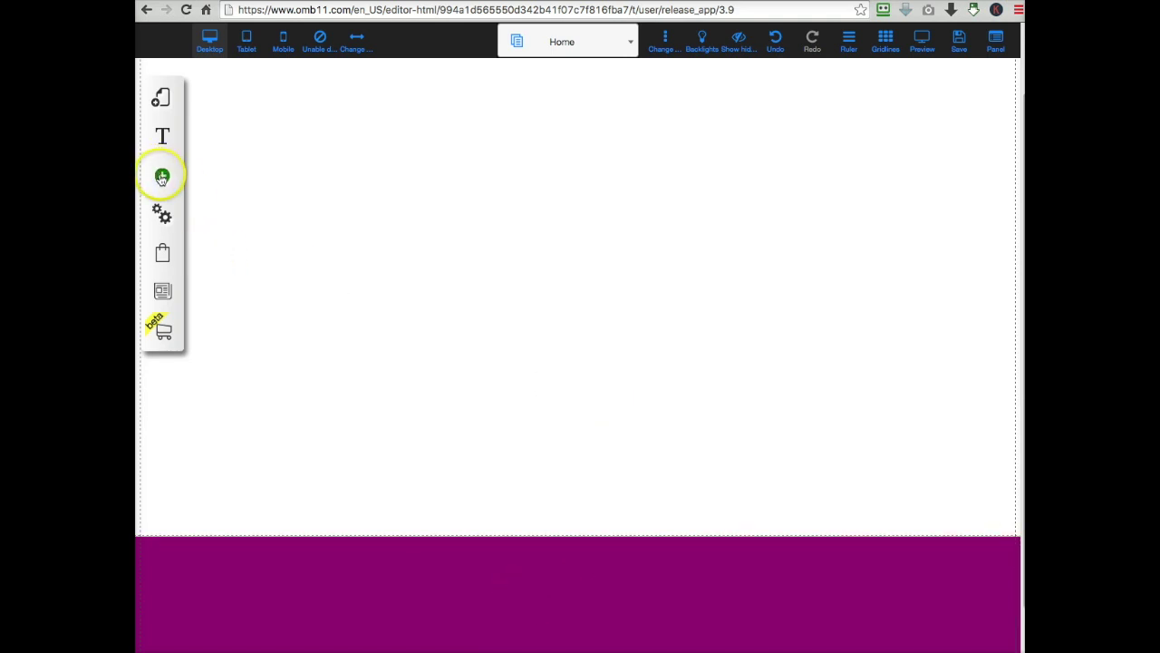
left_click(163, 177)
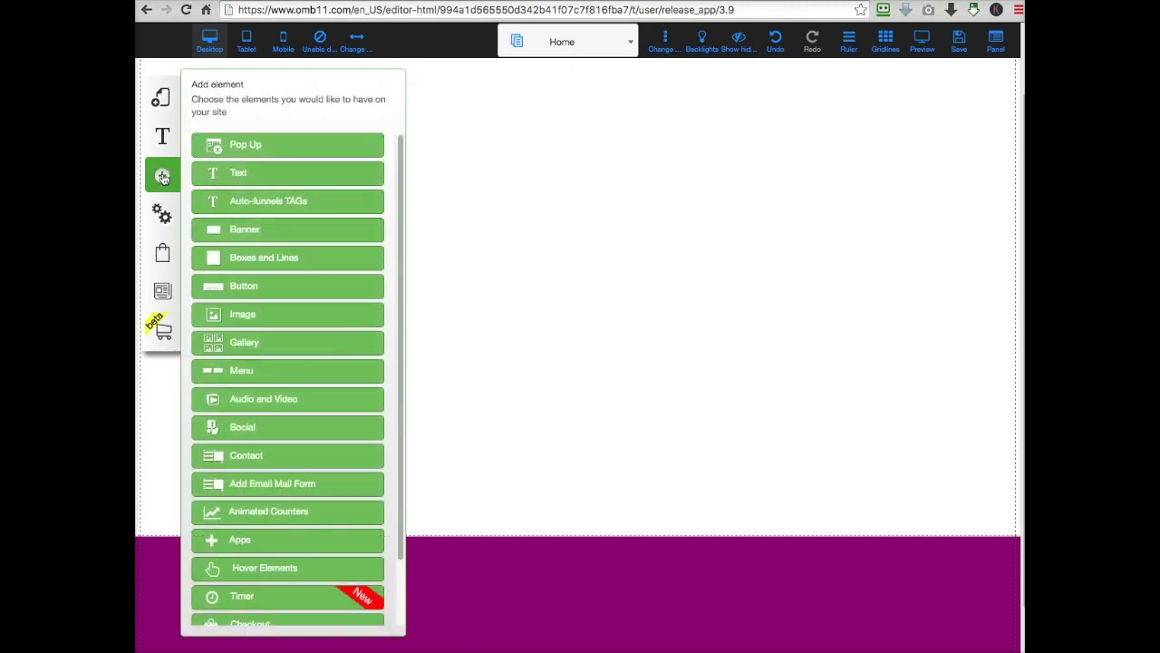
left_click(268, 371)
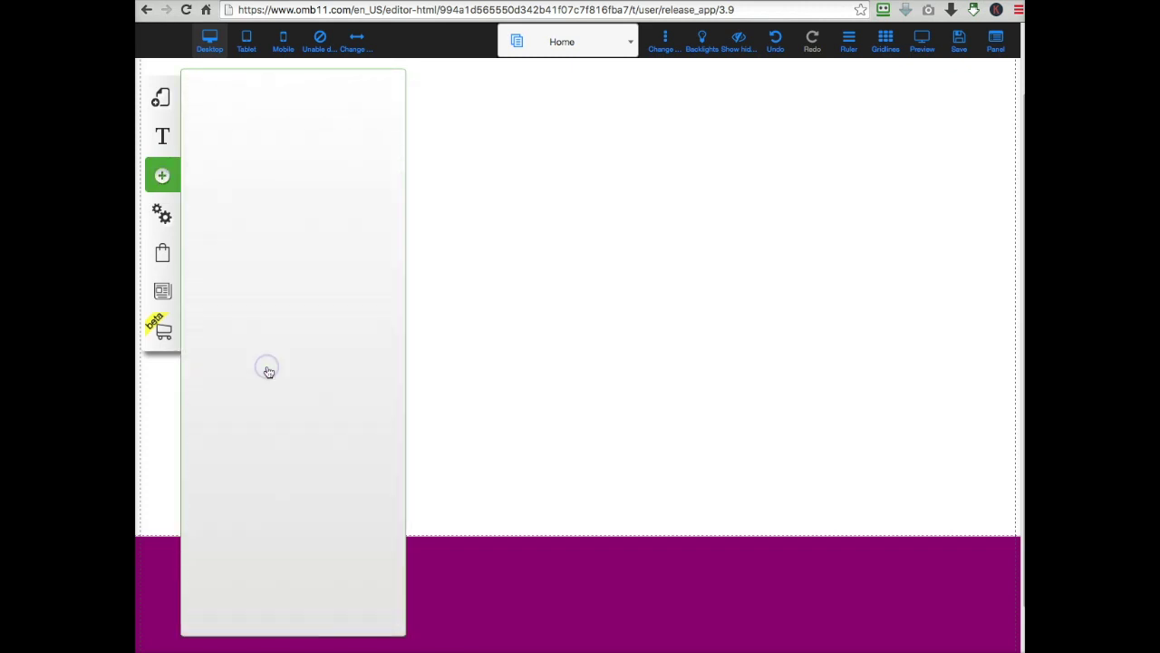
left_click(293, 169)
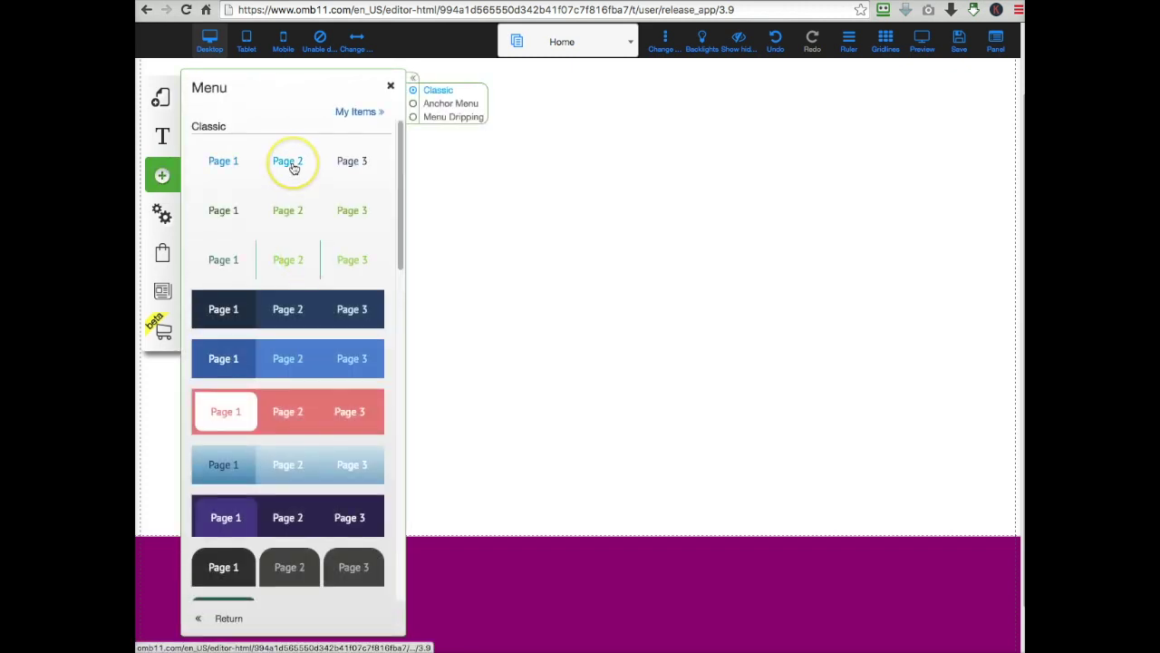
left_click(233, 163)
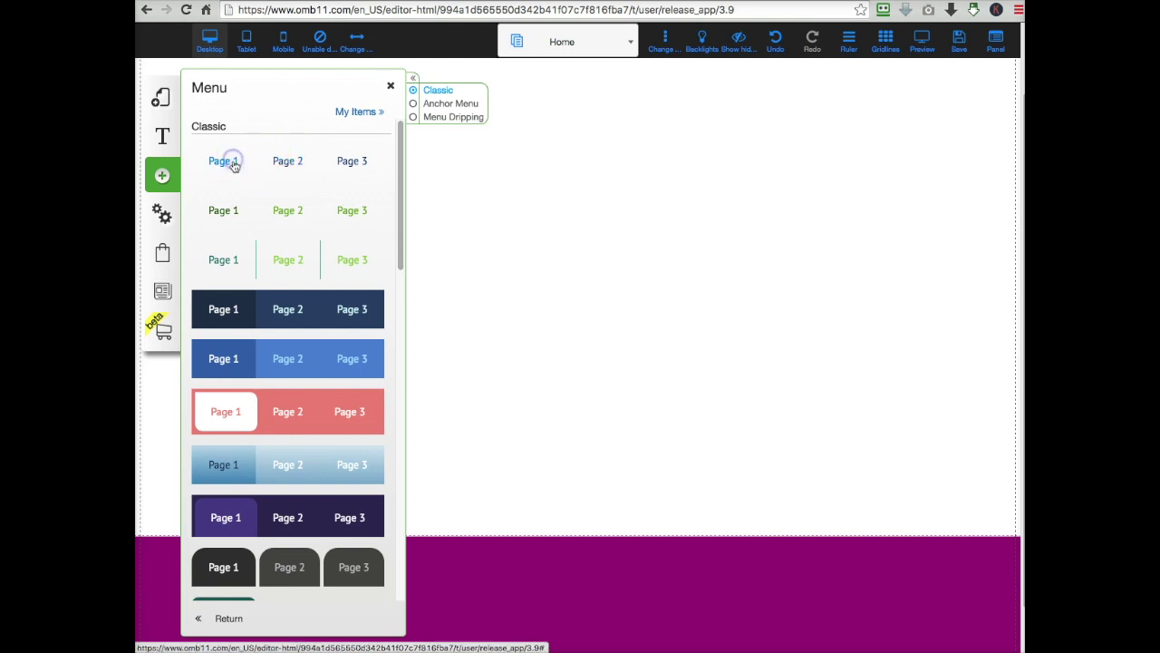
Move one of the empty menus from the page body into the footer and accept the root element change
left_click(668, 376)
left_click(574, 388)
left_click_drag(573, 451, 572, 641)
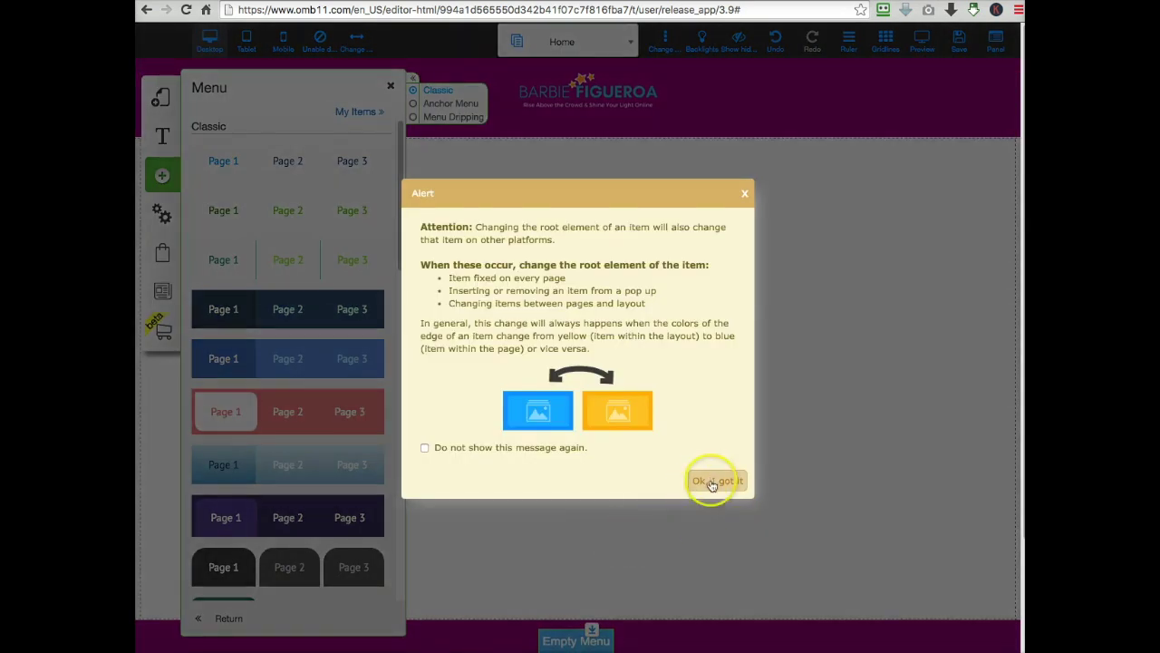
left_click(712, 483)
left_click(663, 499)
Delete the extra empty menu left in the middle of the page body
left_click(597, 392)
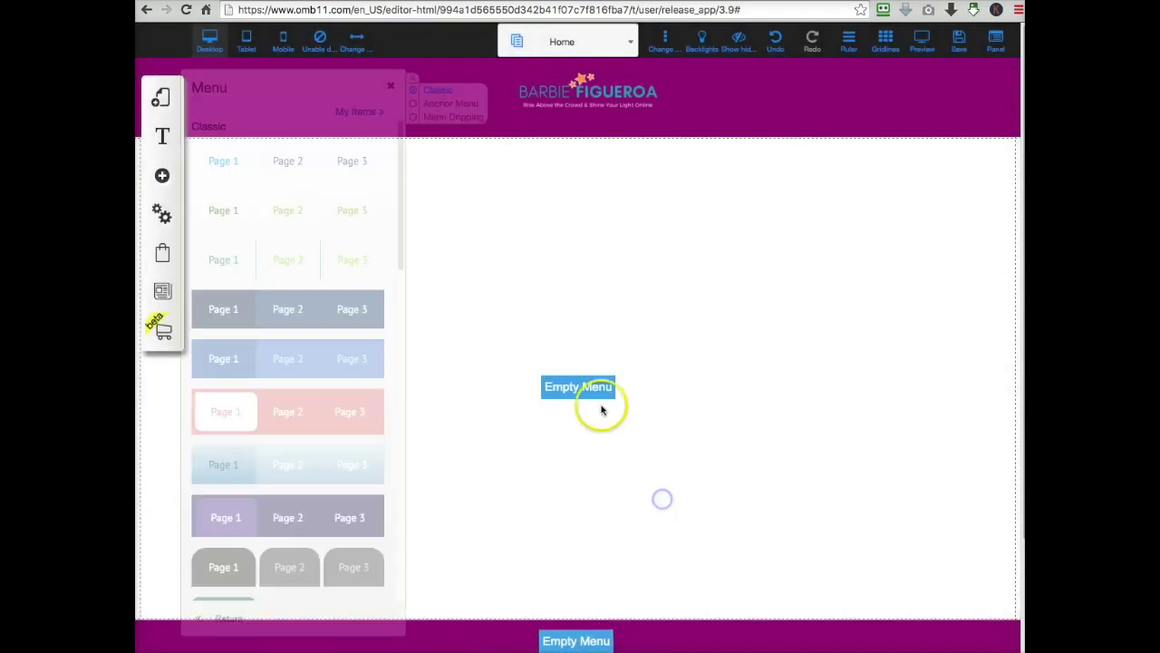
left_click(602, 450)
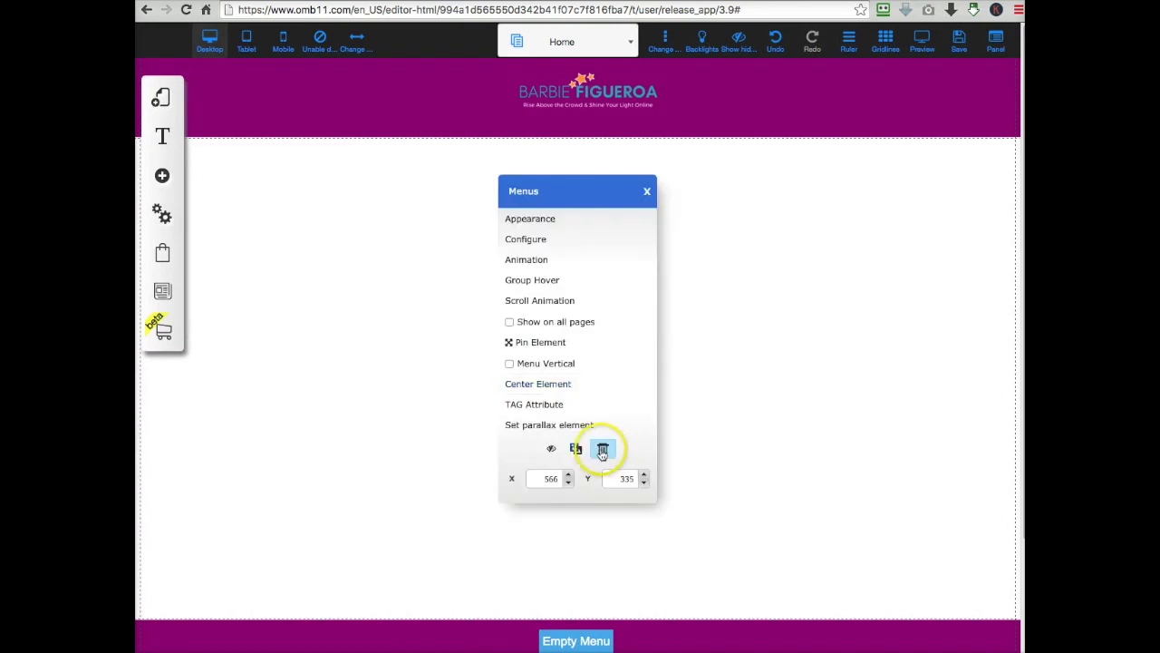
left_click(686, 451)
Move the empty menu slightly lower within the footer, keeping it near the horizontal center
scroll(687, 451, "down", 3)
left_click(587, 508)
left_click_drag(587, 510, 585, 538)
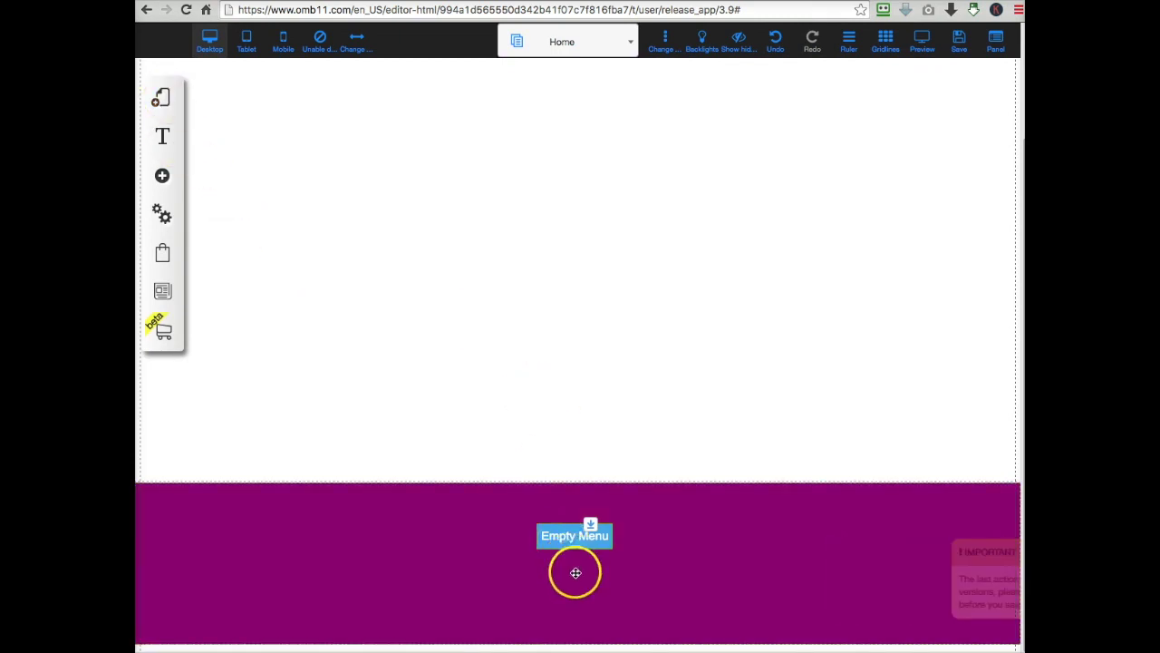
left_click(638, 352)
scroll(637, 354, "up", 3)
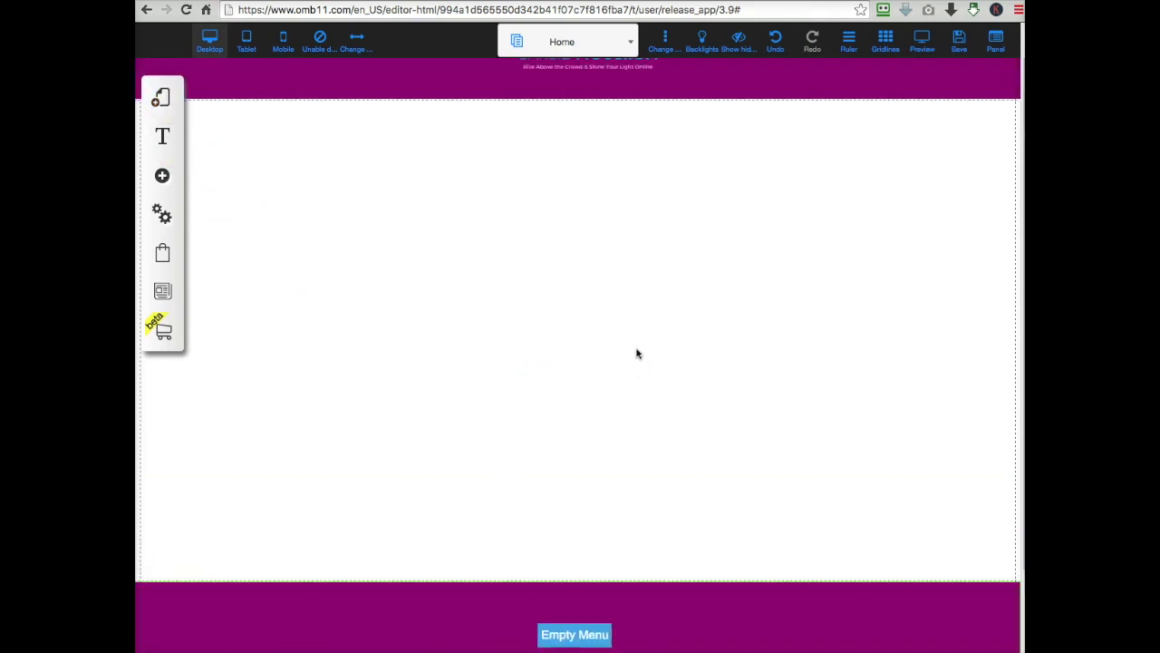
scroll(638, 354, "down", 3)
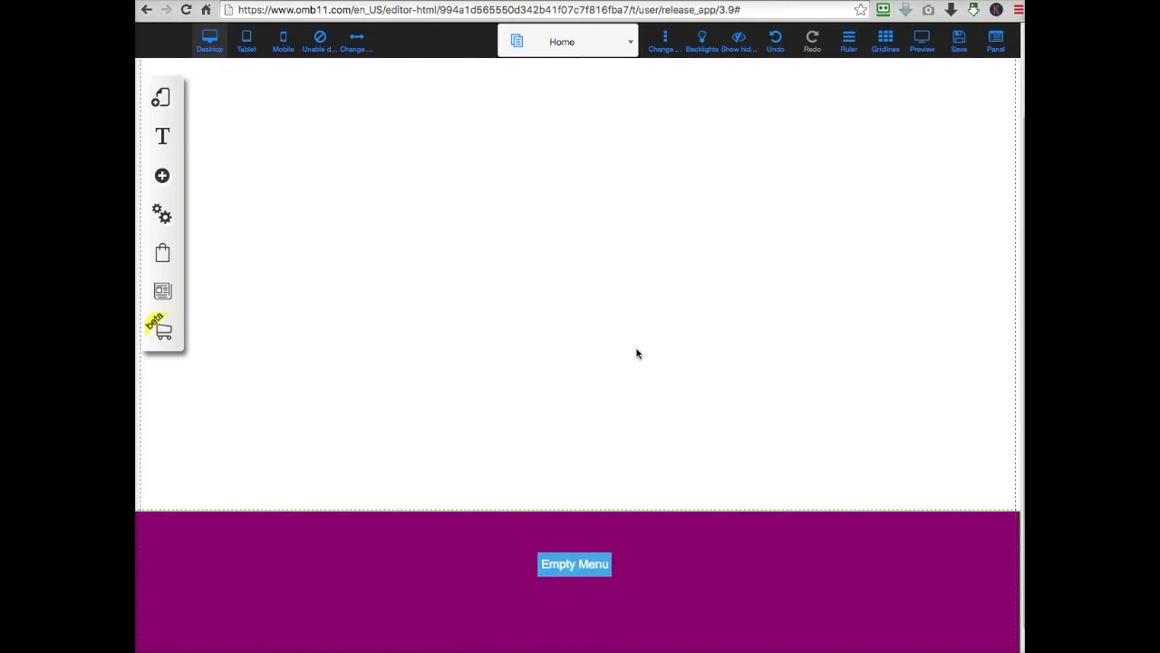
scroll(637, 353, "up", 3)
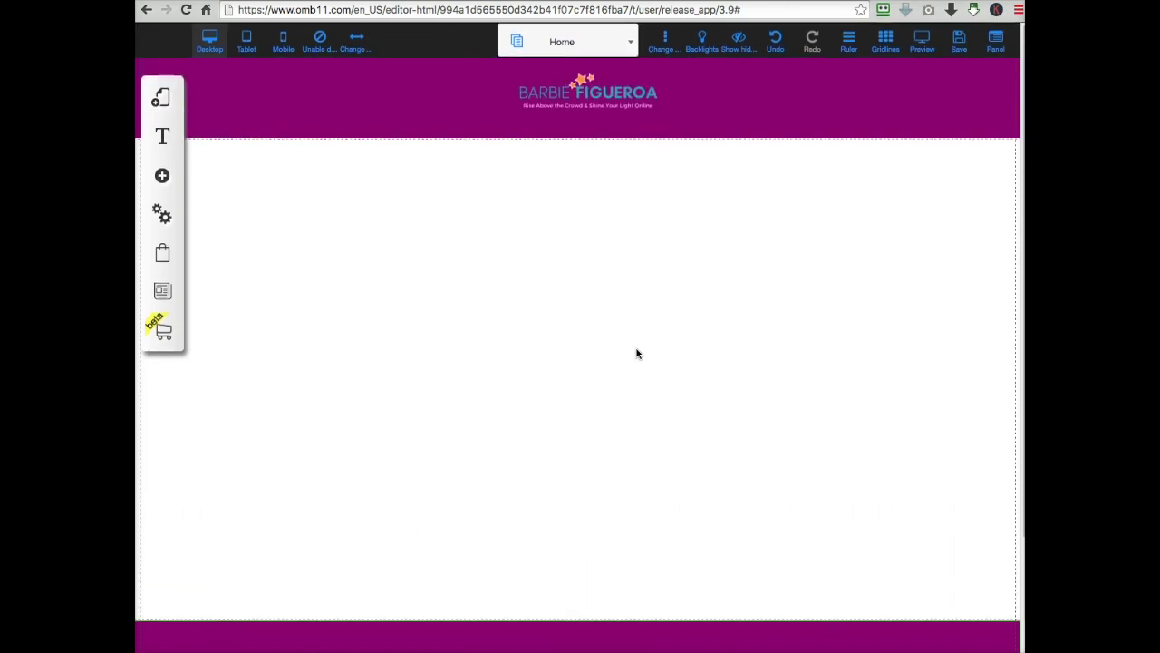
Save the site changes and dismiss the save notice
left_click(958, 45)
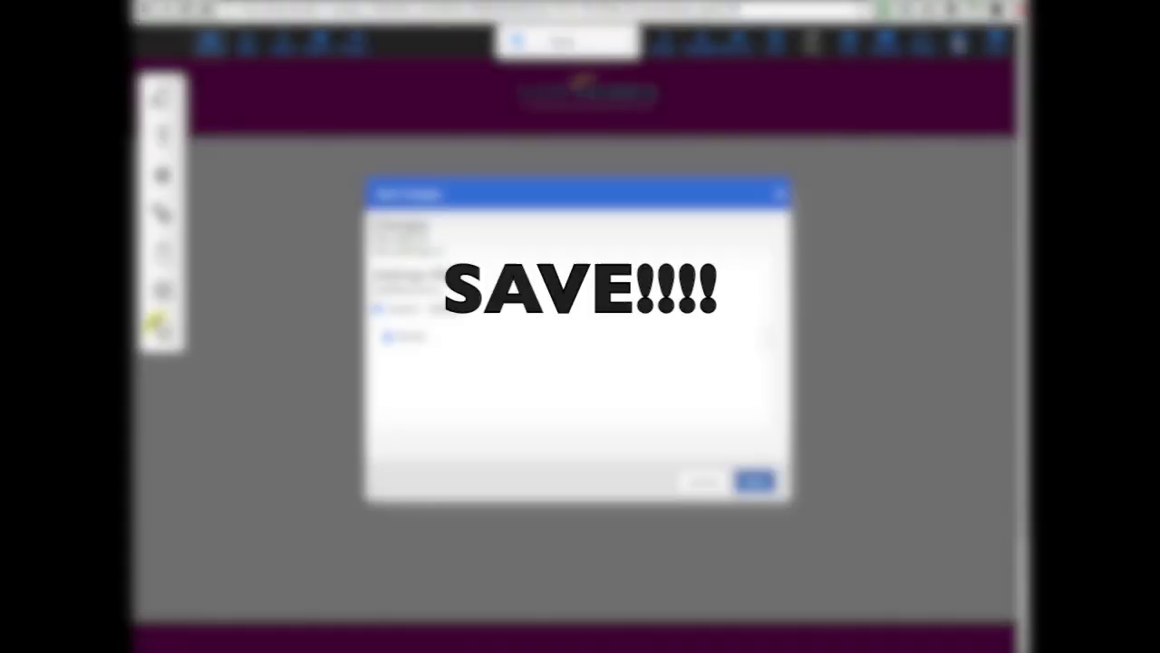
left_click(755, 480)
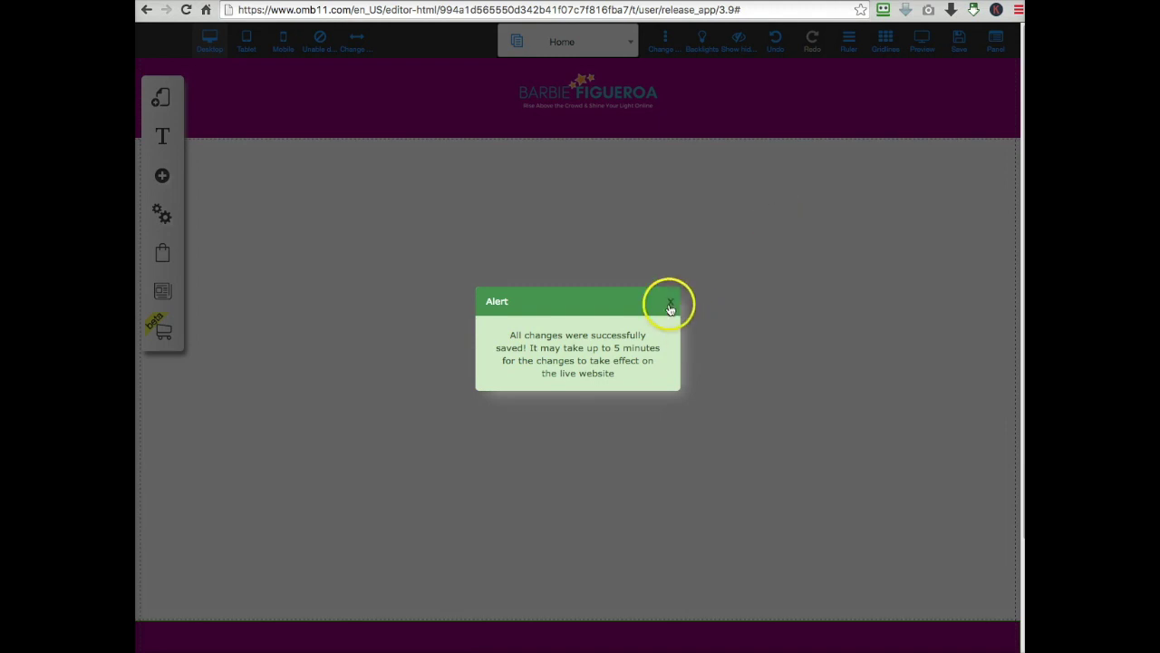
left_click(671, 301)
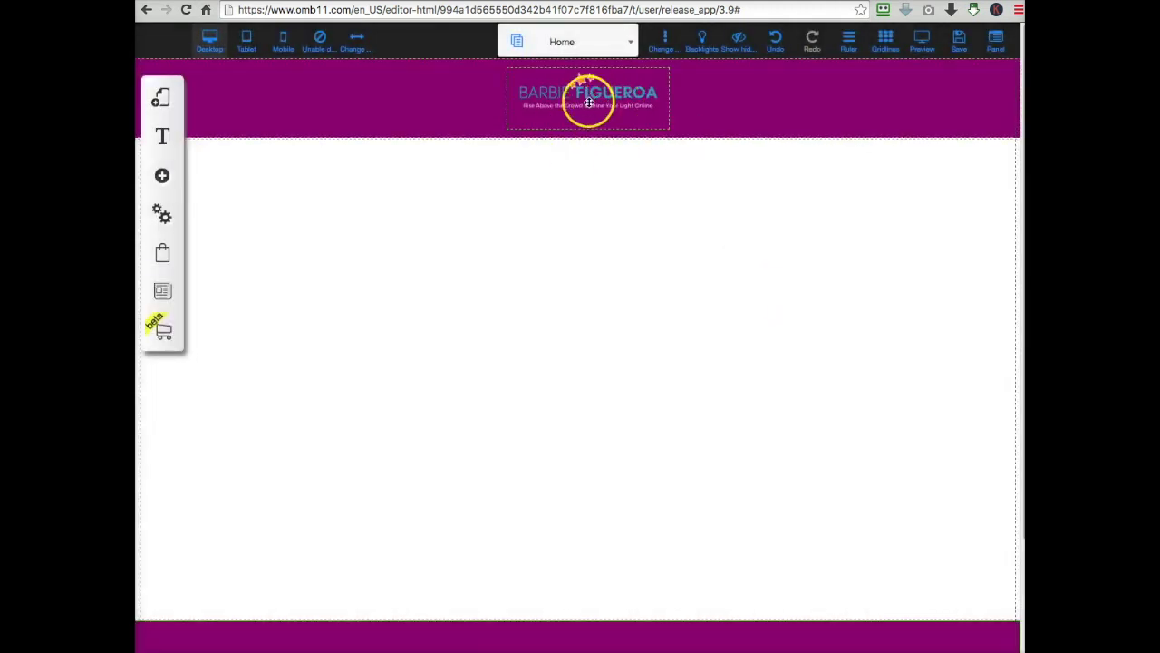
Duplicate the Home page of the default layout from its page settings
left_click(161, 97)
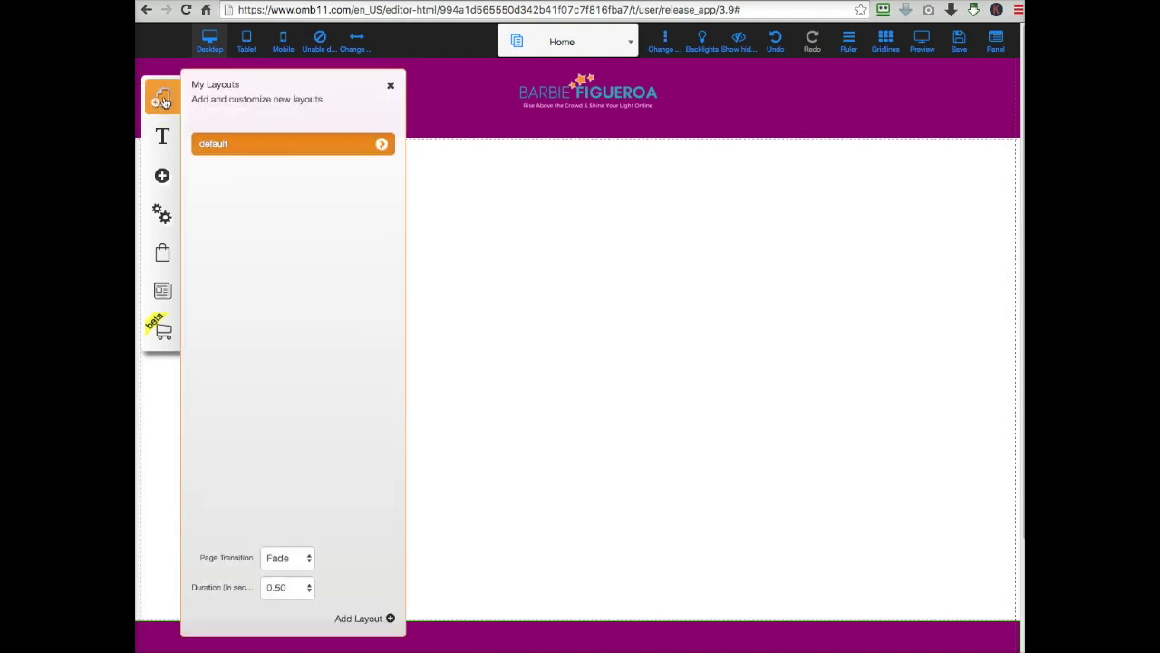
left_click(383, 145)
left_click(349, 249)
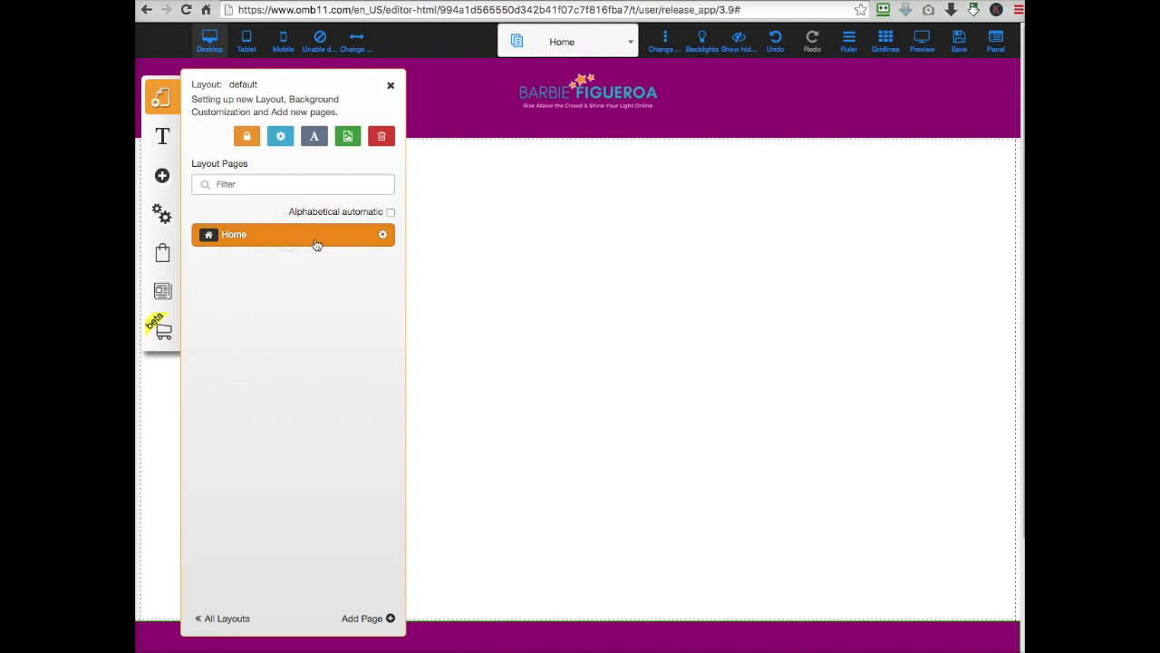
left_click(384, 238)
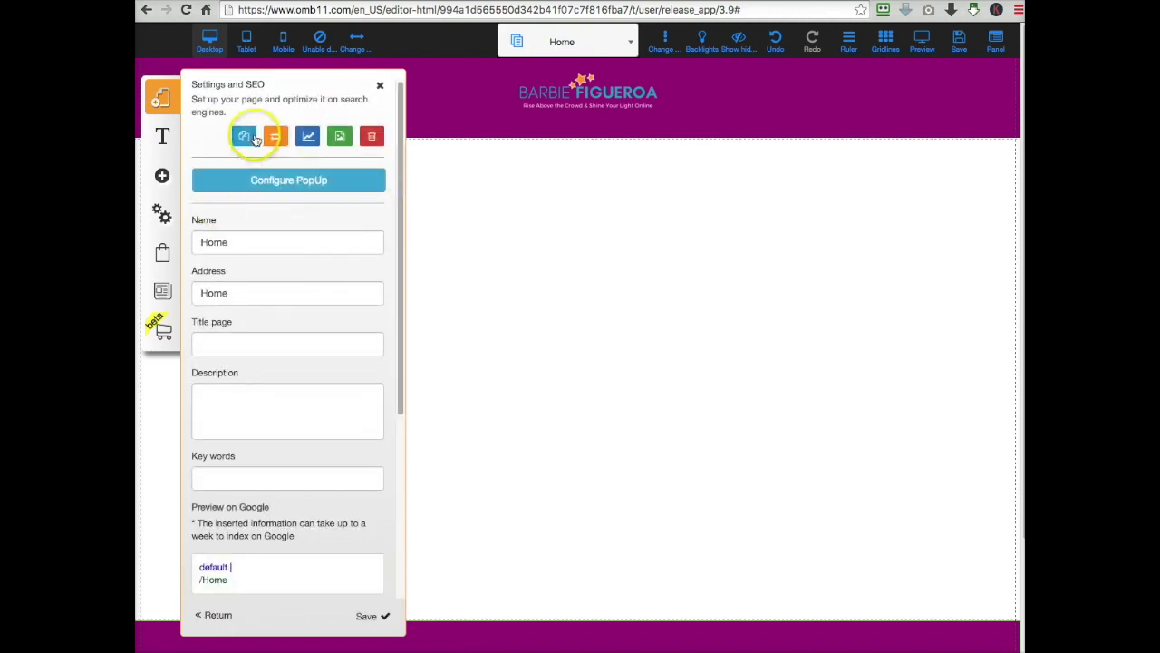
left_click(246, 140)
left_click(646, 383)
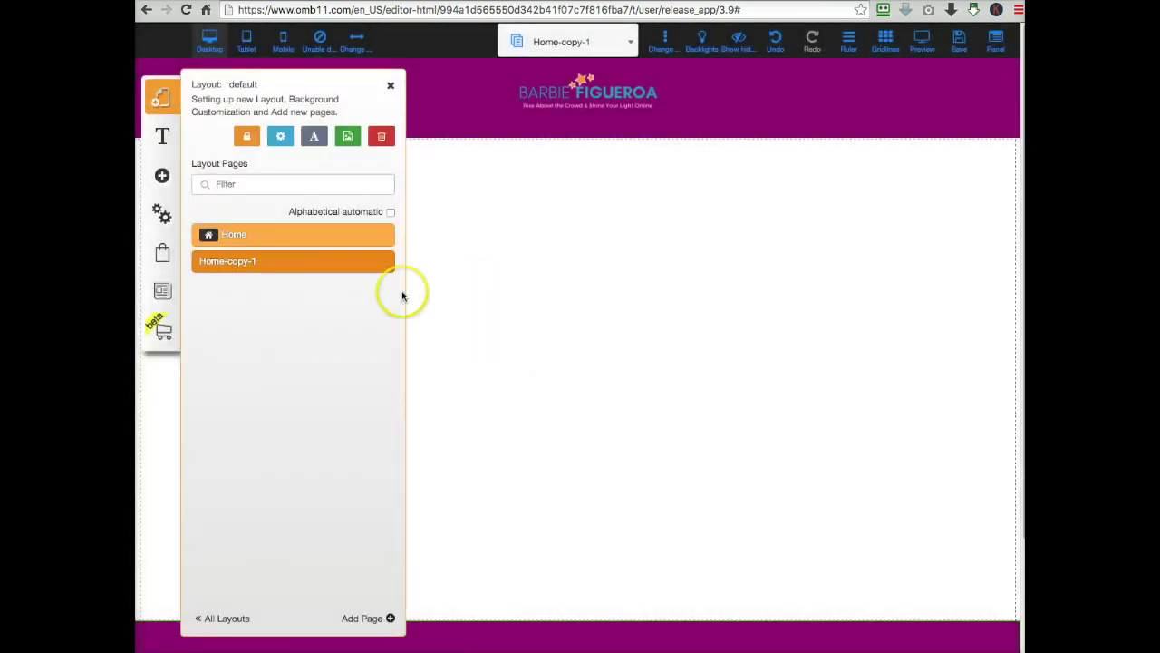
Name the copied page Home 2, set its address to Home2 without a space, and save the page settings
left_click(384, 263)
left_click_drag(293, 292, 231, 292)
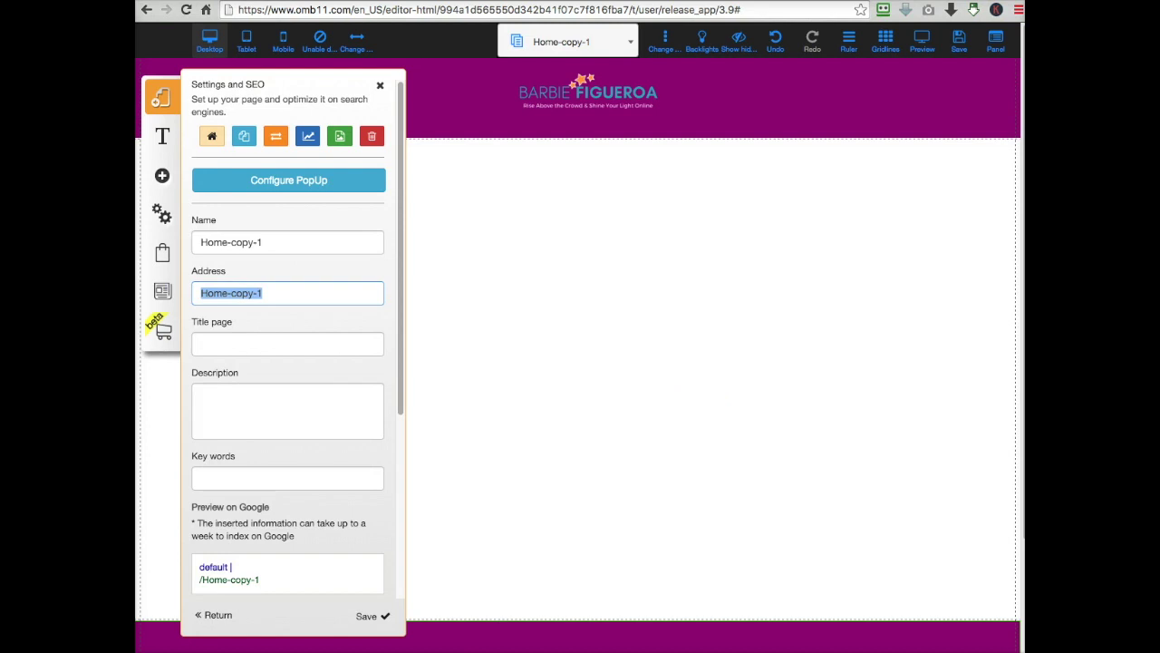
type("Home 2")
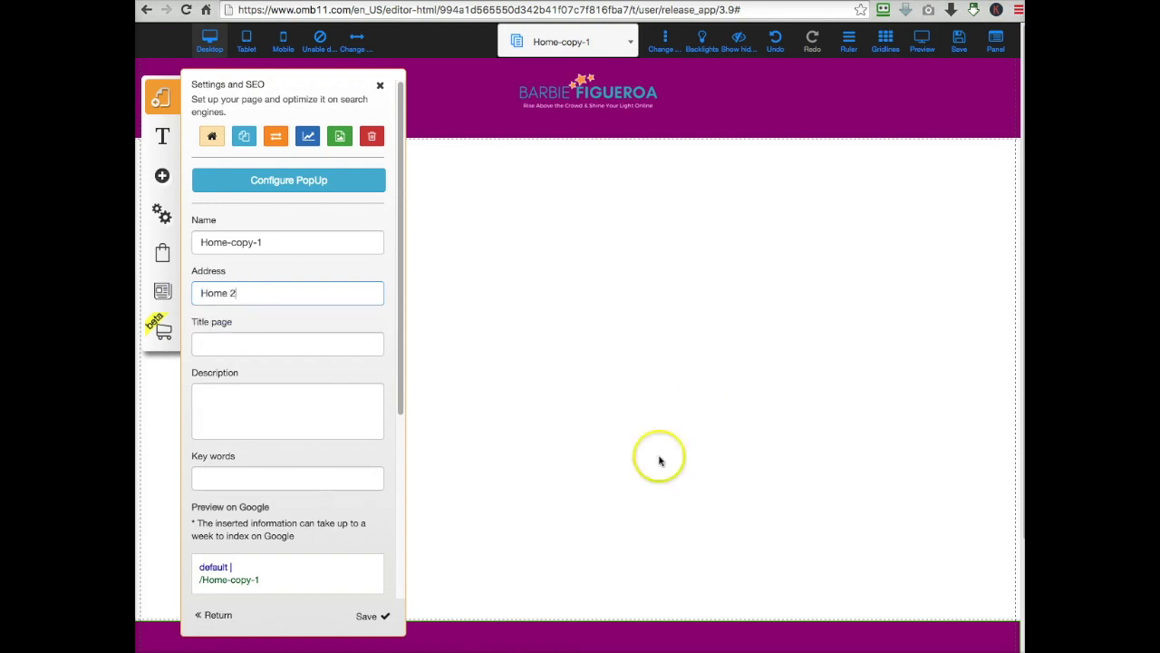
left_click_drag(263, 242, 207, 236)
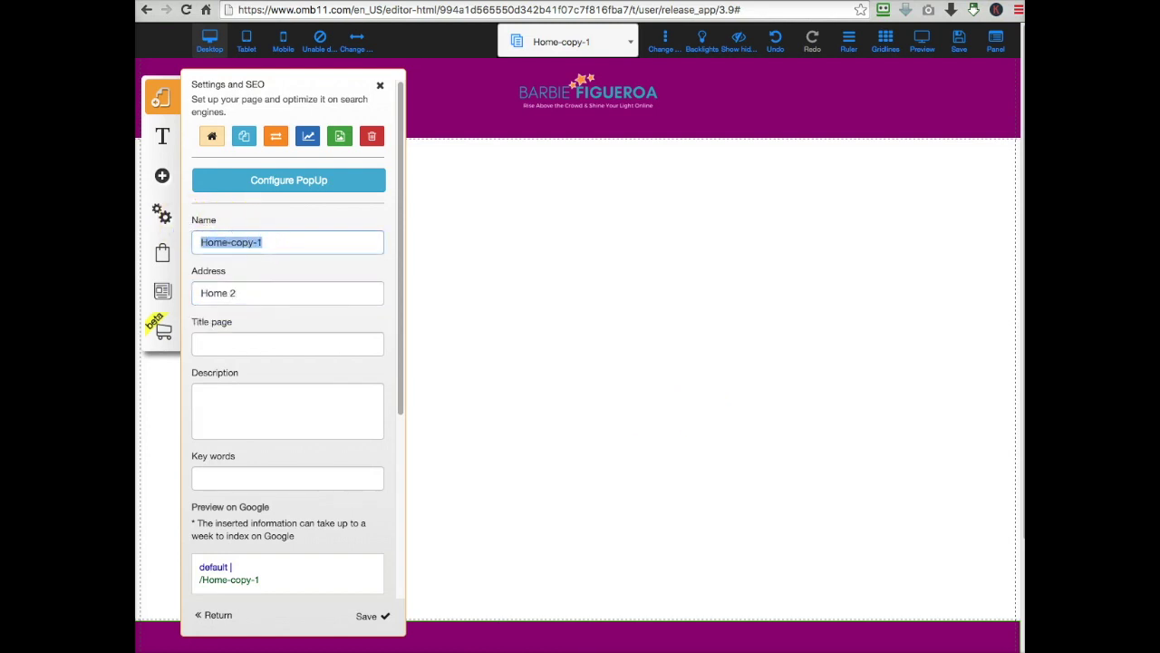
left_click(367, 614)
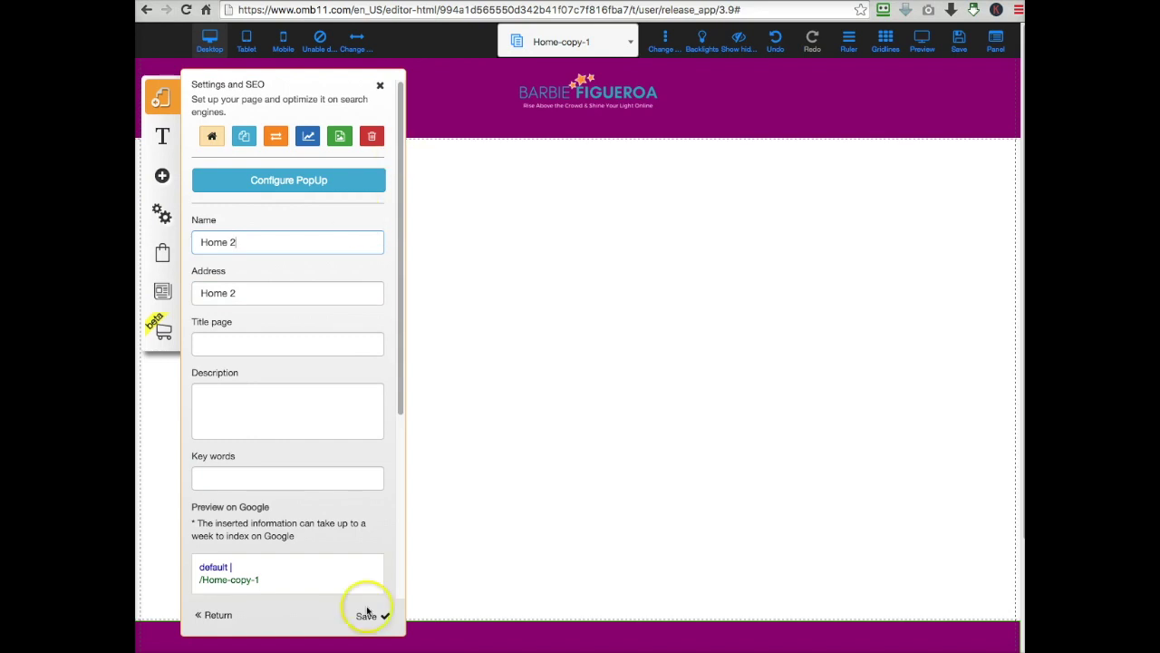
left_click(233, 293)
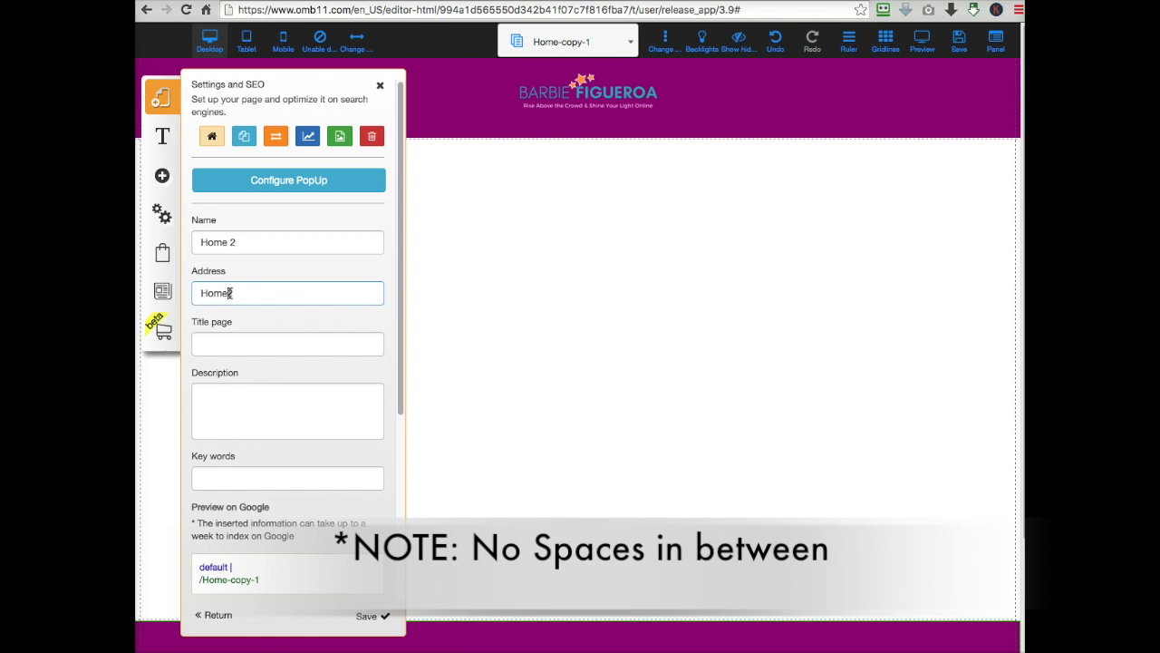
left_click(366, 615)
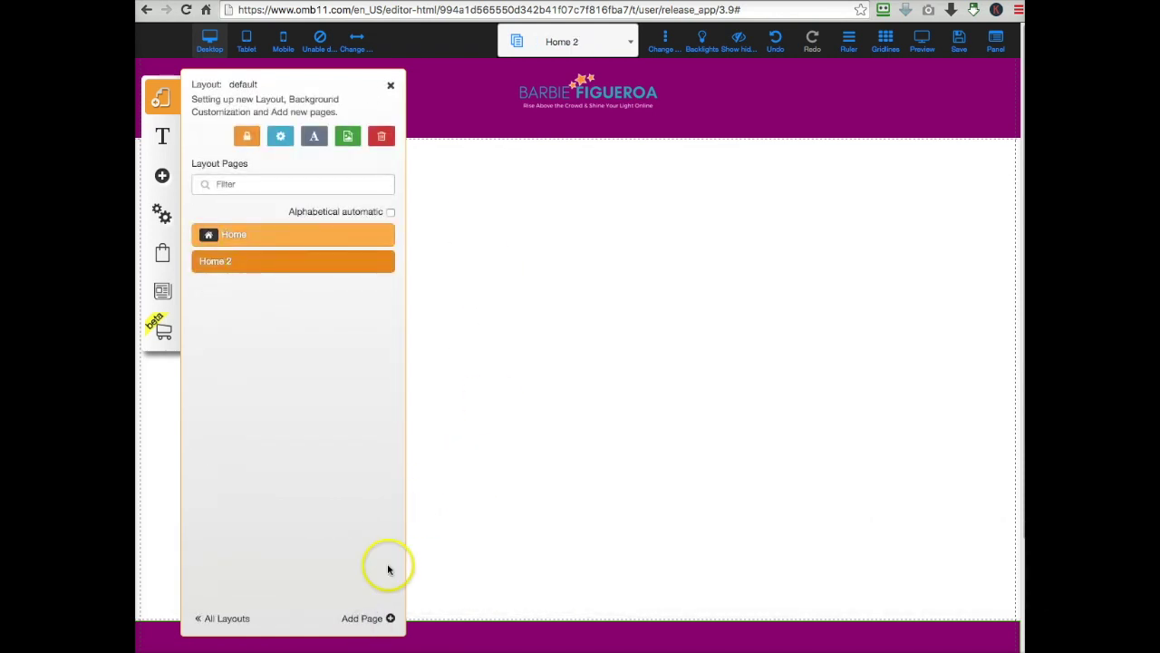
Save the site with the modified Home 2 page included and dismiss the save notice
left_click(985, 50)
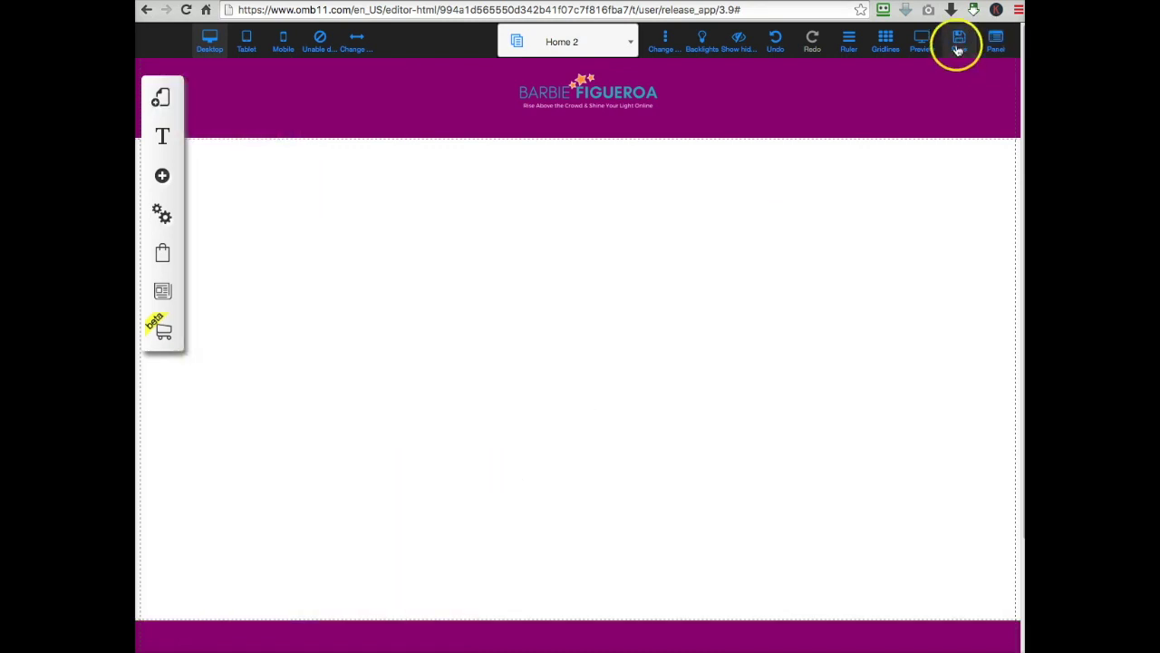
left_click(958, 43)
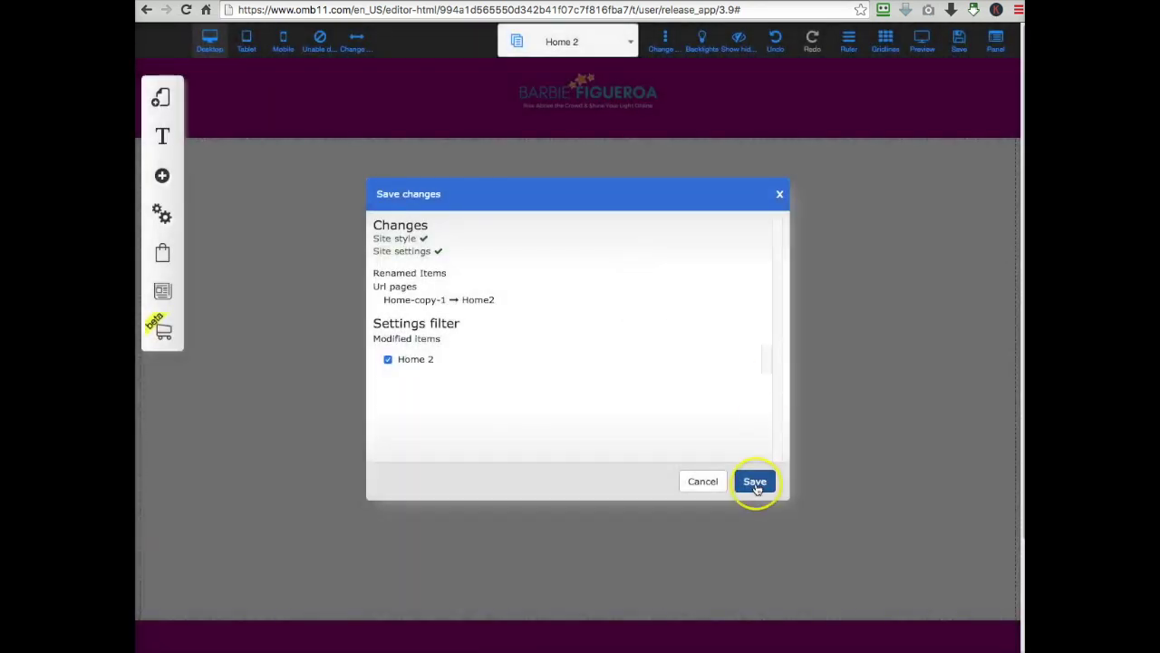
left_click(823, 460)
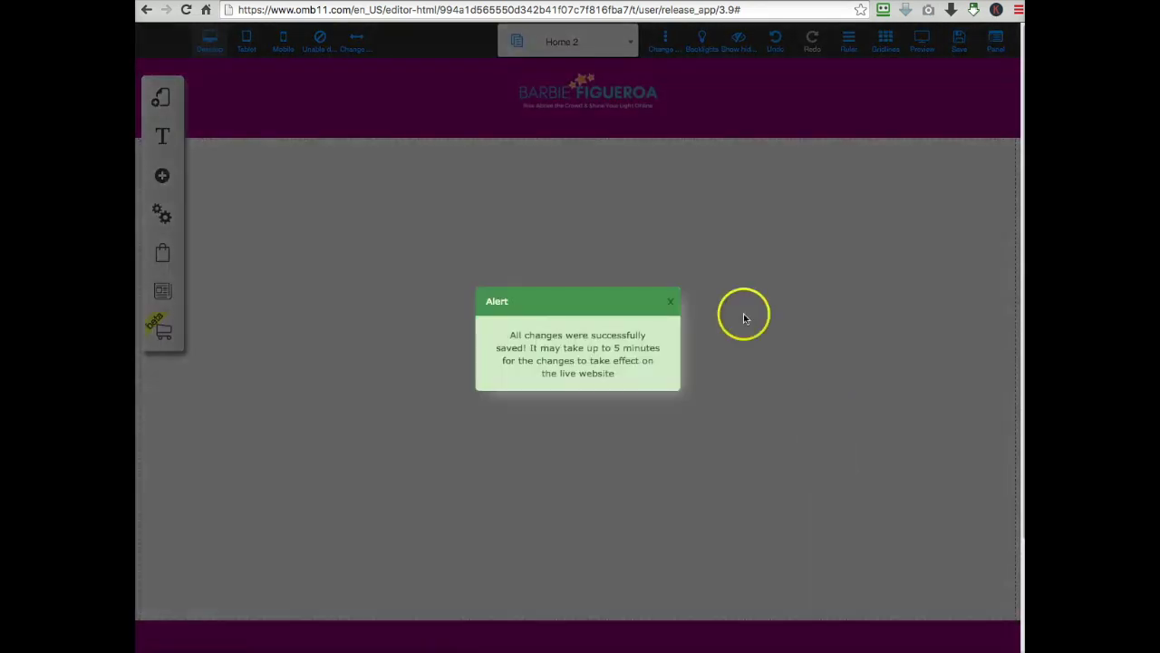
left_click(671, 302)
Review the name, address and SEO settings of the Home 2 page, leaving them as they are
left_click(161, 97)
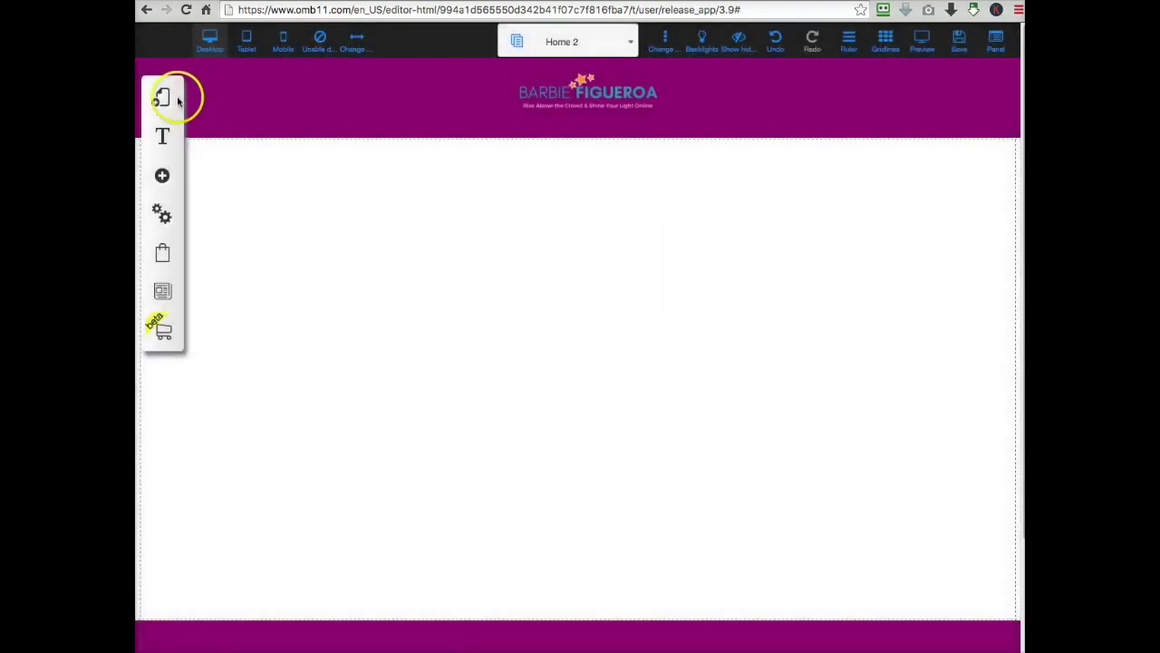
left_click(343, 150)
left_click(338, 265)
left_click(382, 261)
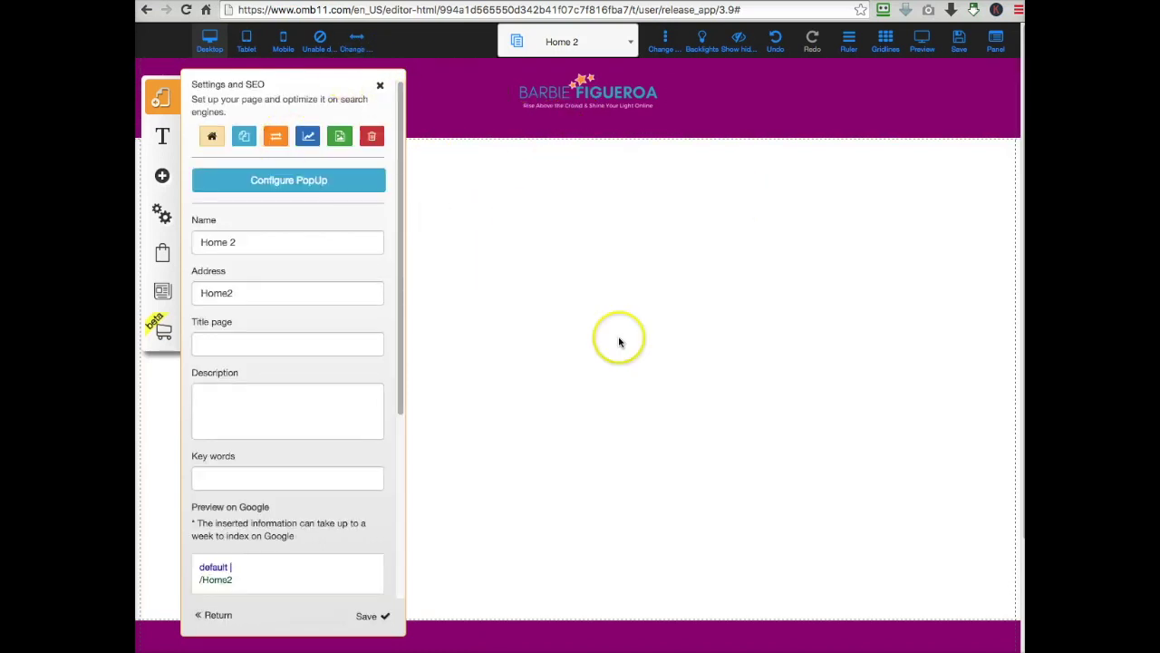
left_click(380, 84)
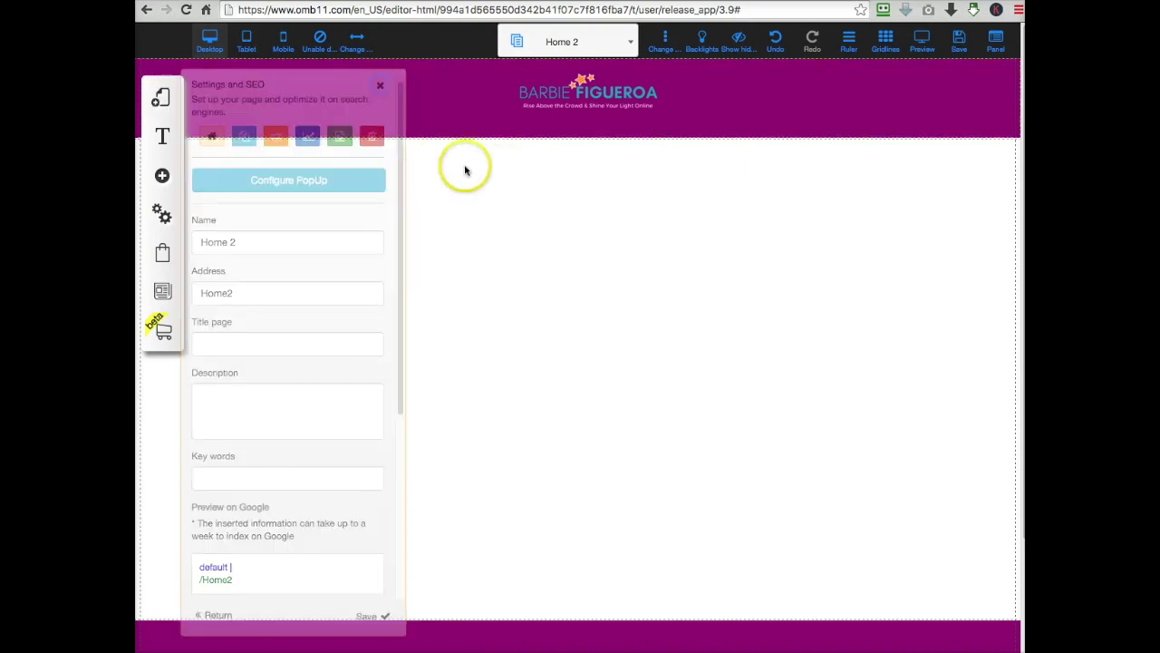
Add a new blank page named Sample to the default layout and close the layout settings
left_click(163, 102)
left_click(379, 144)
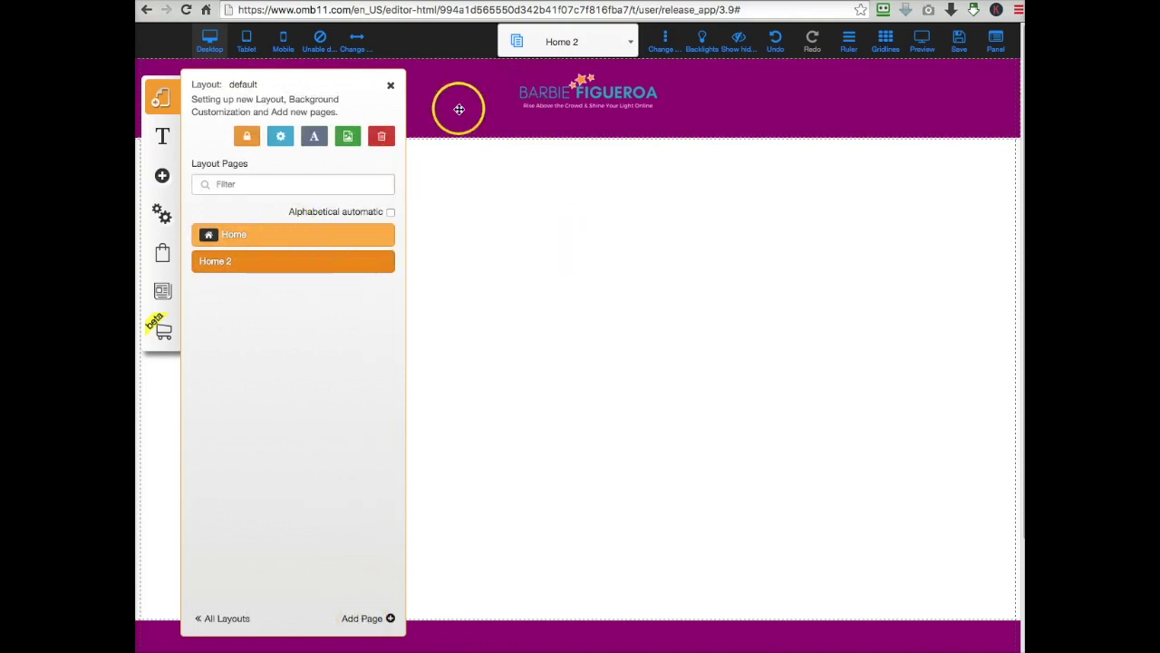
left_click(365, 620)
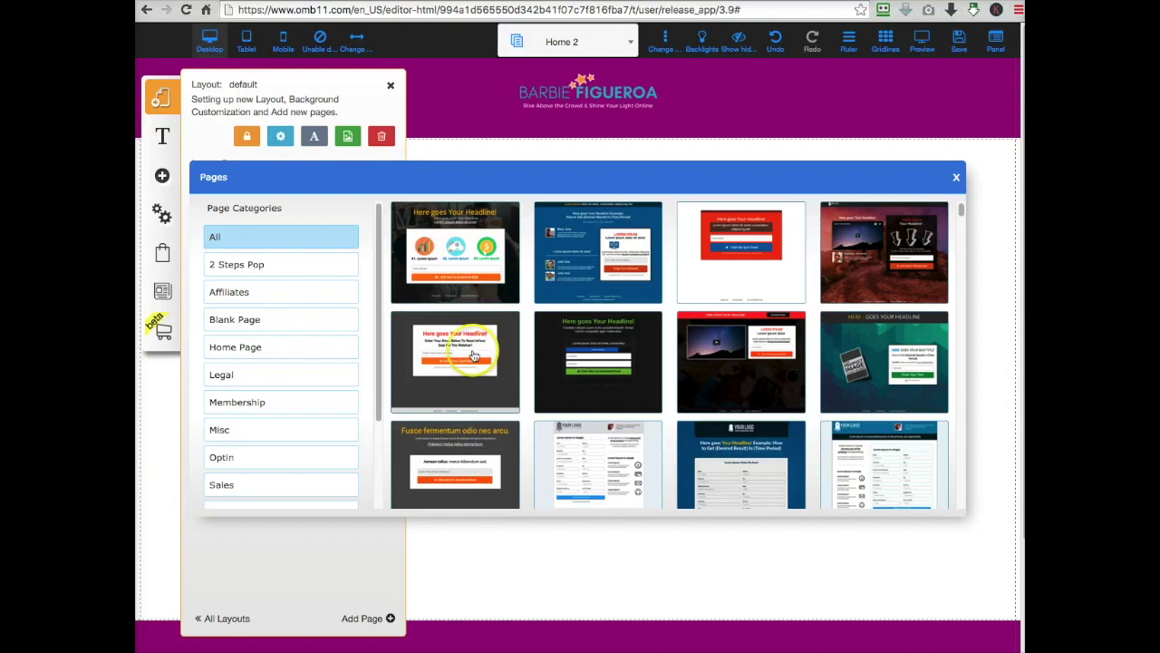
left_click(268, 322)
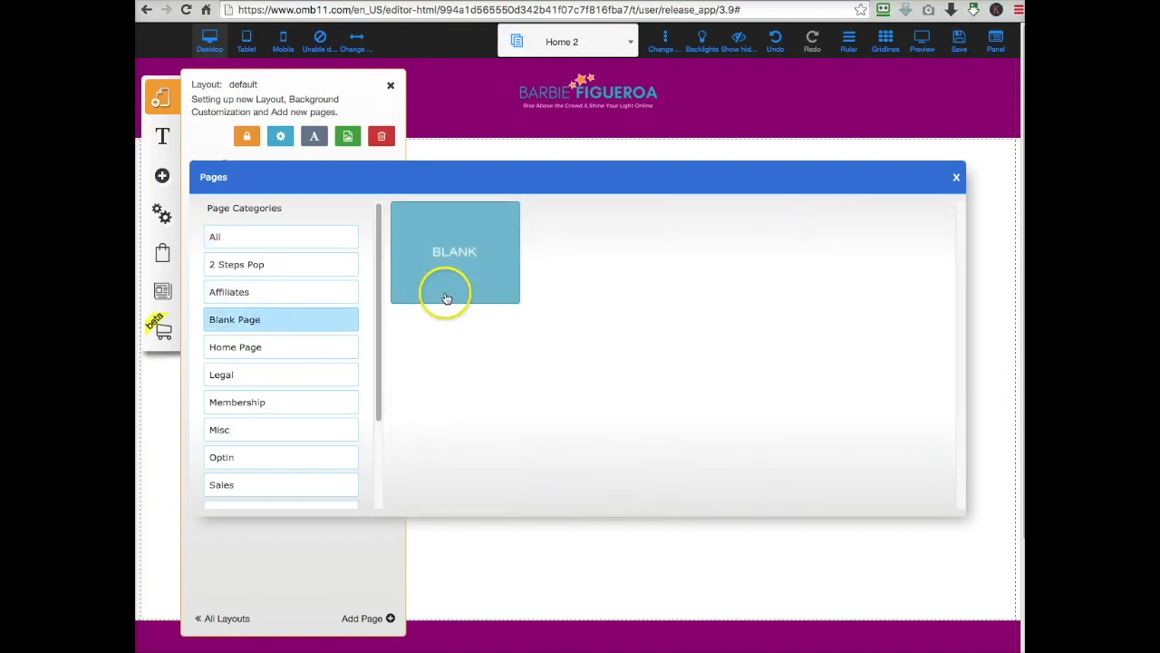
left_click(450, 289)
left_click_drag(492, 463, 399, 459)
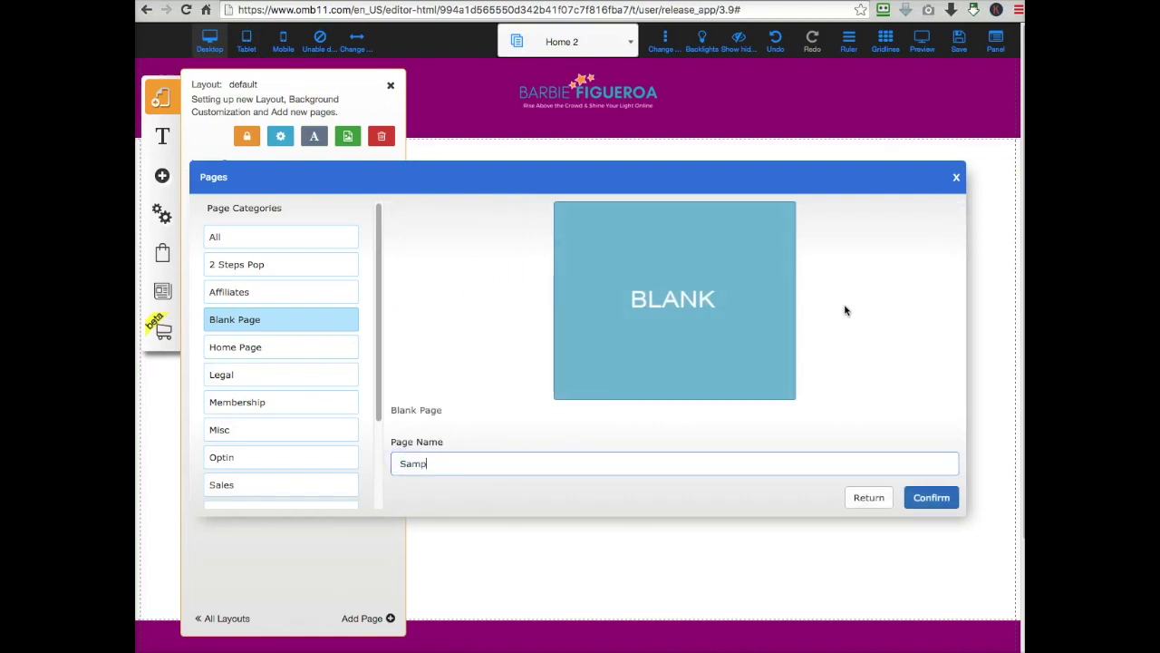
type("Sample")
left_click(932, 498)
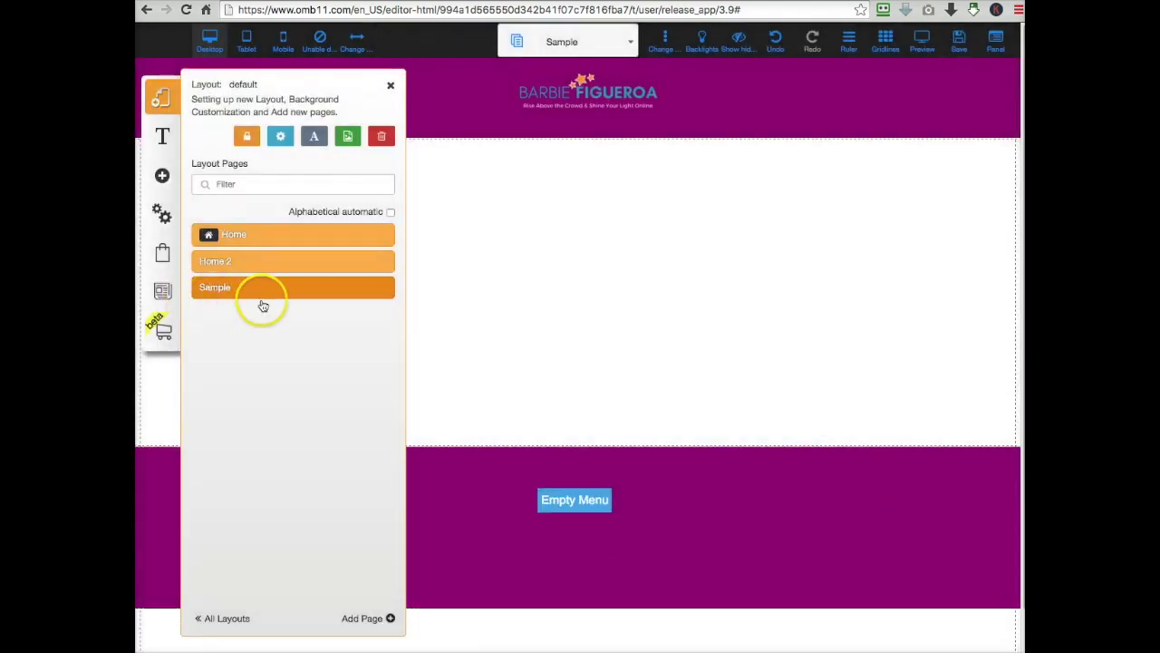
left_click(522, 241)
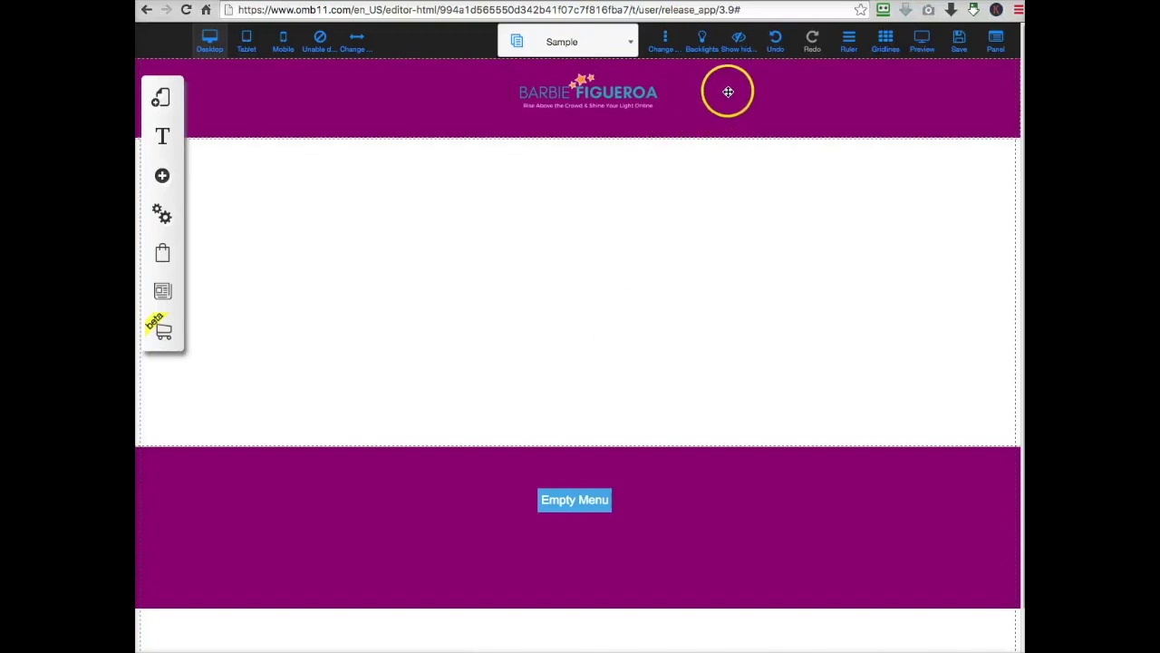
left_click_drag(465, 264, 432, 311)
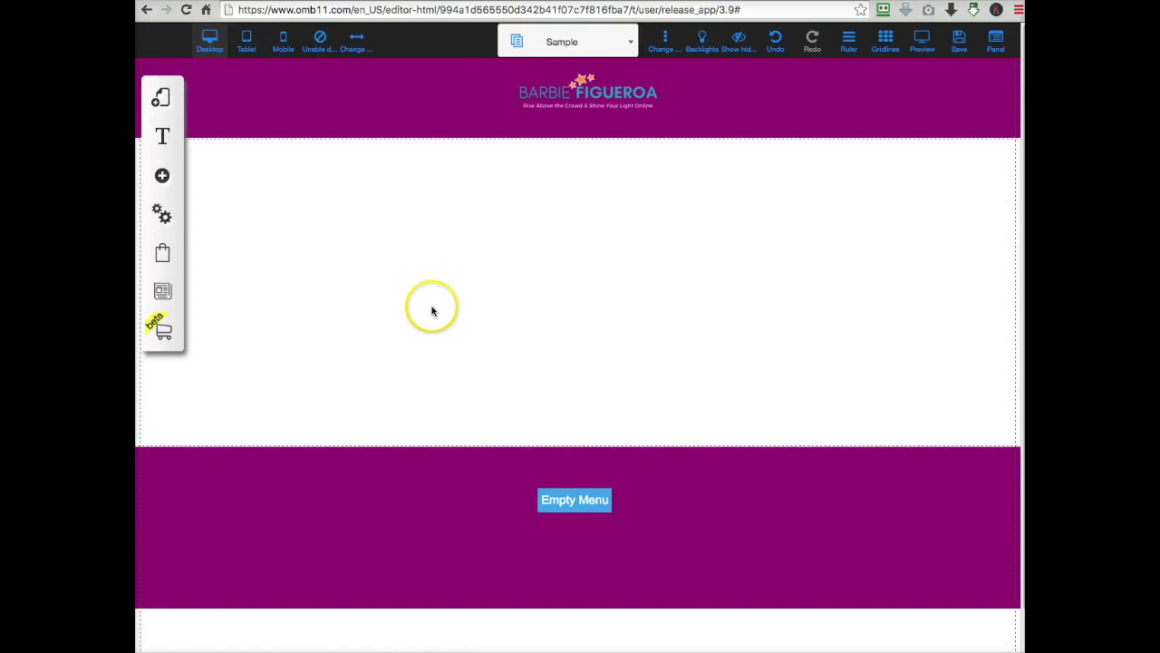
Add a page from the Disclaimer template to the default layout, keeping its default name, and close the layout settings
left_click(161, 96)
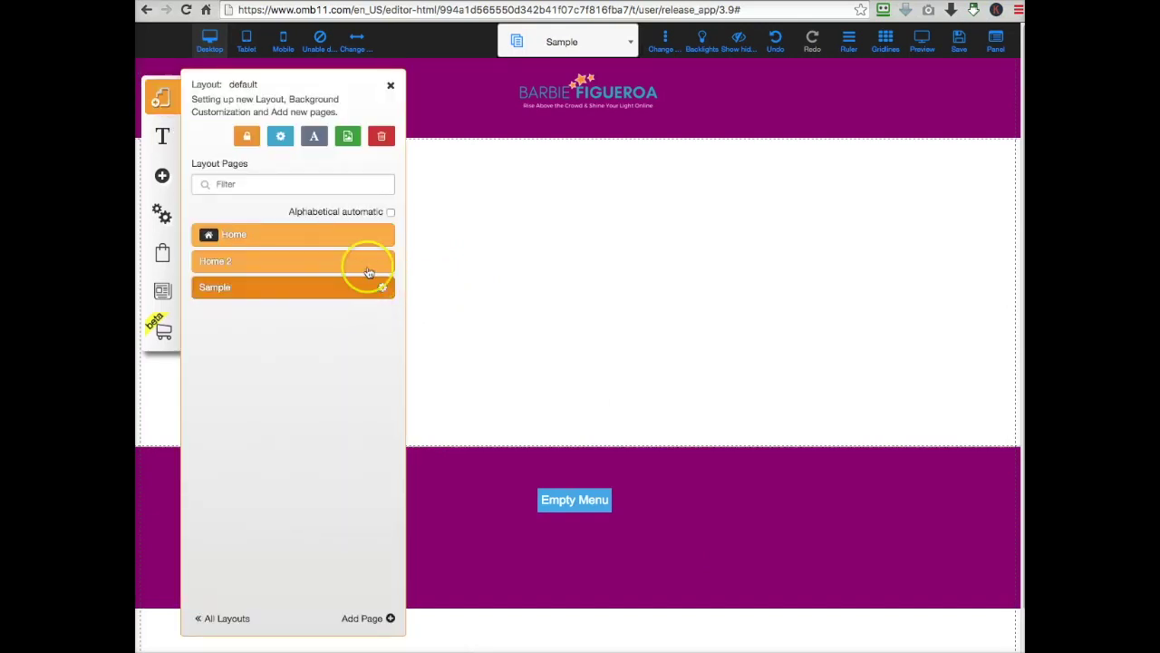
left_click(362, 619)
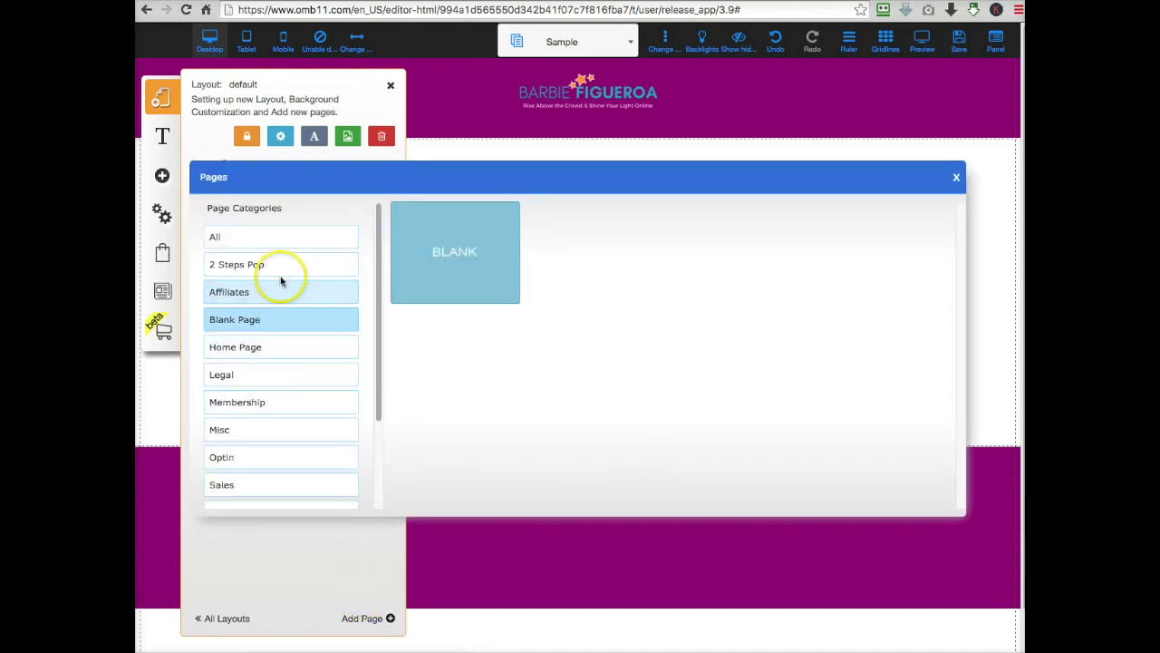
left_click(281, 241)
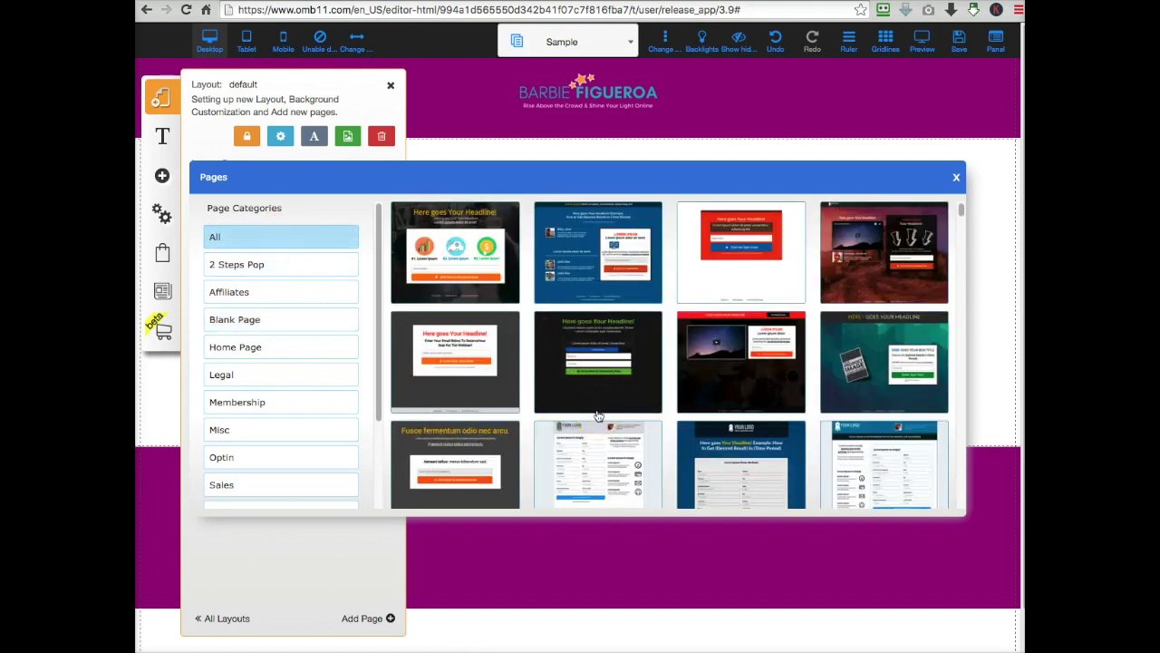
scroll(598, 415, "down", 5)
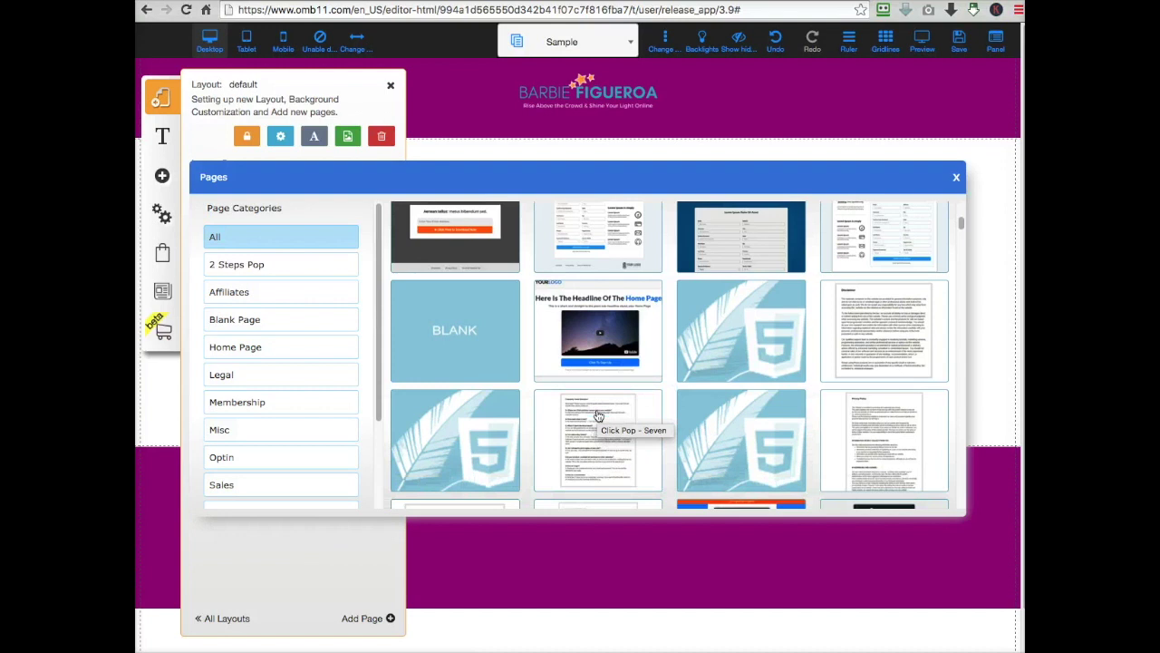
left_click(913, 356)
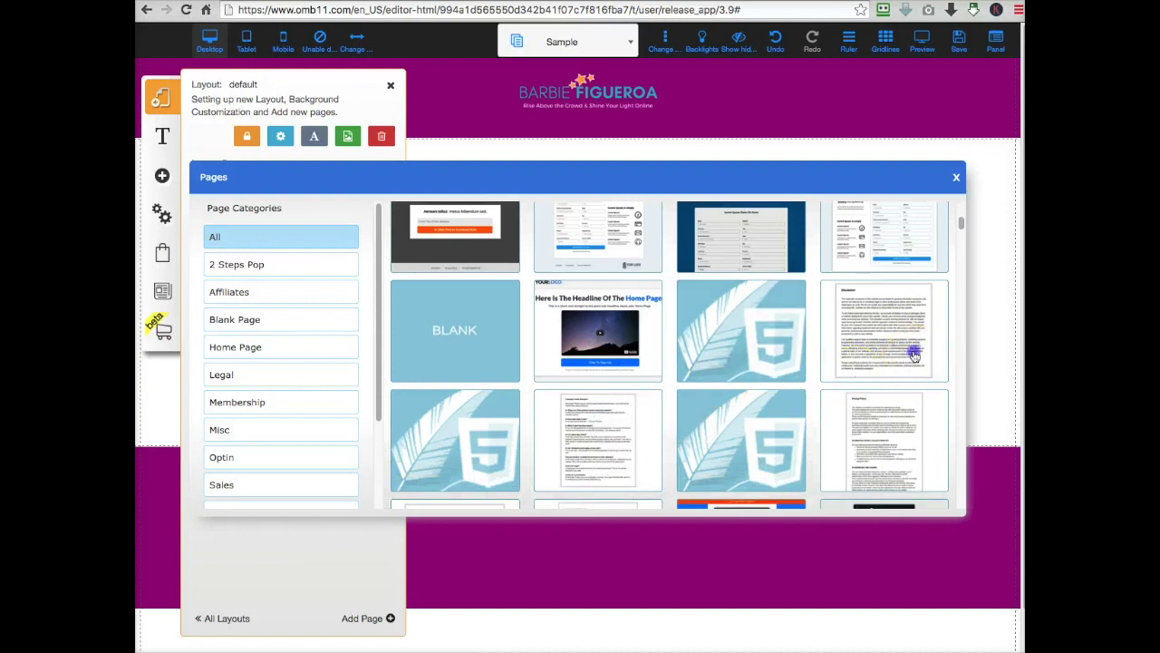
left_click(931, 497)
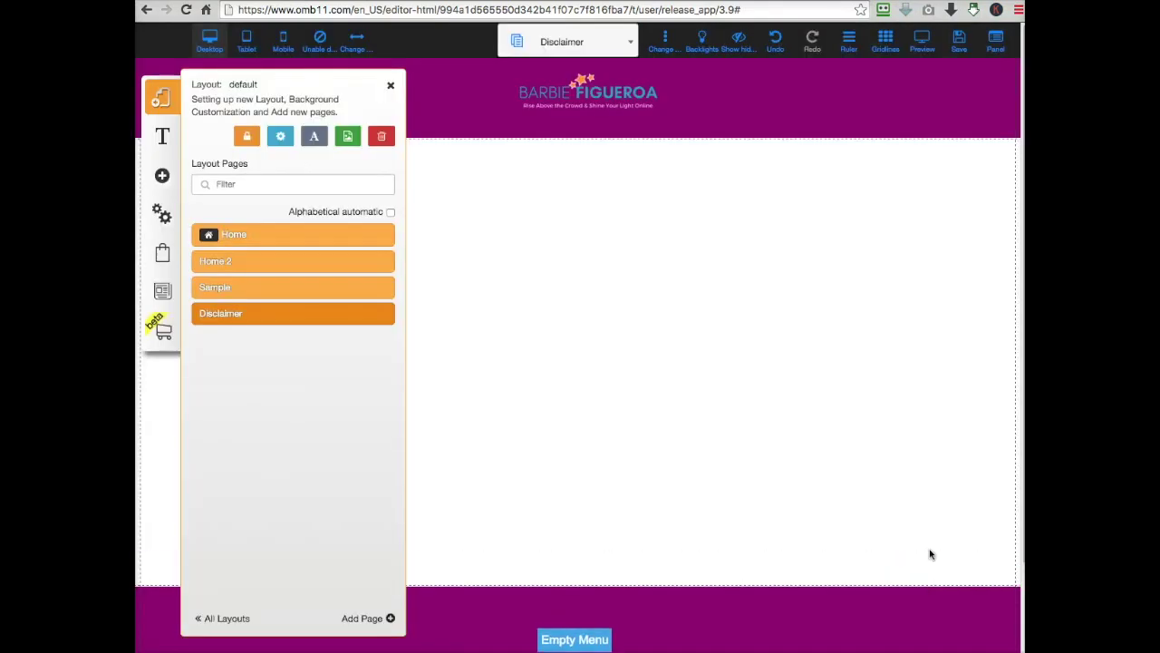
left_click(914, 495)
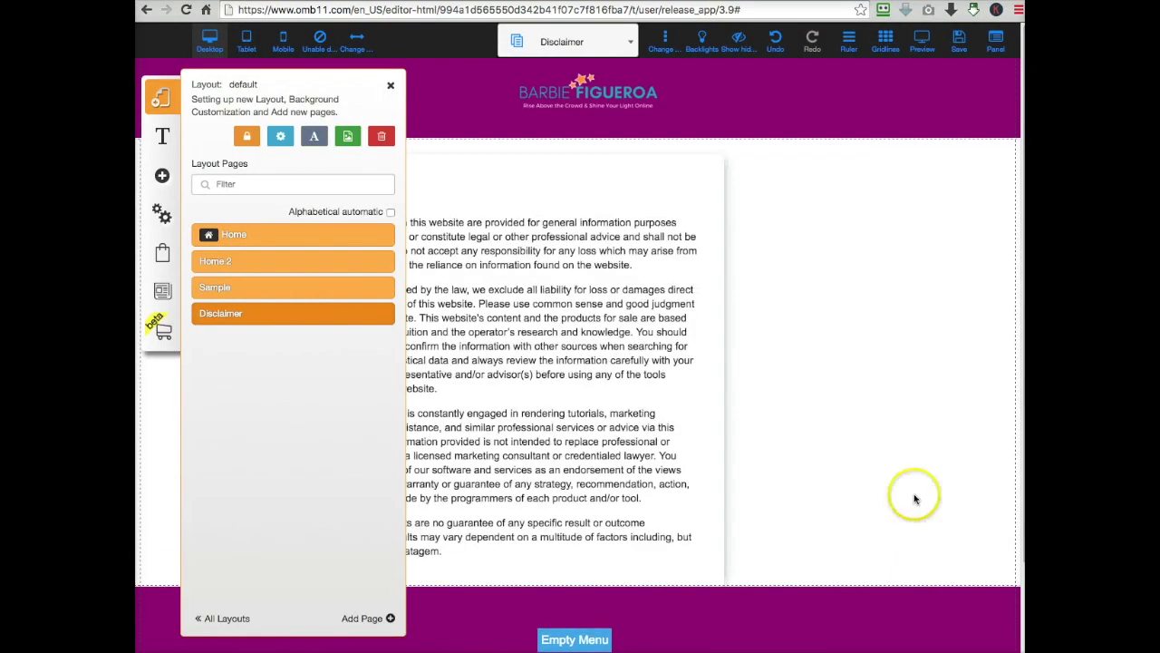
left_click(919, 459)
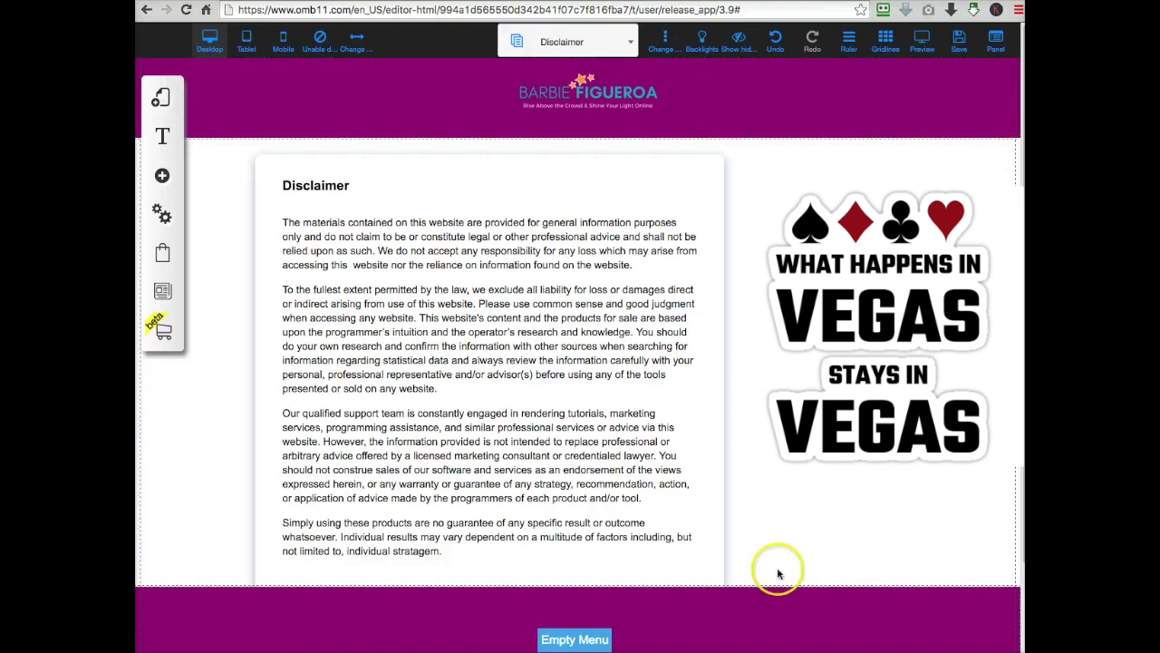
Move the Disclaimer text box to the horizontal centre of the page and lower the footer below it
left_click_drag(699, 172, 803, 163)
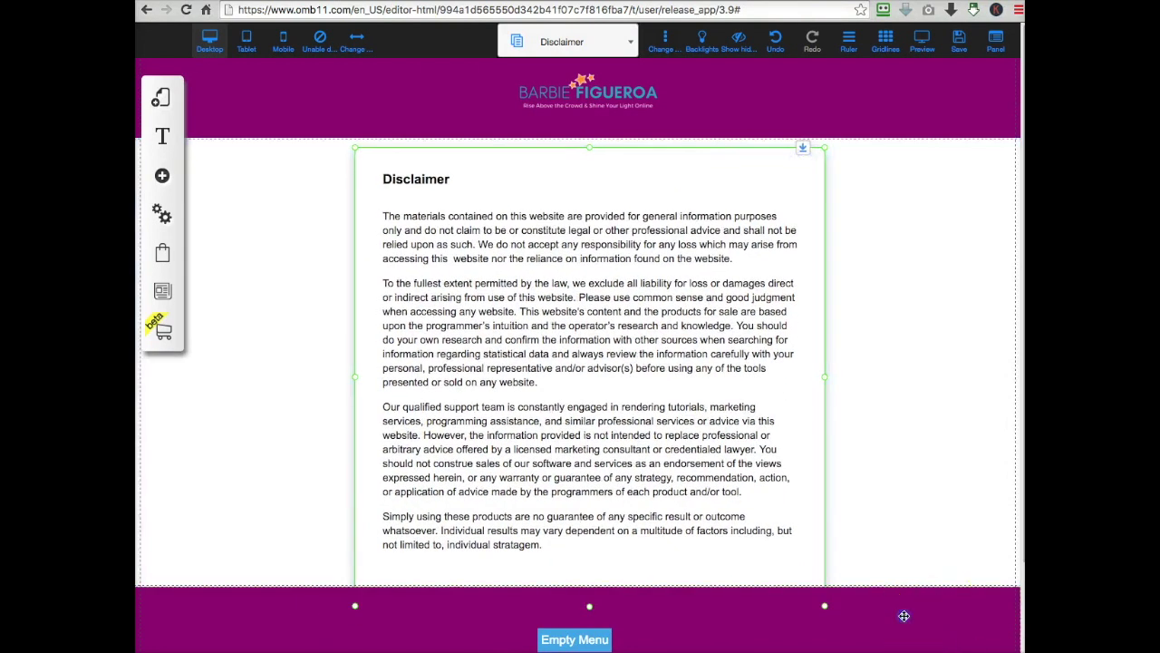
scroll(904, 615, "down", 1)
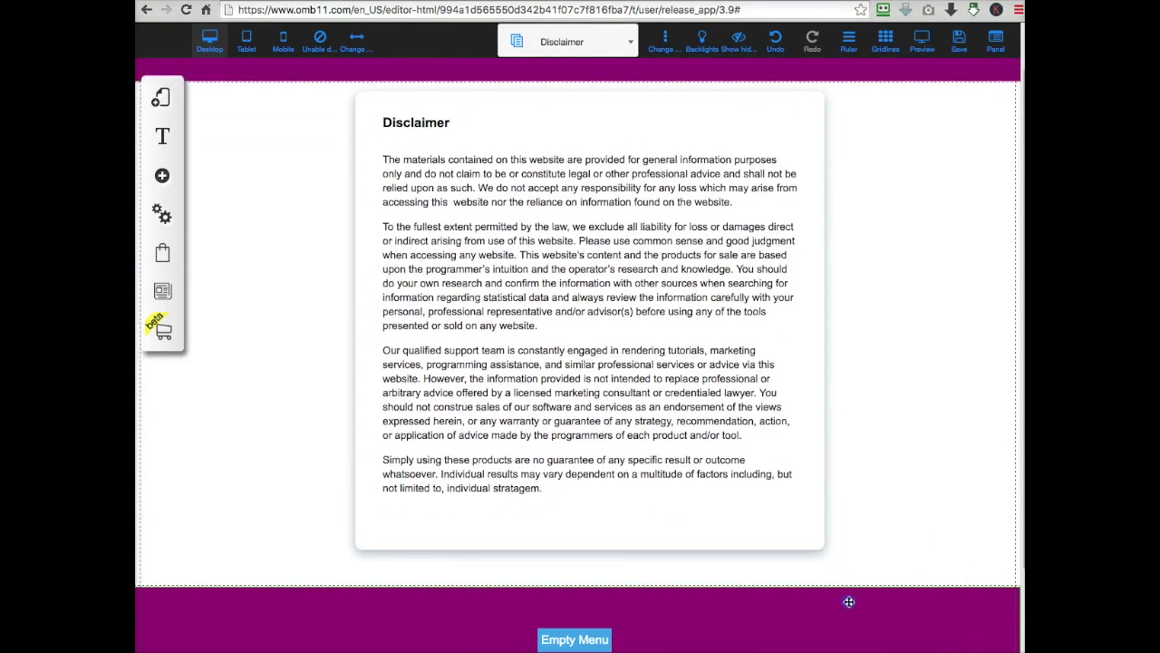
scroll(898, 392, "up", 1)
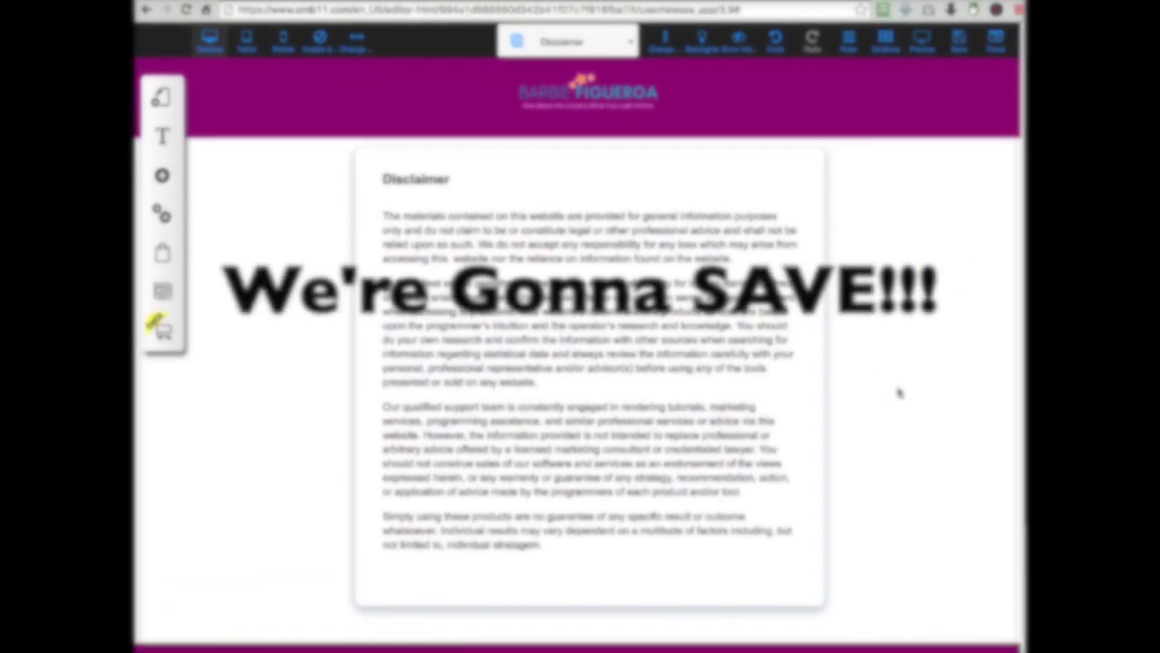
Save the site with the new Disclaimer page and dismiss the save notice
left_click(959, 40)
left_click(754, 481)
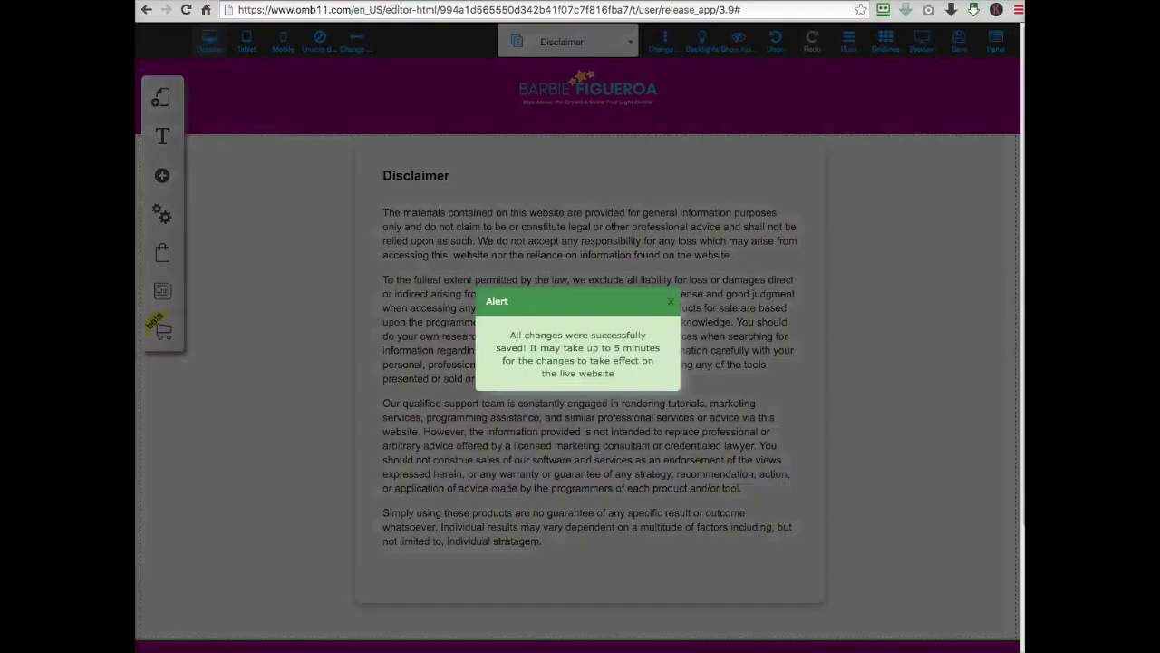
left_click(891, 523)
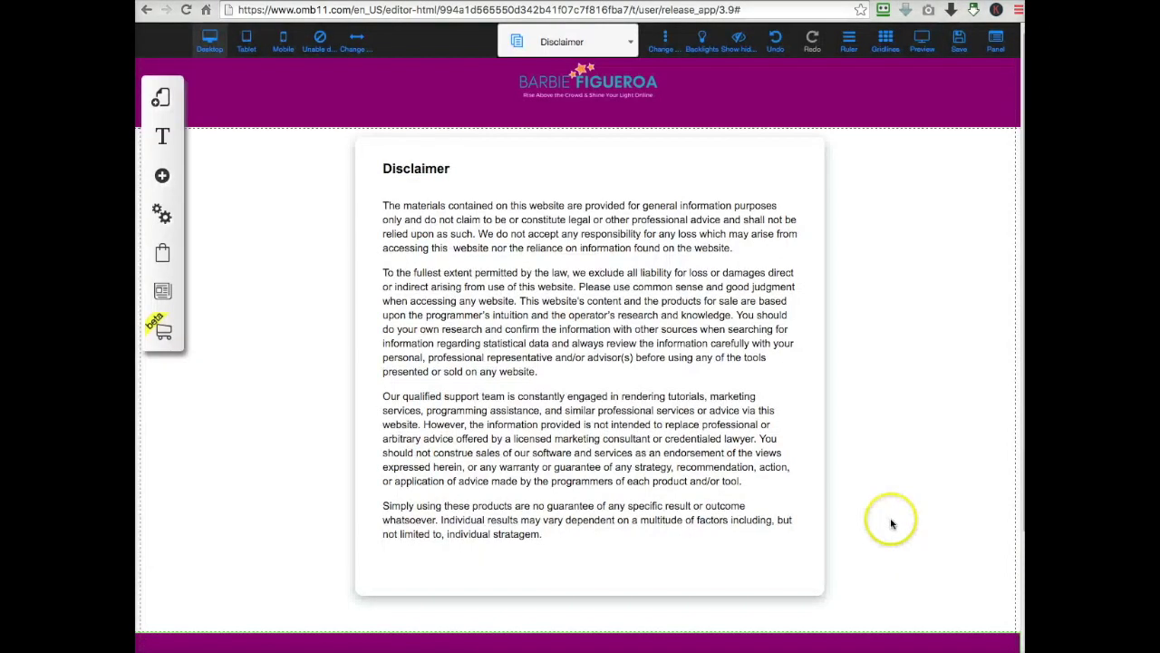
Review the settings of the Home 2, Sample and Disclaimer pages in the default layout without changing them
left_click(161, 101)
left_click(372, 150)
left_click(384, 150)
left_click(385, 234)
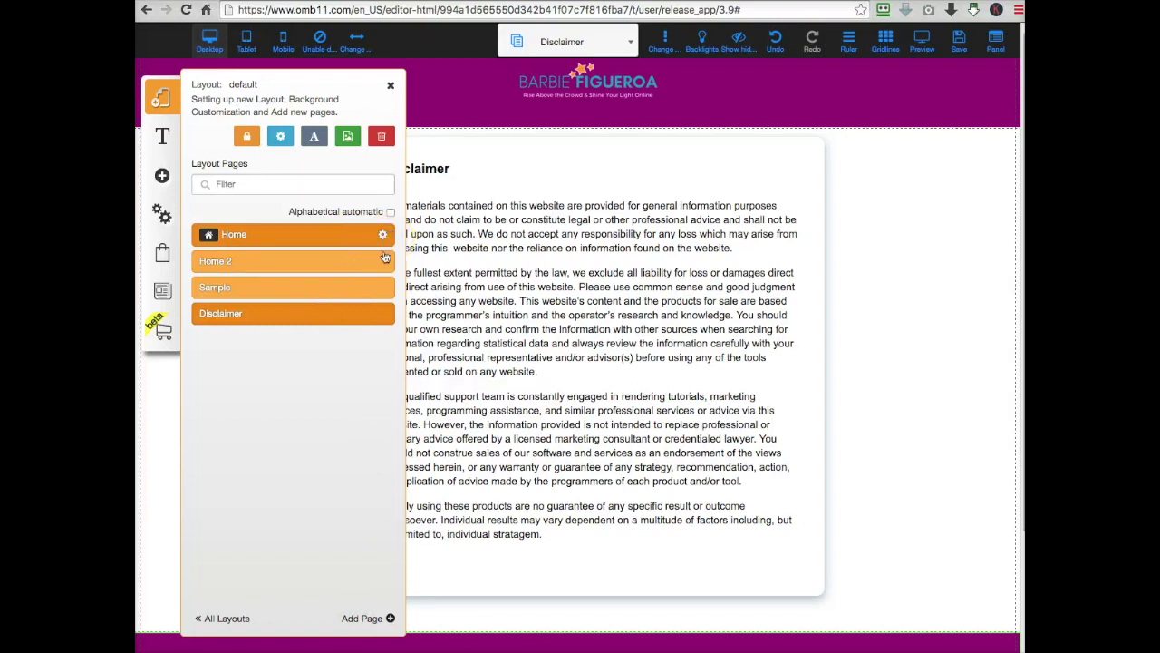
left_click(381, 264)
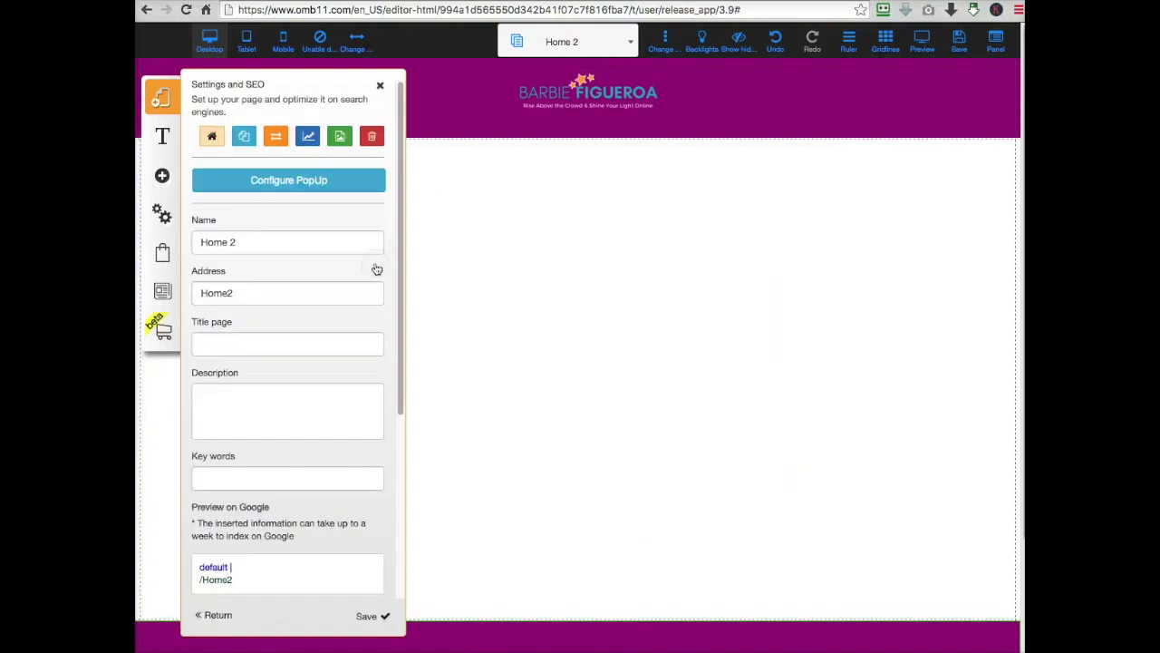
left_click(211, 615)
left_click(381, 288)
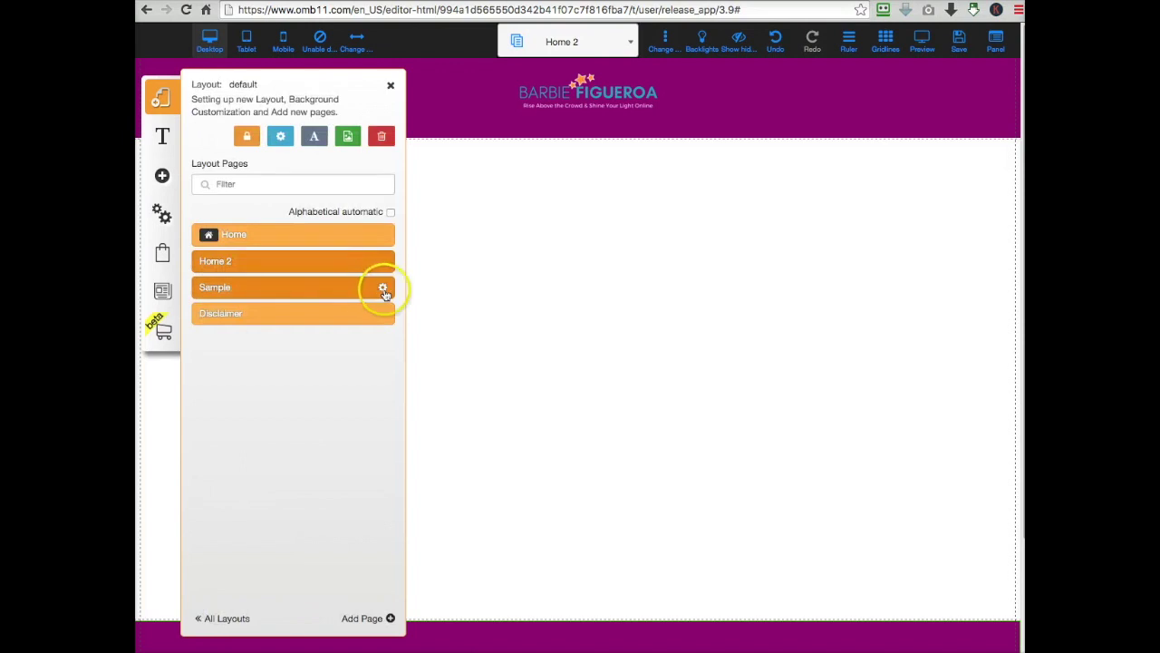
left_click(210, 615)
left_click(381, 313)
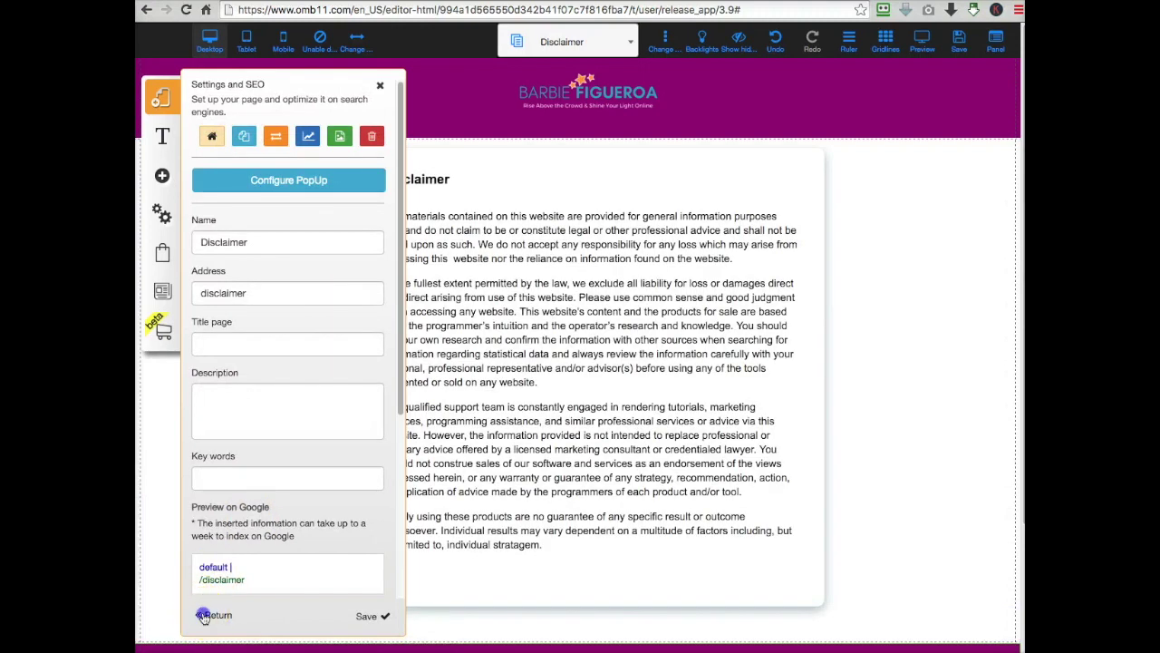
left_click(208, 615)
left_click(896, 314)
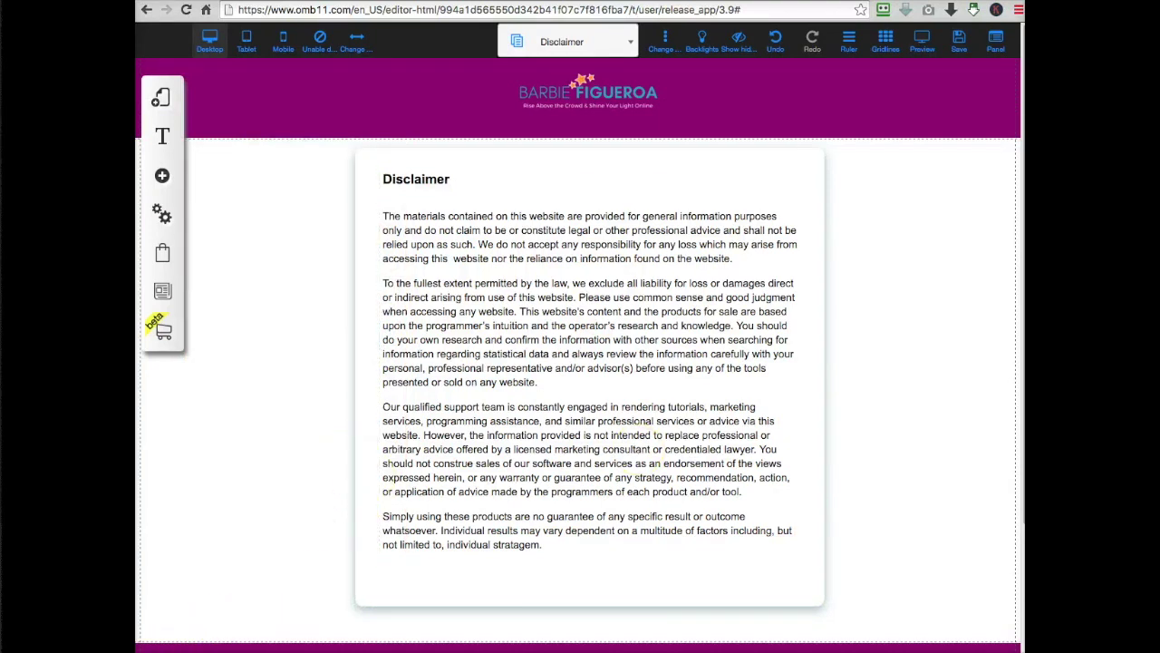
Open the Home page of the default layout for editing
left_click(161, 97)
left_click(283, 160)
left_click(382, 143)
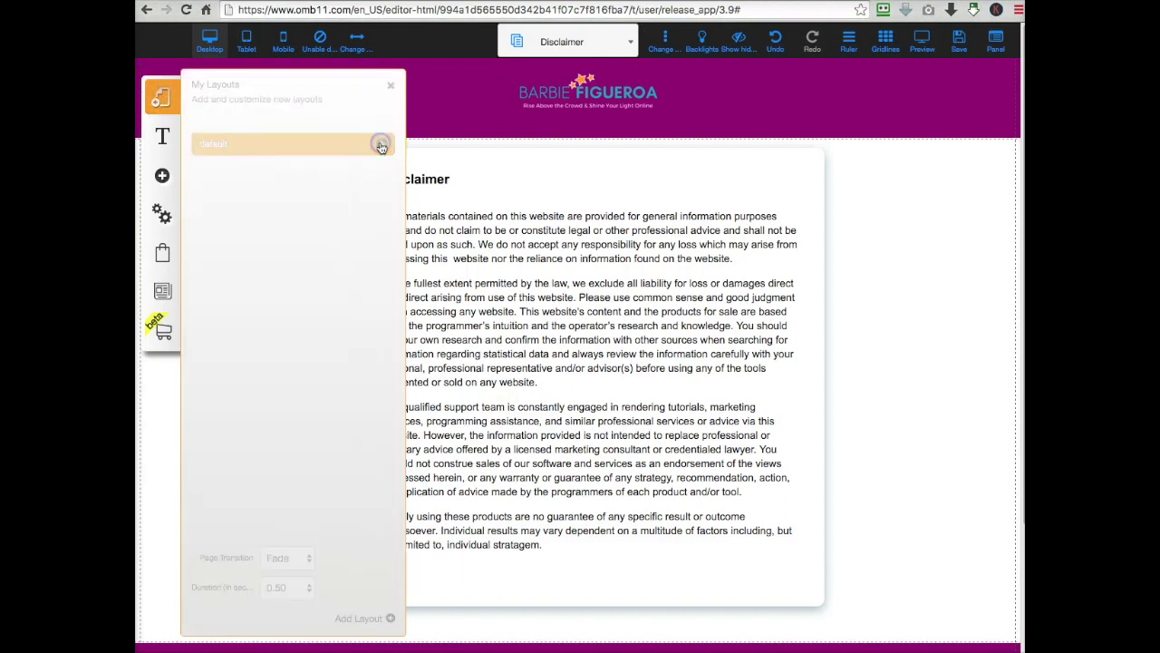
left_click(381, 231)
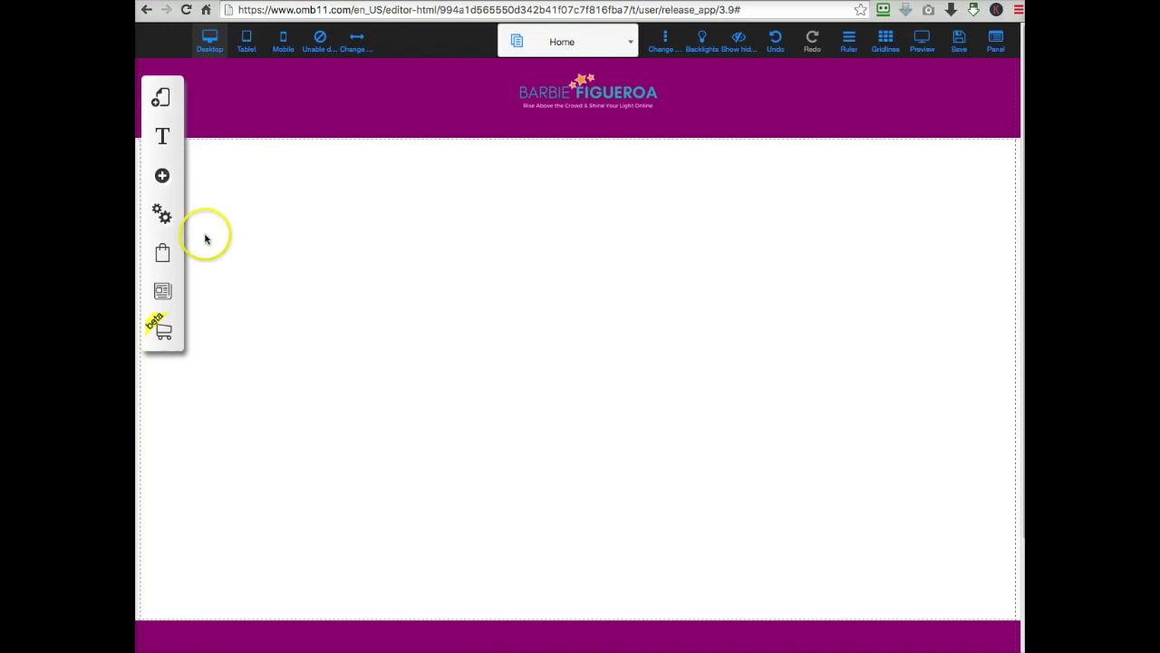
Open the banner element library and look through the designs in the Top category
left_click(162, 177)
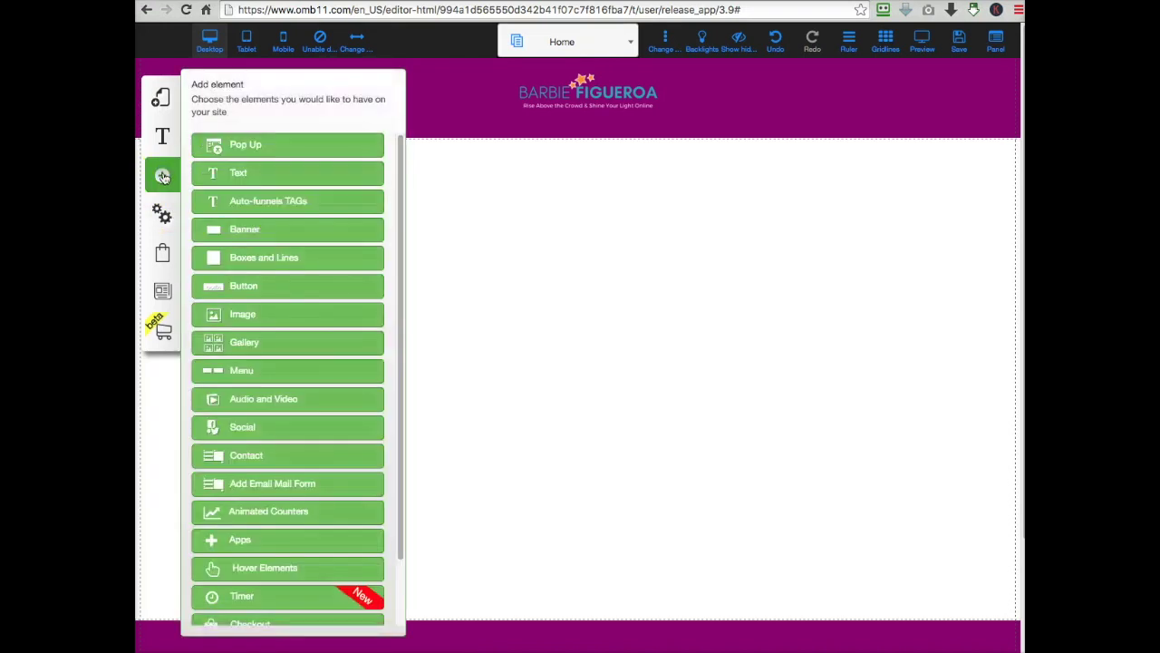
scroll(271, 200, "down", 1)
left_click(254, 226)
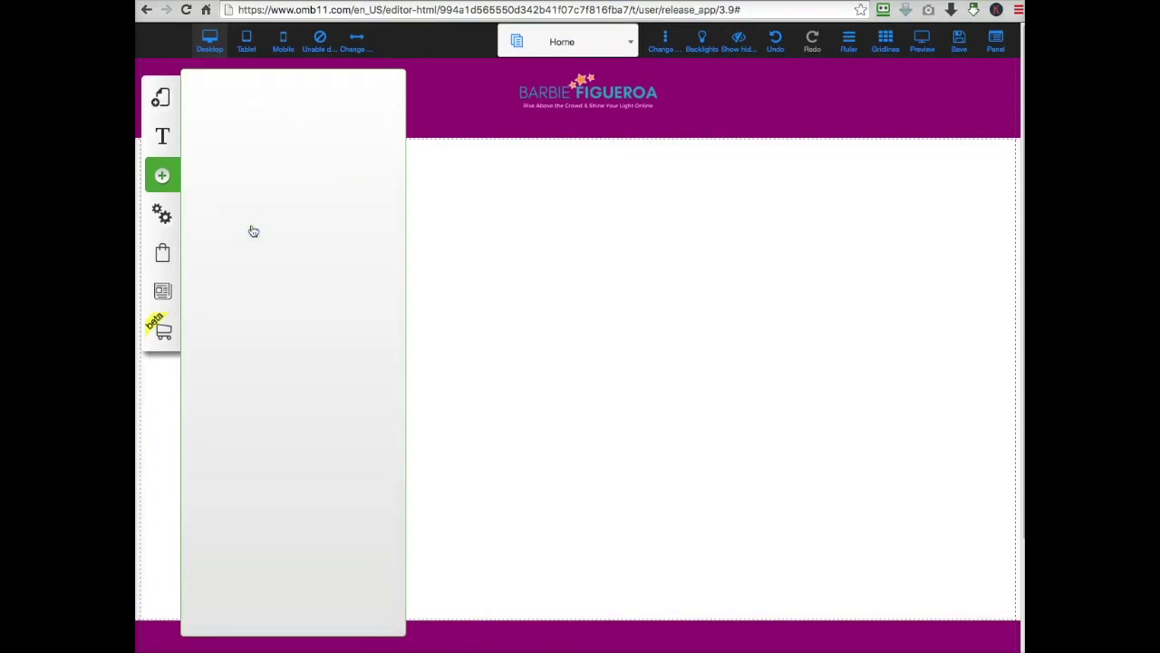
scroll(254, 231, "down", 1)
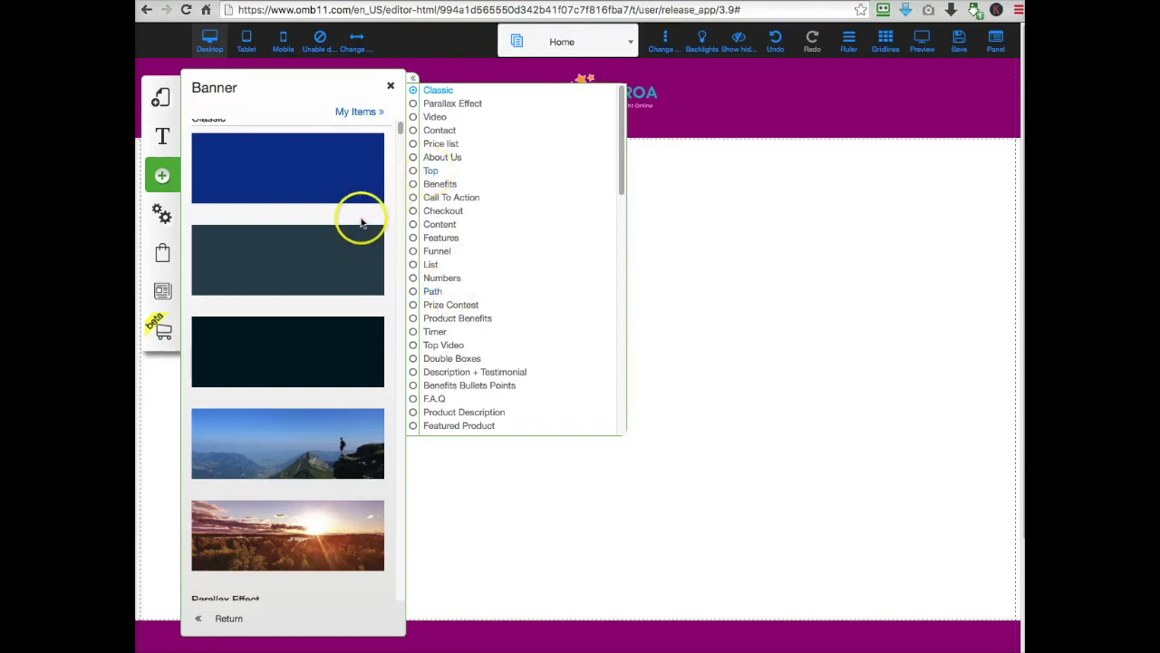
left_click(431, 171)
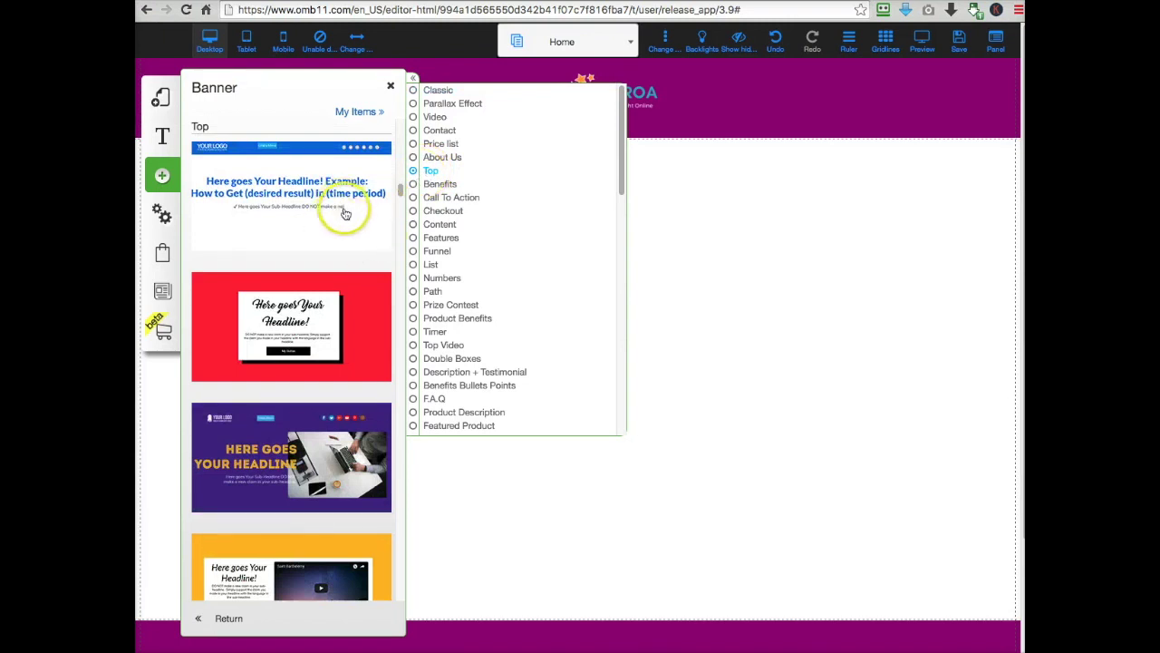
scroll(308, 252, "down", 3)
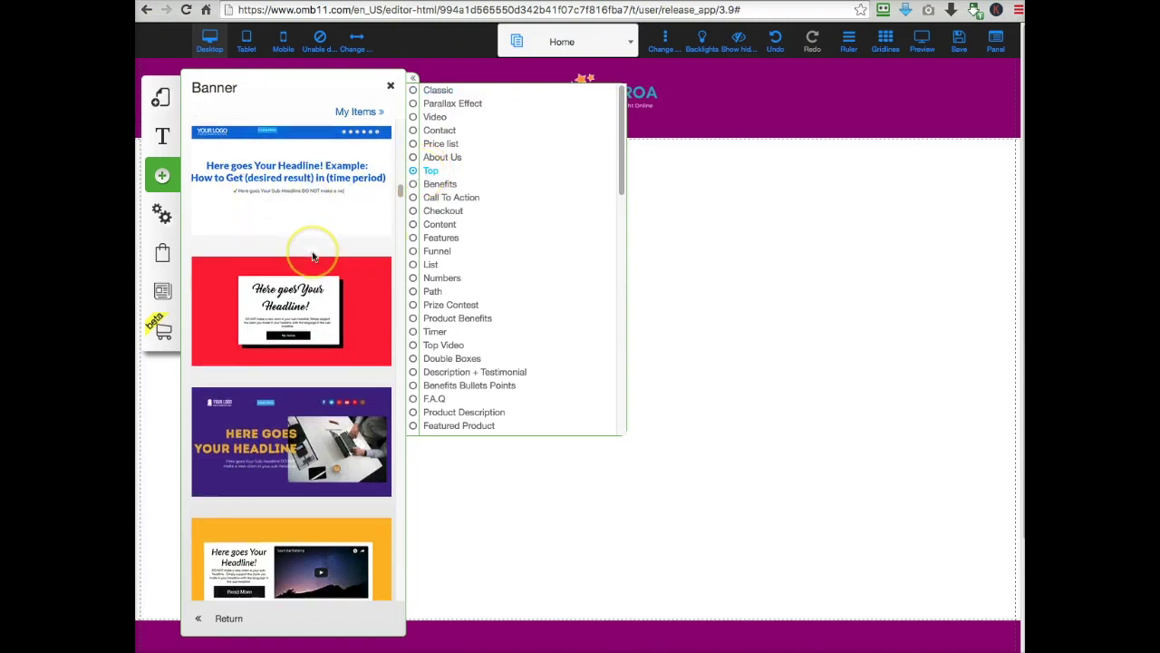
scroll(285, 406, "down", 2)
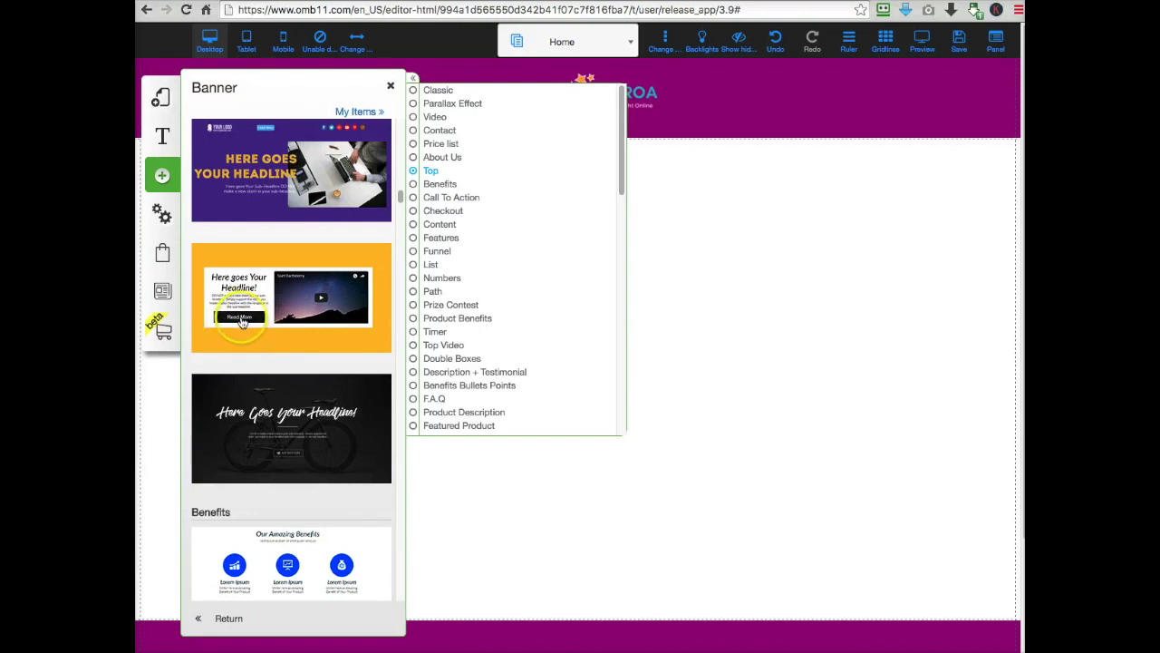
Add the Lead Capture banner with the headline "Our amazing tool will help you do incredible business things!" to the Home page
scroll(469, 287, "down", 1)
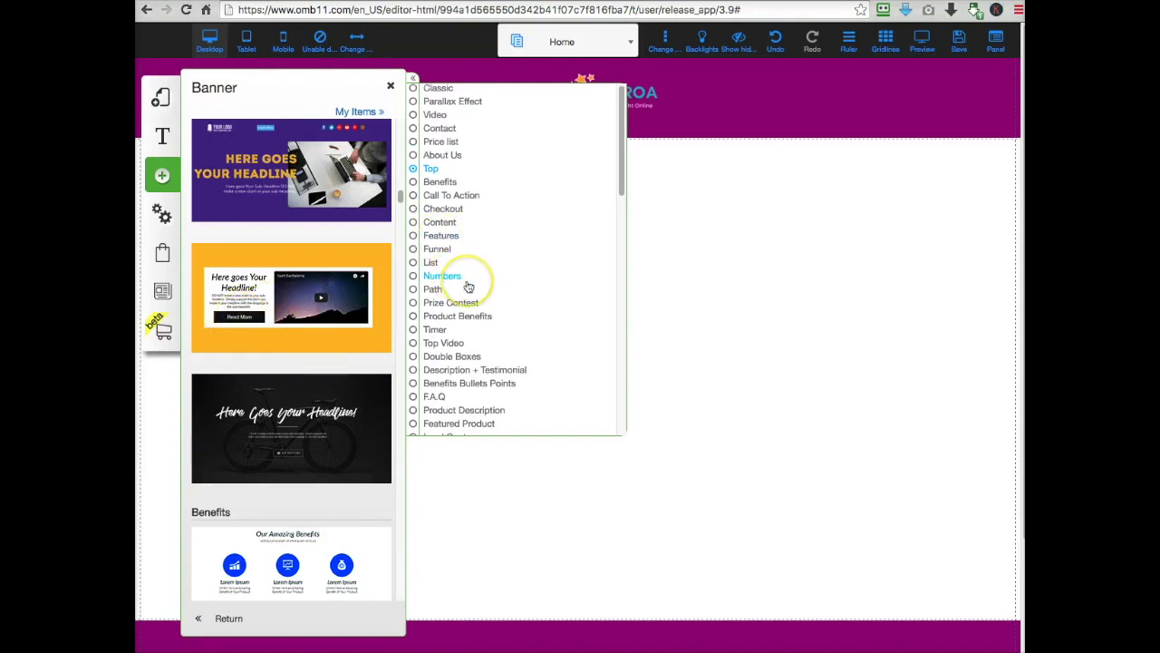
scroll(469, 286, "down", 1)
scroll(469, 286, "down", 2)
left_click(444, 341)
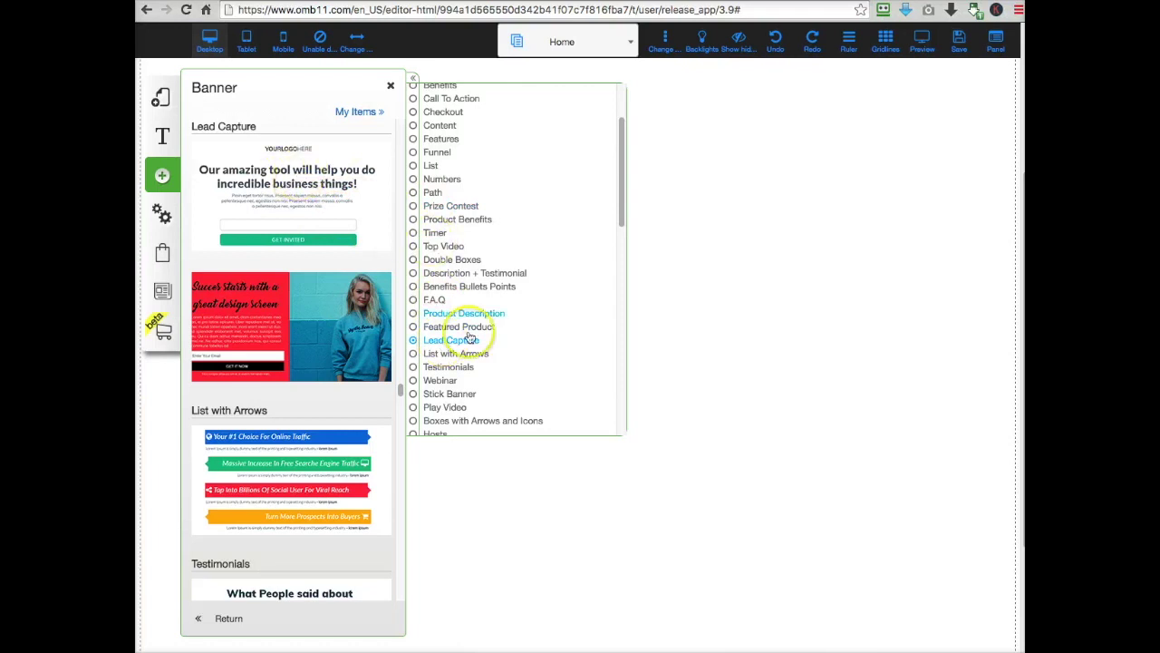
left_click(378, 205)
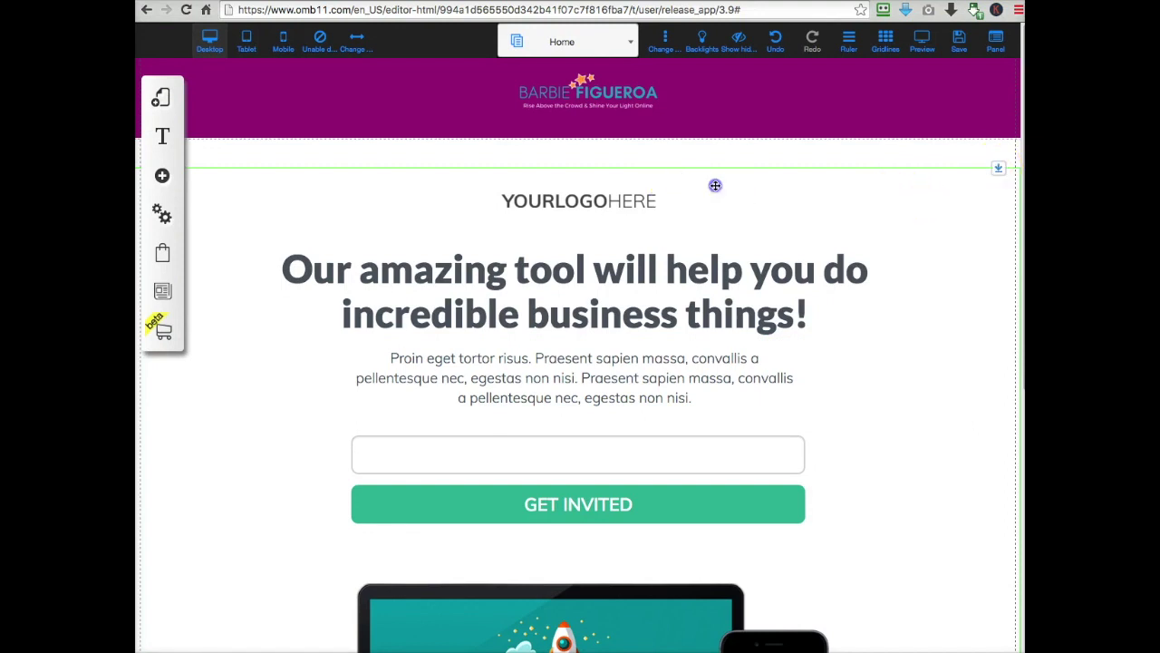
Position the Lead Capture banner directly below the header and check its fit against the footer
mouse_move(715, 161)
left_mouse_down()
mouse_move(712, 279)
mouse_move(788, 166)
mouse_move(718, 158)
left_mouse_up()
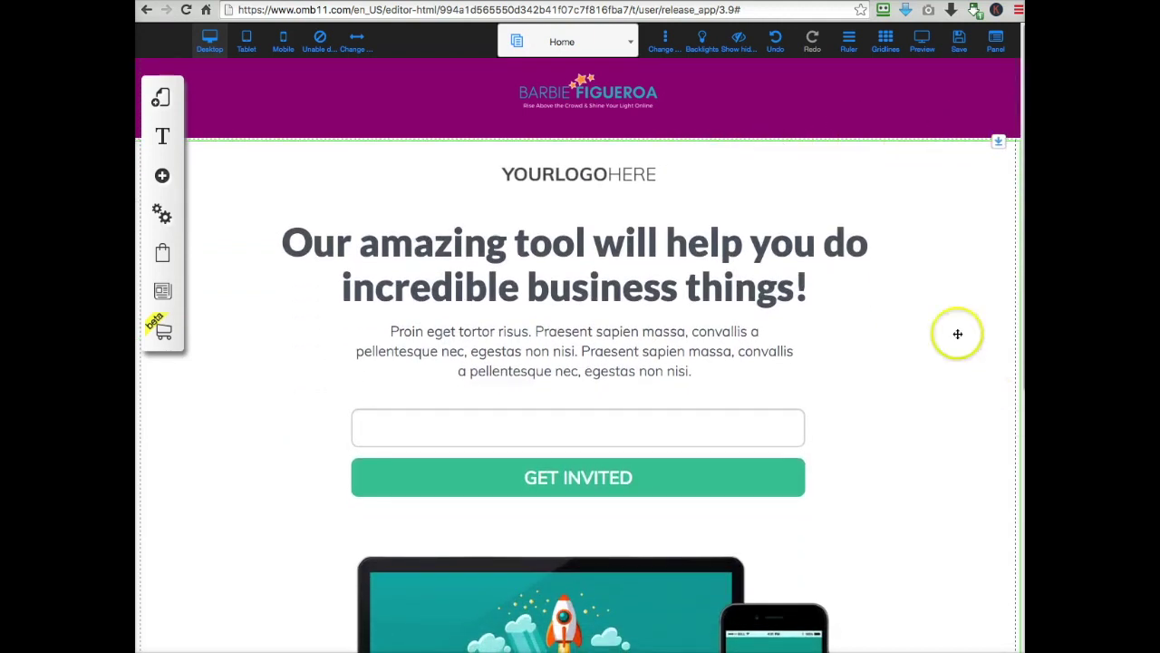
mouse_move(726, 146)
left_mouse_down()
mouse_move(727, 190)
mouse_move(725, 169)
mouse_move(744, 158)
mouse_move(733, 390)
mouse_move(728, 175)
mouse_move(715, 381)
mouse_move(713, 161)
left_mouse_up()
scroll(788, 213, "down", 5)
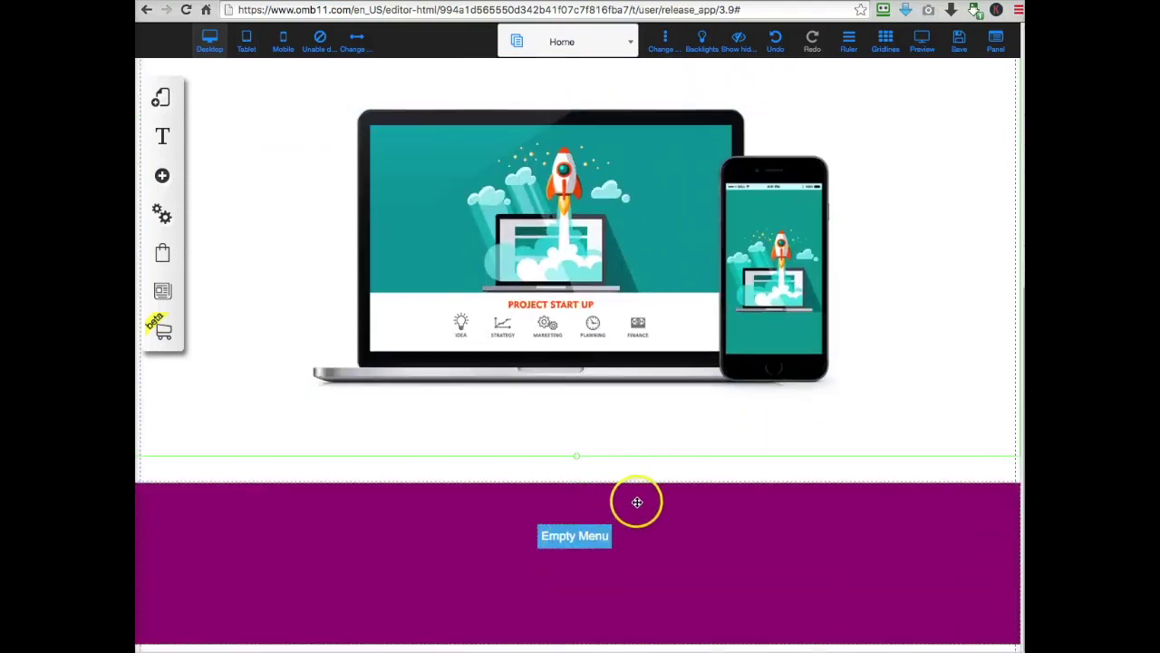
left_click(635, 504)
left_click_drag(873, 446, 871, 427)
Delete the YOURLOGOHERE placeholder image from the banner
scroll(871, 426, "up", 5)
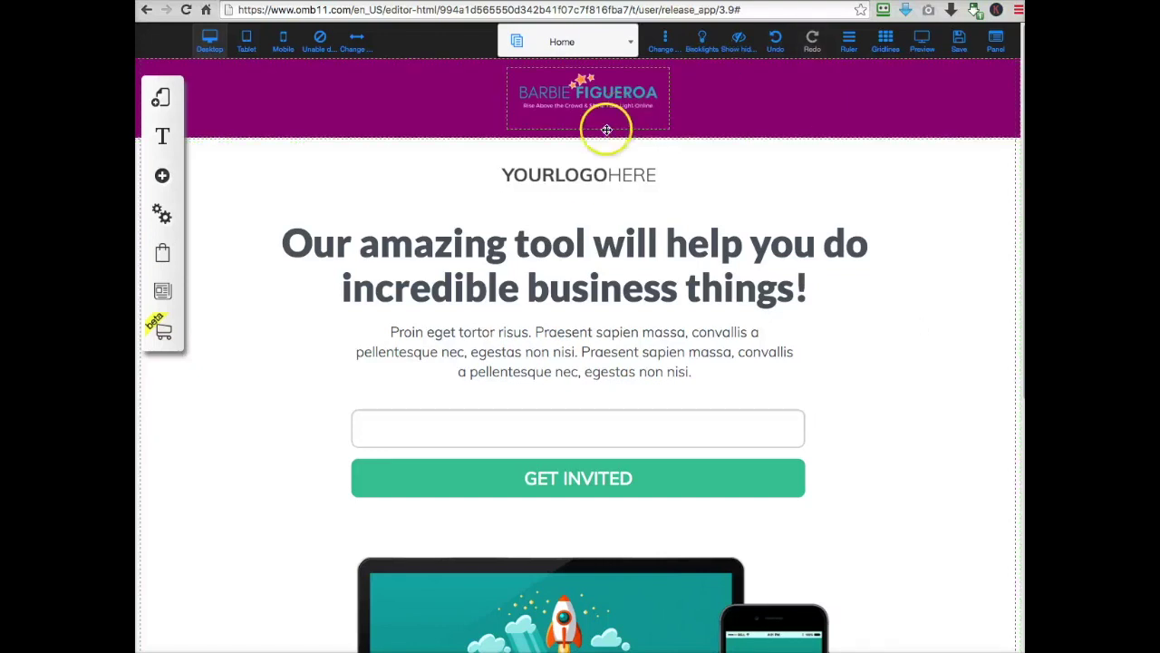
left_click(577, 174)
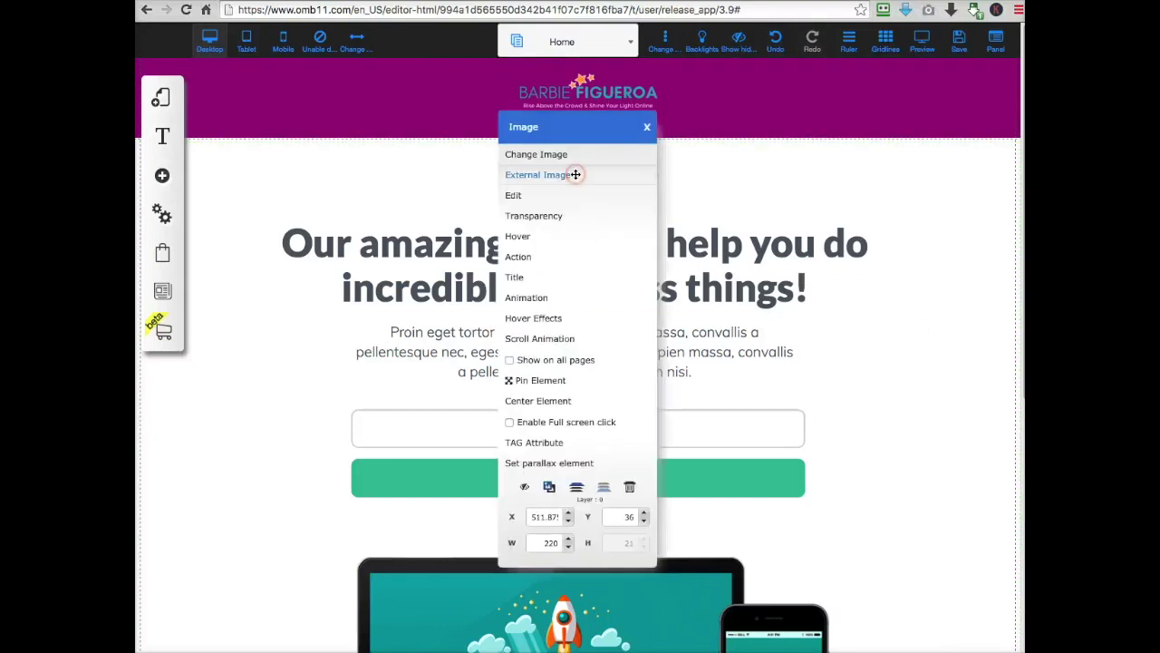
left_click(638, 490)
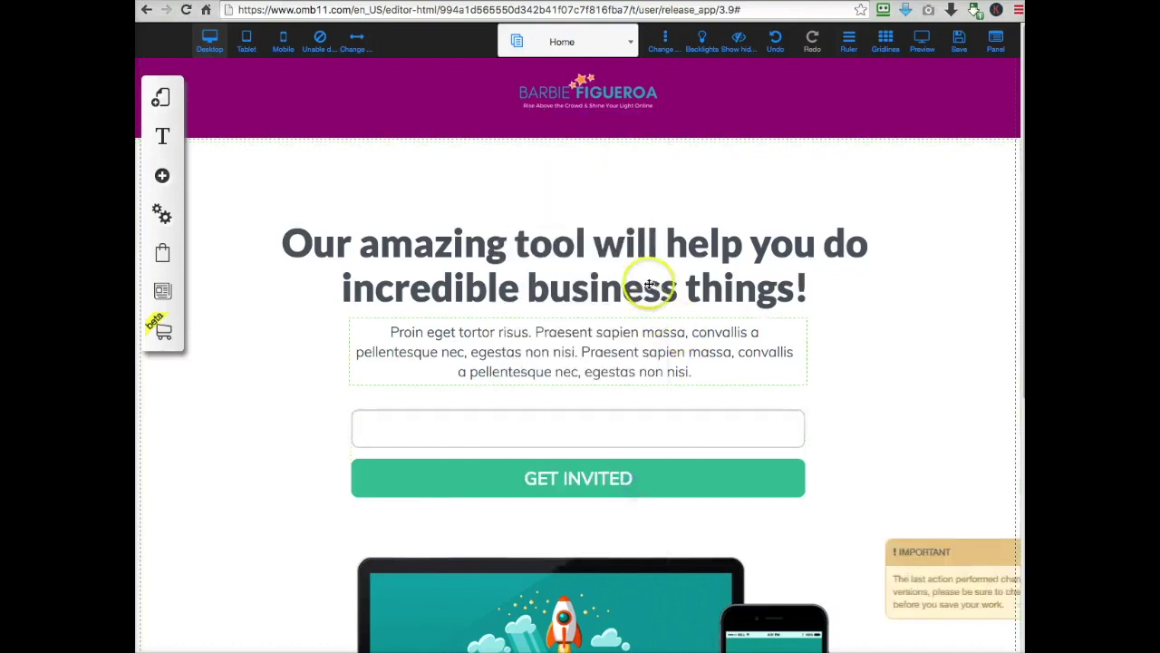
Move the banner's headline, paragraph, sign-up form and device image up to close the gap left by the logo
left_click_drag(579, 262, 580, 219)
left_click_drag(566, 348, 570, 319)
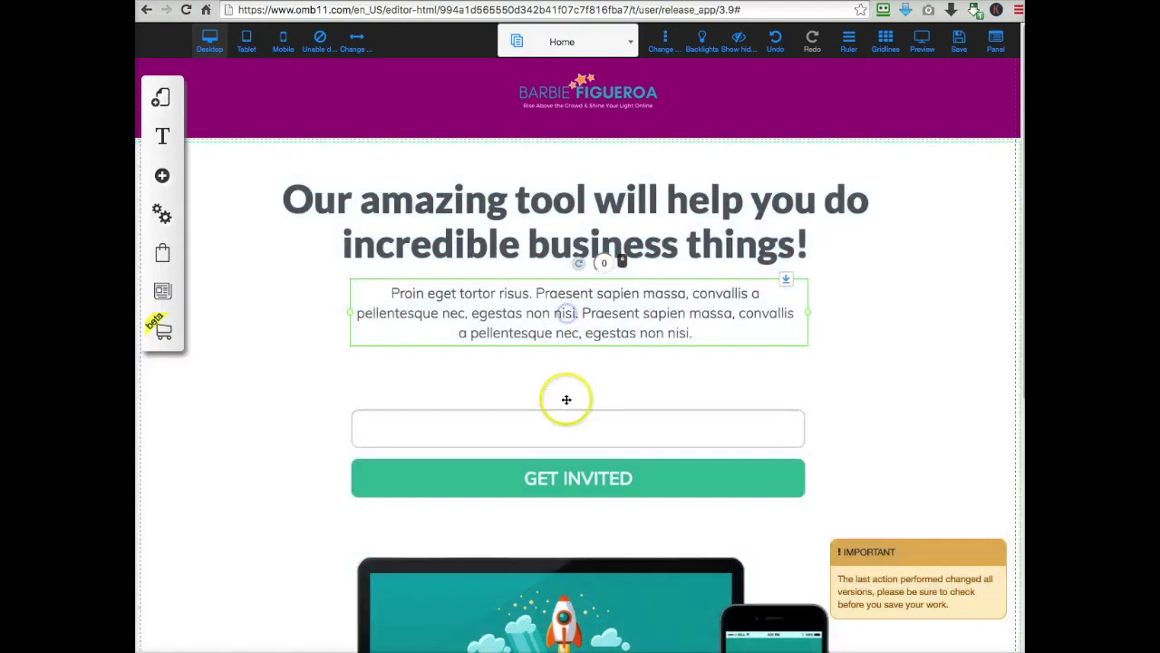
left_click(402, 183)
double_click(398, 184)
left_click(525, 304)
scroll(518, 303, "down", 1)
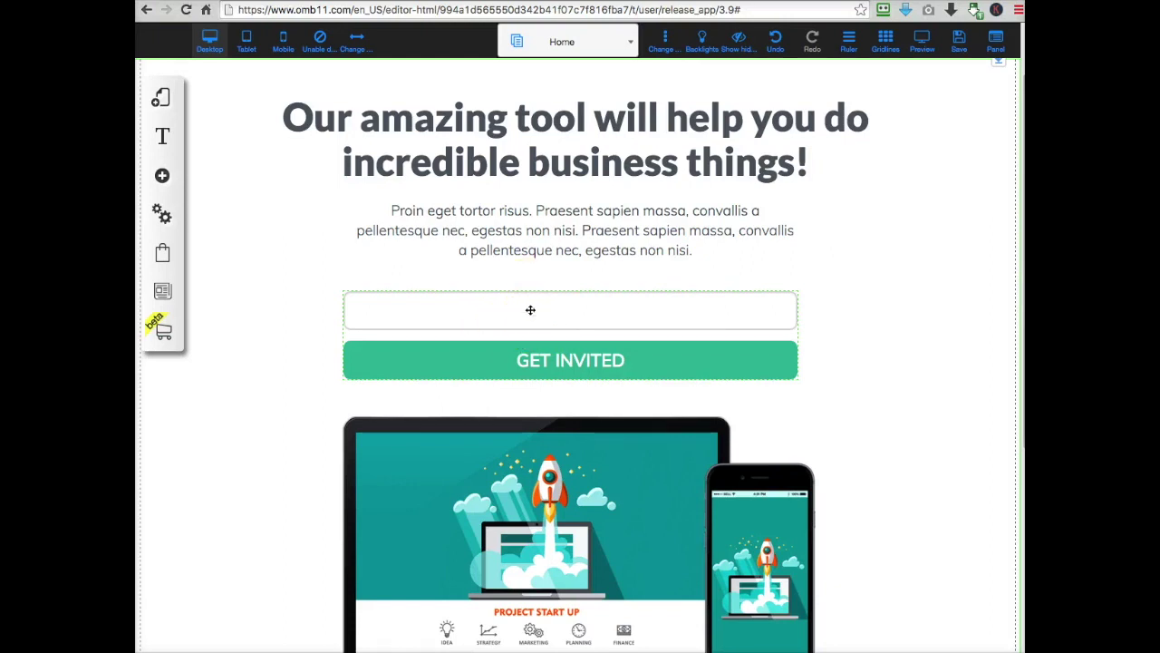
Examine the sign-up form's Configure options for the received email response and default sending method, leaving them unchanged
left_click(530, 310)
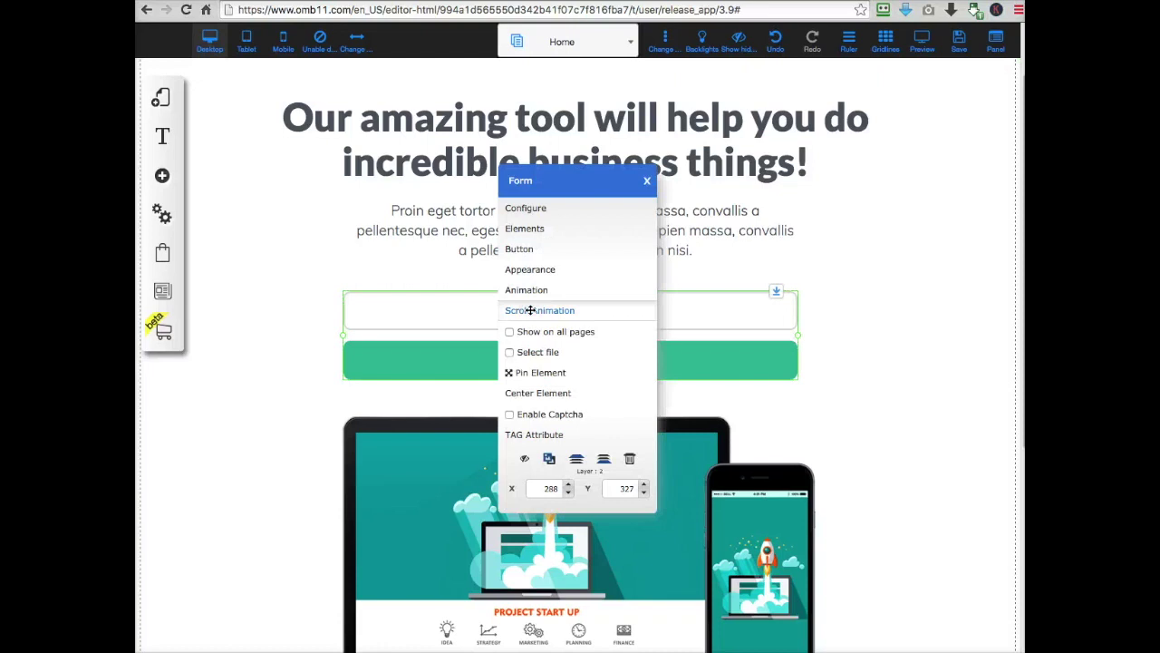
left_click(539, 213)
left_click(533, 212)
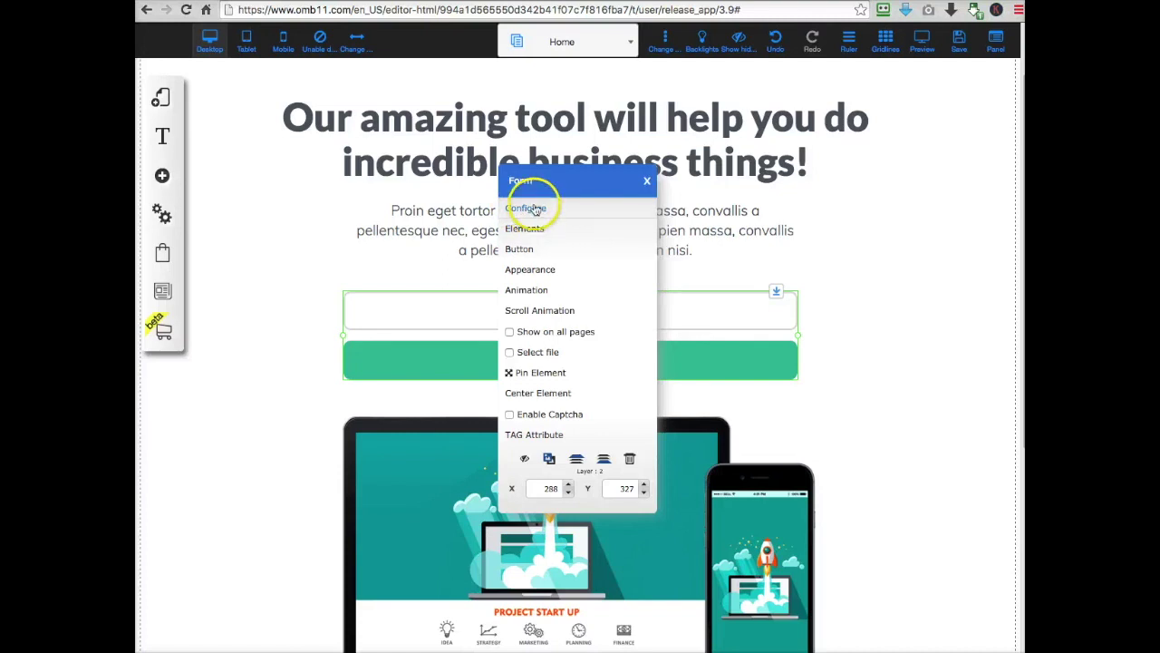
left_click(461, 308)
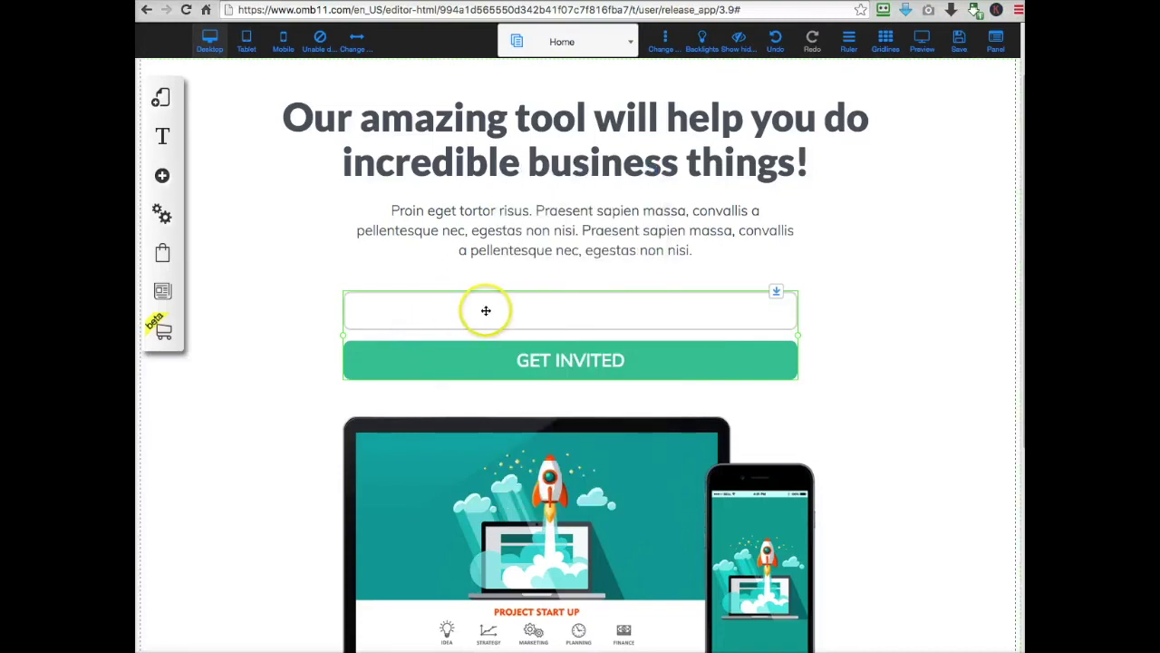
left_click(544, 222)
left_click(340, 331)
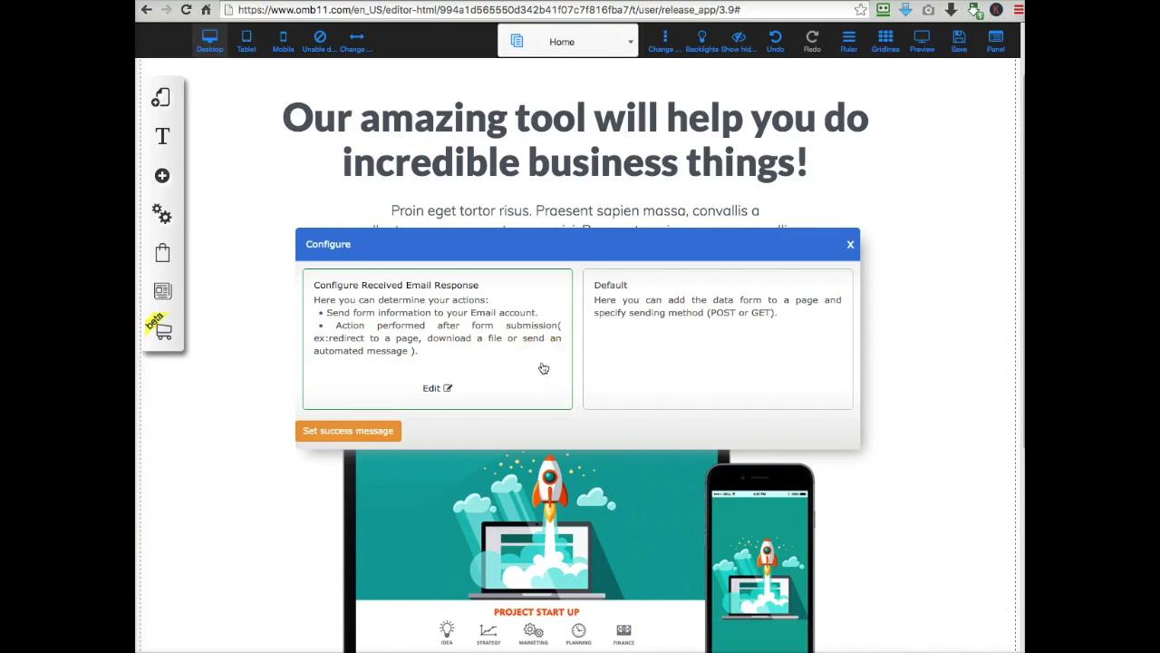
left_click(852, 244)
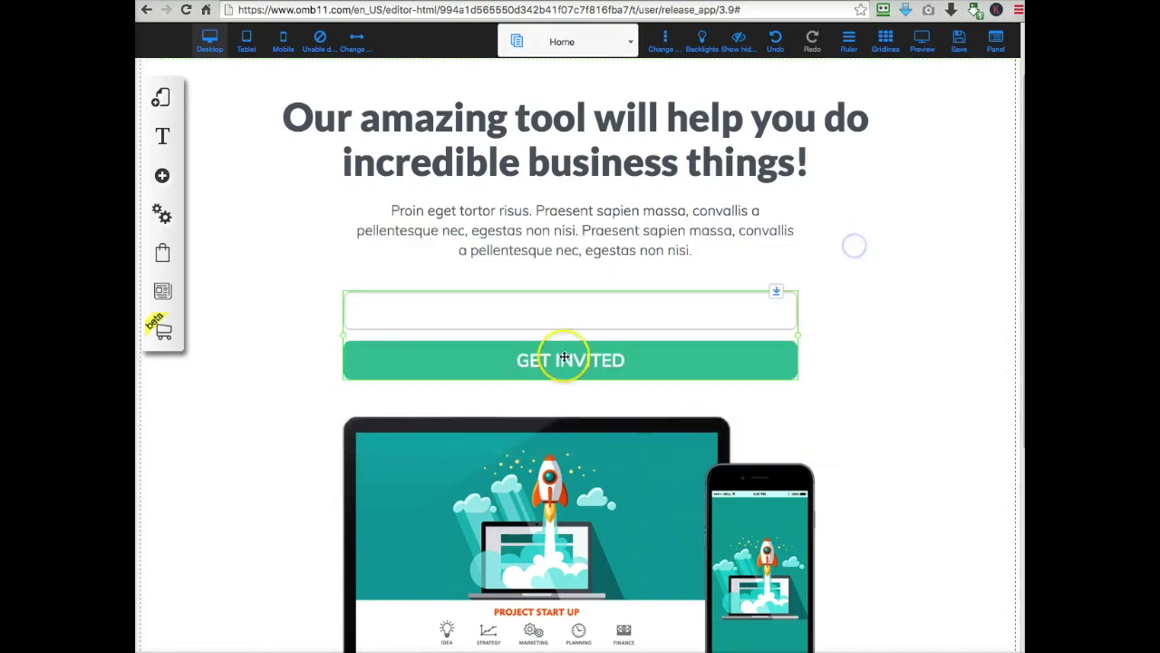
Replace the banner's sign-up form with the rounded green "Get Access Now" email opt-in form and dismiss the configuration alert
left_click(559, 337)
left_click(634, 457)
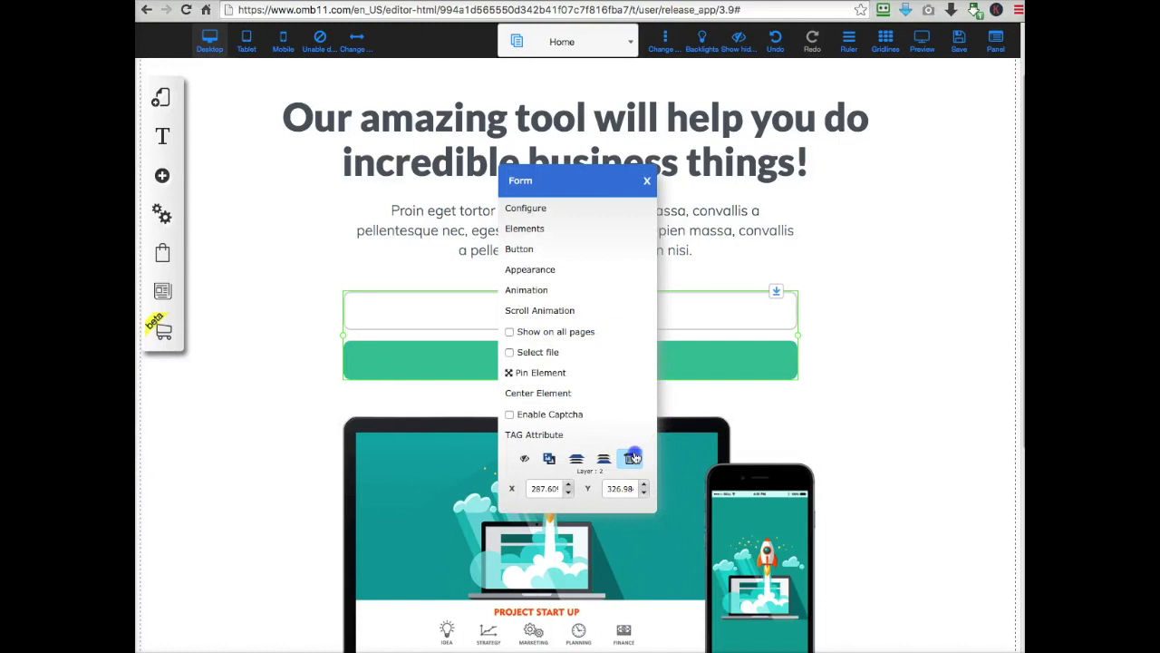
left_click(163, 177)
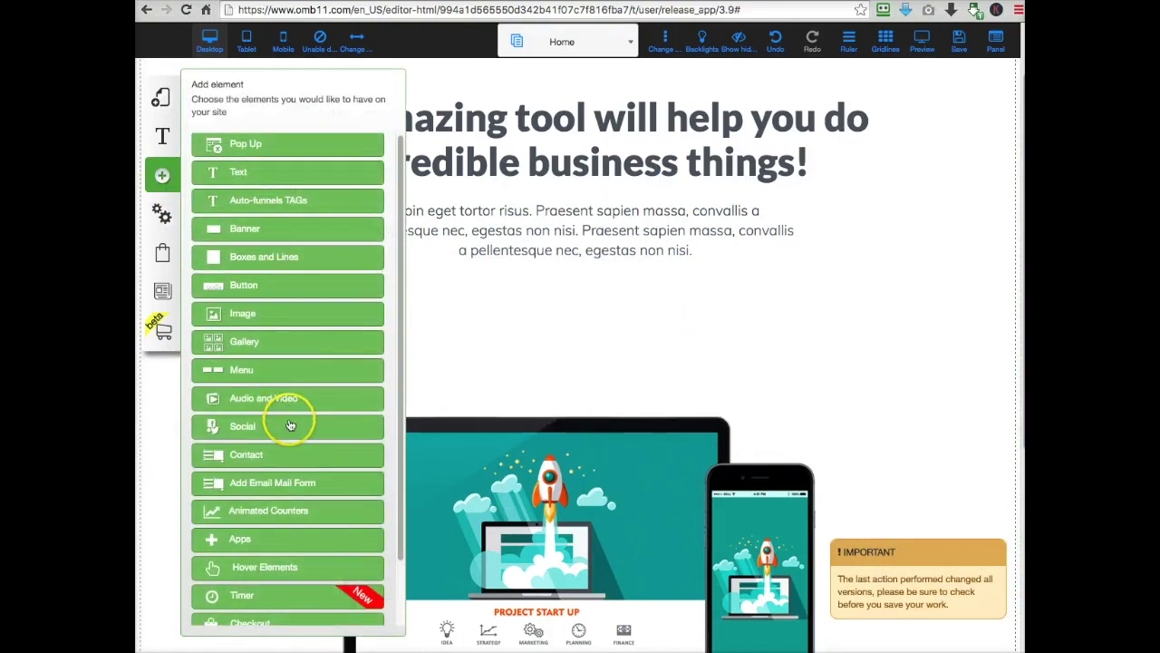
left_click(292, 486)
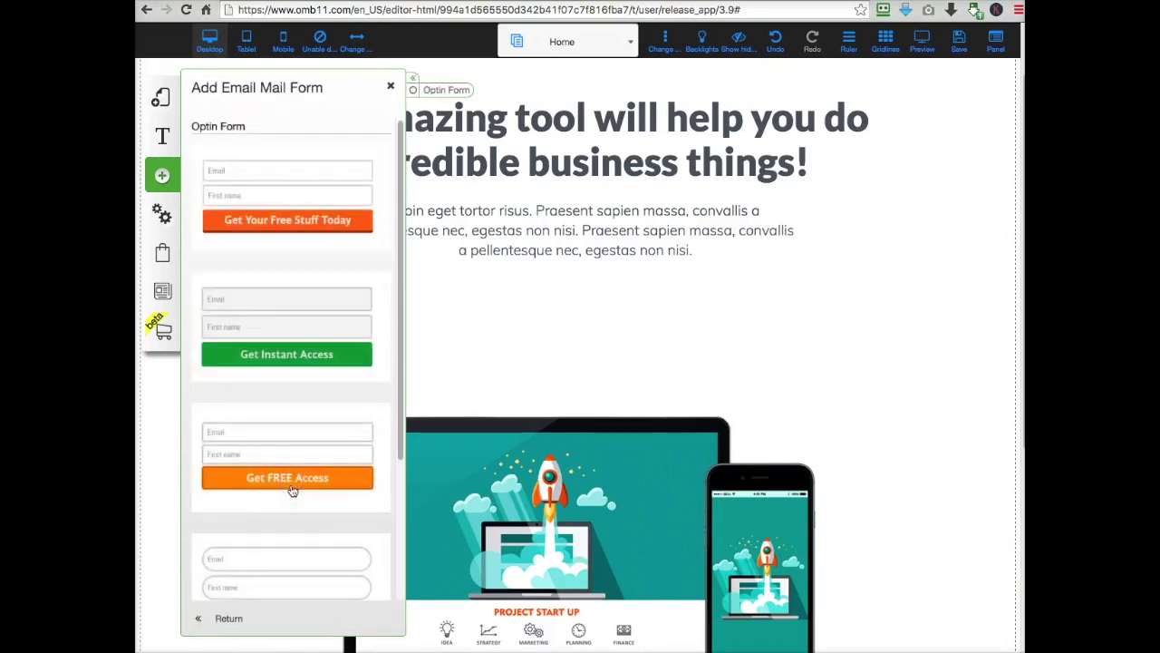
scroll(292, 407, "down", 3)
left_click(290, 415)
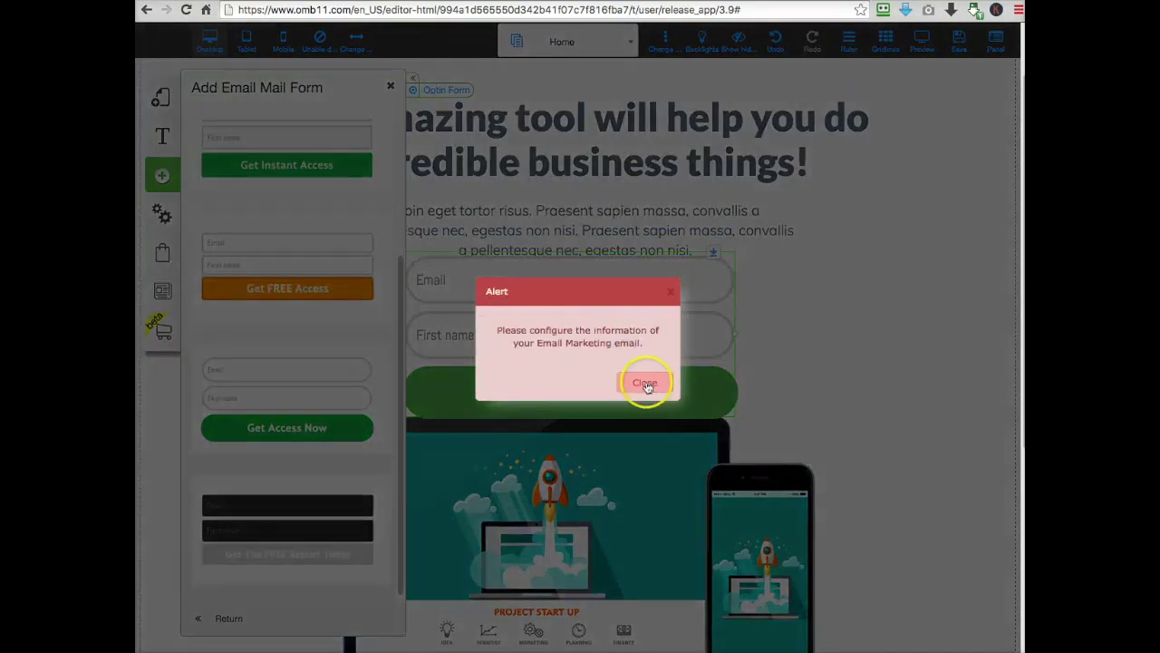
left_click(644, 382)
Arrange the opt-in form and device image one below the other under the paragraph, and raise the banner's bottom edge slightly above the footer
left_click(710, 444)
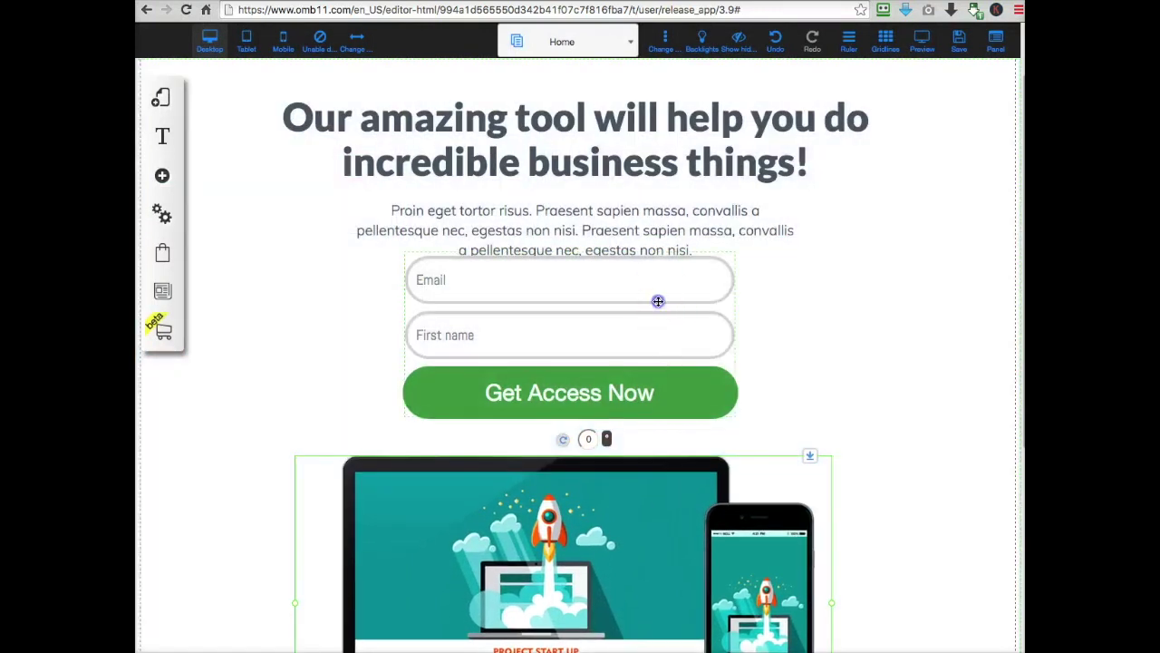
left_click_drag(658, 301, 631, 324)
scroll(782, 326, "down", 4)
left_click(626, 303)
left_click(583, 215)
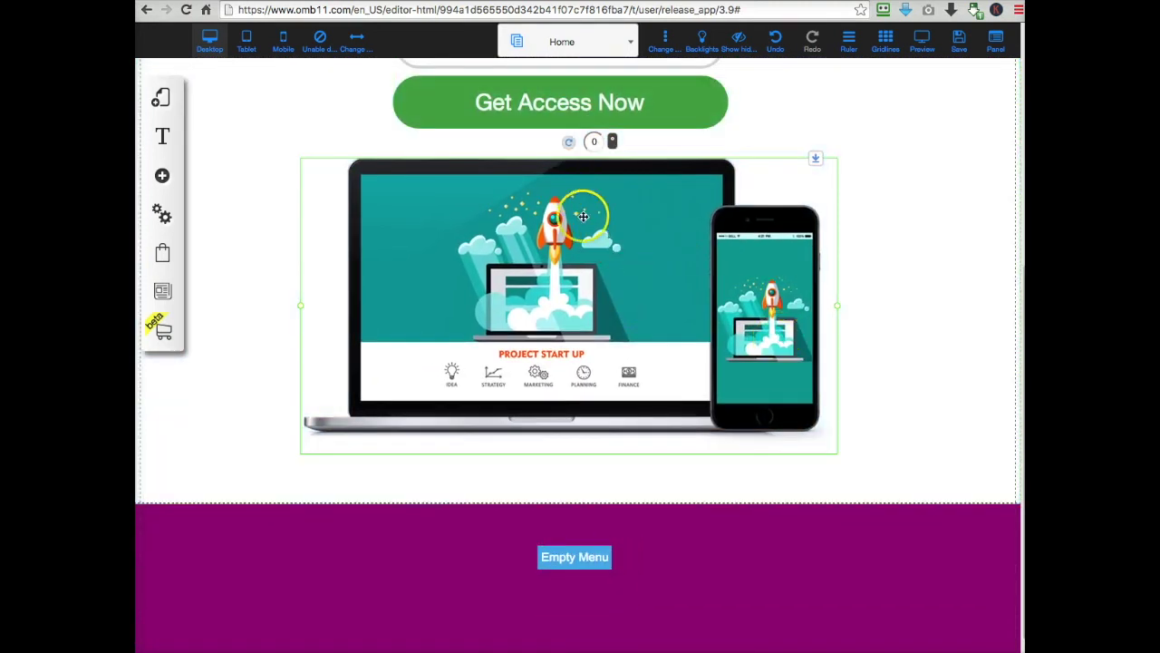
left_click(894, 456)
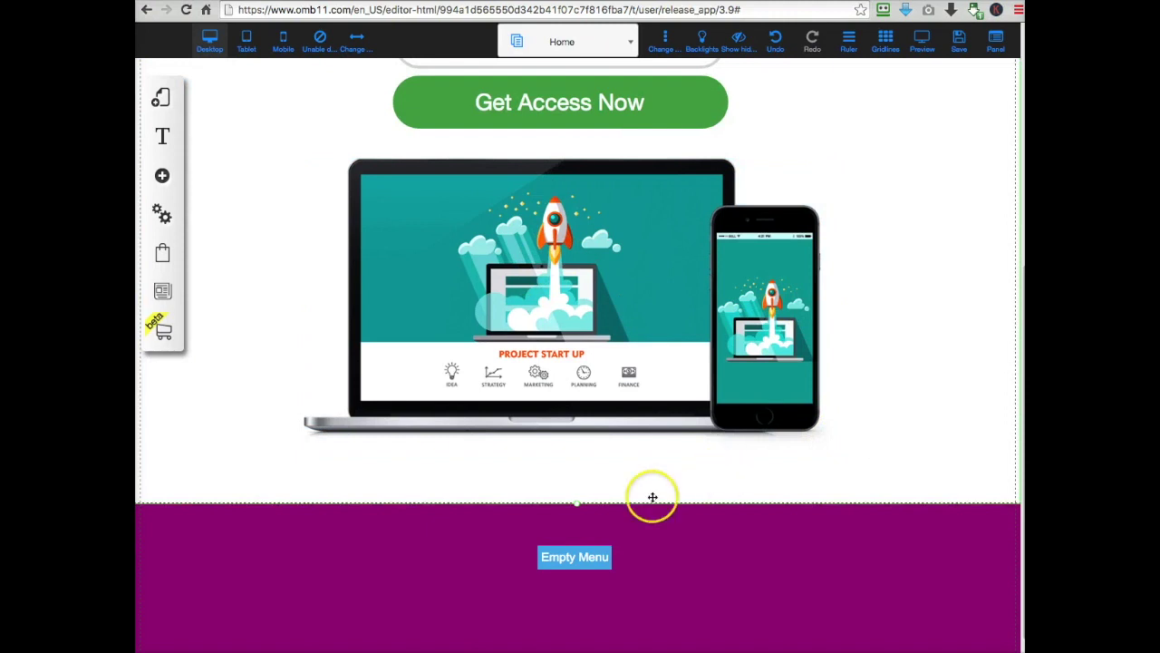
mouse_move(577, 503)
left_mouse_down()
mouse_move(574, 466)
mouse_move(572, 487)
left_mouse_up()
Try the device image overlapping the footer and move it back up inside the banner
left_click_drag(614, 407, 601, 498)
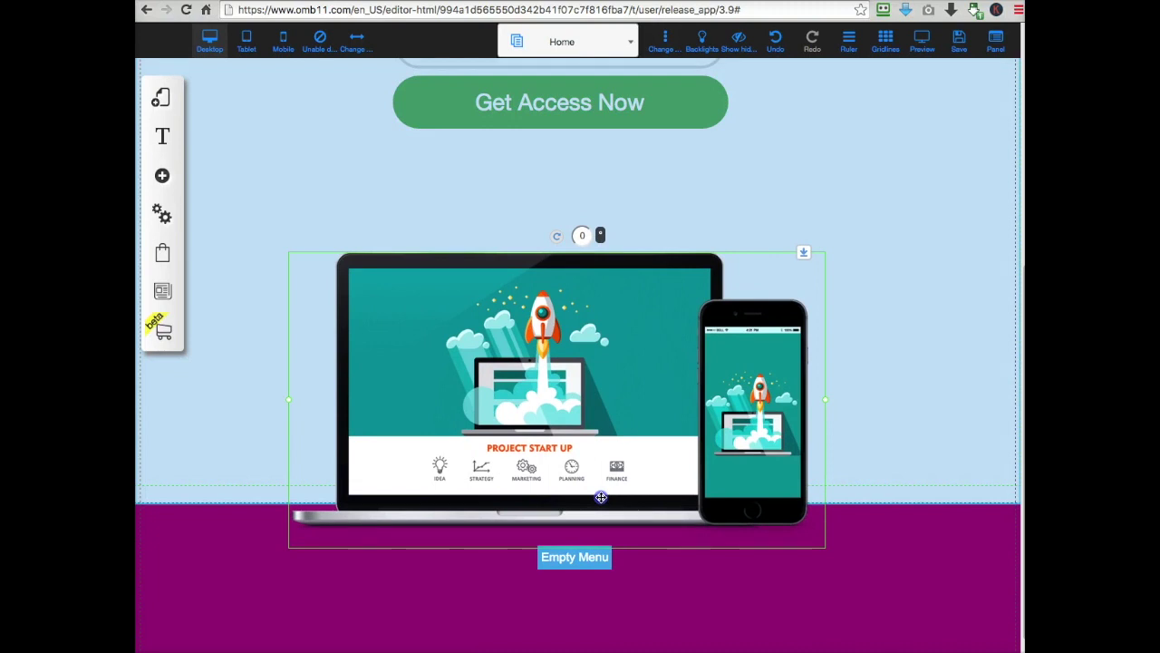
left_click_drag(601, 497, 600, 496)
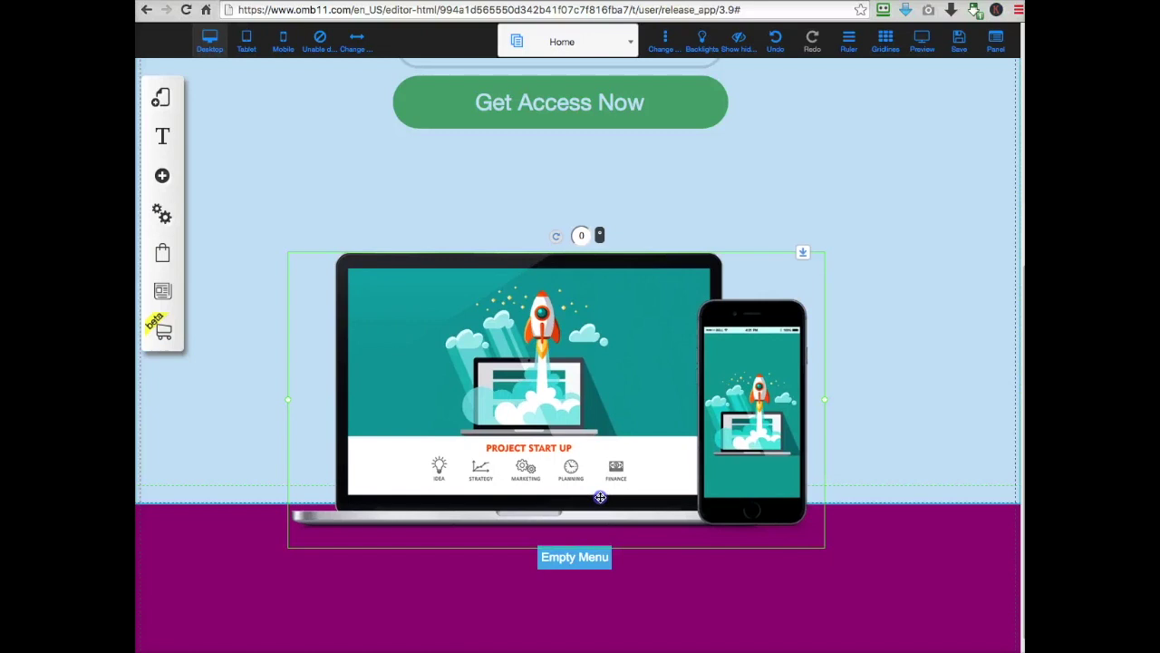
left_click_drag(604, 429, 601, 415)
left_click(885, 432)
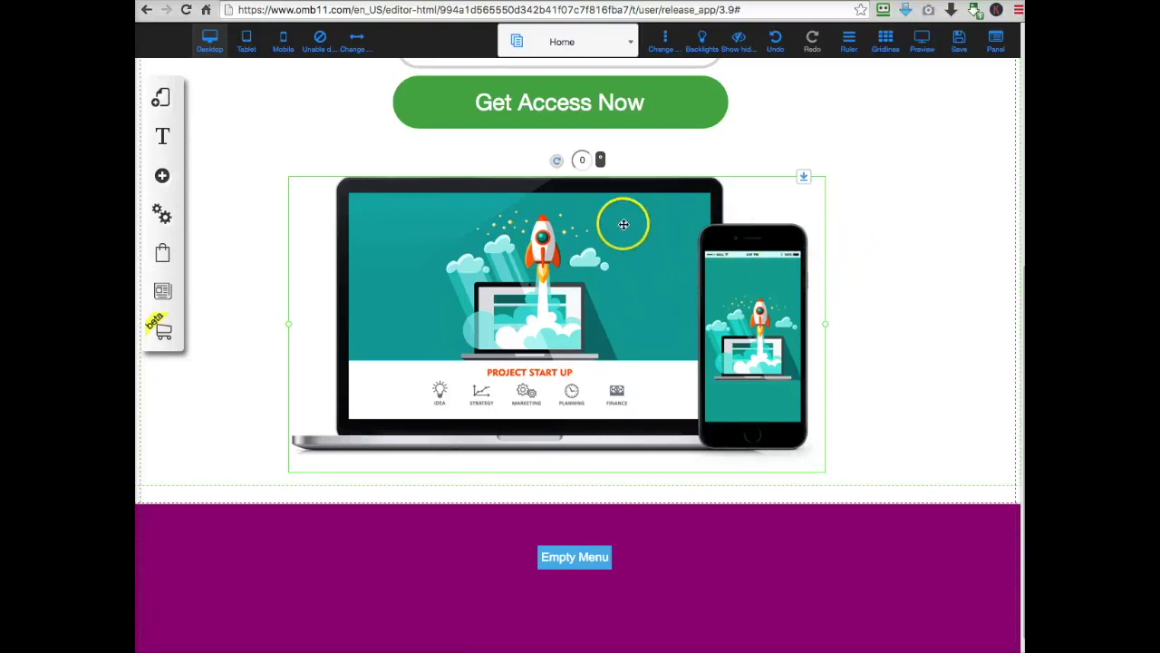
mouse_move(622, 218)
left_mouse_down()
mouse_move(622, 235)
mouse_move(636, 208)
left_mouse_up()
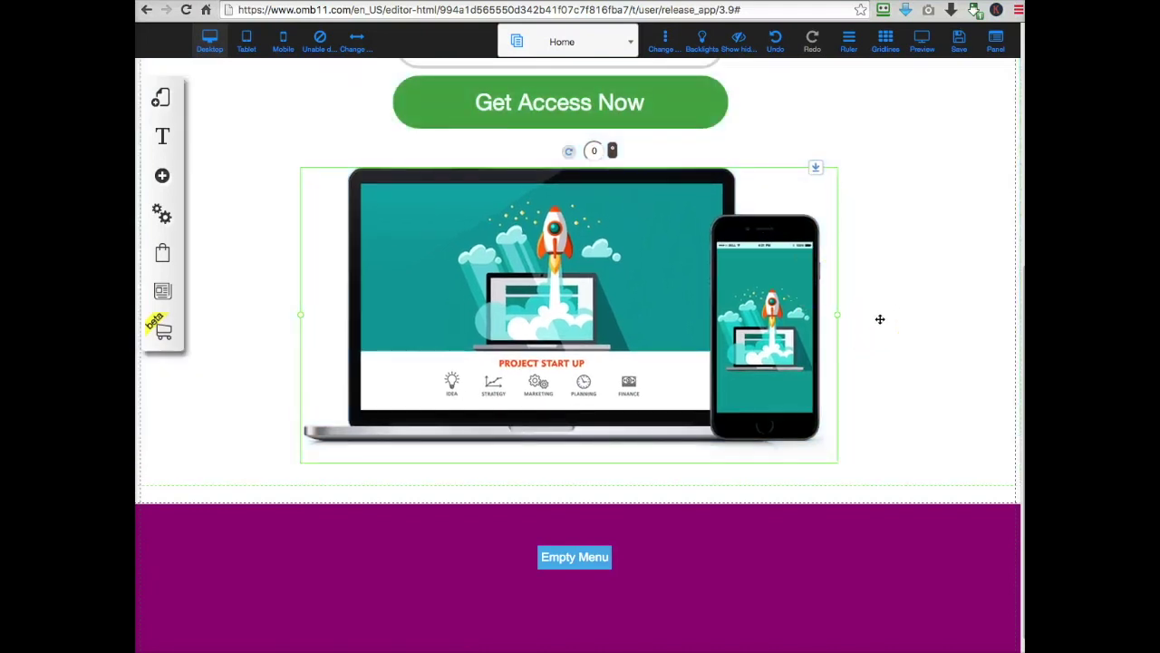
Try placing the device image flush against the footer's upper edge, and move it back up beneath the opt-in form
left_click_drag(586, 253, 581, 319)
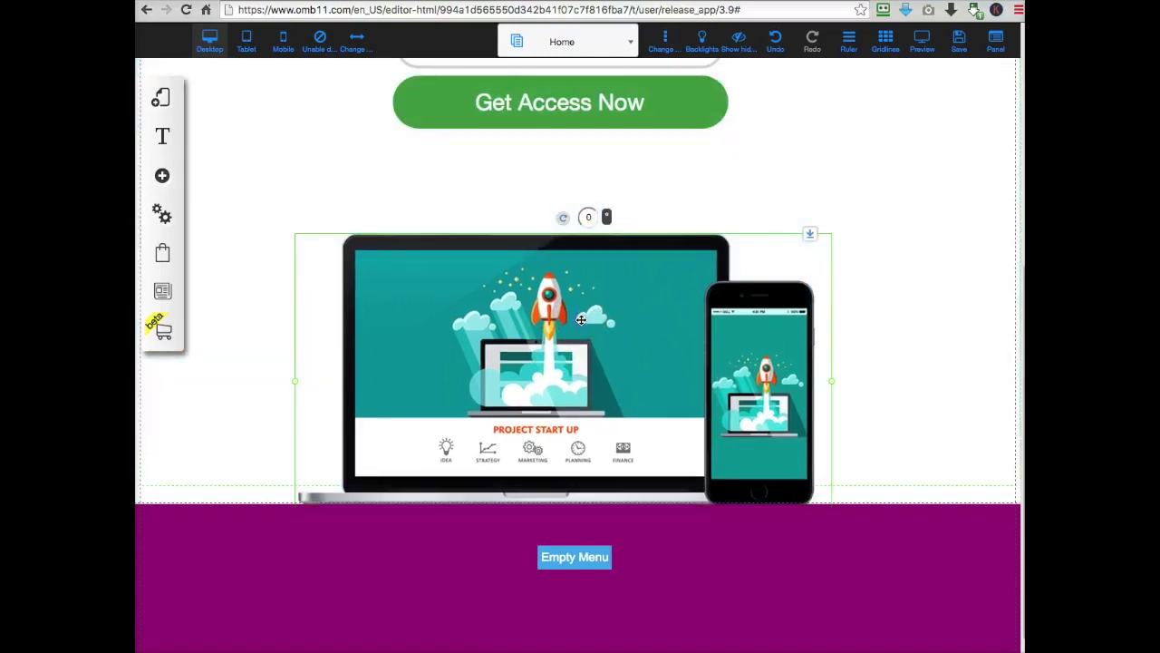
scroll(909, 430, "down", 1)
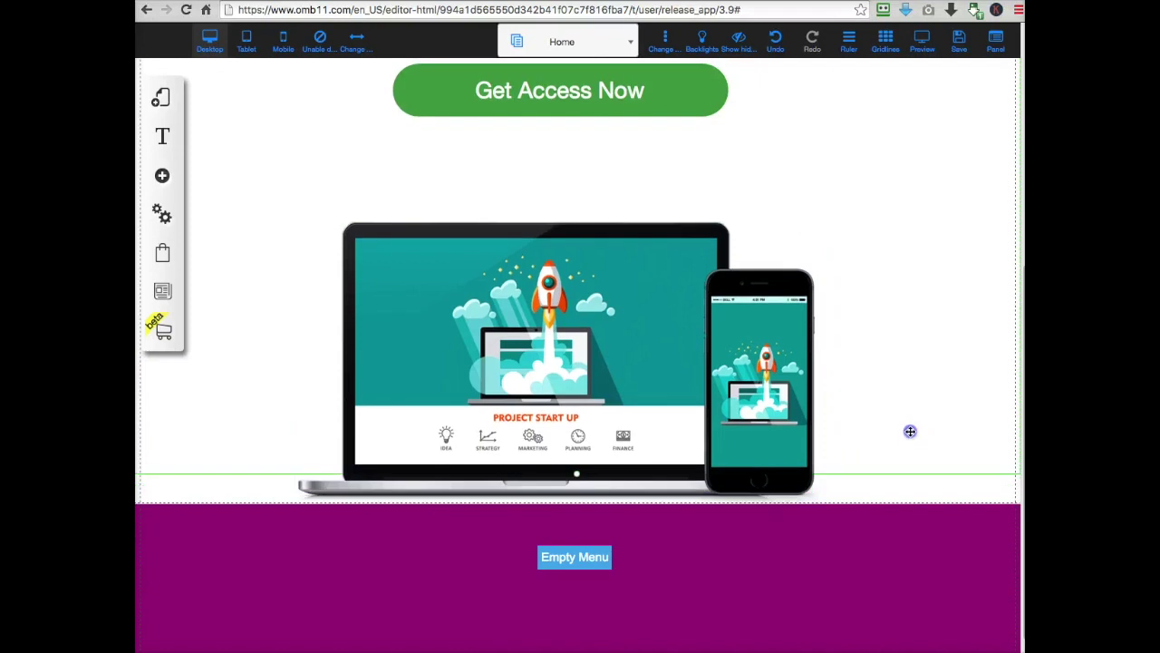
scroll(909, 443, "up", 2)
scroll(901, 360, "down", 3)
scroll(902, 445, "up", 4)
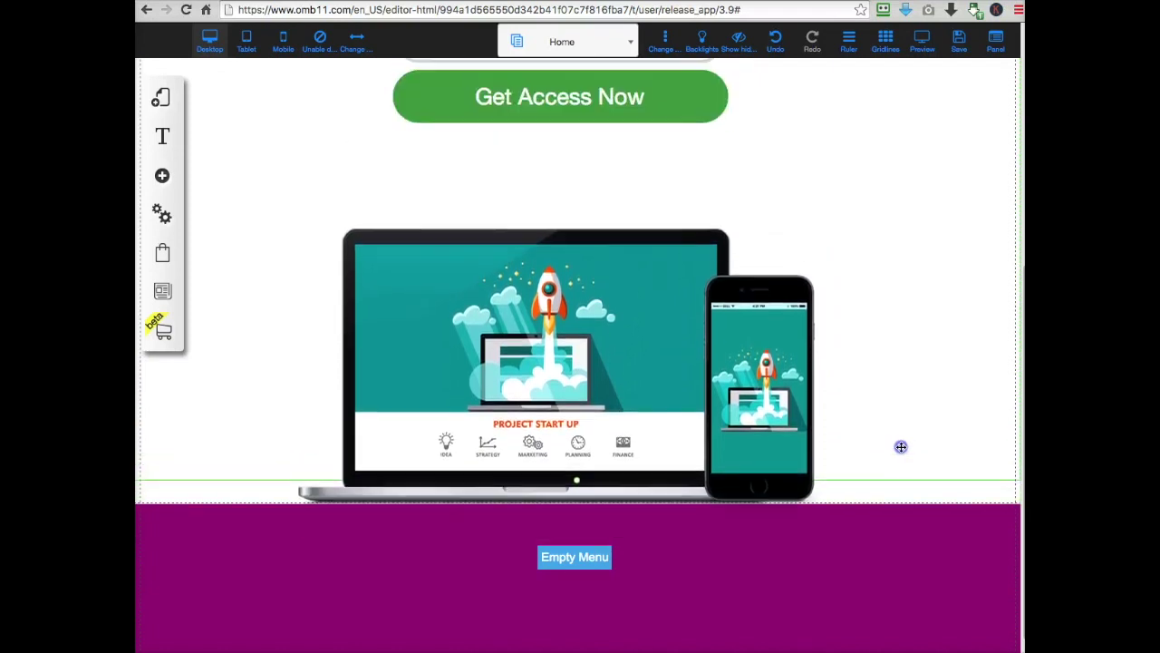
scroll(901, 445, "down", 3)
scroll(901, 399, "up", 3)
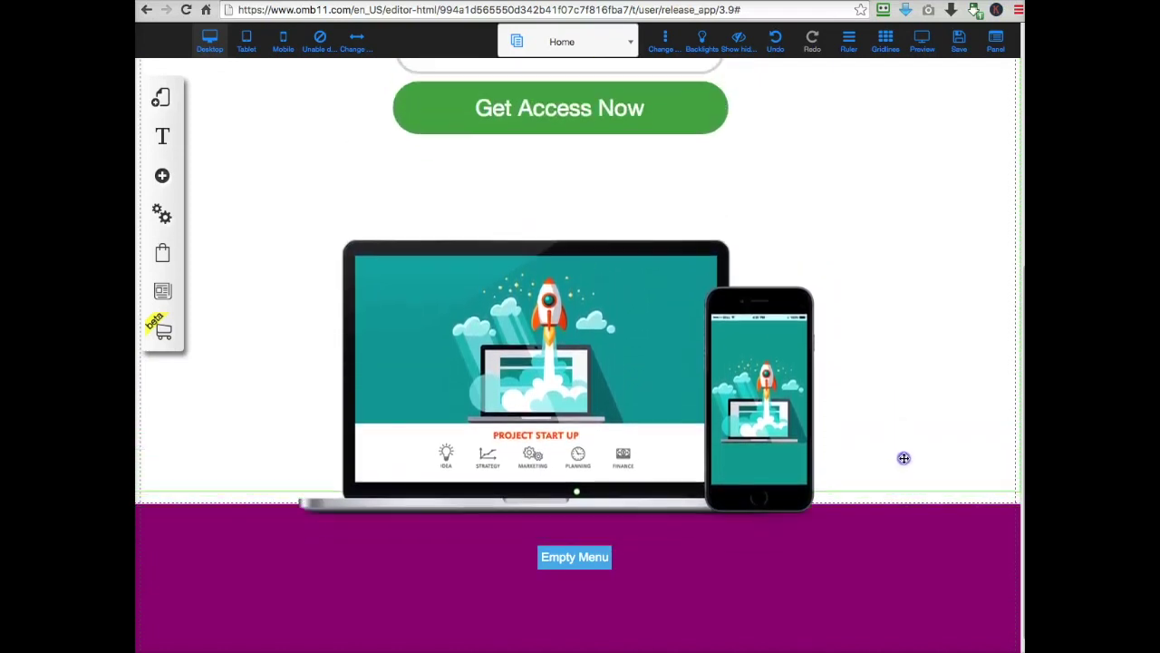
scroll(905, 475, "down", 1)
scroll(904, 438, "up", 1)
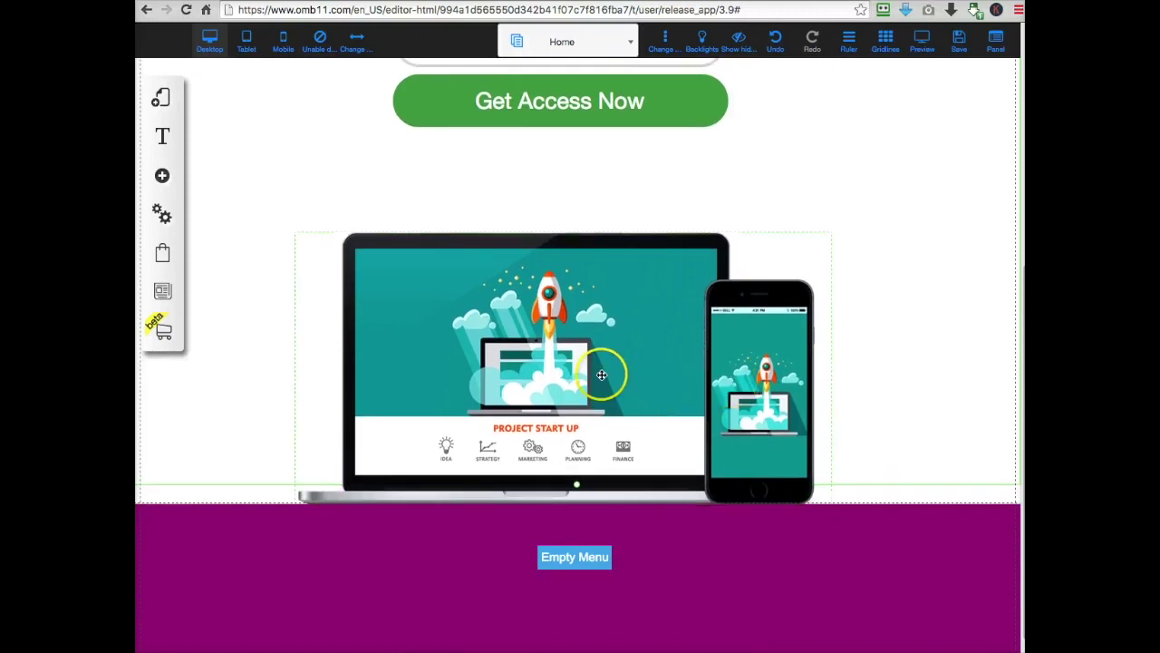
left_click_drag(597, 387, 599, 329)
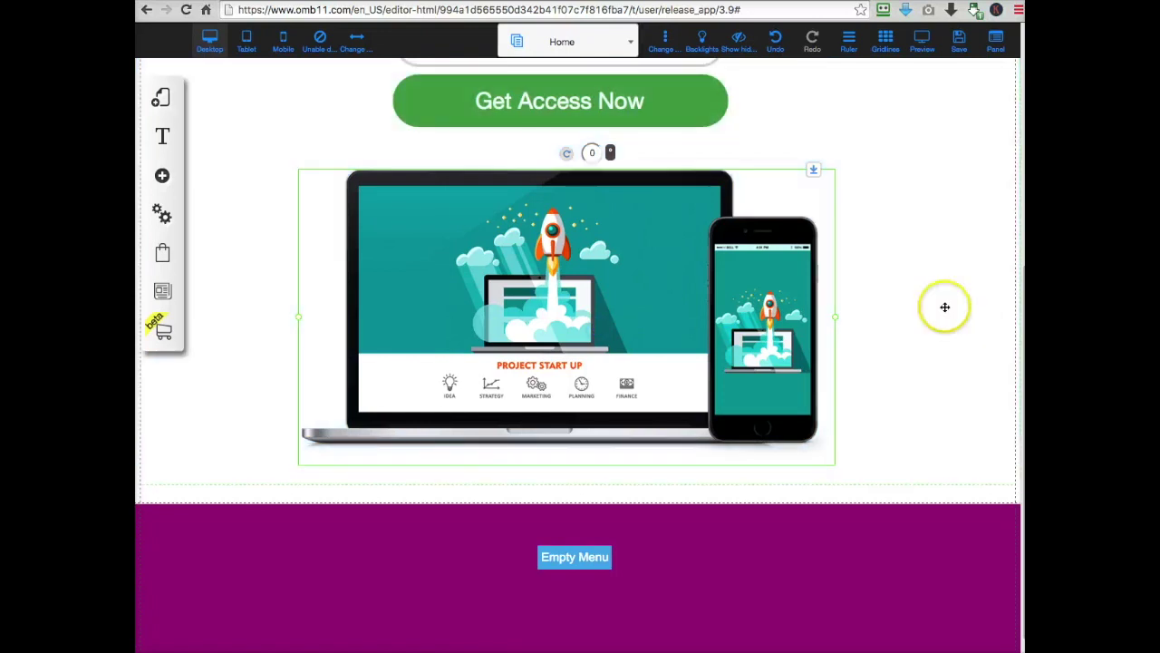
Configure the banner's opt-in form to use MailingBoss as its email marketing platform
mouse_move(927, 296)
left_mouse_down()
mouse_move(928, 329)
mouse_move(924, 262)
mouse_move(927, 312)
left_mouse_up()
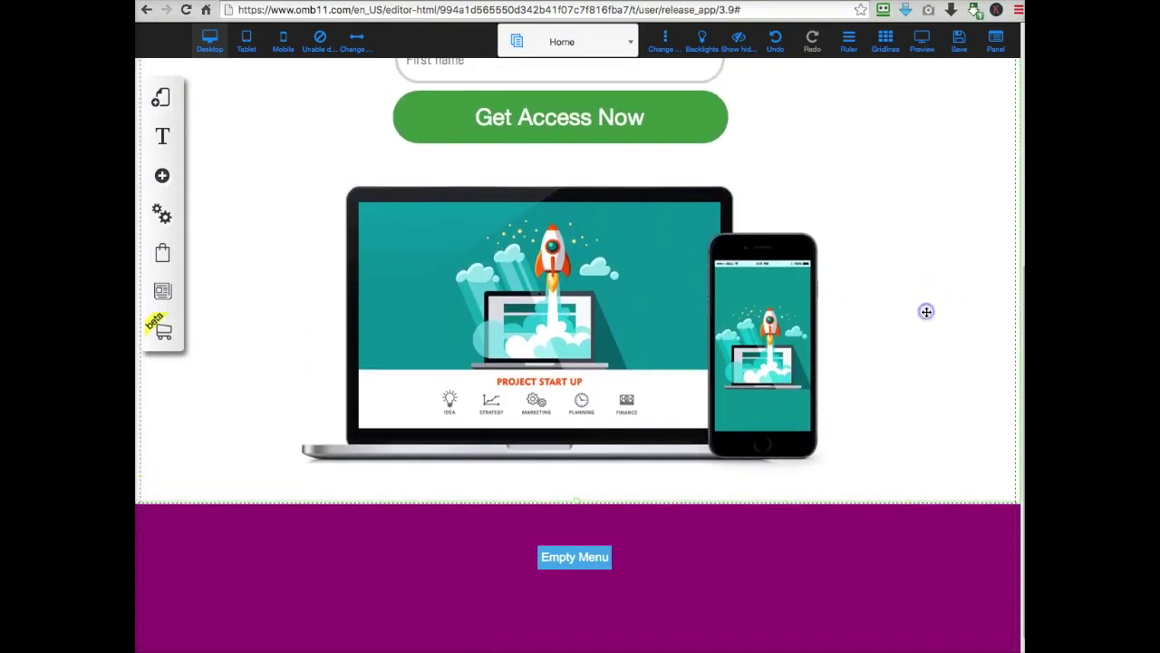
scroll(927, 312, "up", 5)
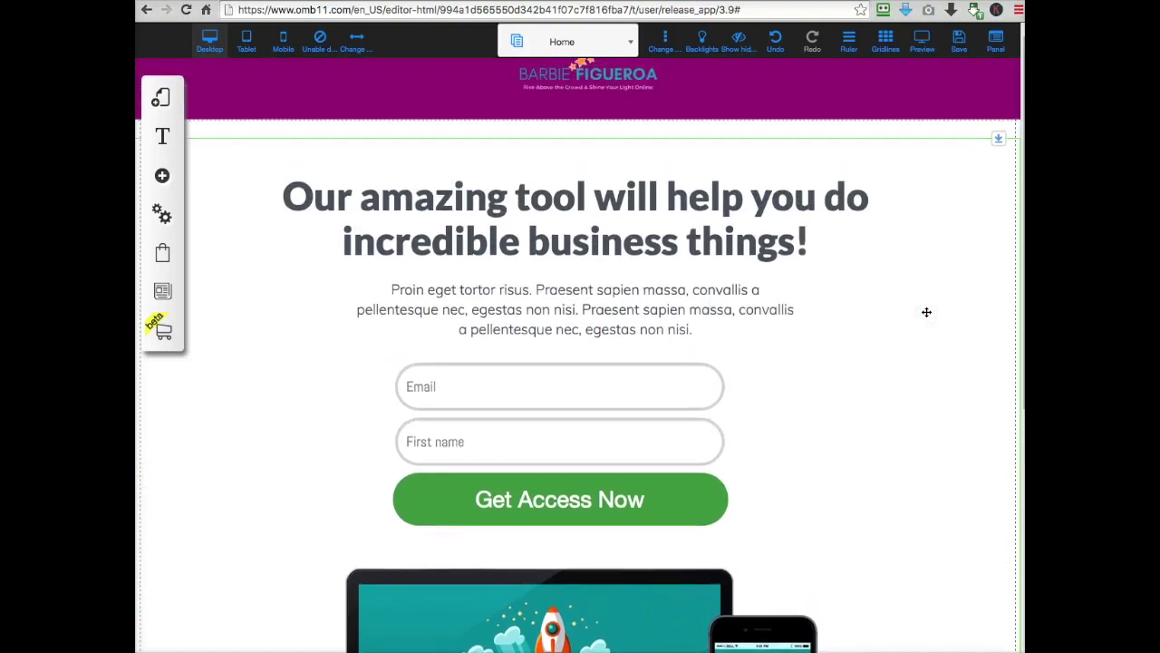
scroll(926, 312, "down", 2)
left_click(925, 300)
left_click(581, 337)
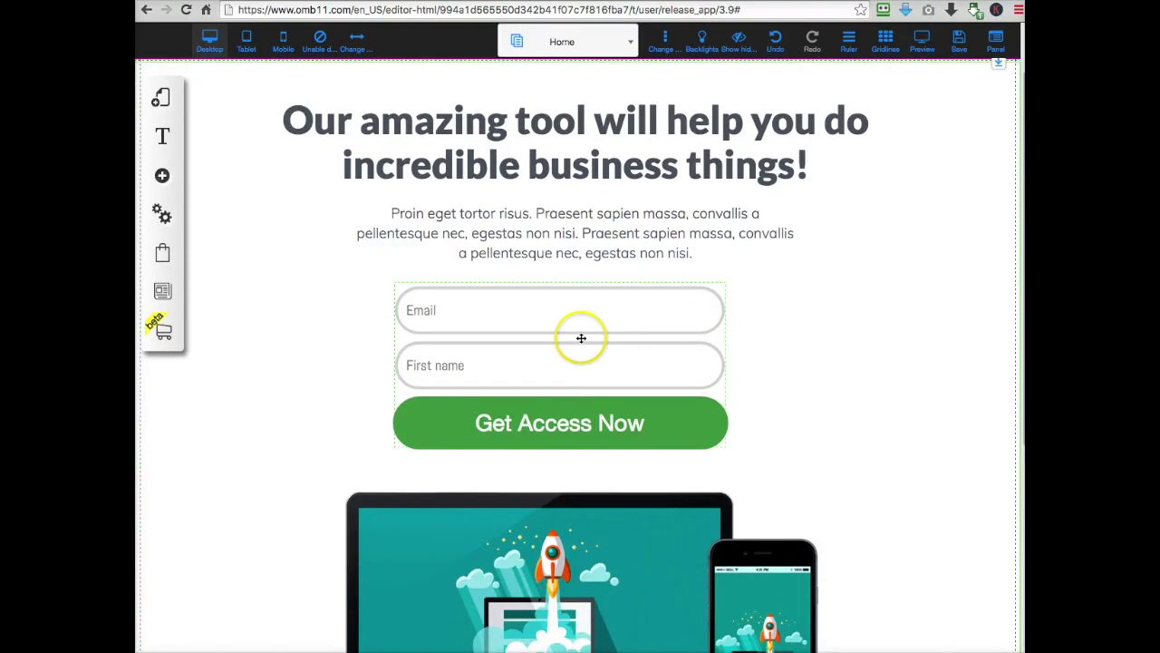
right_click(581, 337)
left_click(538, 210)
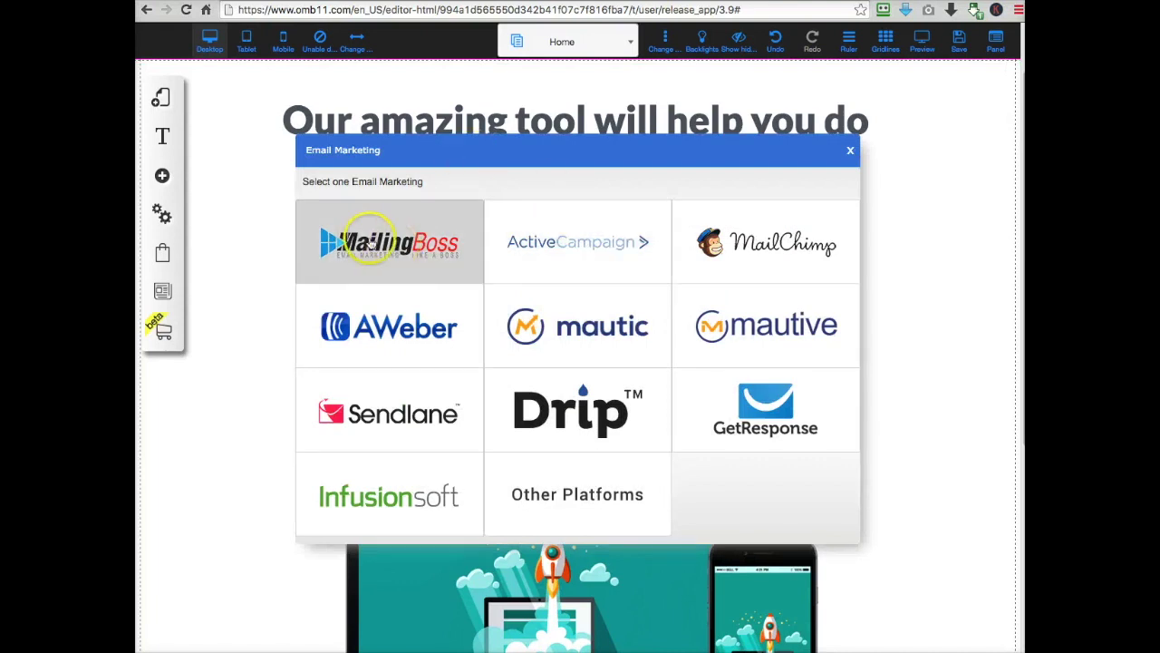
left_click(369, 245)
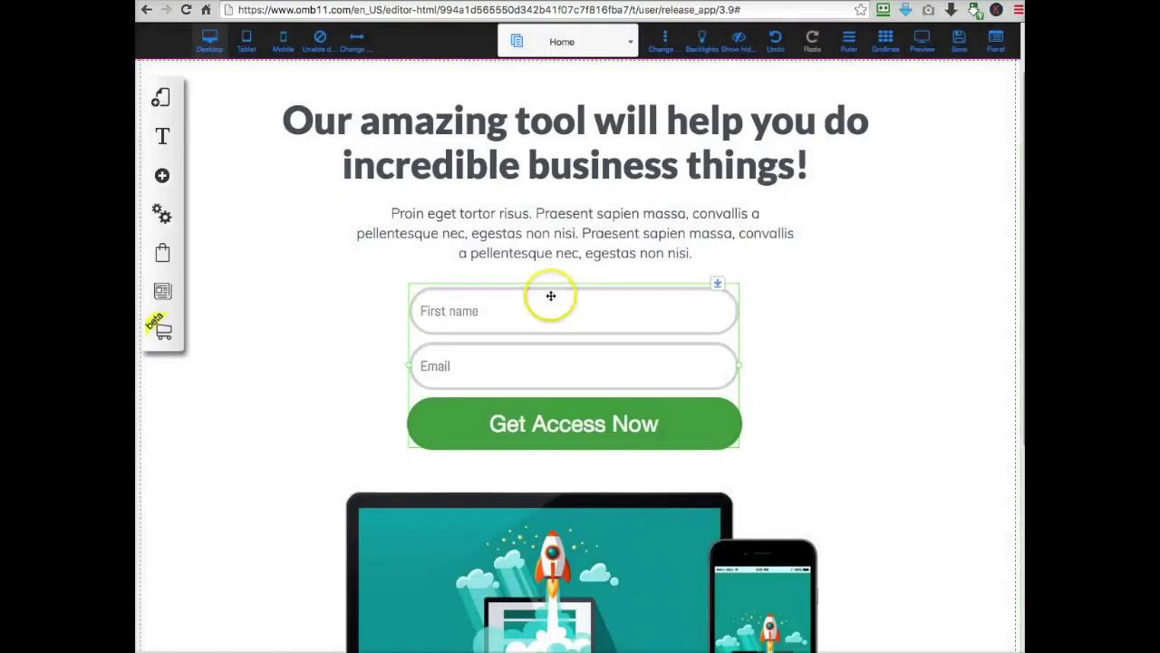
Link the opt-in form's Pending subscribe URL to the Home 2 page, opening in the same tab
right_click(554, 367)
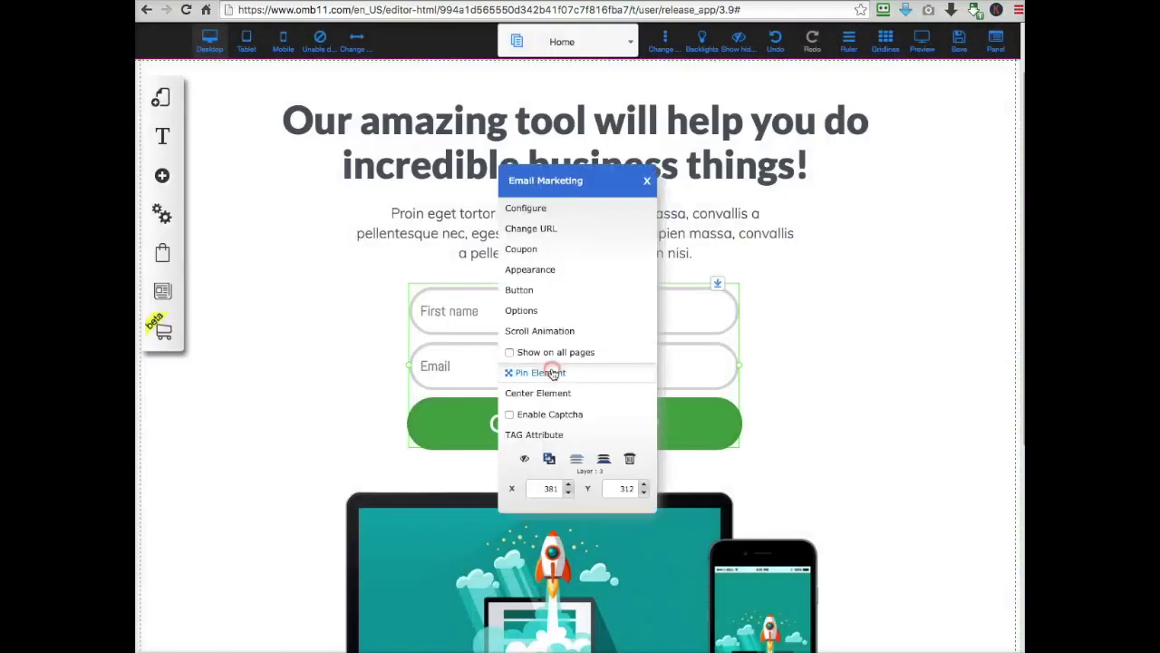
left_click(536, 232)
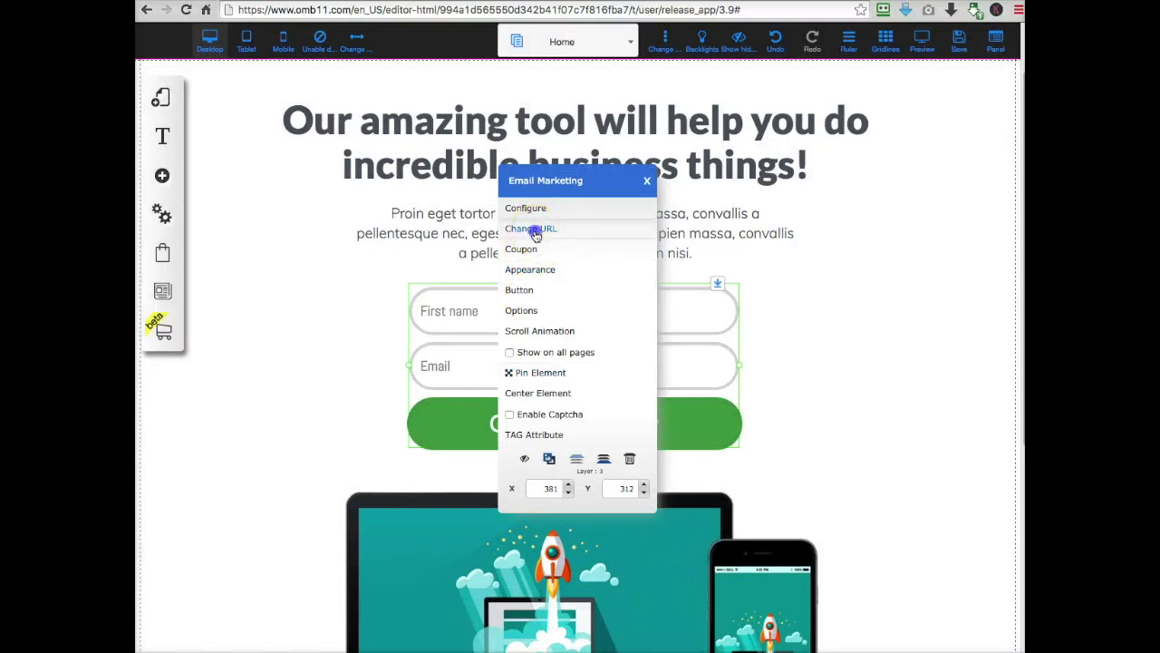
left_click(536, 232)
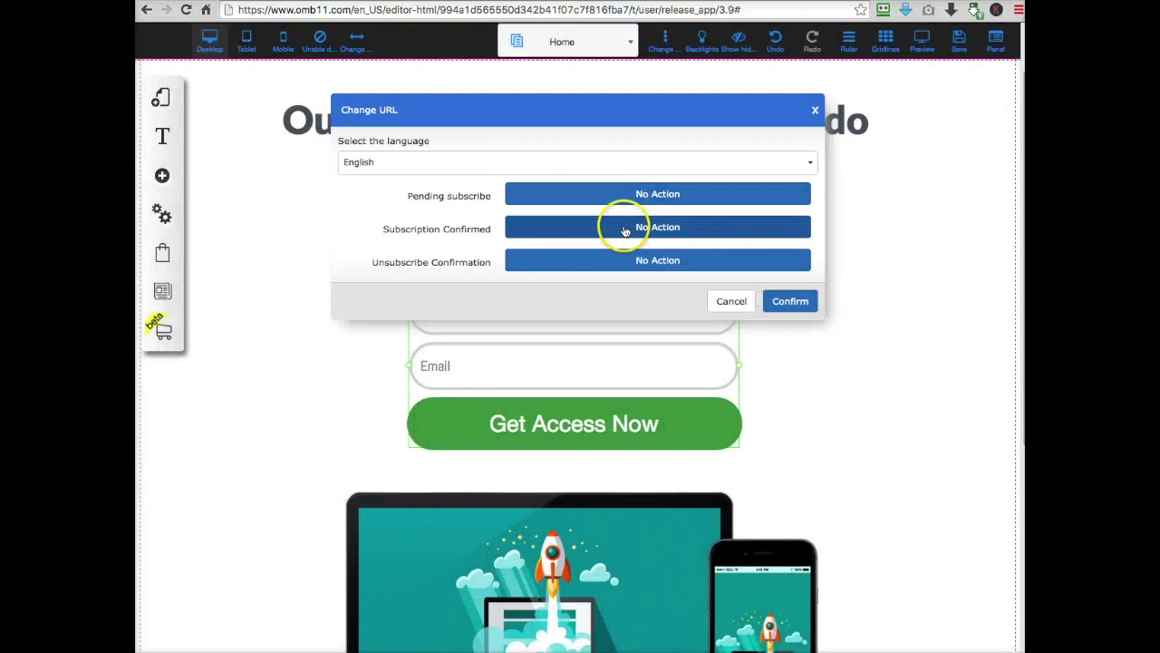
left_click(637, 194)
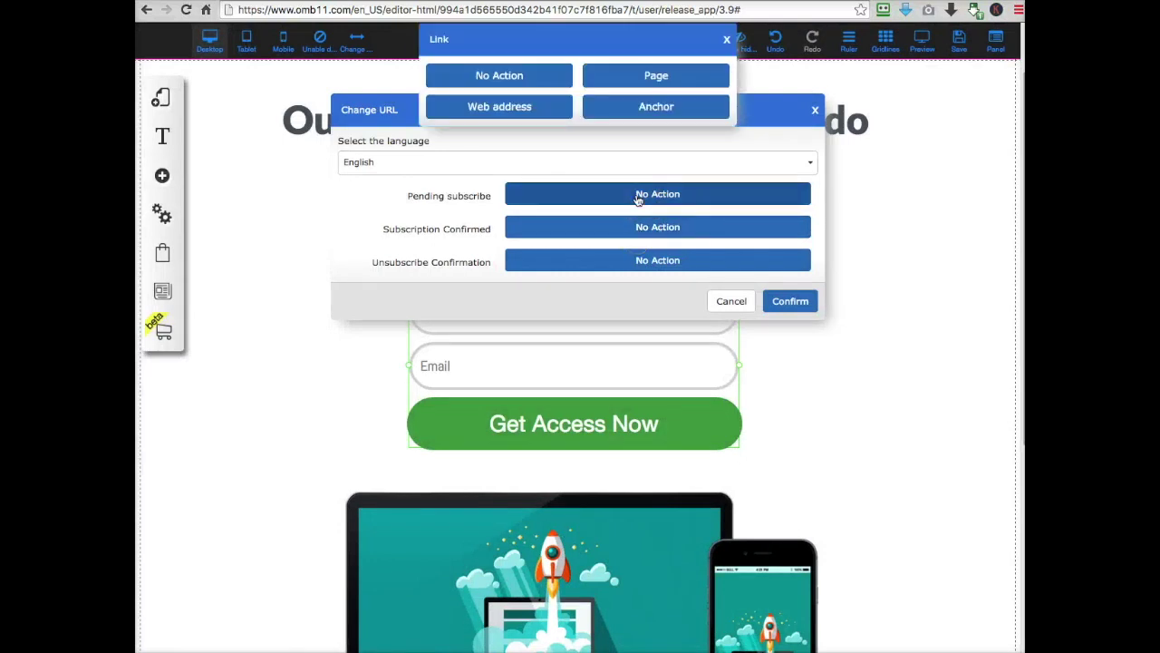
left_click(666, 80)
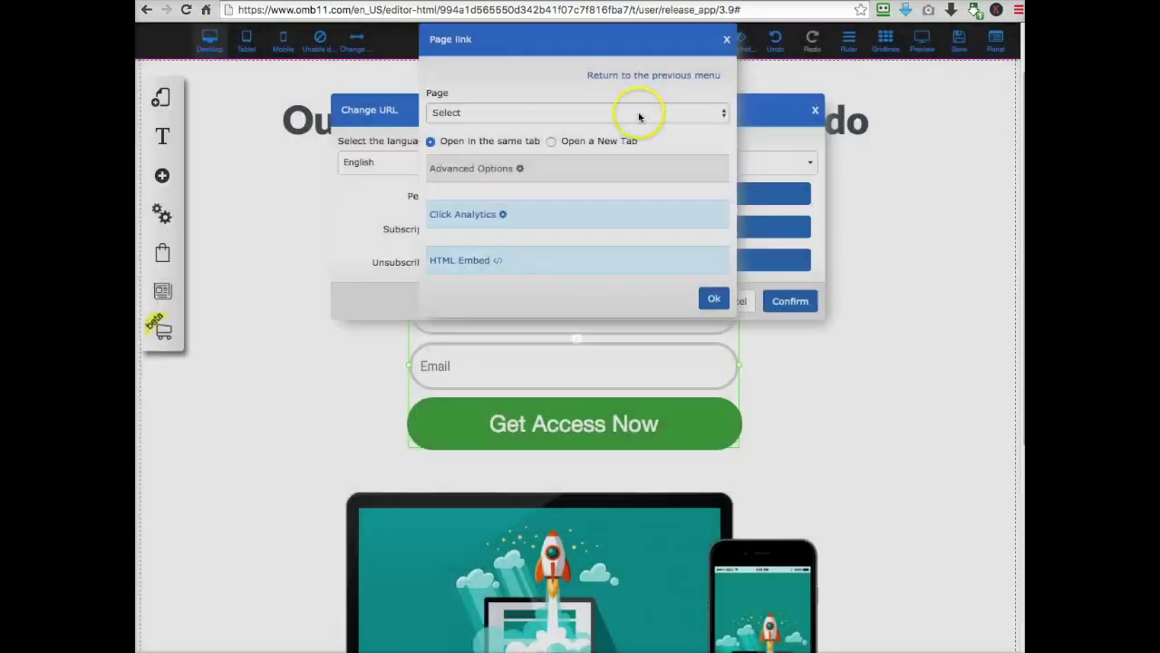
left_click(639, 113)
left_click(551, 140)
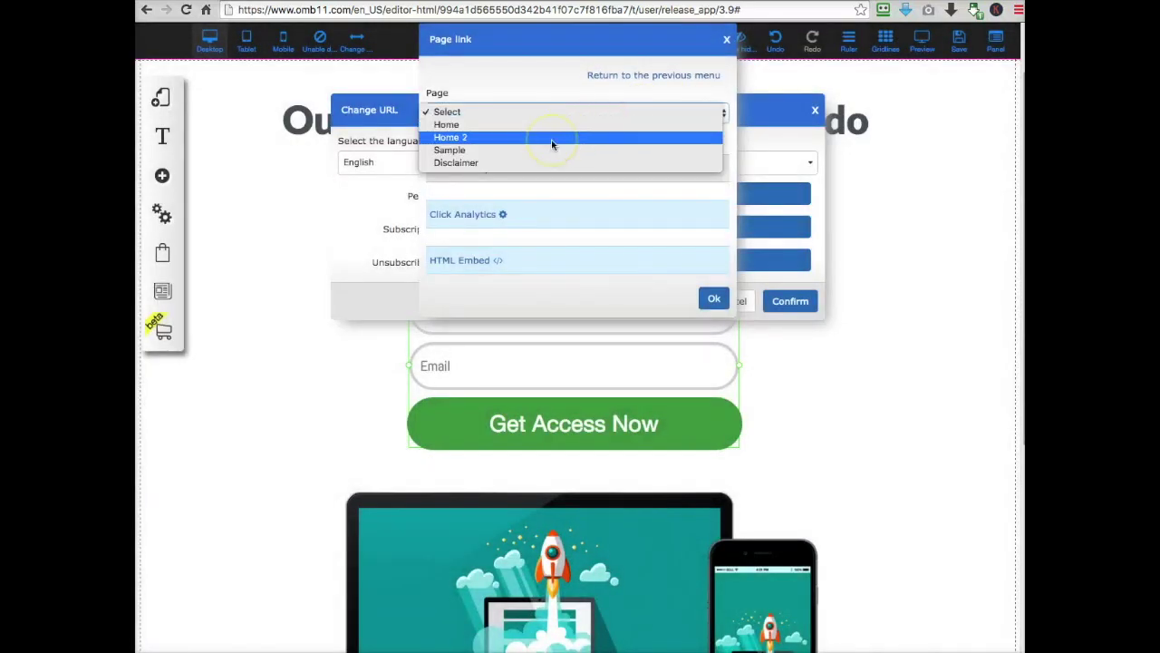
left_click(551, 141)
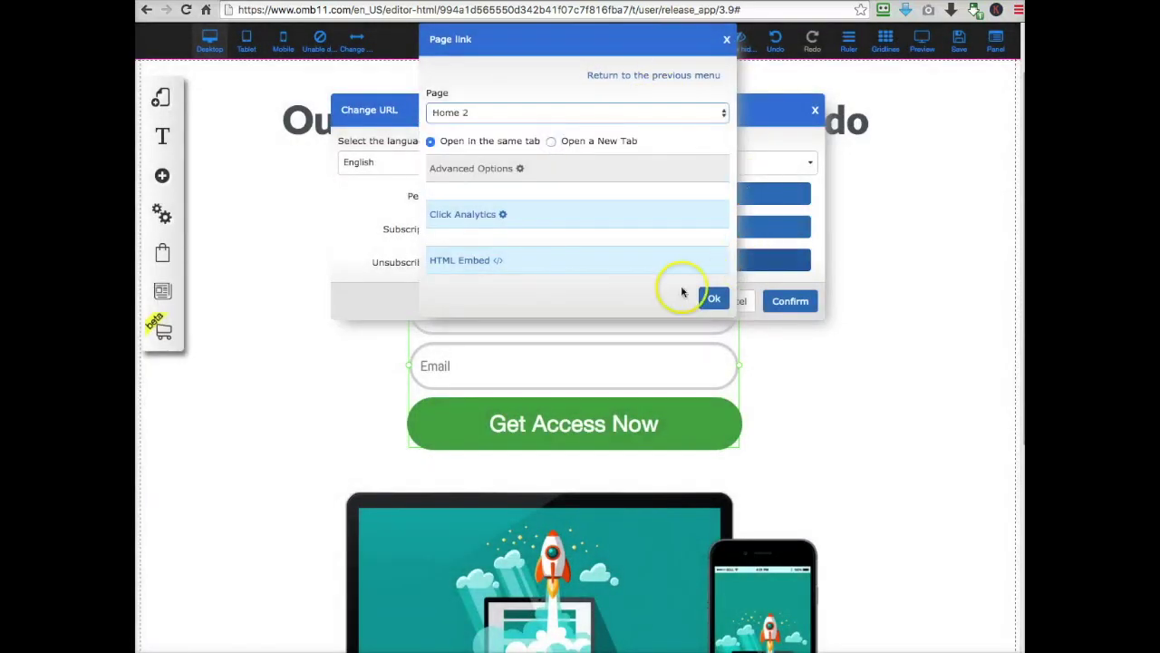
left_click(714, 299)
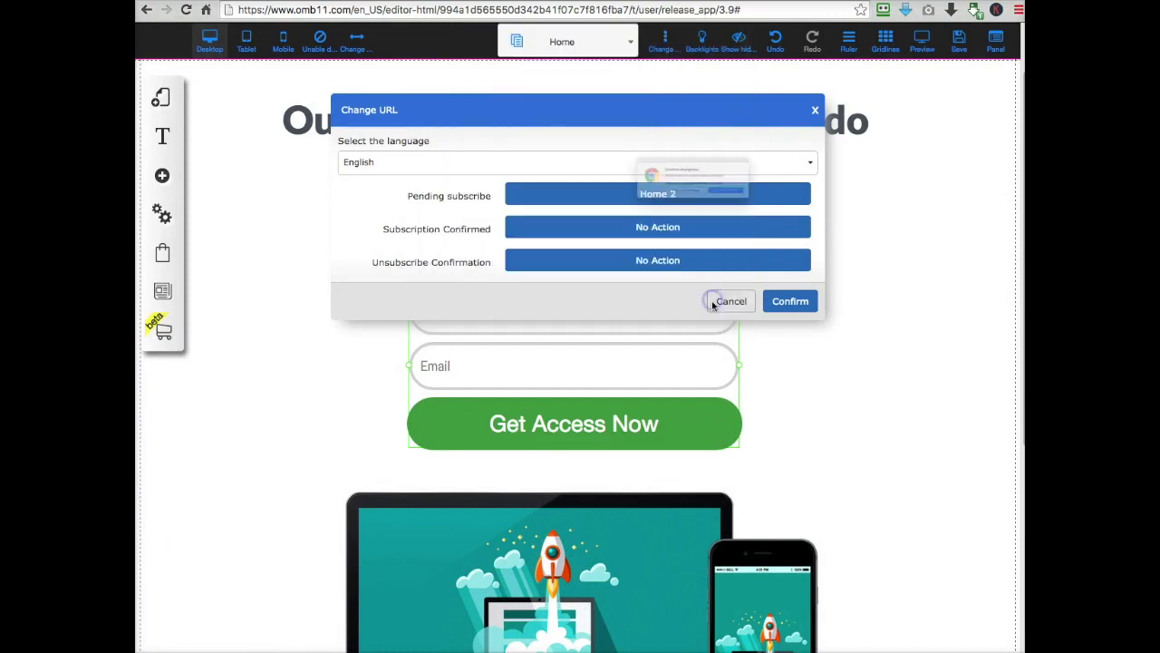
Link the Subscription Confirmed URL to the Home 2 page and confirm the form's URL changes
left_click(687, 215)
left_click(660, 226)
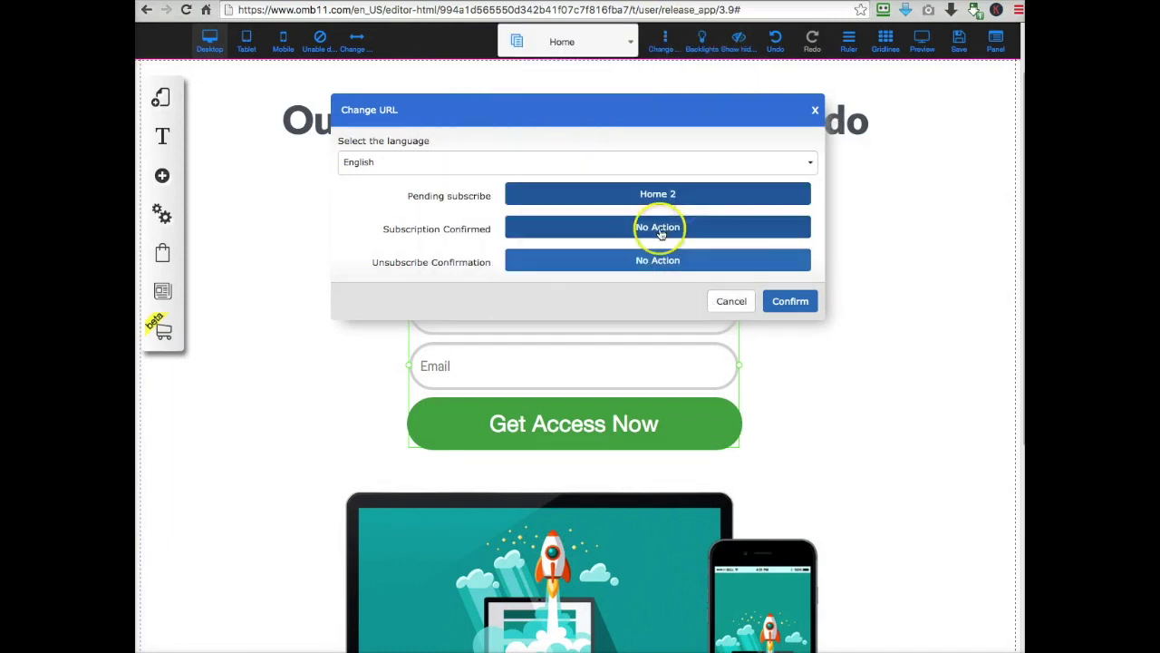
left_click(657, 78)
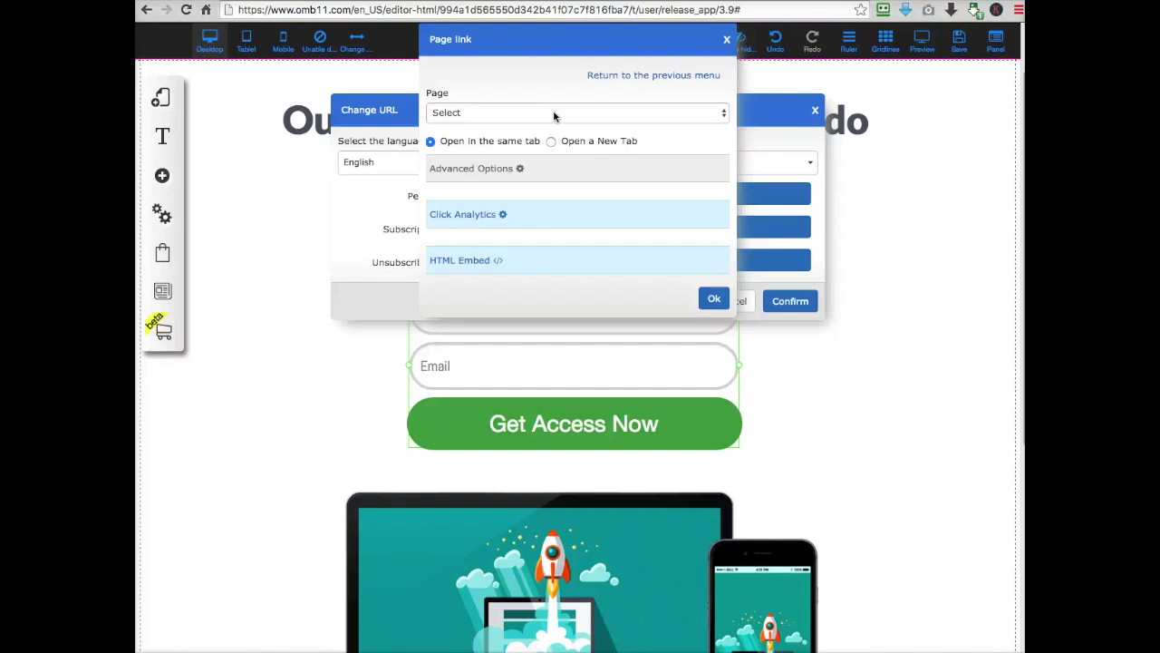
left_click(554, 113)
left_click(526, 133)
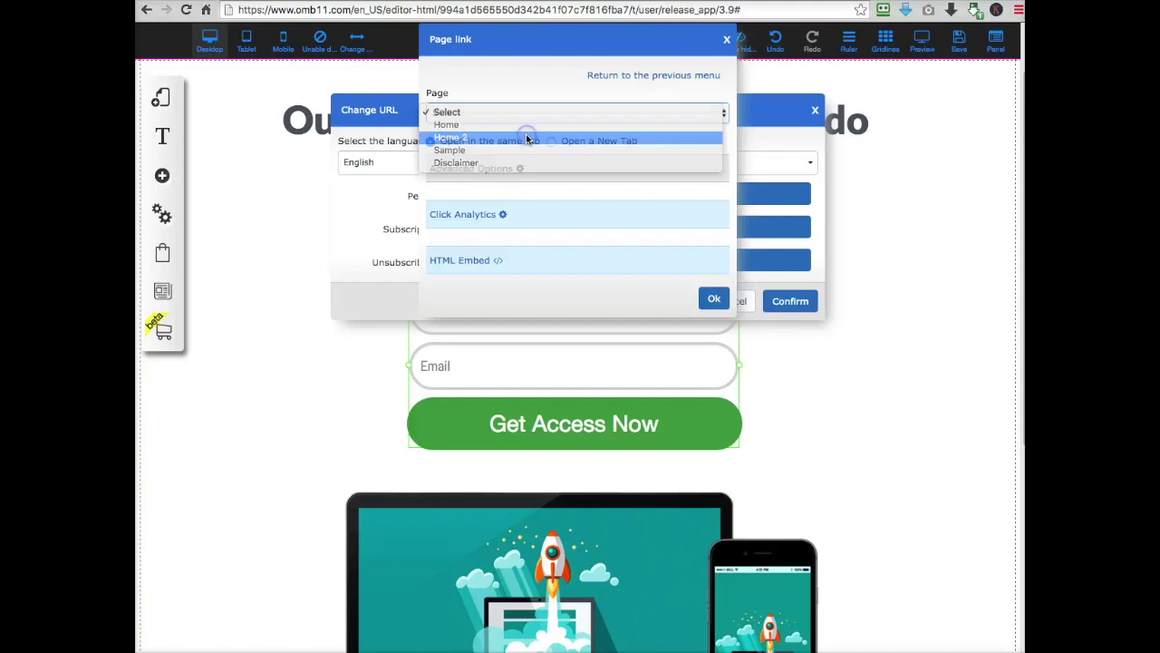
left_click(714, 300)
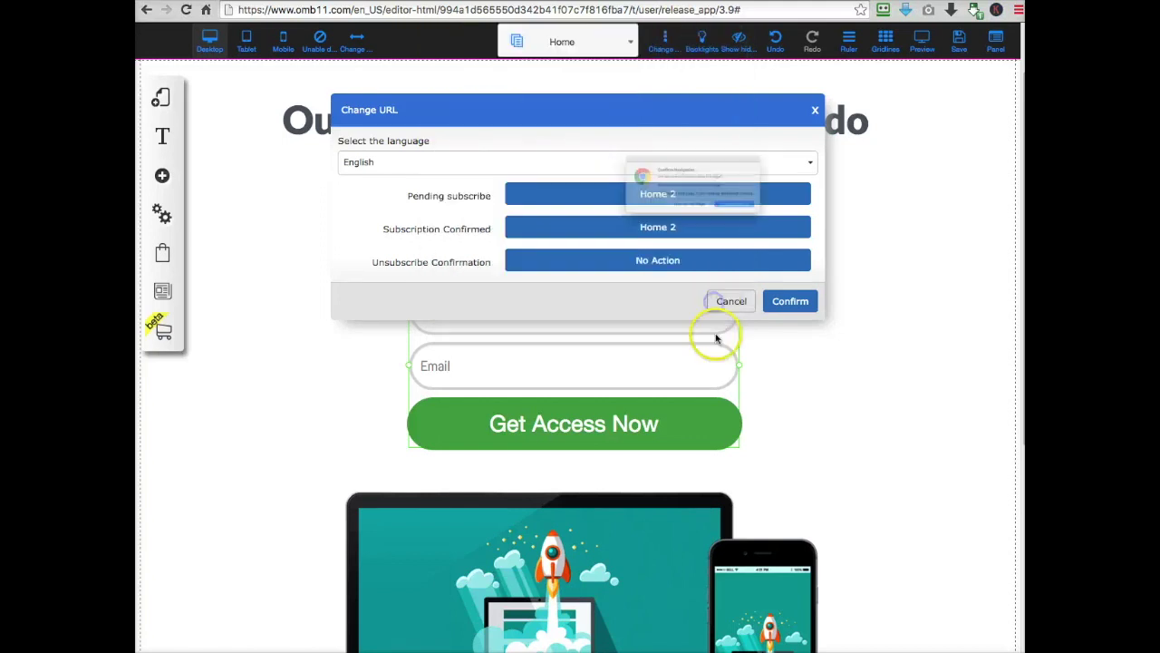
left_click(689, 232)
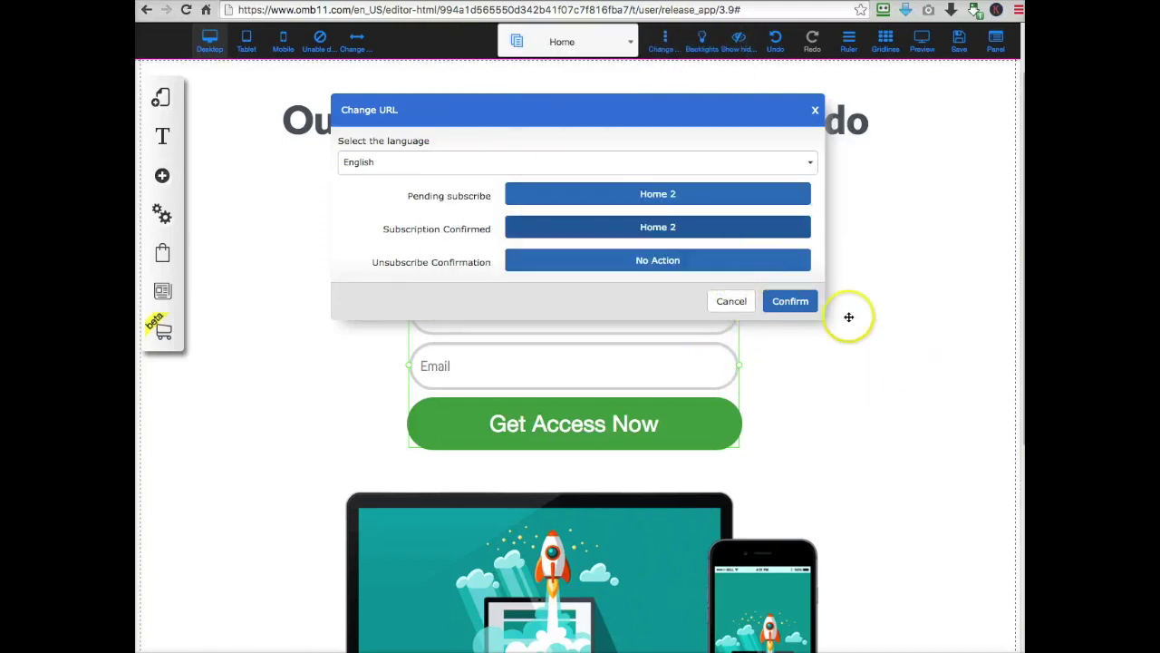
left_click(791, 301)
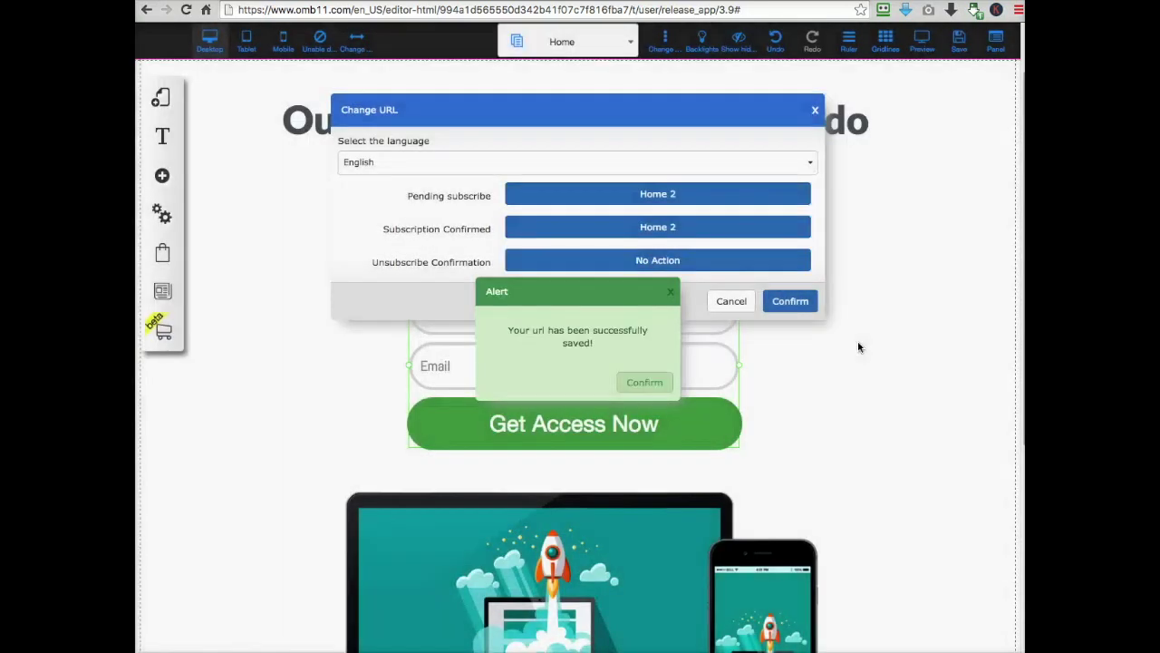
left_click(645, 382)
Save the website and dismiss the save alert
left_click(963, 41)
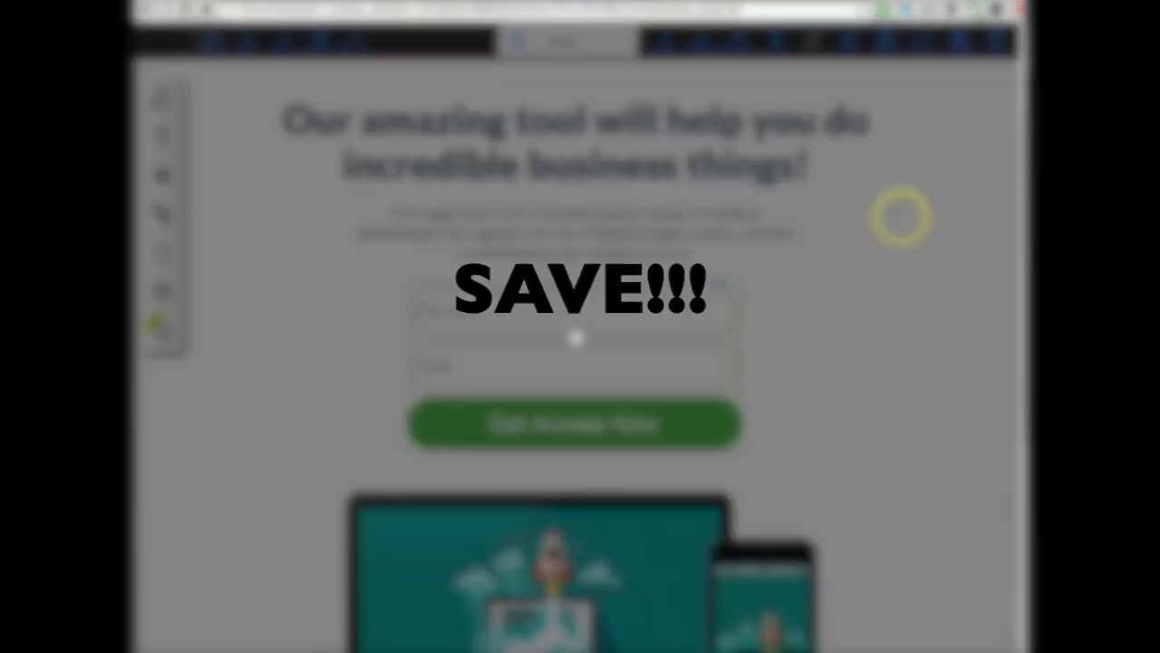
left_click(755, 482)
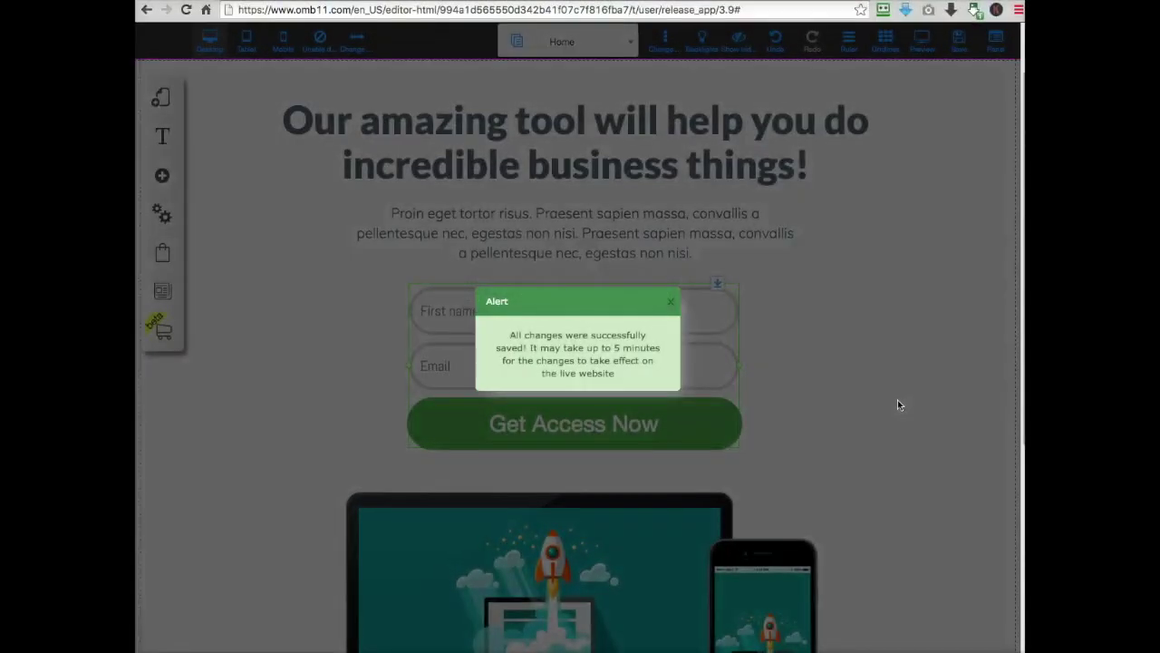
left_click(670, 302)
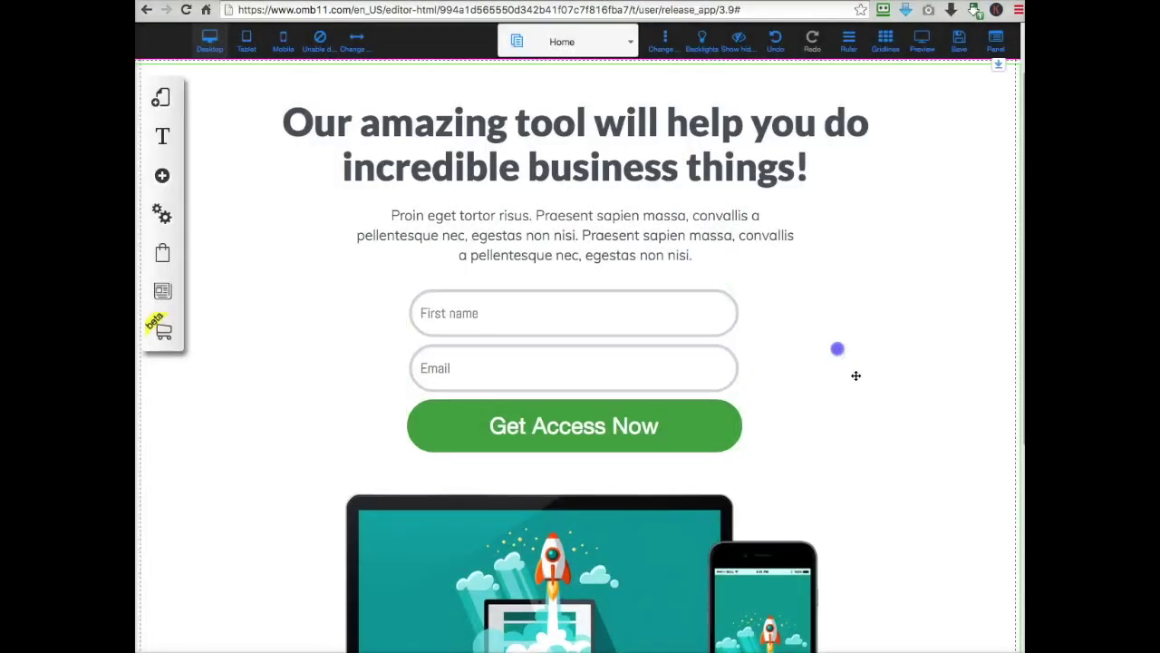
Show the ruler and place a vertical guide at about the 600 mark through the banner's centre
scroll(858, 378, "down", 5)
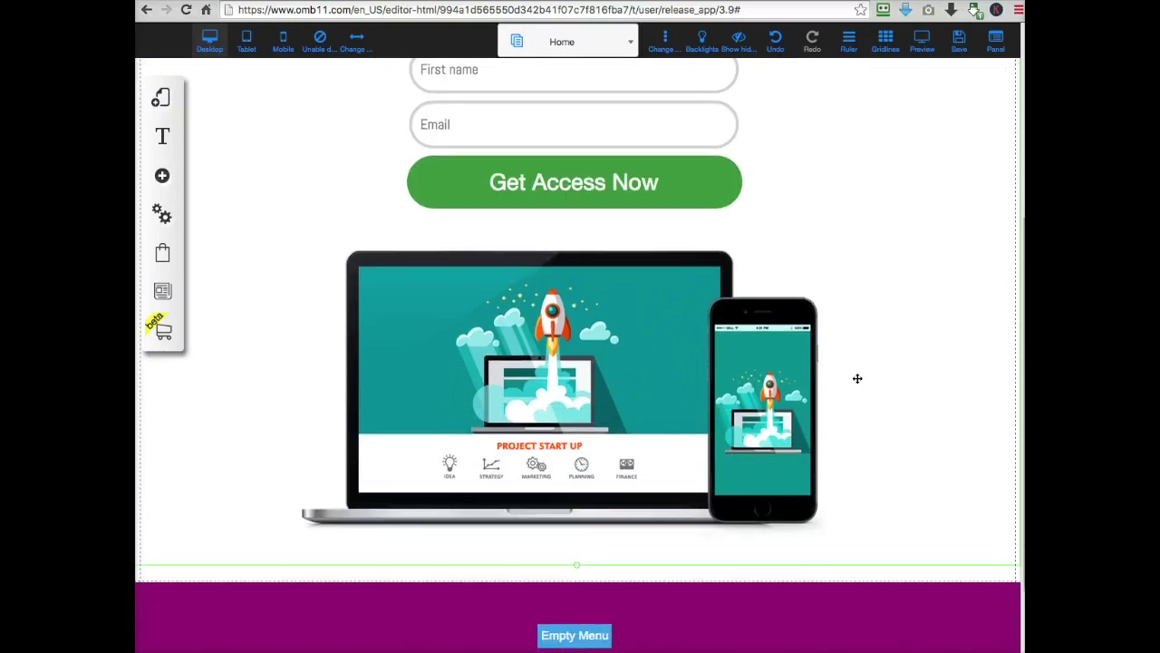
scroll(857, 378, "up", 6)
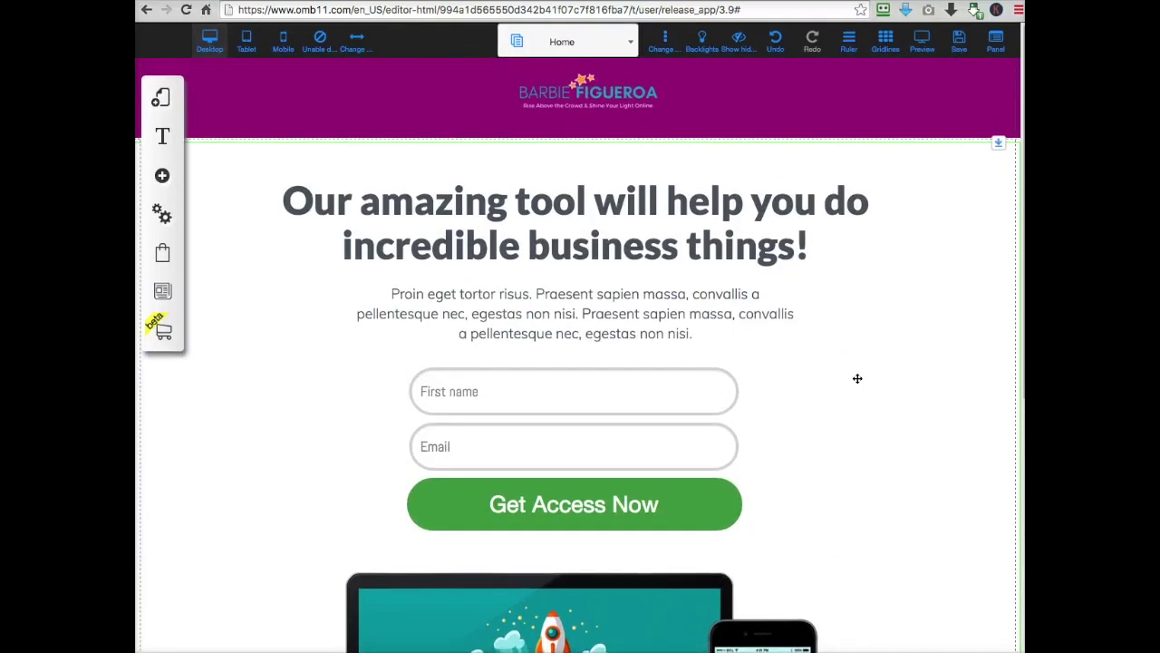
left_click(850, 43)
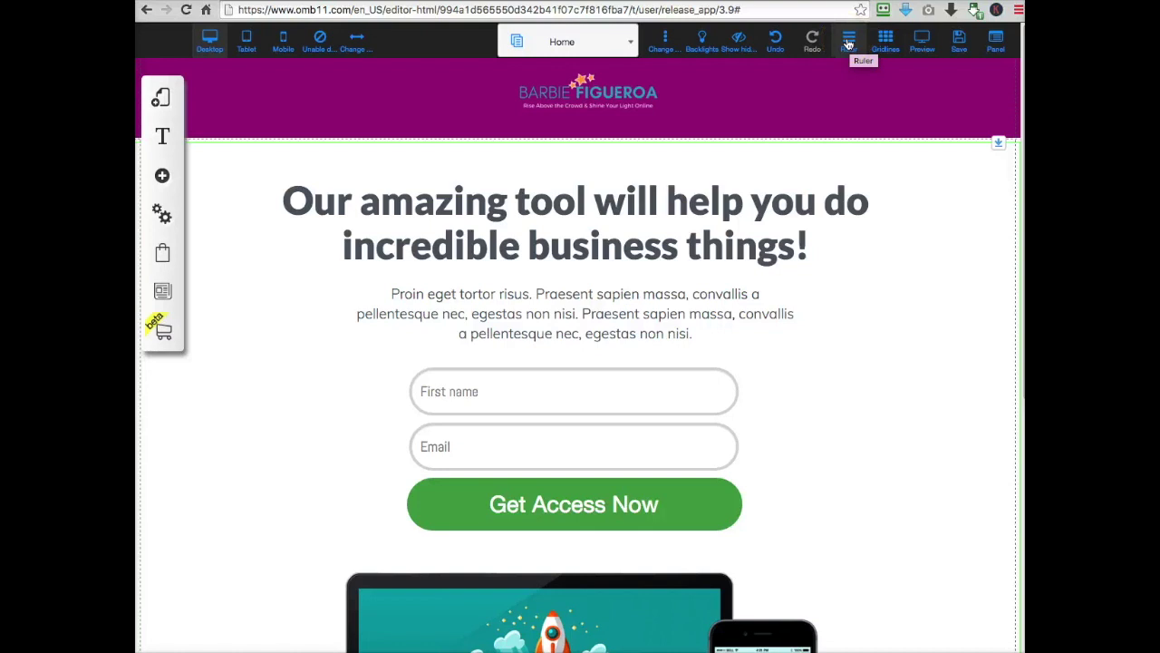
left_click(849, 43)
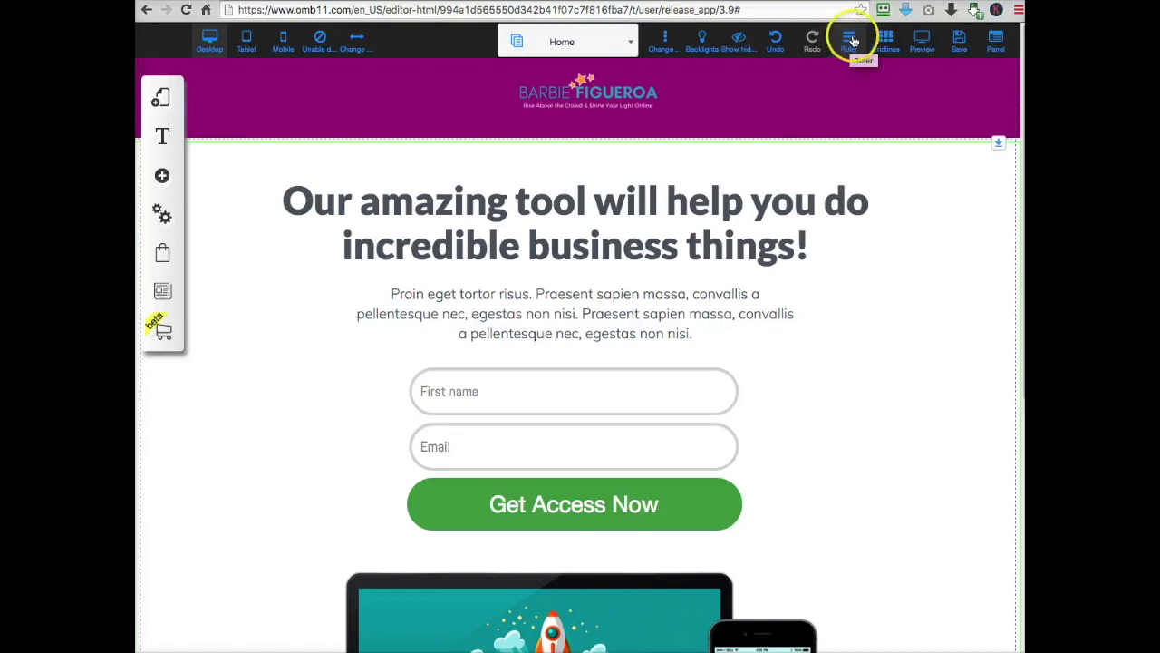
left_click(889, 41)
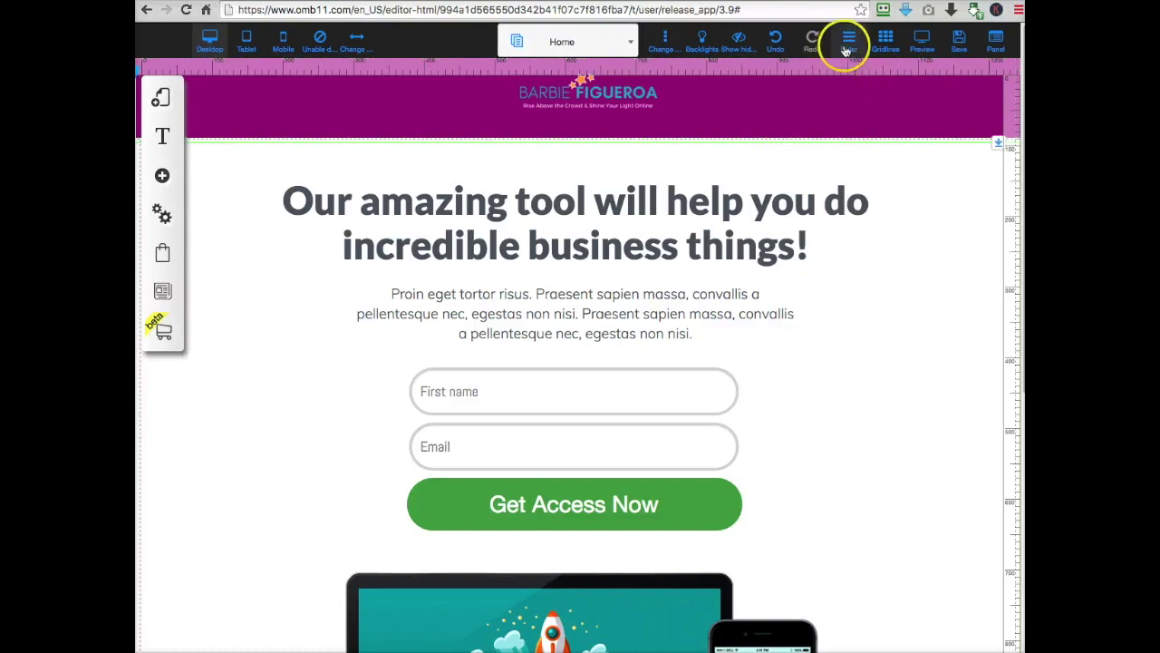
left_click(565, 70)
scroll(813, 352, "down", 1)
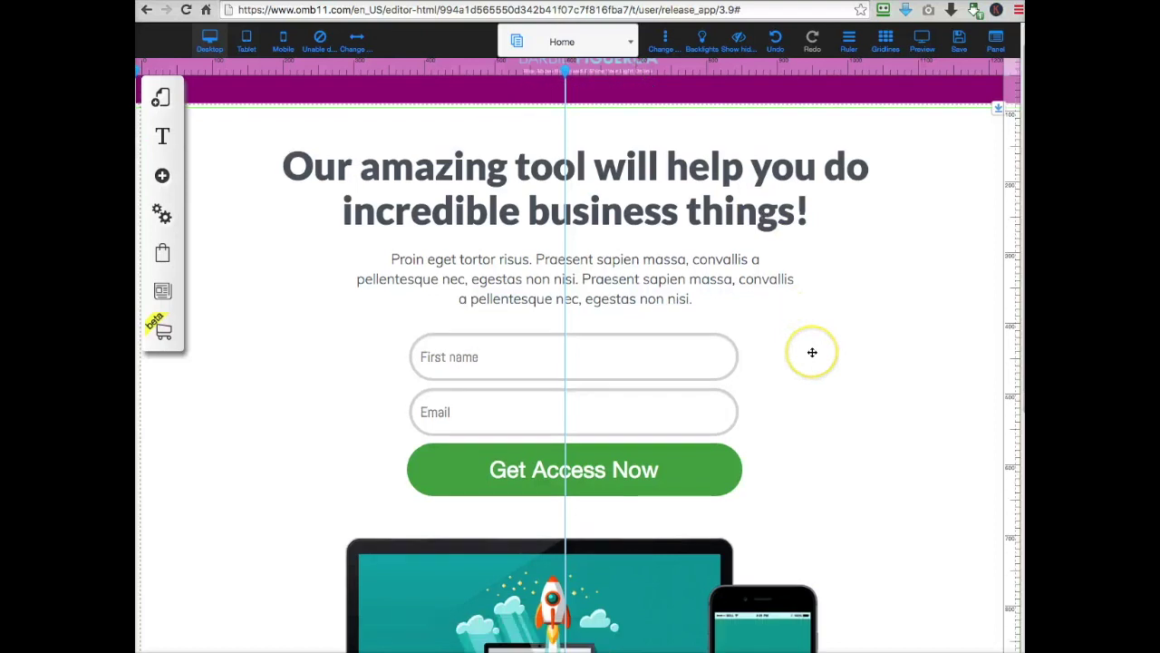
Shift the opt-in form slightly to the left so that it is centred on the vertical guide
scroll(812, 352, "down", 2)
left_click(661, 329)
left_click_drag(661, 329, 650, 331)
key("Left")
key("Left")
key("Left")
Move the device image slightly to the right so that its laptop is centred on the vertical guide
scroll(772, 332, "down", 4)
left_click(681, 332)
left_click_drag(689, 336, 707, 336)
scroll(707, 336, "down", 2)
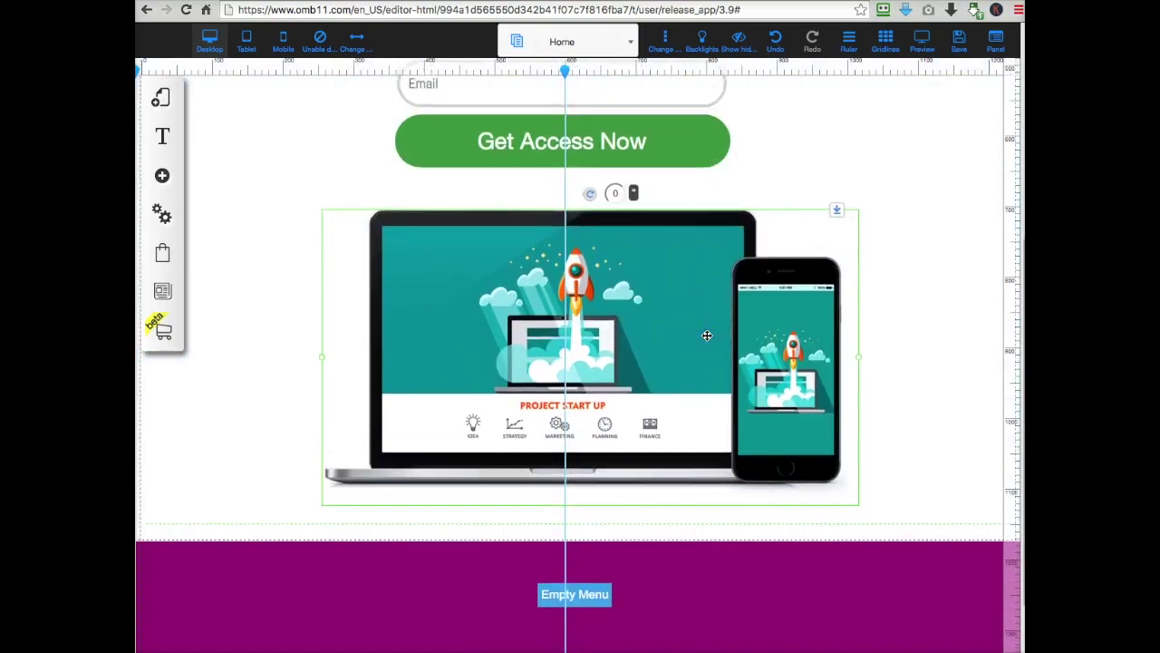
Place a horizontal guide at about the 400 mark, just above the opt-in form, and hide the ruler
scroll(707, 336, "up", 8)
scroll(707, 335, "up", 1)
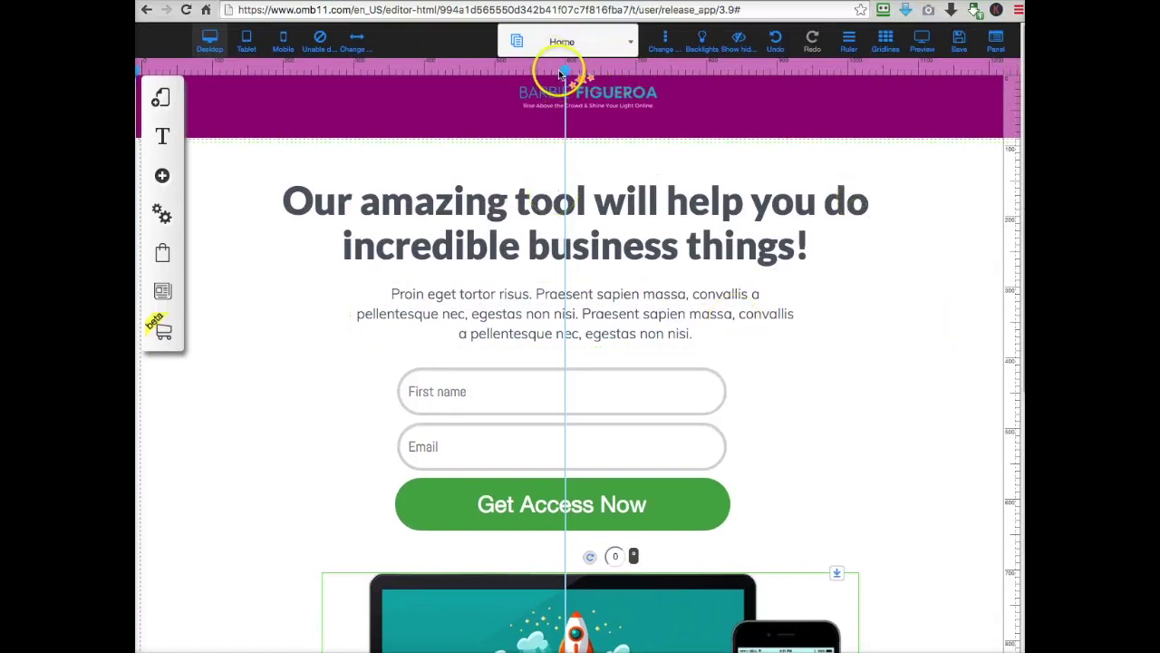
left_click(1008, 356)
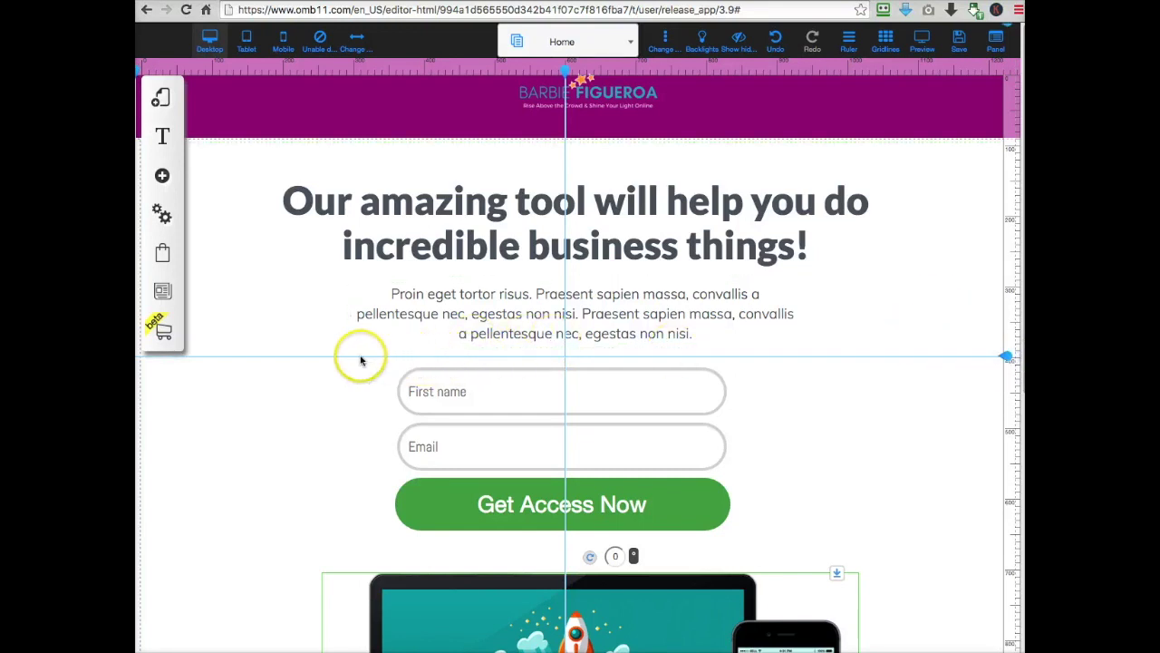
left_click(1007, 357)
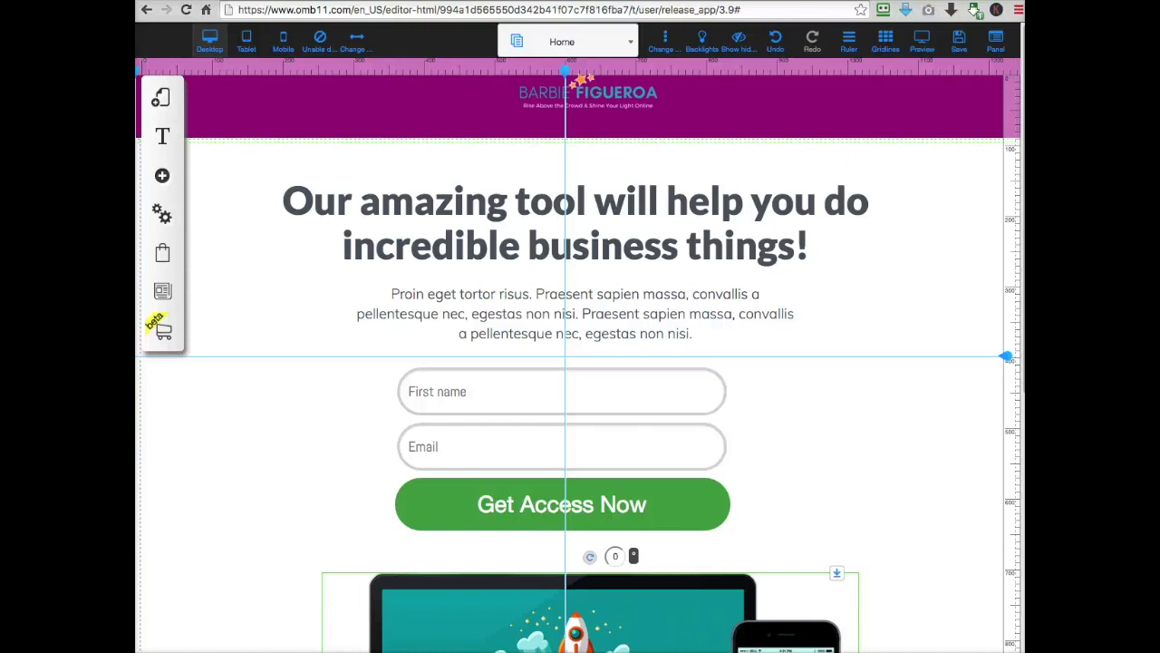
left_click(850, 43)
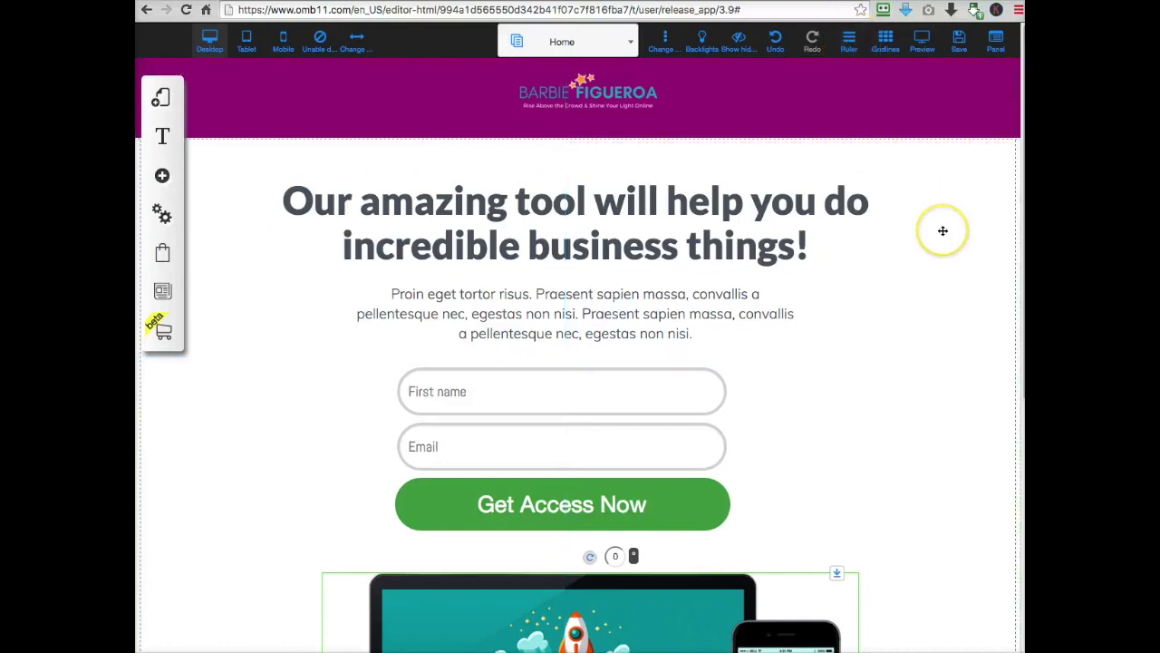
Move the purple footer down to open up blank space beneath the lead-capture banner
scroll(943, 228, "down", 2)
scroll(943, 229, "down", 3)
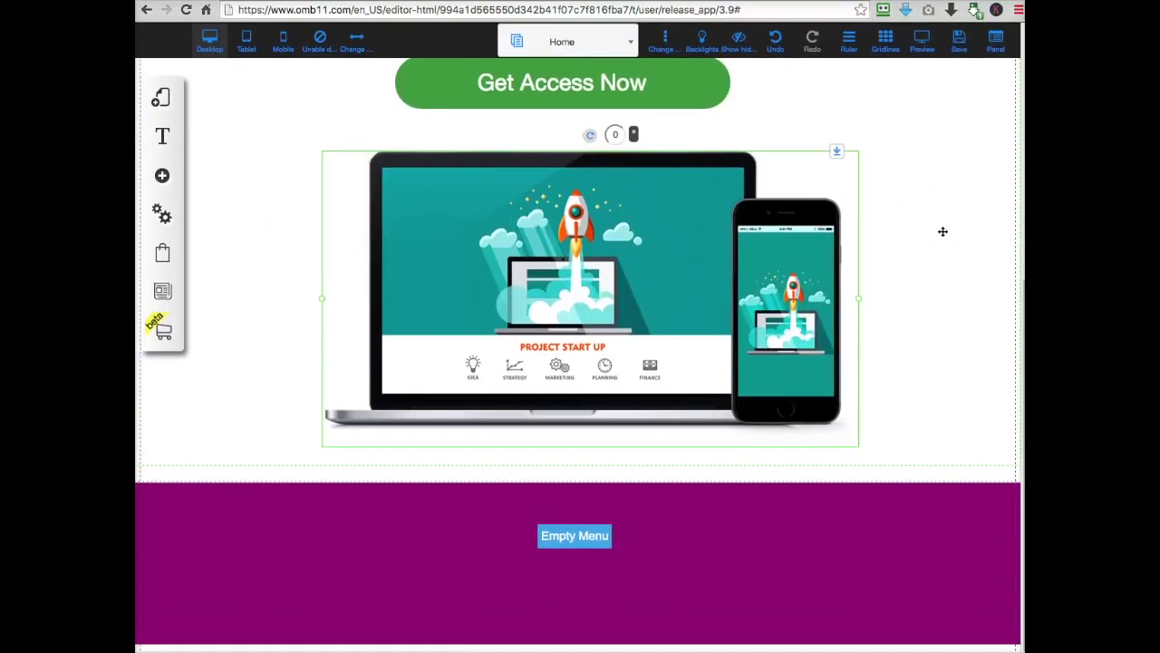
scroll(728, 518, "up", 4)
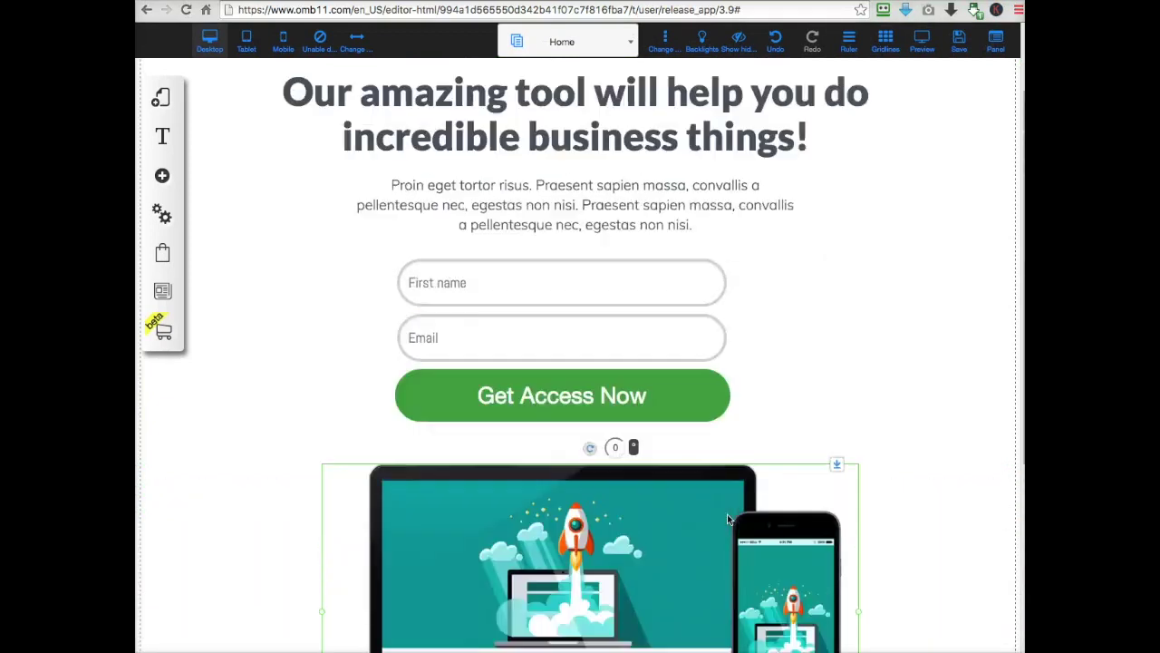
scroll(728, 519, "up", 1)
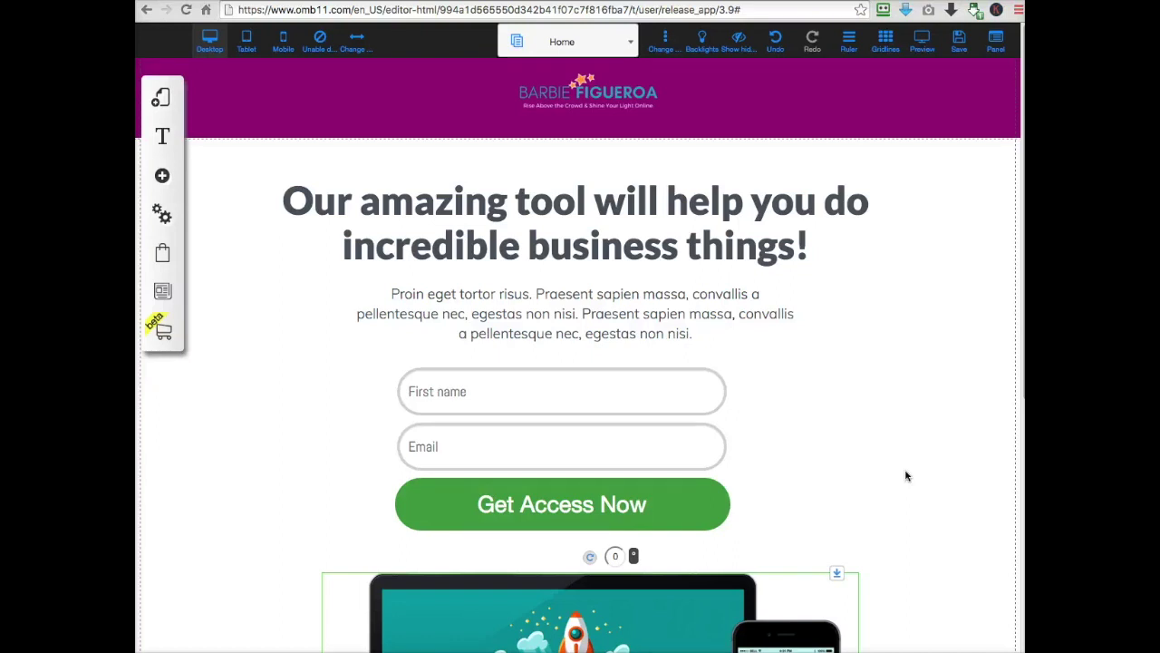
scroll(906, 476, "down", 5)
left_click(811, 526)
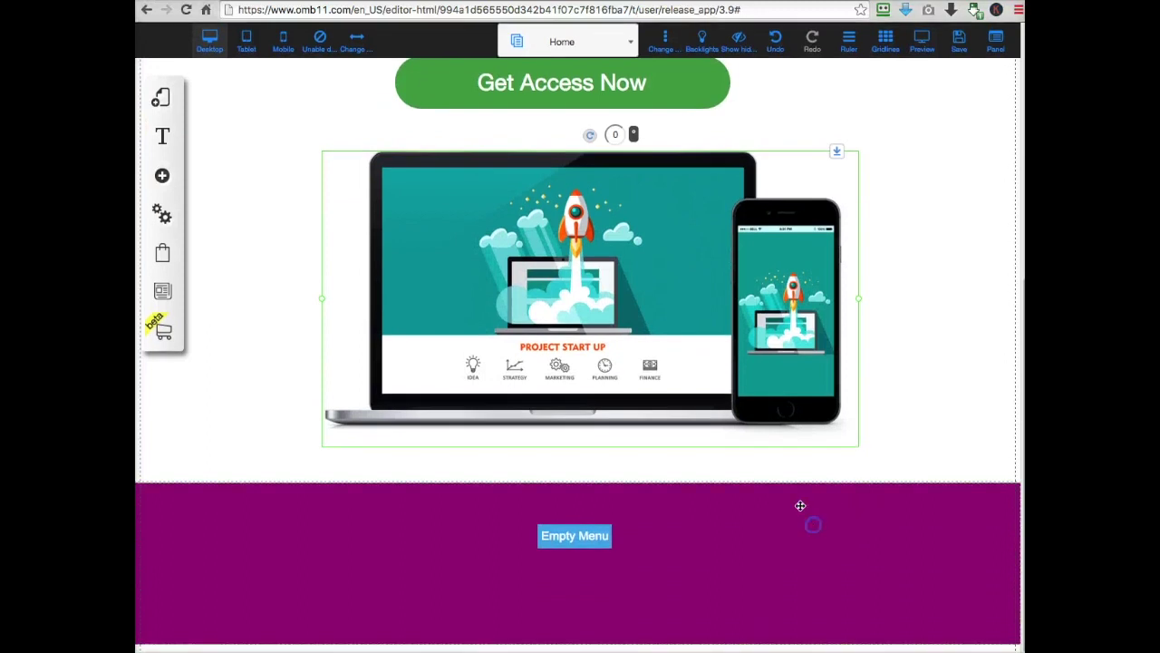
scroll(790, 518, "down", 3)
left_click(800, 204)
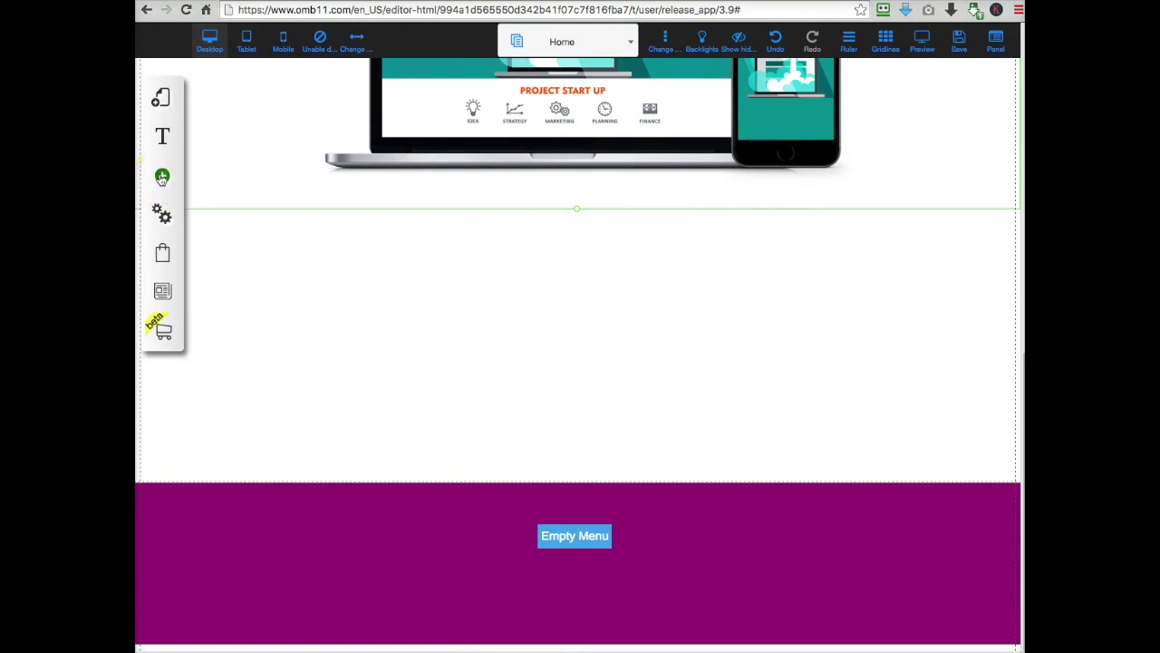
Add the yellow "Our Agent" banner from the About Us category to the Home page
left_click(162, 176)
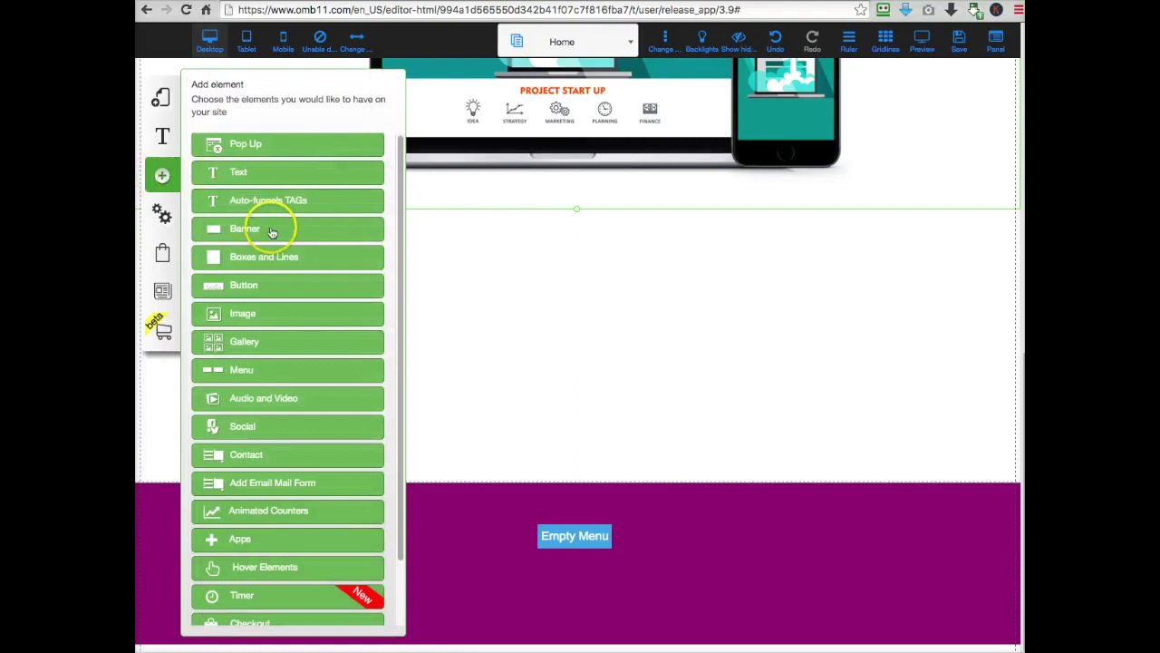
left_click(269, 229)
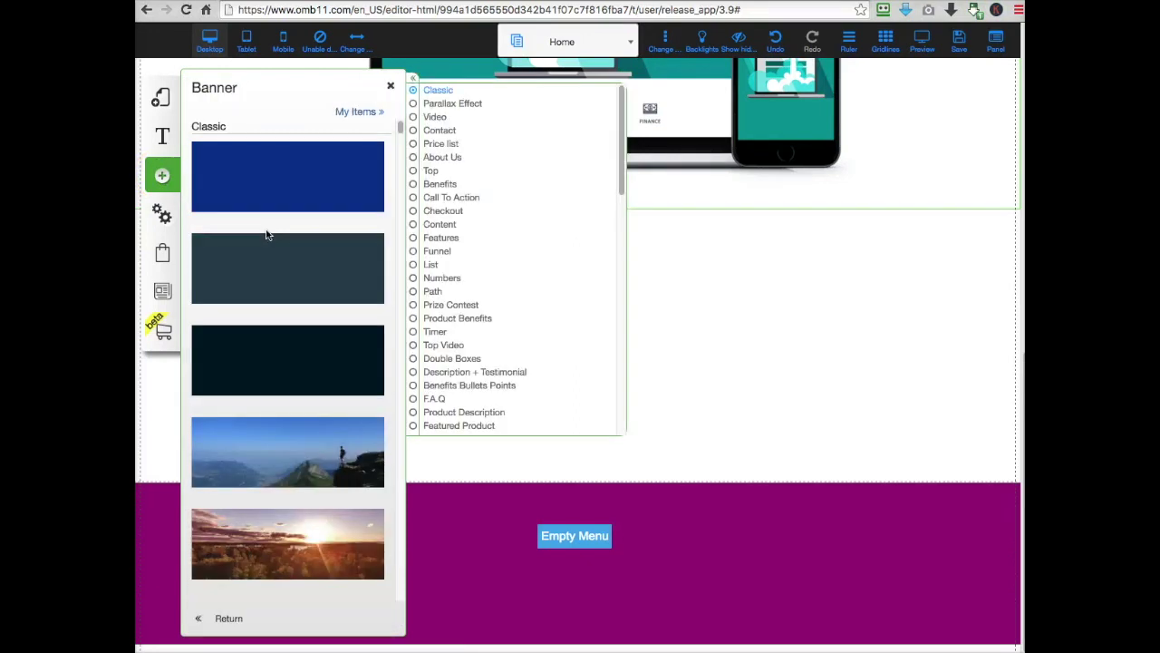
scroll(269, 267, "down", 3)
scroll(269, 267, "down", 10)
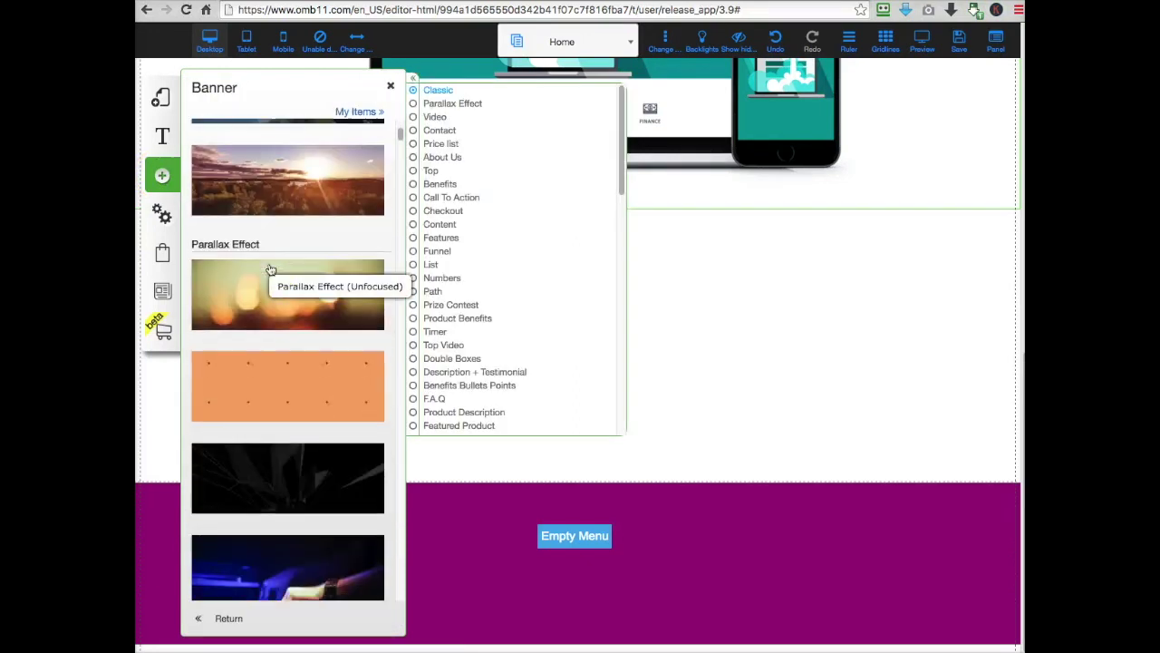
scroll(270, 267, "down", 10)
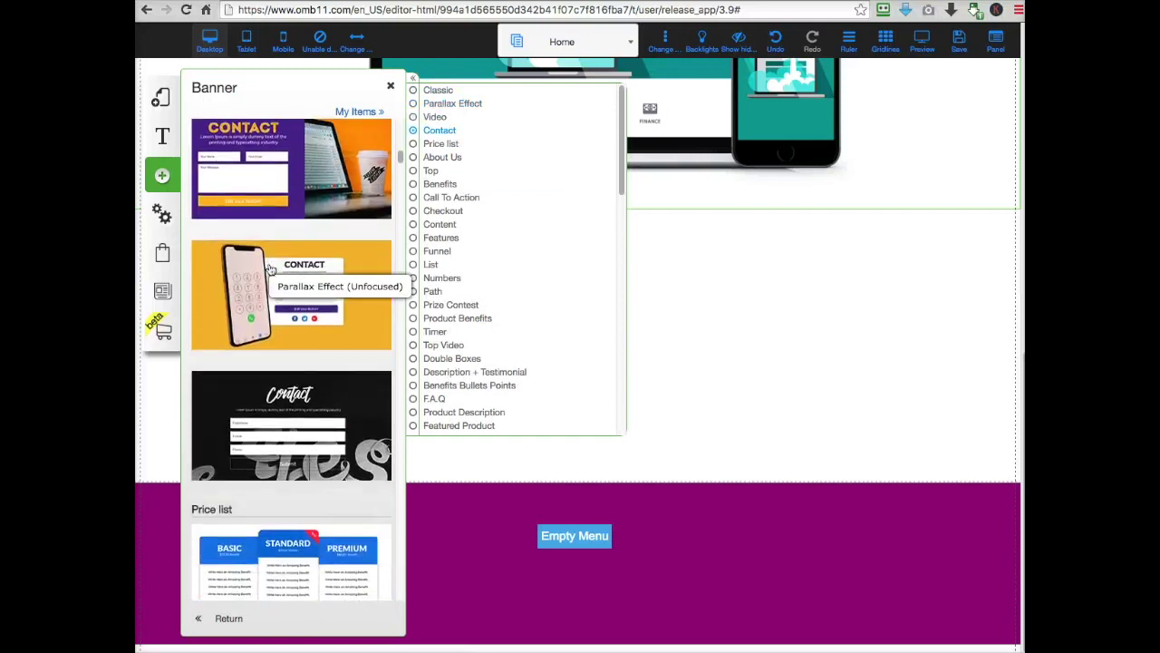
scroll(270, 267, "down", 10)
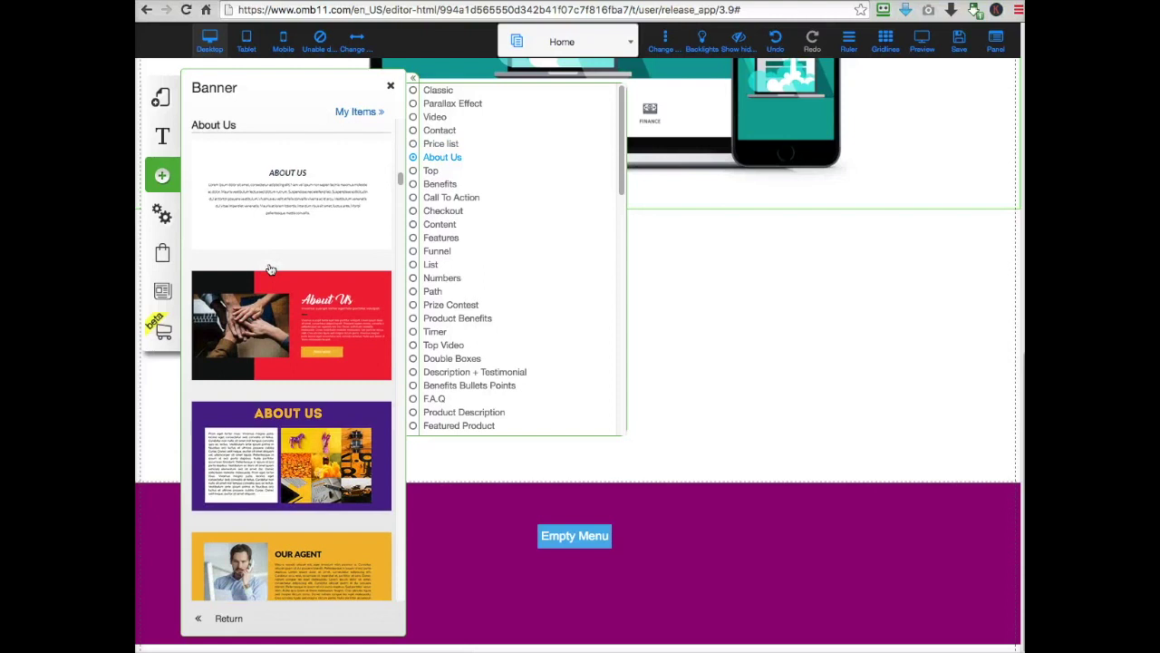
scroll(269, 268, "down", 10)
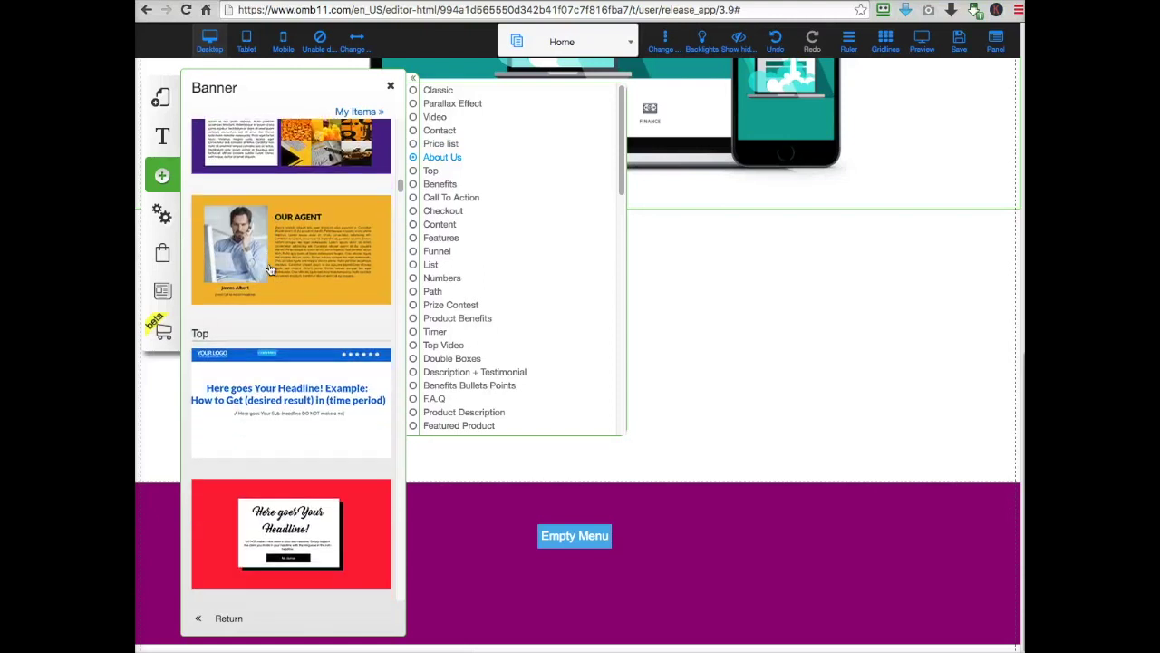
scroll(270, 268, "down", 10)
scroll(270, 269, "up", 8)
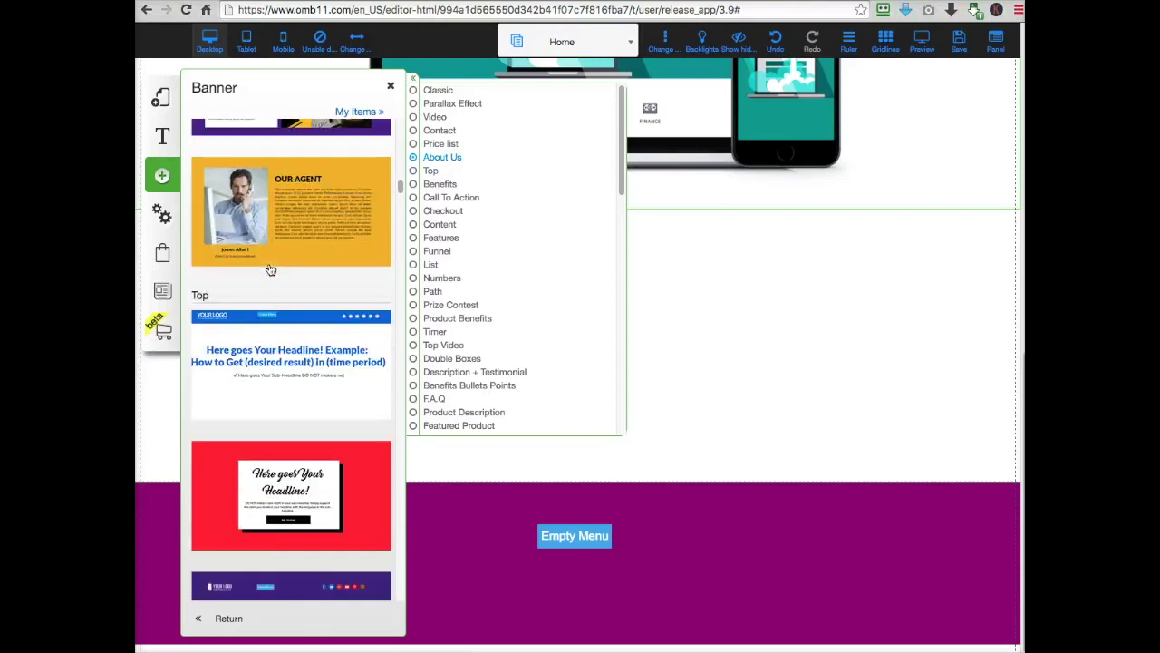
left_click_drag(240, 213, 281, 263)
mouse_move(790, 313)
left_mouse_down()
mouse_move(837, 313)
mouse_move(789, 319)
left_mouse_up()
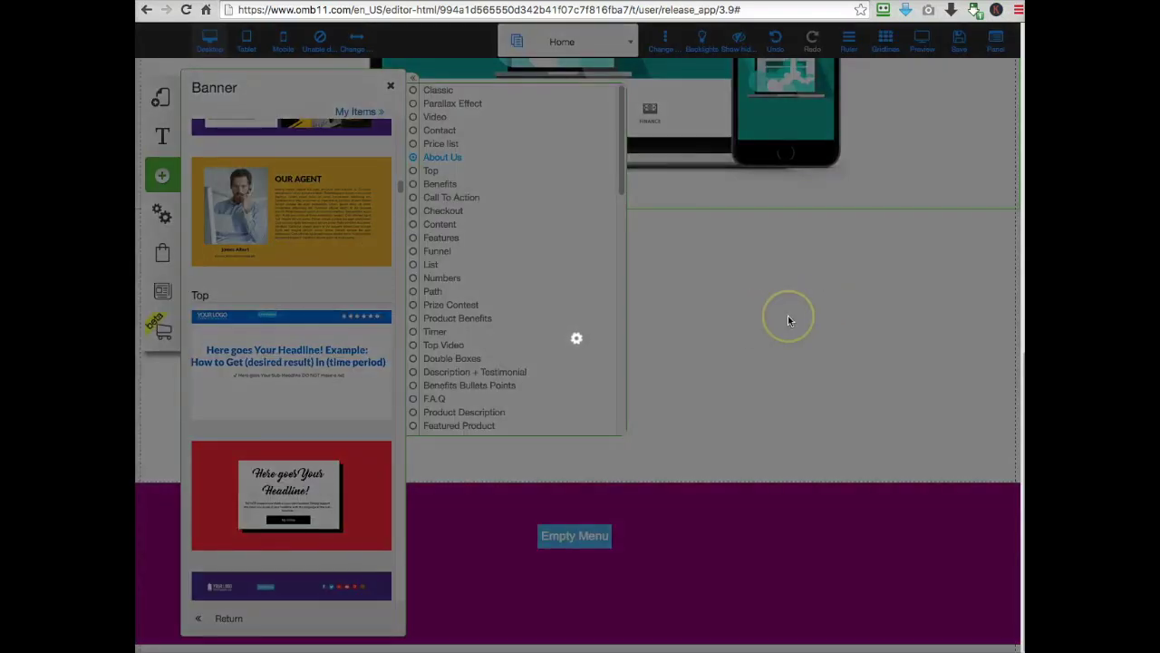
Move the "Our Agent" banner down so that it starts directly below the lead-capture banner
scroll(788, 315, "up", 5)
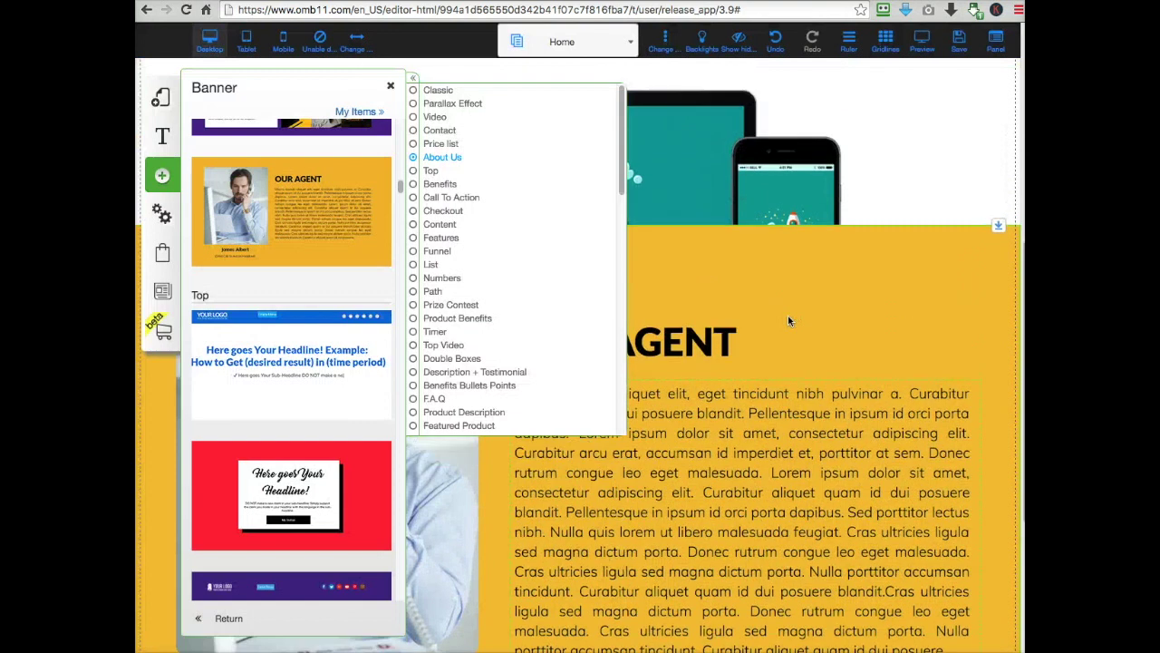
left_click(932, 226)
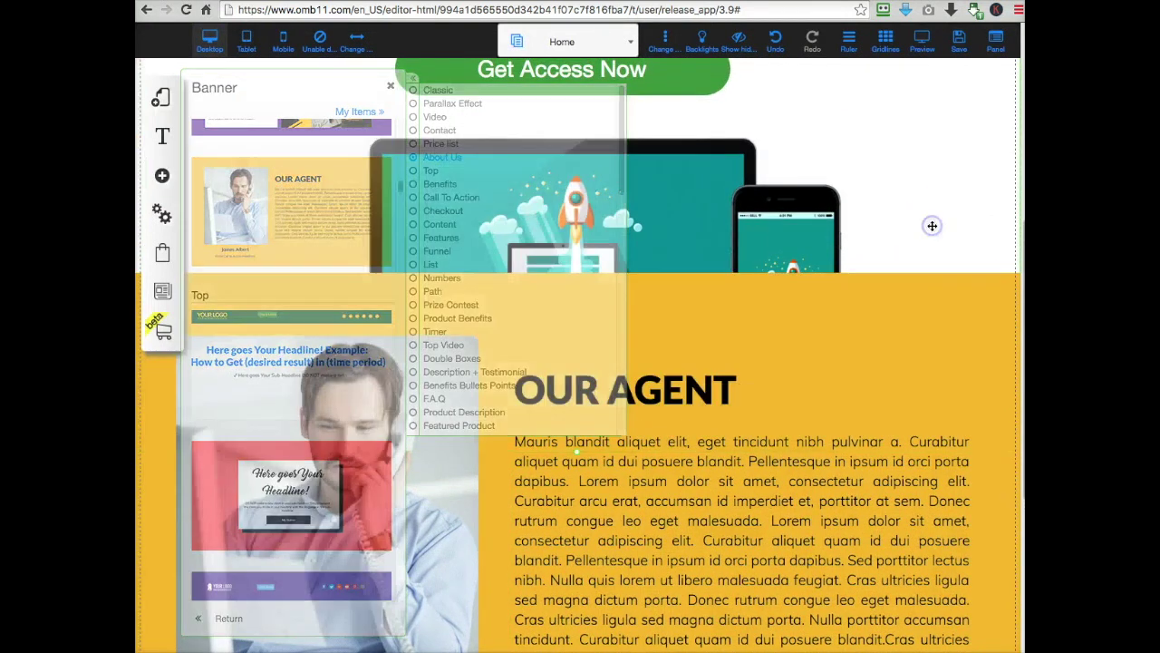
left_click_drag(931, 274, 909, 520)
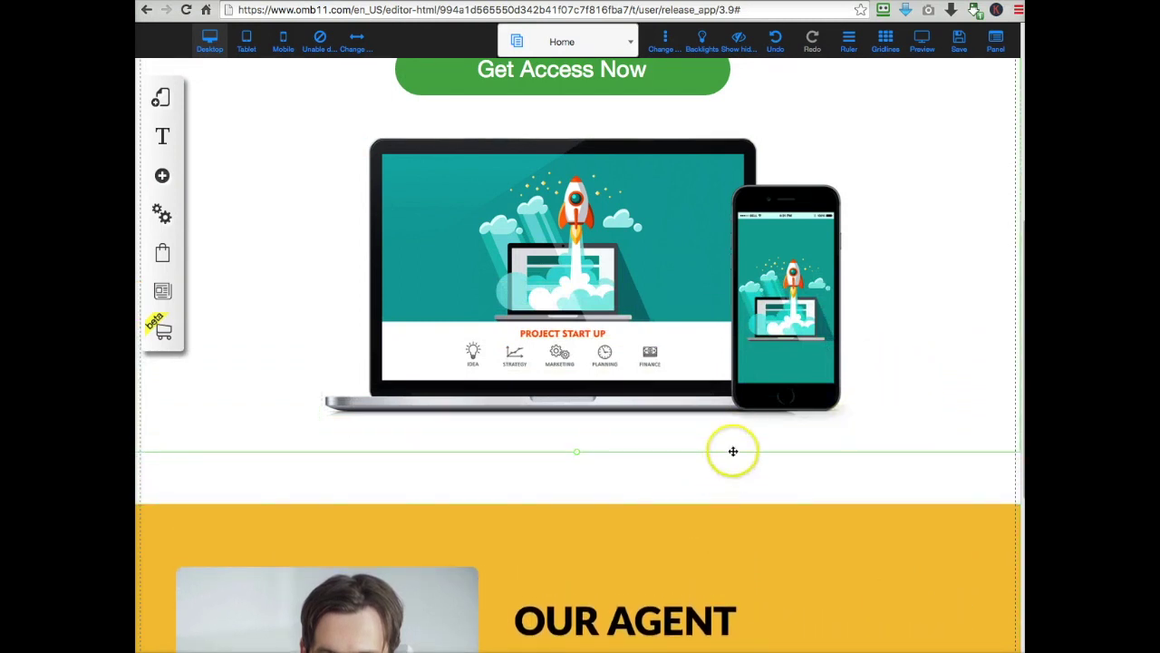
left_click_drag(684, 526, 673, 438)
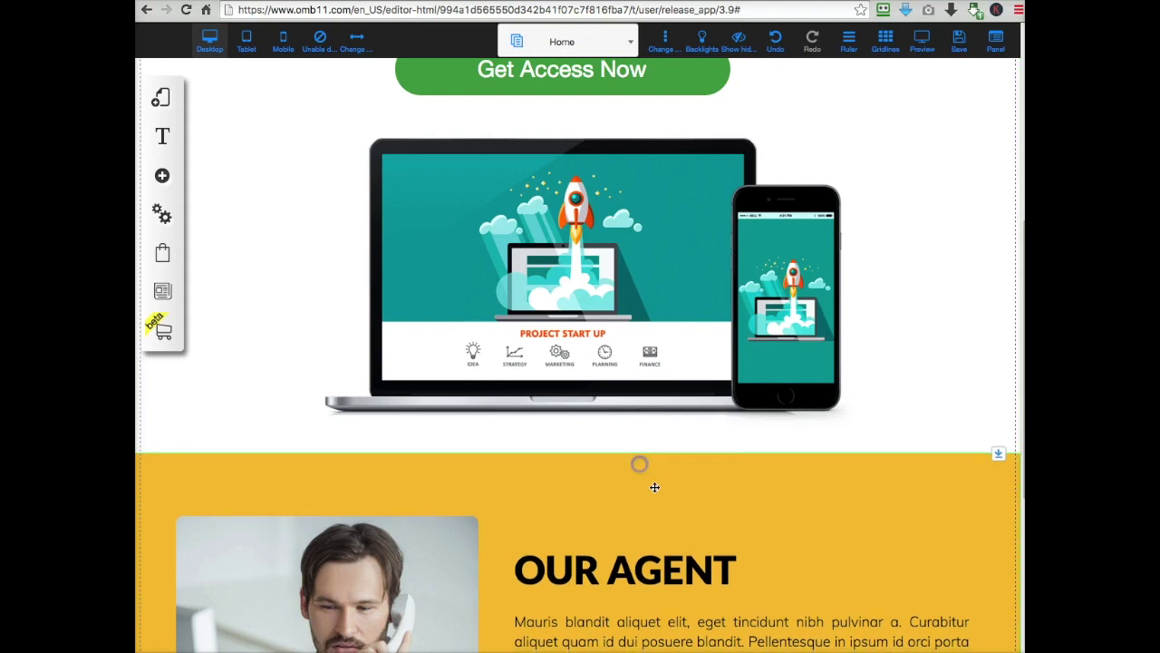
Move the purple footer down to the lower edge of the "Our Agent" banner
scroll(665, 494, "down", 4)
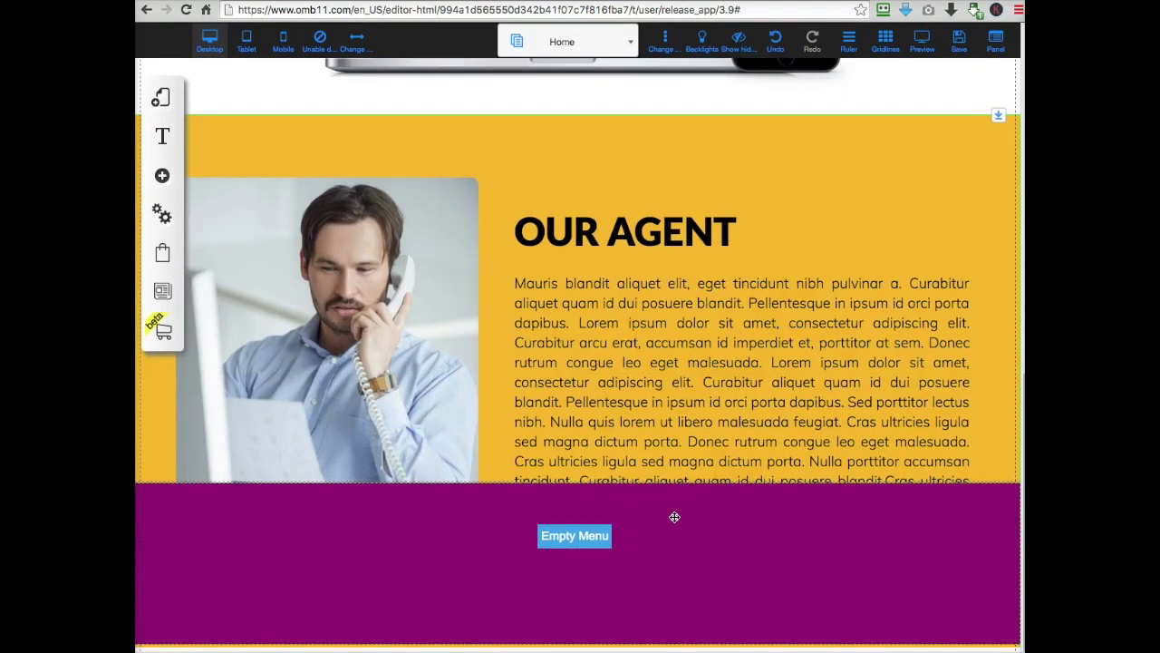
scroll(679, 509, "down", 5)
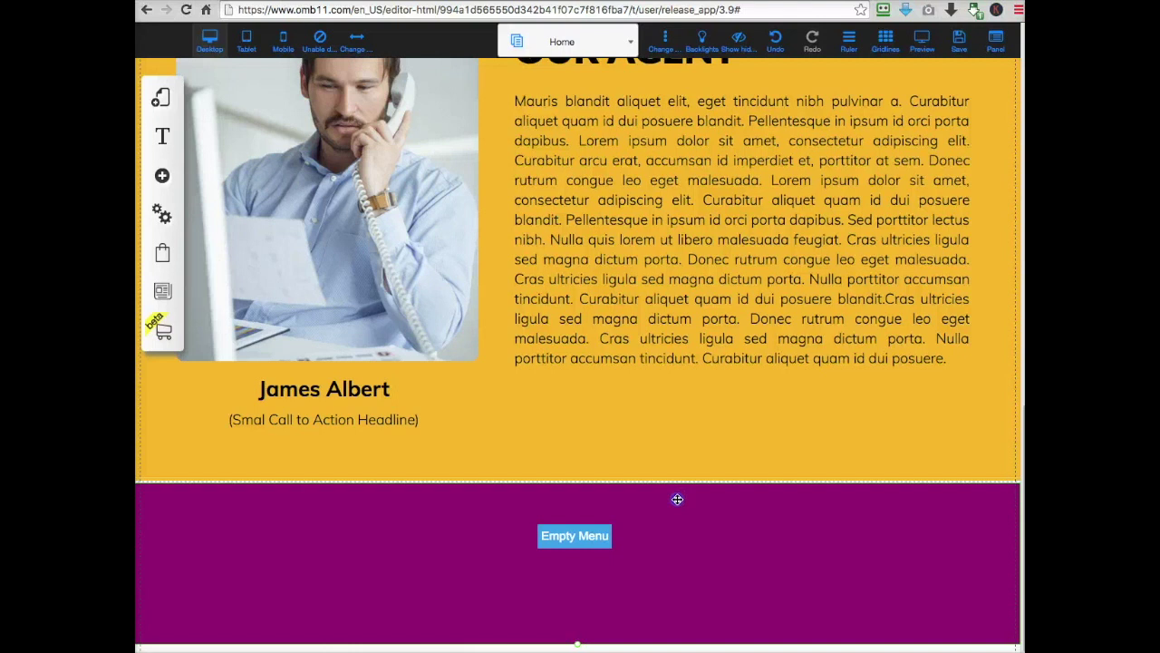
left_click(678, 499)
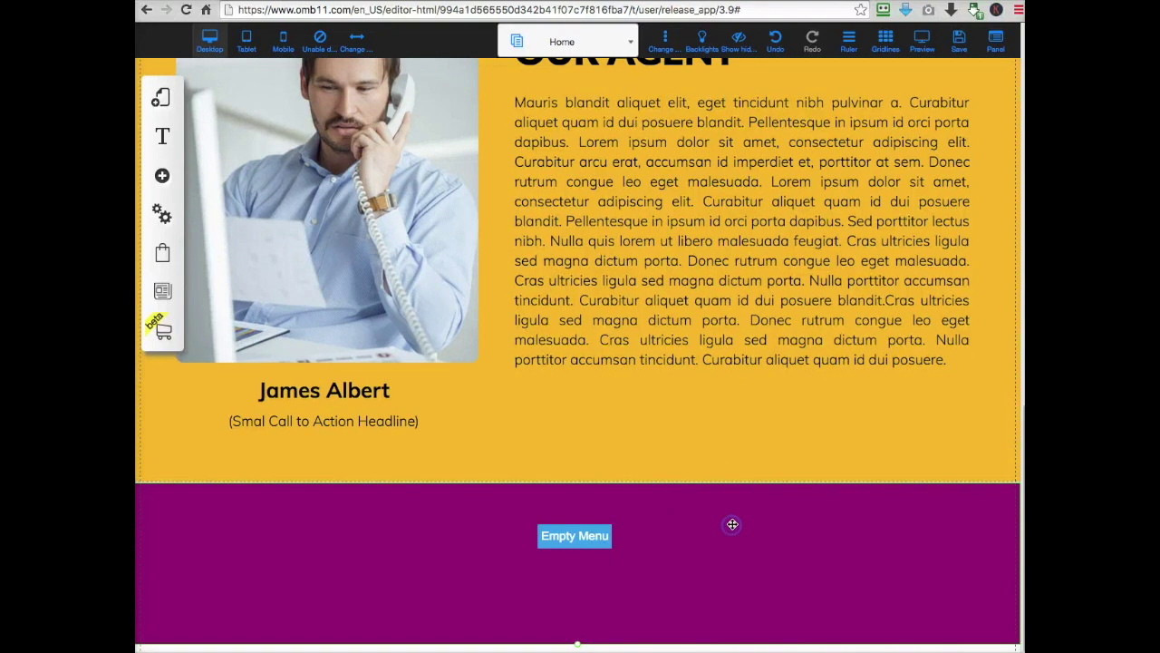
Delete the box with the agent's photo from the "Our Agent" banner
scroll(676, 421, "up", 3)
left_click(365, 263)
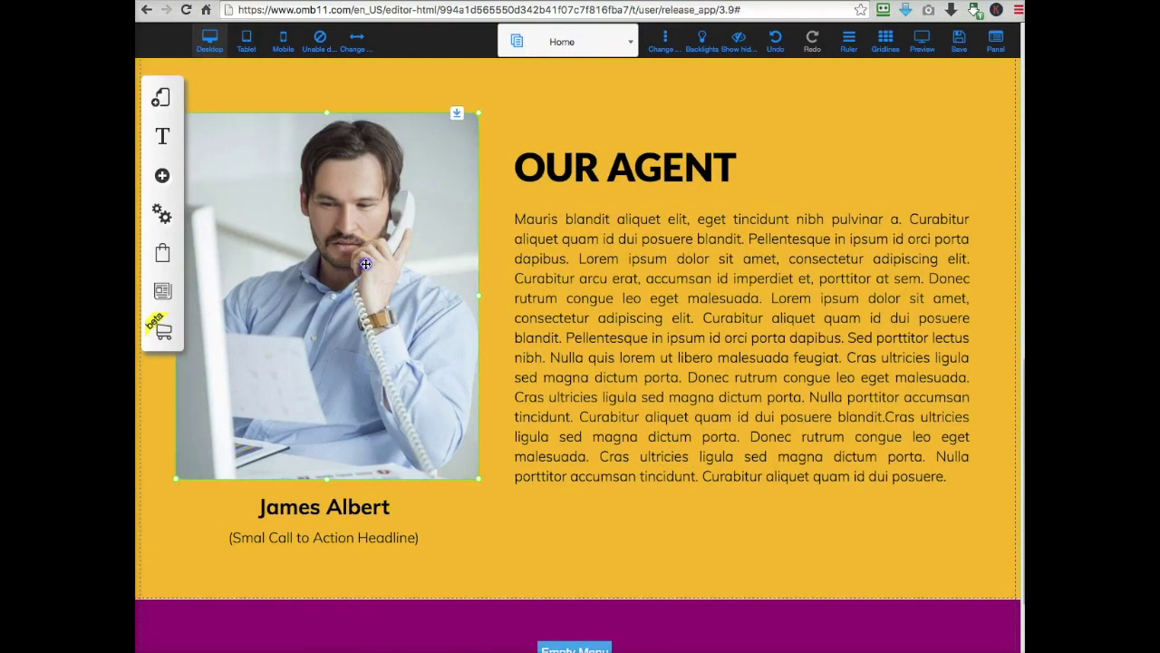
left_click(366, 262)
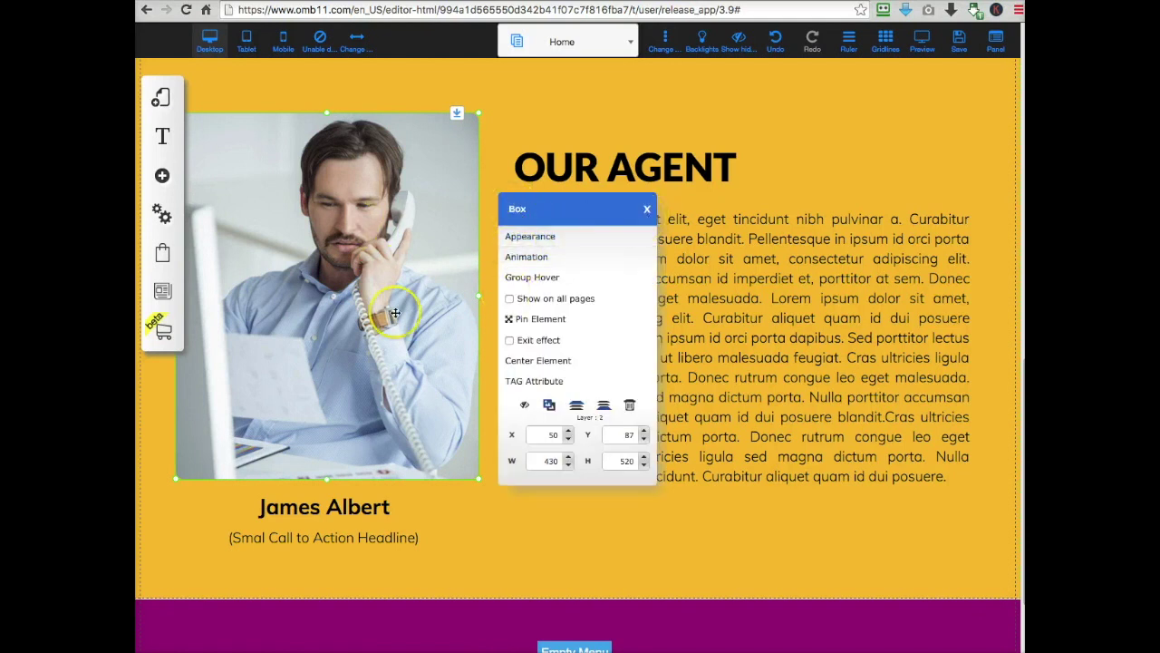
left_click(630, 407)
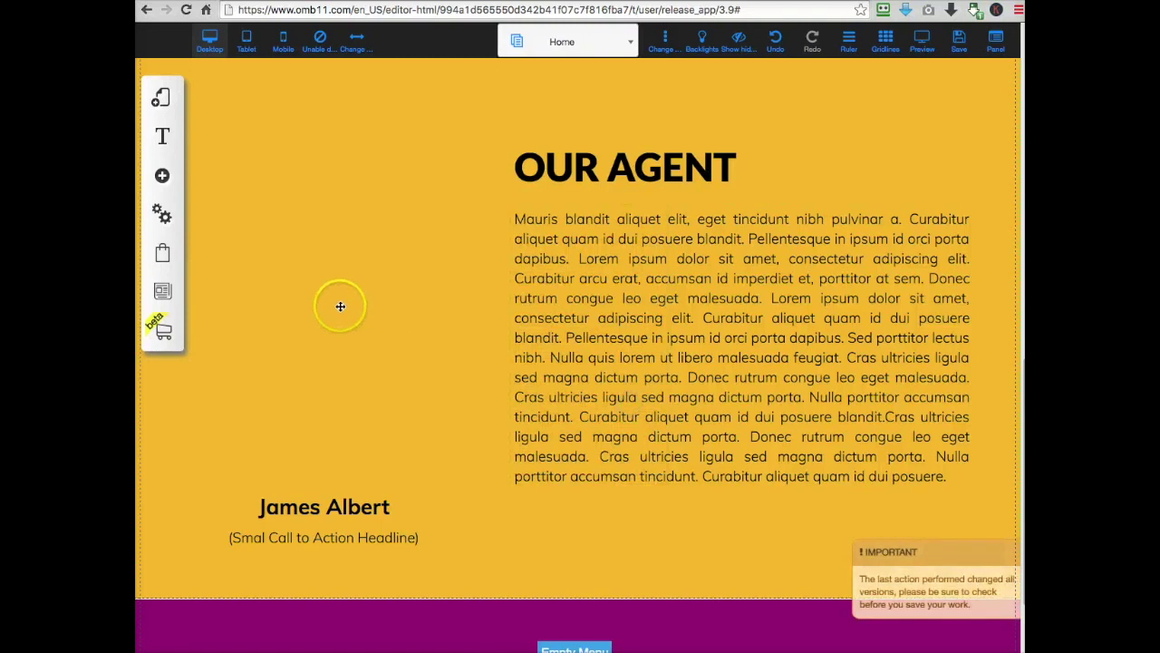
Add a standard Image element and place it above the agent's name, where the deleted photo was
left_click(163, 176)
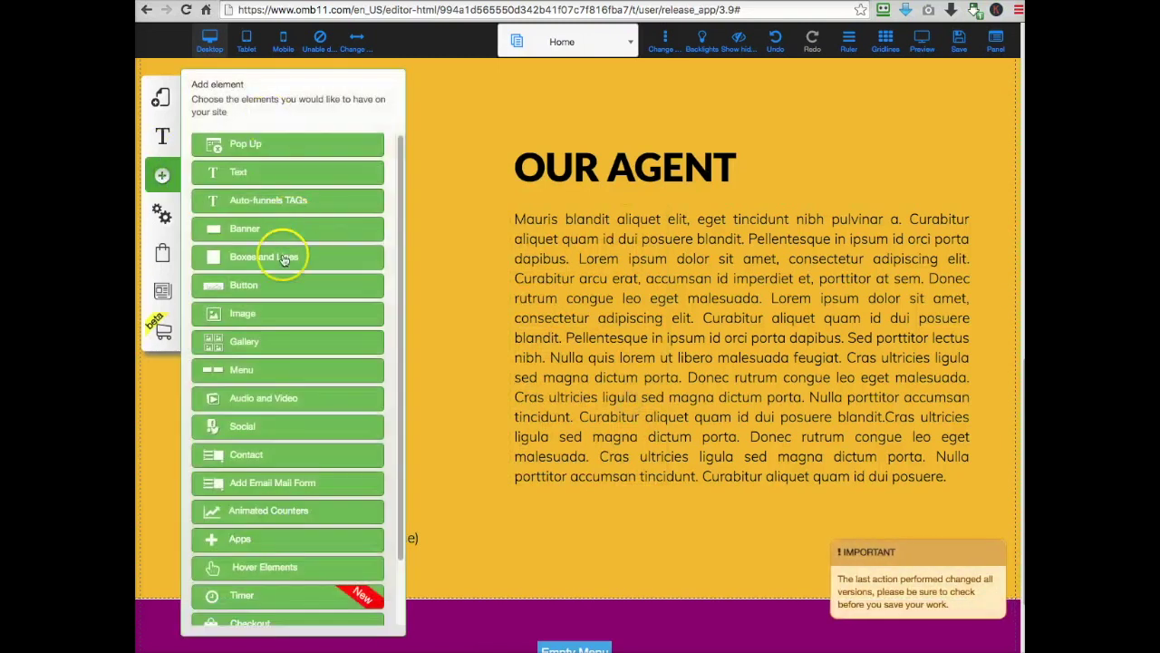
left_click(252, 316)
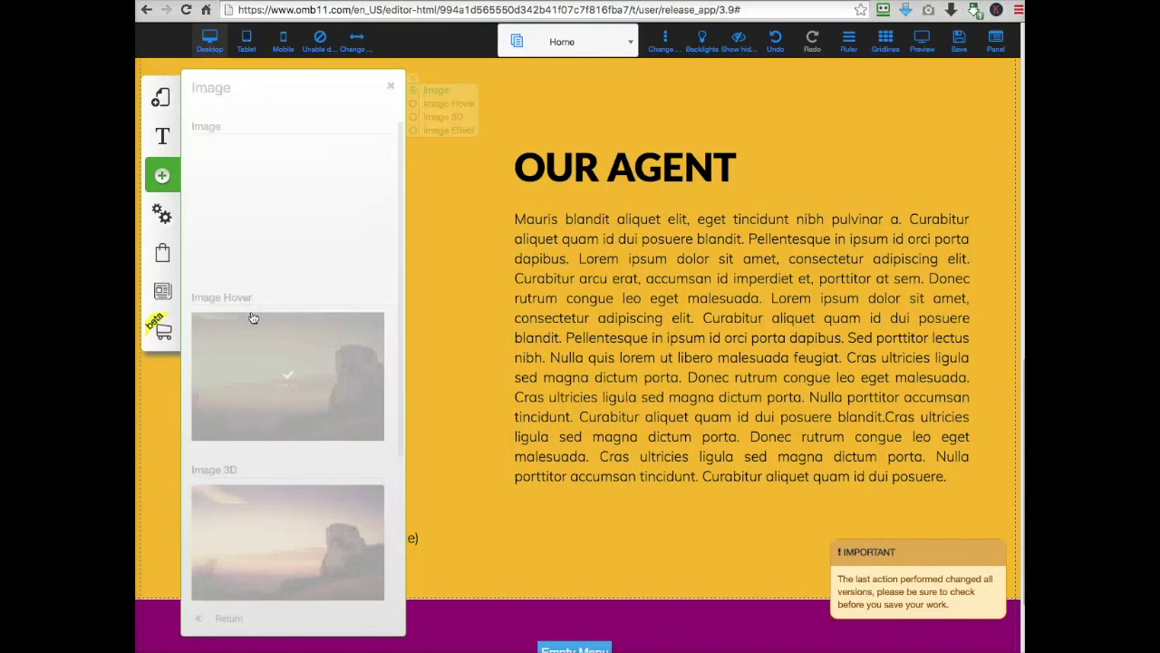
left_click(287, 195)
left_click(722, 295)
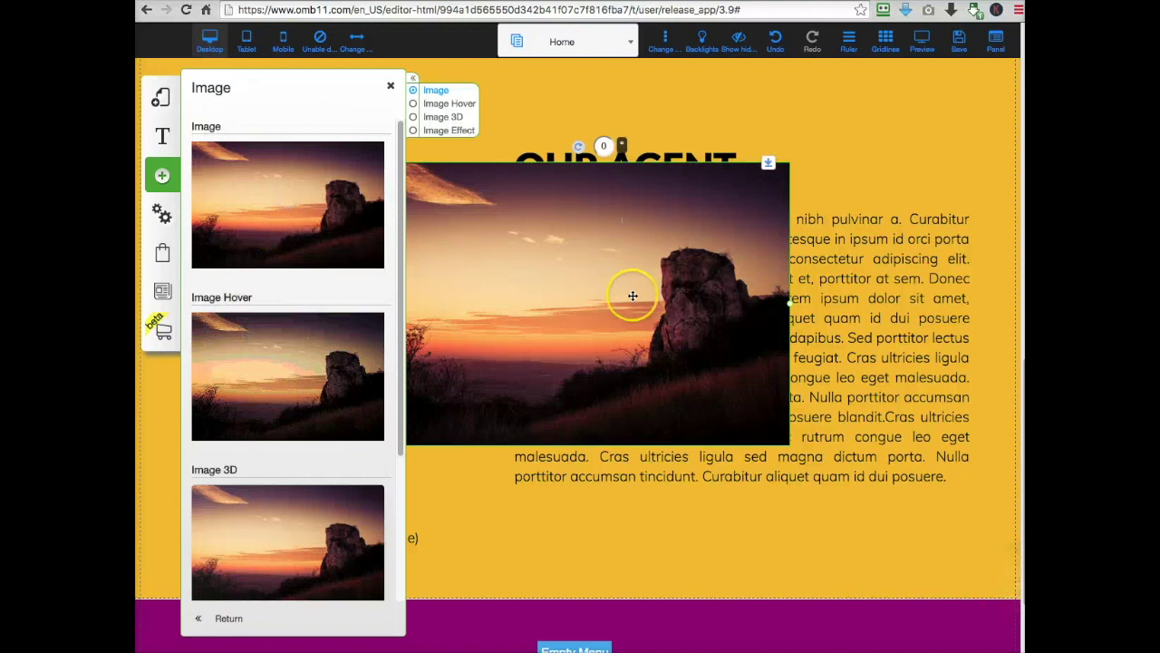
left_click_drag(591, 296, 409, 281)
Replace the sunset placeholder picture with the portrait against the colourful brick wall from My File
left_click(410, 281)
left_click(538, 156)
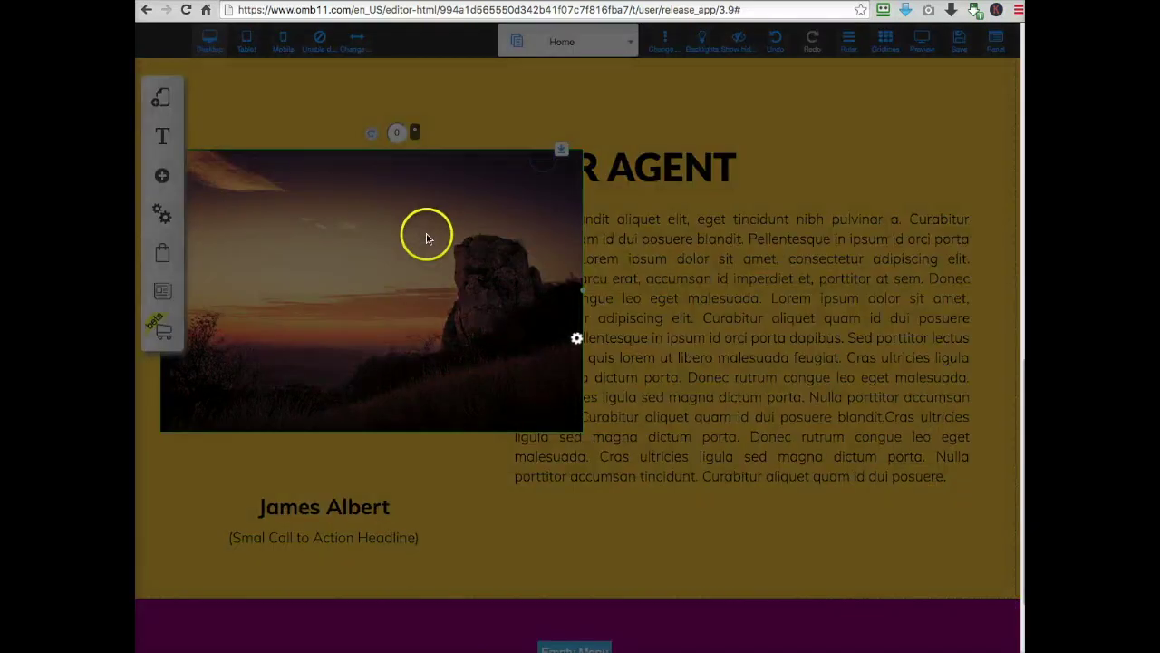
scroll(700, 377, "down", 10)
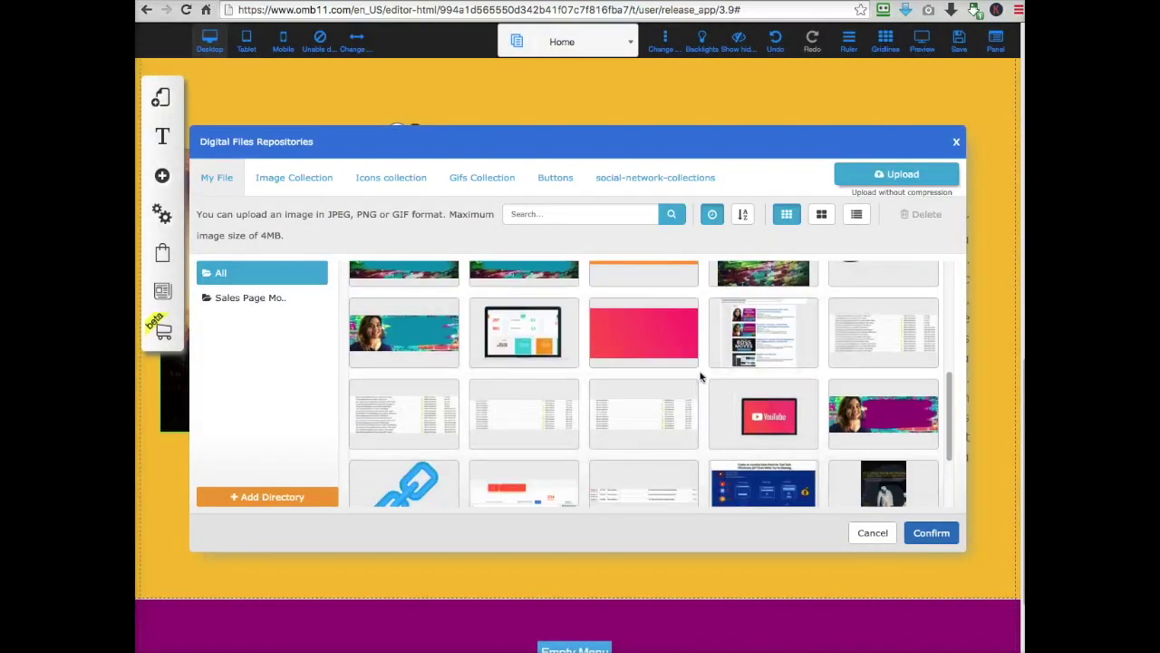
scroll(700, 377, "down", 10)
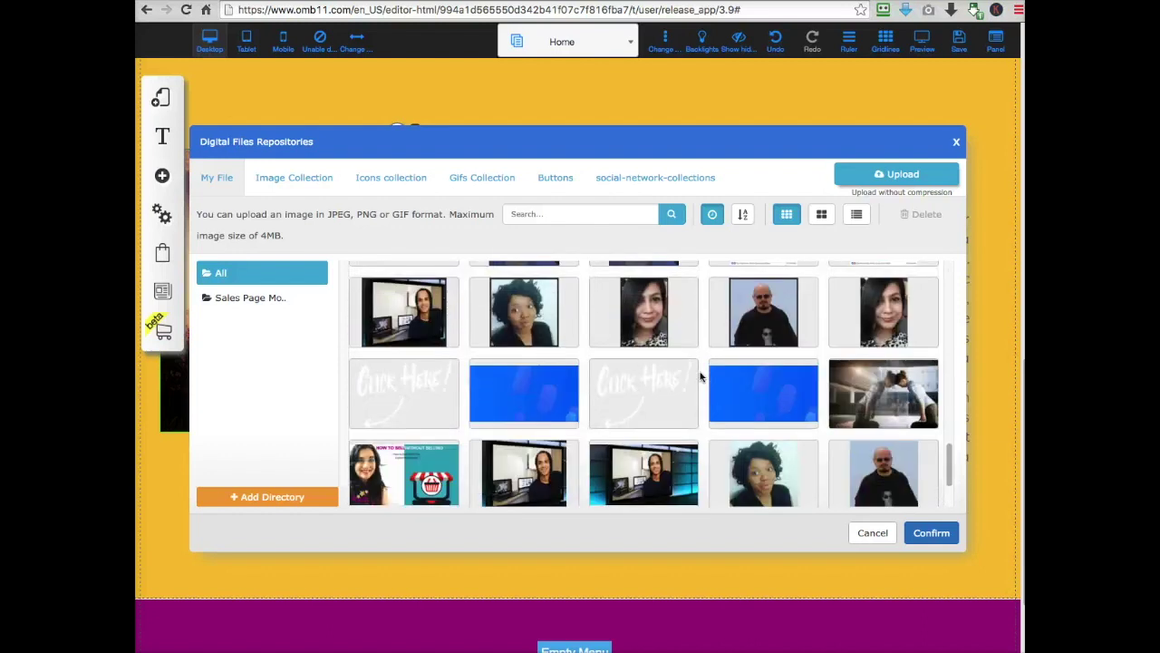
scroll(700, 376, "down", 2)
left_click(689, 391)
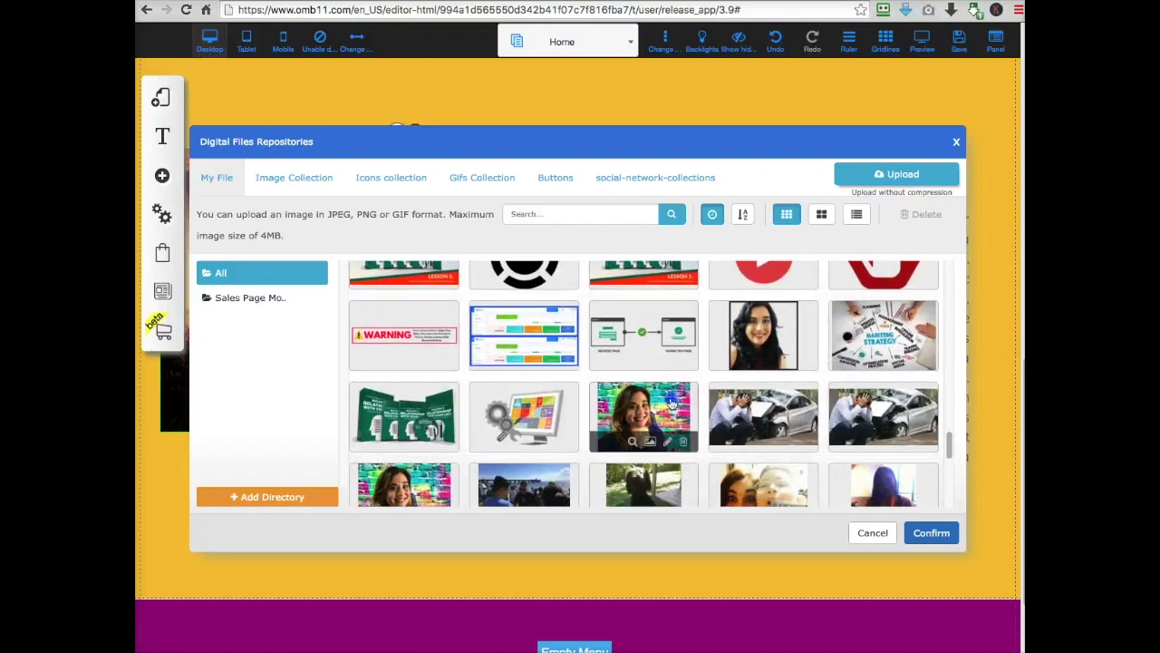
left_click(917, 534)
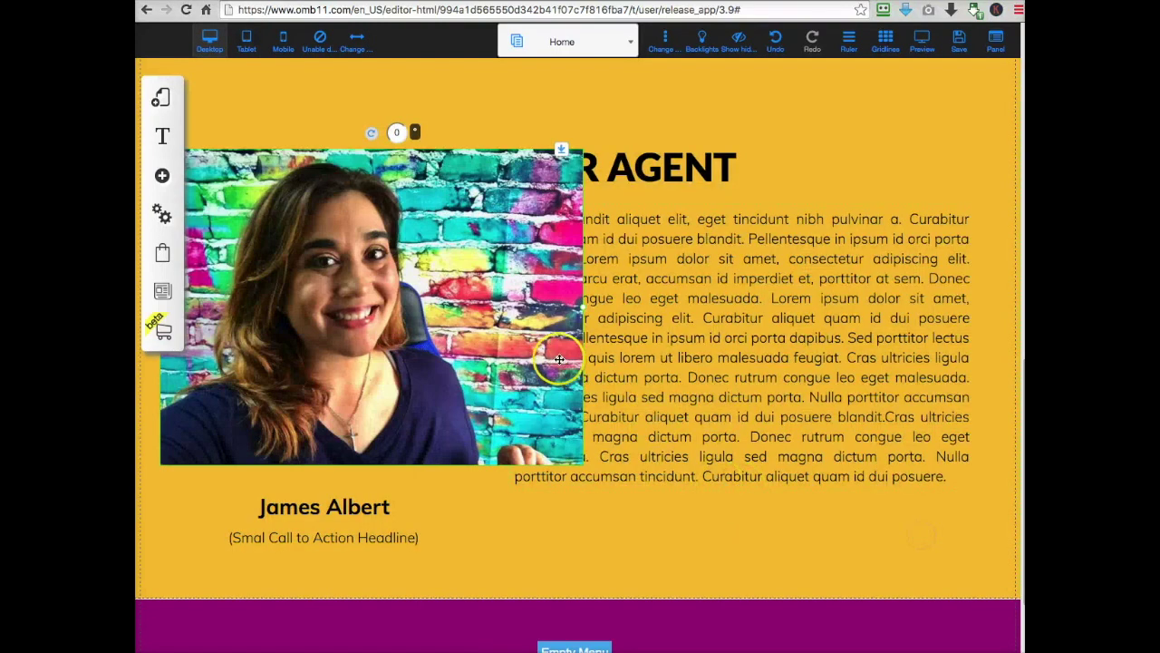
Shrink the portrait to fit the space beside the agent text and place it just above the agent's name
left_click_drag(585, 313, 496, 266)
left_click_drag(398, 293, 392, 343)
Replace the "OUR AGENT" heading text with "Your Instructor"
left_click(543, 177)
left_click(524, 172)
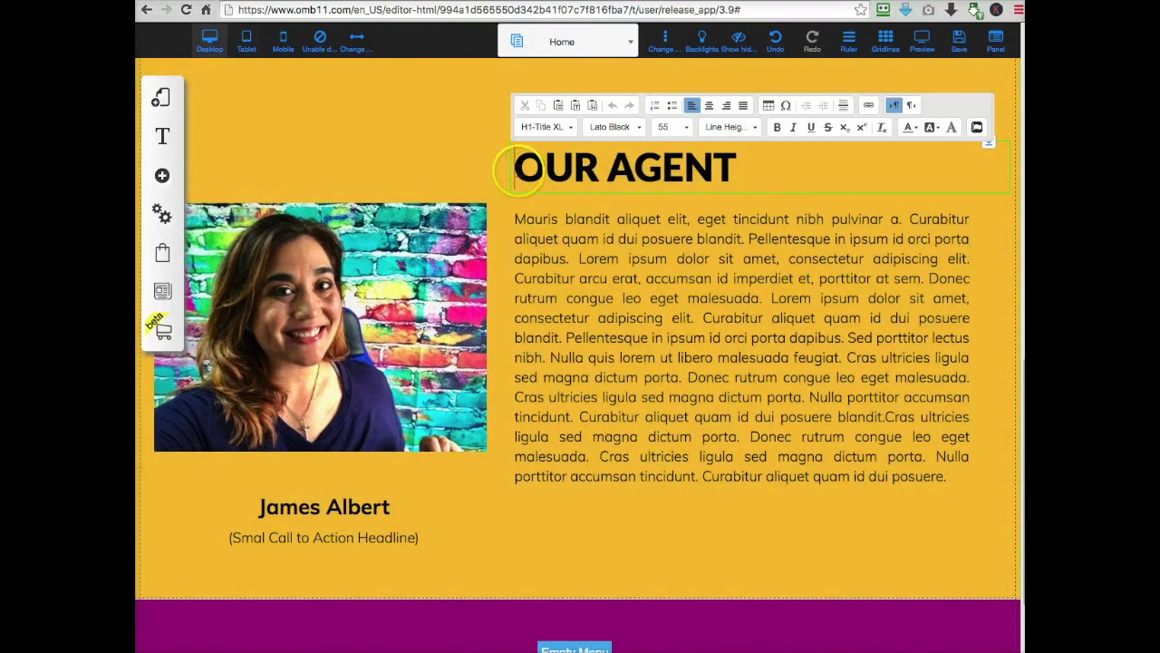
left_click_drag(517, 170, 745, 172)
type("Your Instructor")
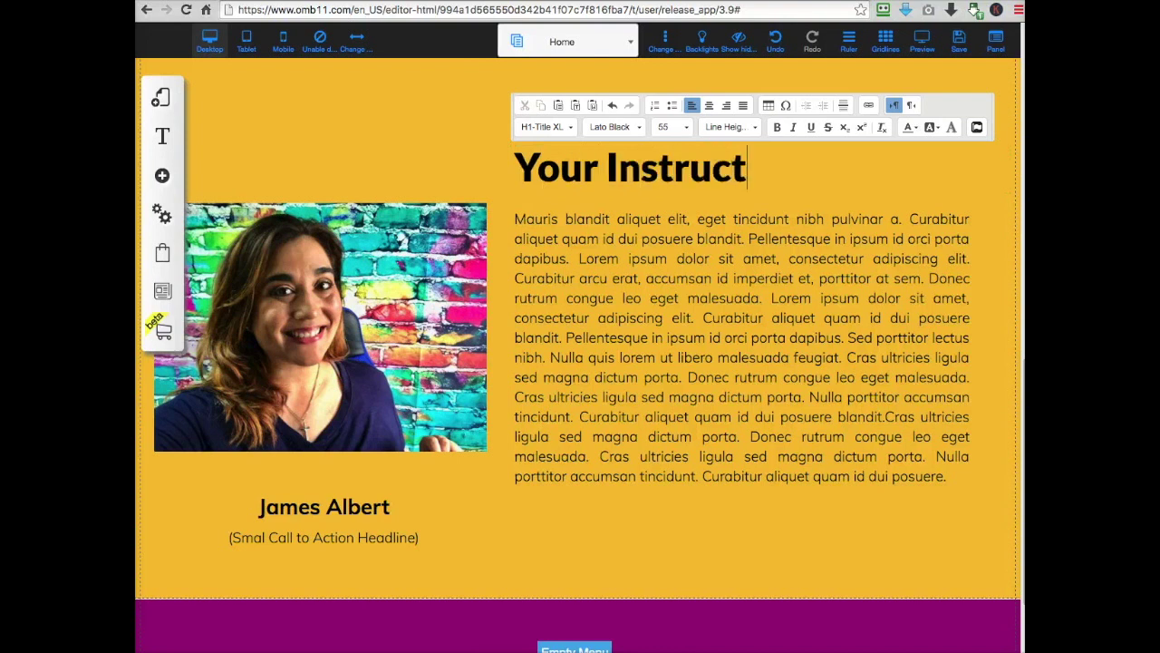
Replace the placeholder name below the portrait with the instructor's full name
left_click(332, 509)
left_click_drag(238, 507, 390, 513)
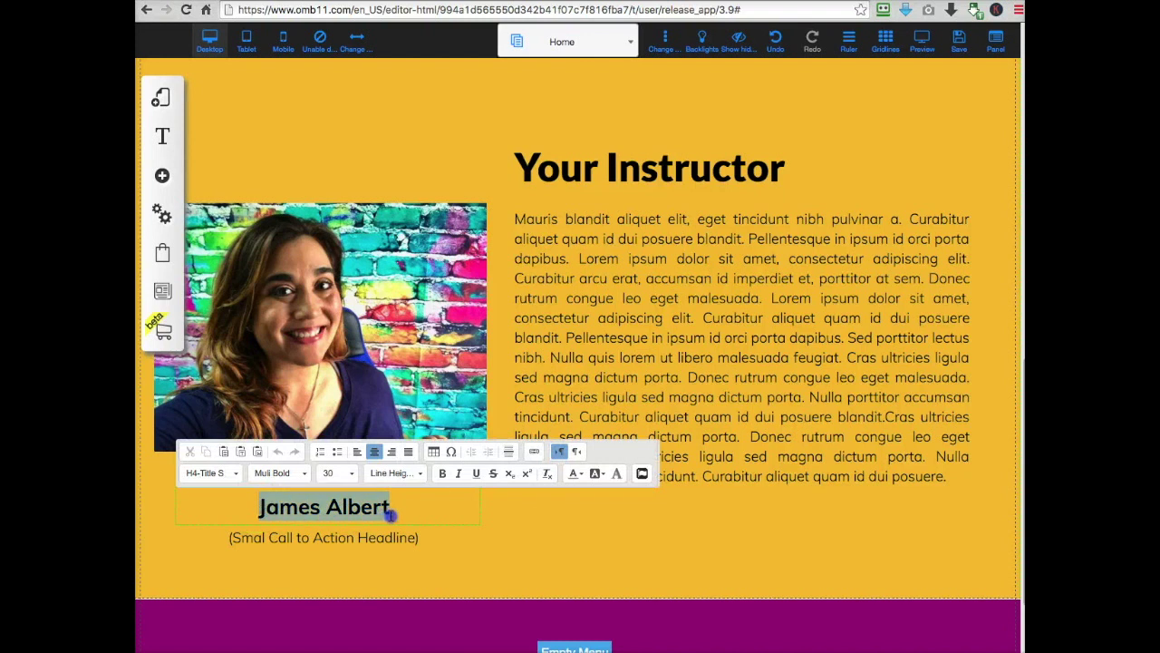
type("Barbie Figueroa")
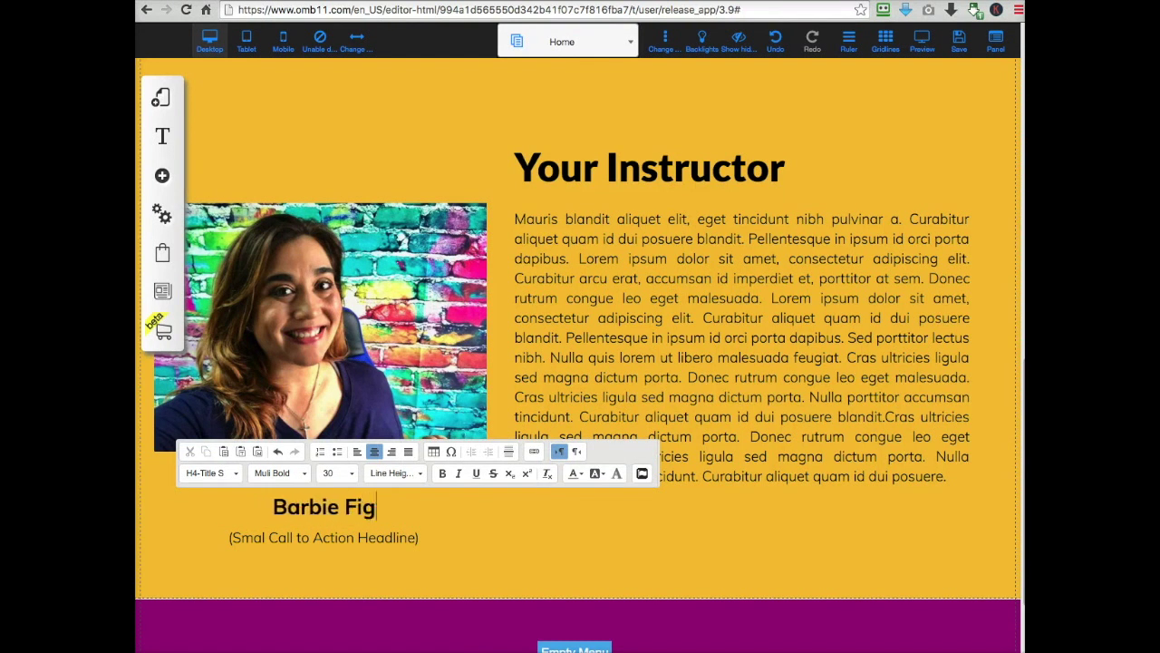
Delete the small call-to-action headline text below the instructor's name
left_click(402, 536)
right_click(399, 540)
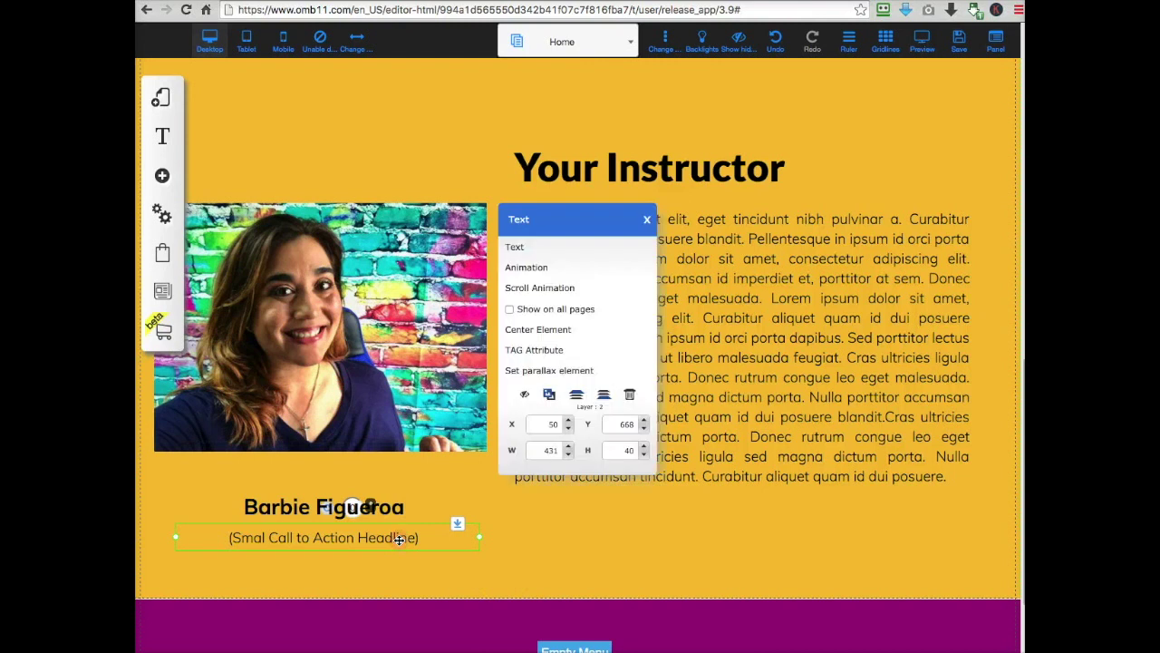
left_click(630, 397)
Move the portrait, the "Your Instructor" heading and the description paragraph higher in the yellow banner
scroll(510, 323, "up", 3)
left_click_drag(386, 453, 385, 365)
left_click_drag(632, 375, 625, 334)
left_click_drag(608, 448, 603, 410)
left_click_drag(598, 456, 596, 426)
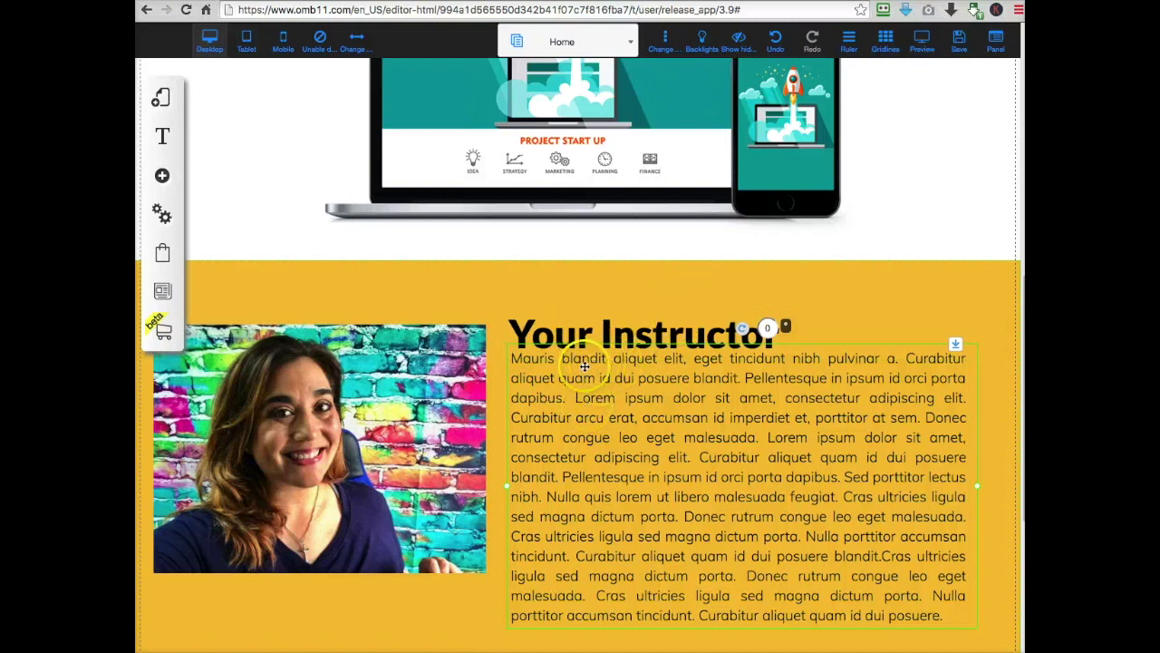
Position the lorem ipsum paragraph just below the "Your Instructor" heading and line up their left edges
left_click_drag(582, 364, 583, 391)
left_click(597, 335)
left_click(583, 389)
left_click(600, 330)
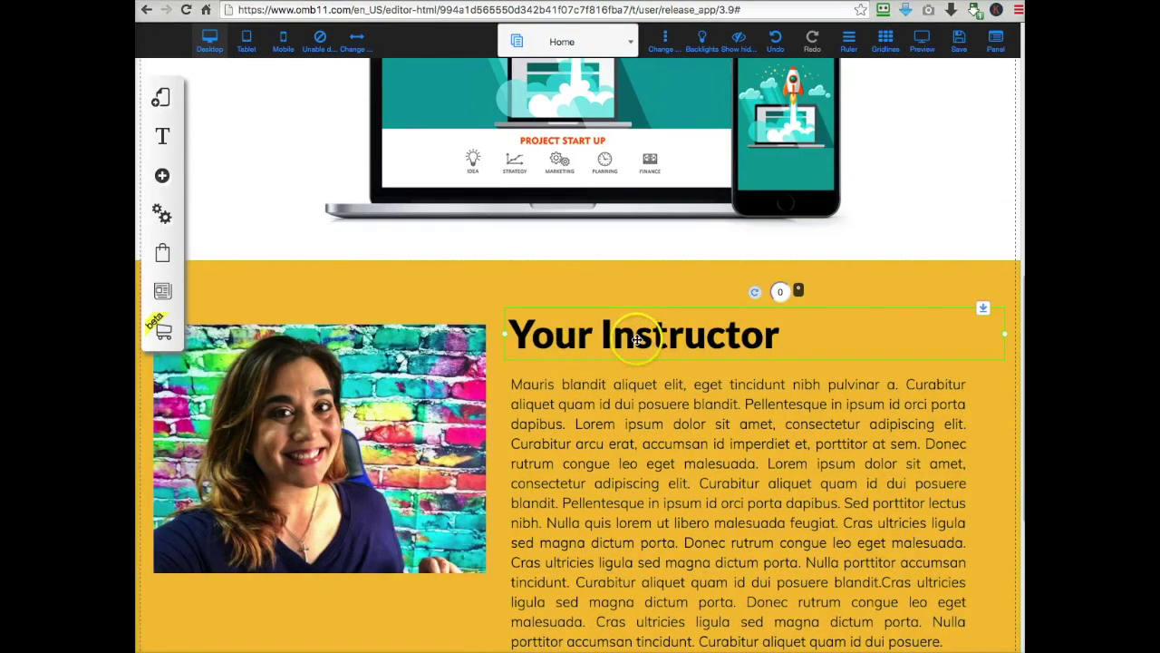
left_click(656, 394)
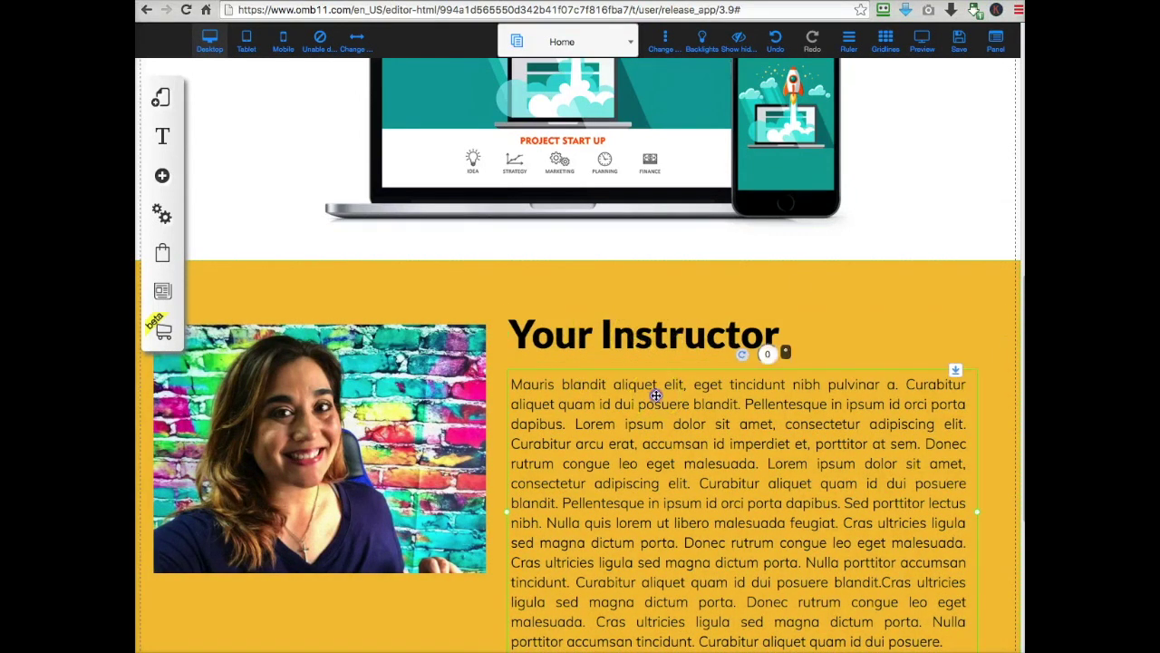
left_click(629, 343)
left_click_drag(614, 404, 613, 384)
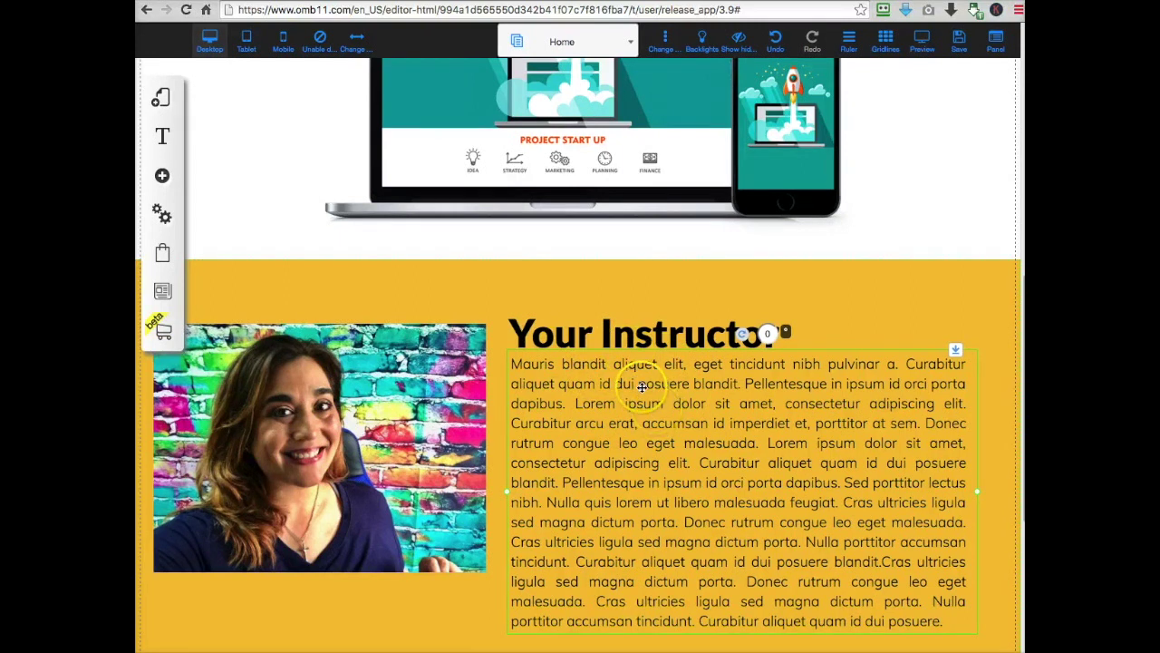
left_click_drag(642, 388, 640, 343)
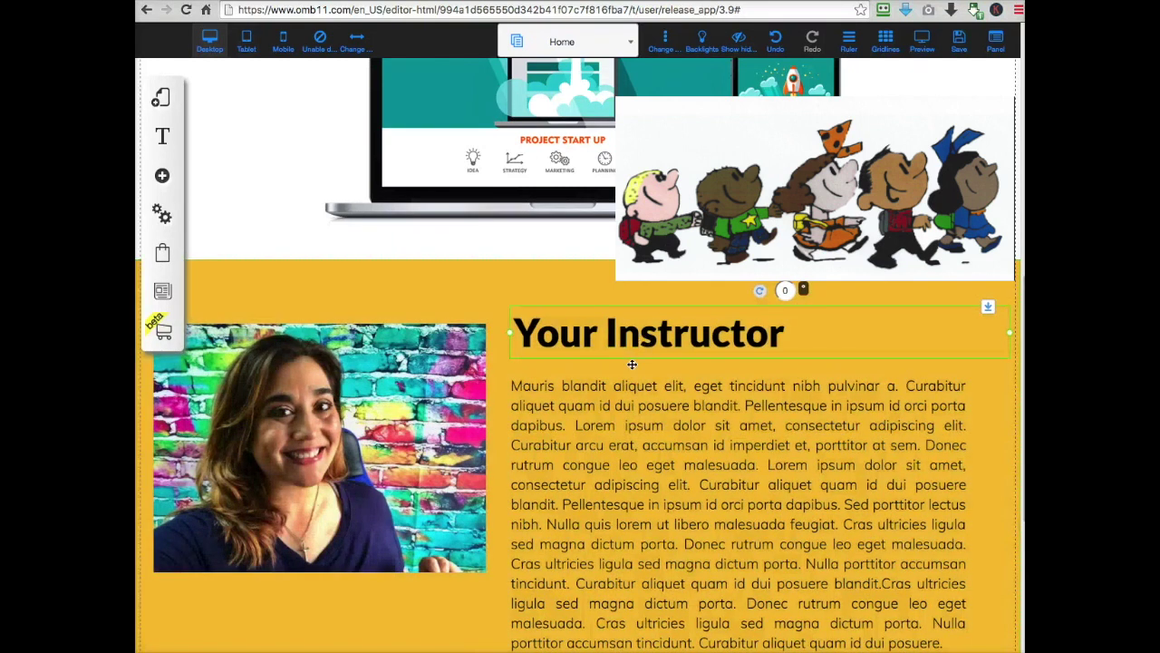
left_click_drag(623, 394, 625, 391)
Nudge the instructor photo slightly and shift the yellow instructor section a little further below the laptop image
scroll(621, 390, "down", 1)
left_click_drag(265, 339, 265, 342)
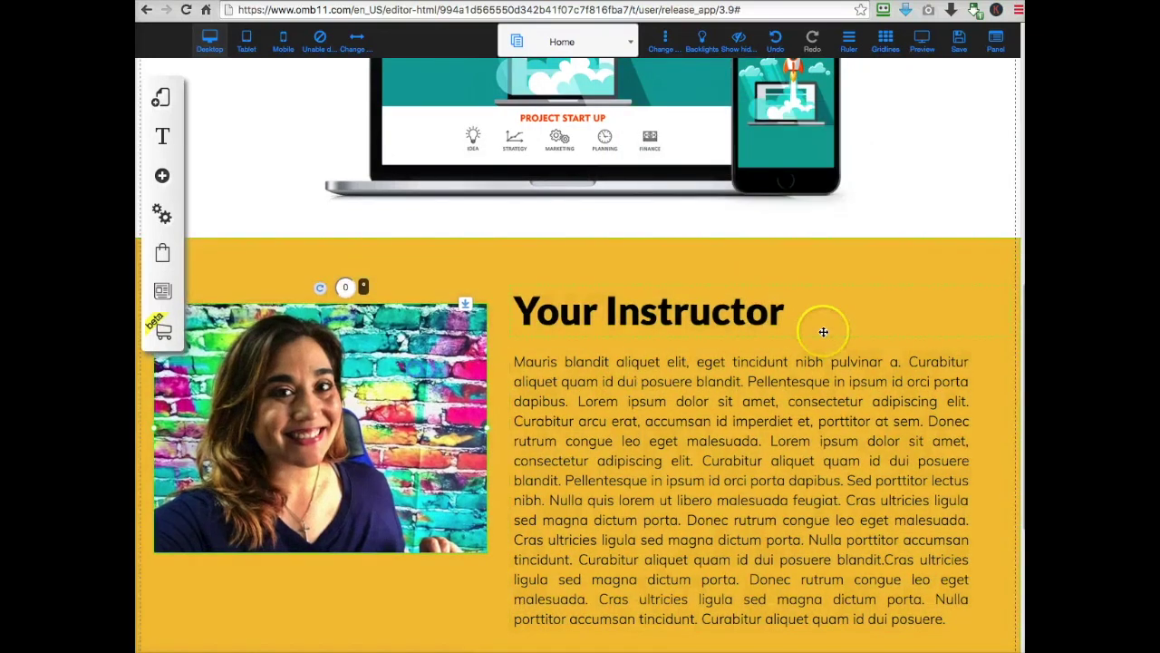
left_click(857, 256)
left_click_drag(857, 256, 858, 289)
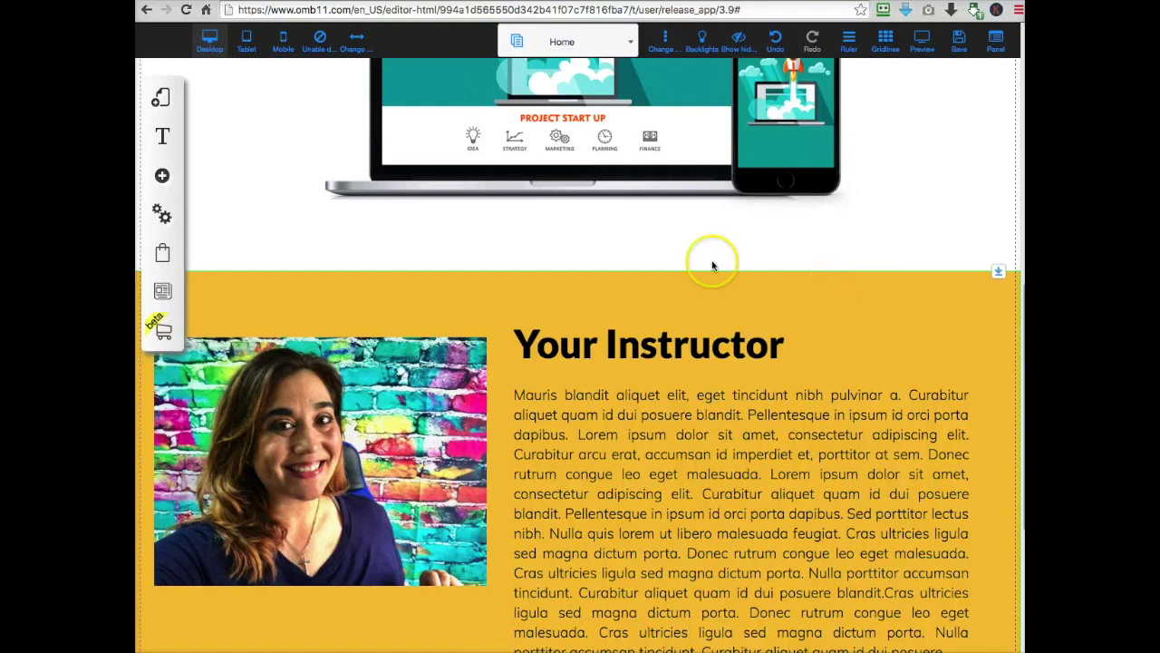
Move the name caption up beneath the instructor photo and extend the yellow section down to meet the purple footer
scroll(833, 286, "down", 5)
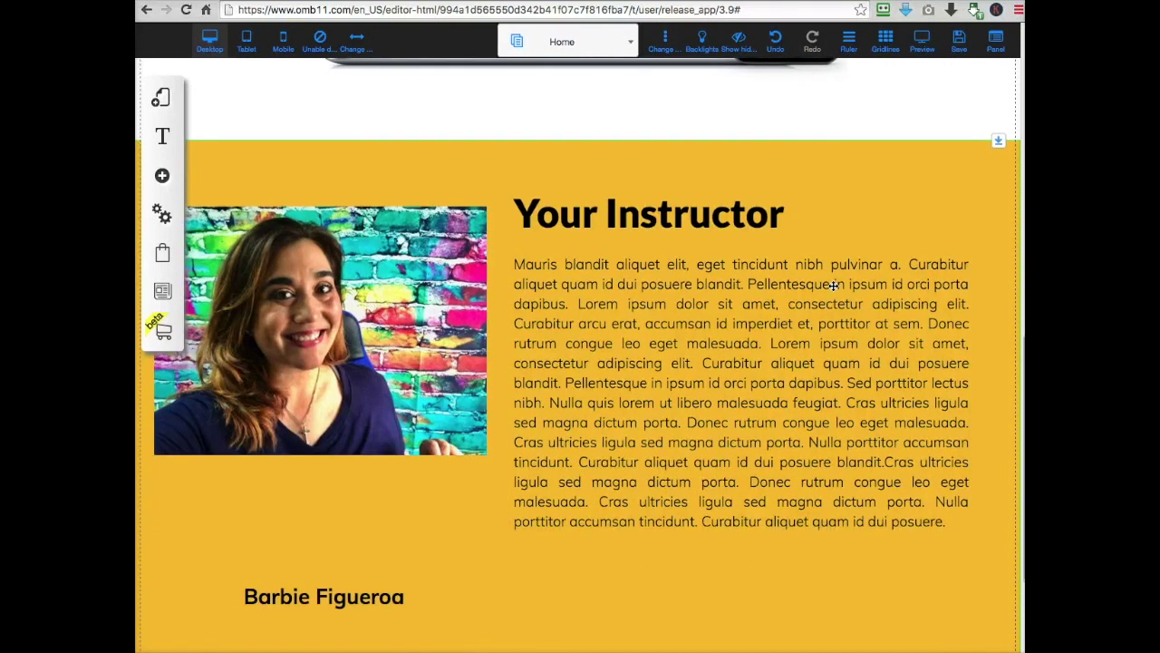
left_click_drag(264, 466, 266, 364)
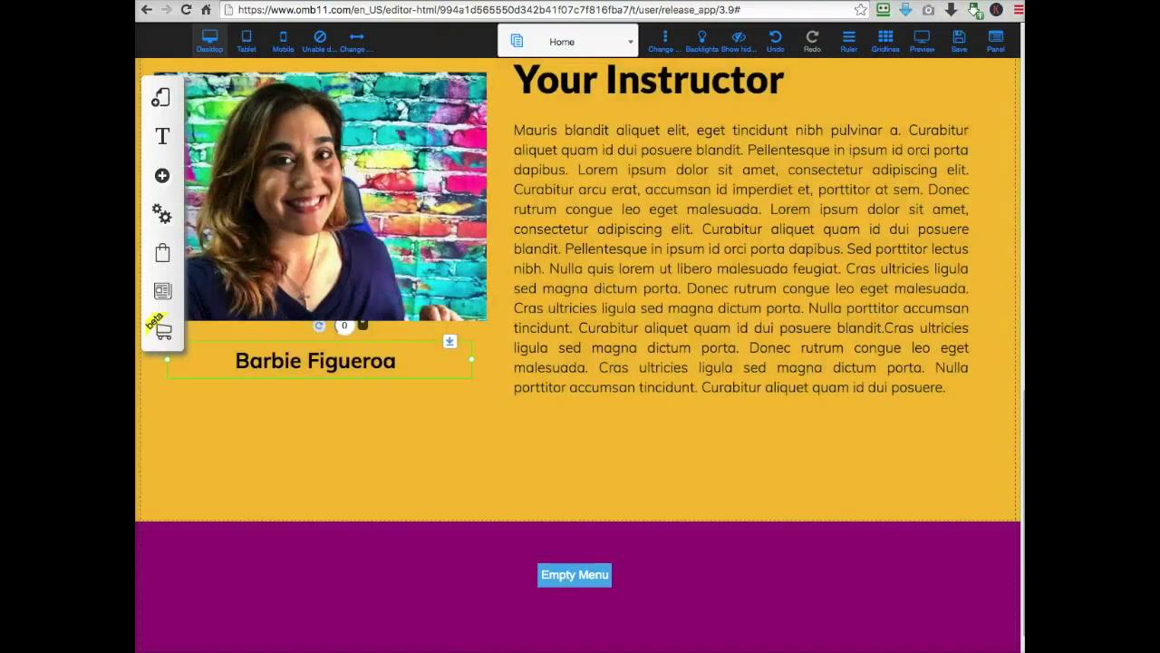
left_click_drag(707, 599, 707, 613)
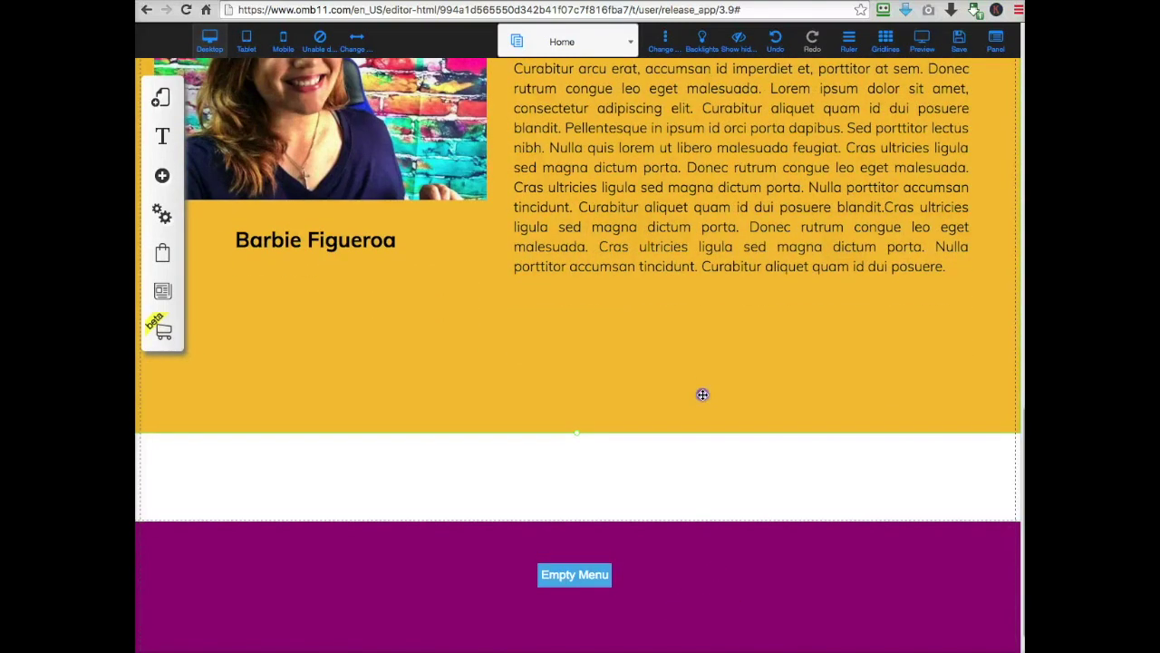
left_click_drag(577, 530, 611, 472)
left_click(376, 305)
left_click(578, 502)
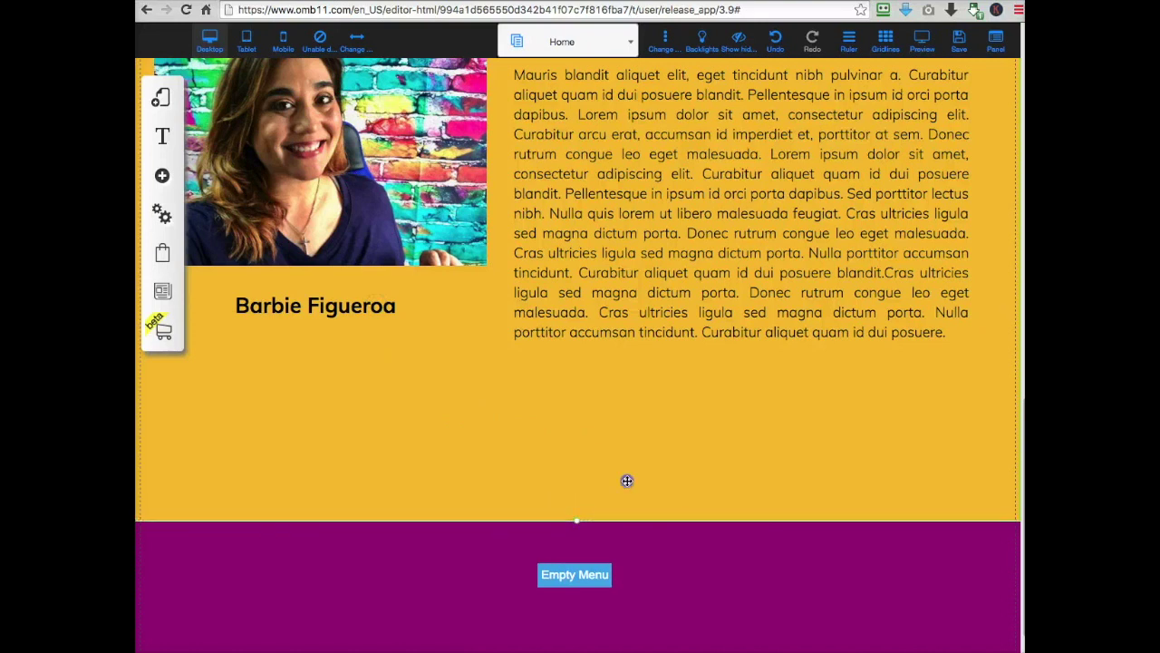
Save the edited desktop layout of the Home page and dismiss the save alert
scroll(717, 483, "up", 4)
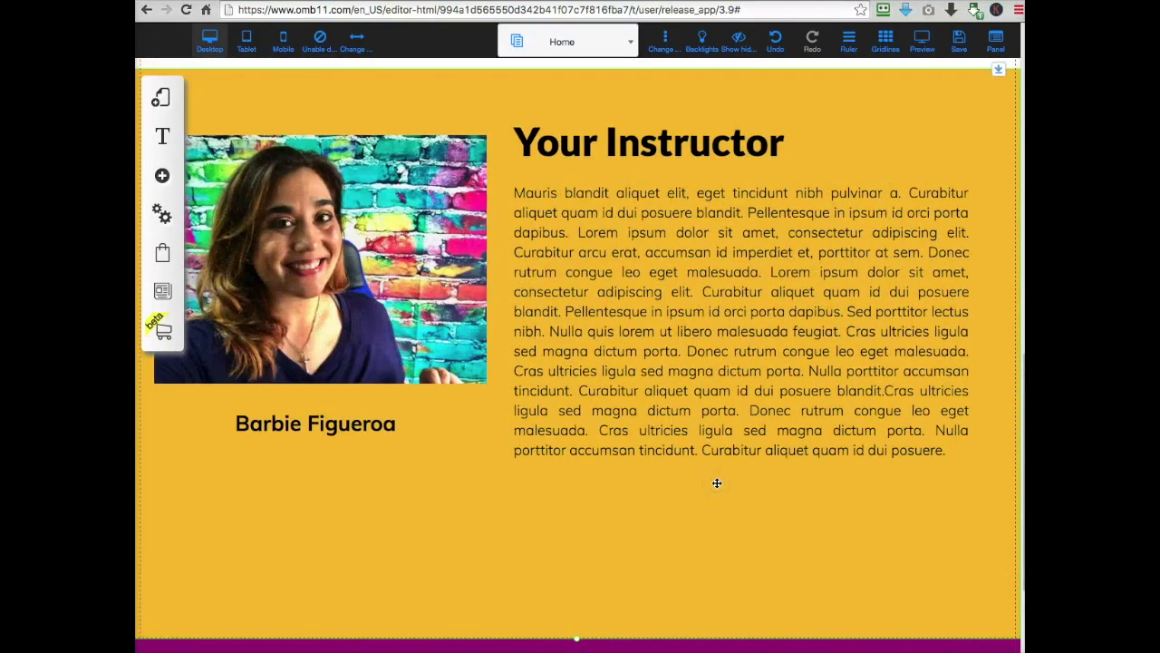
scroll(759, 306, "up", 2)
scroll(754, 277, "down", 7)
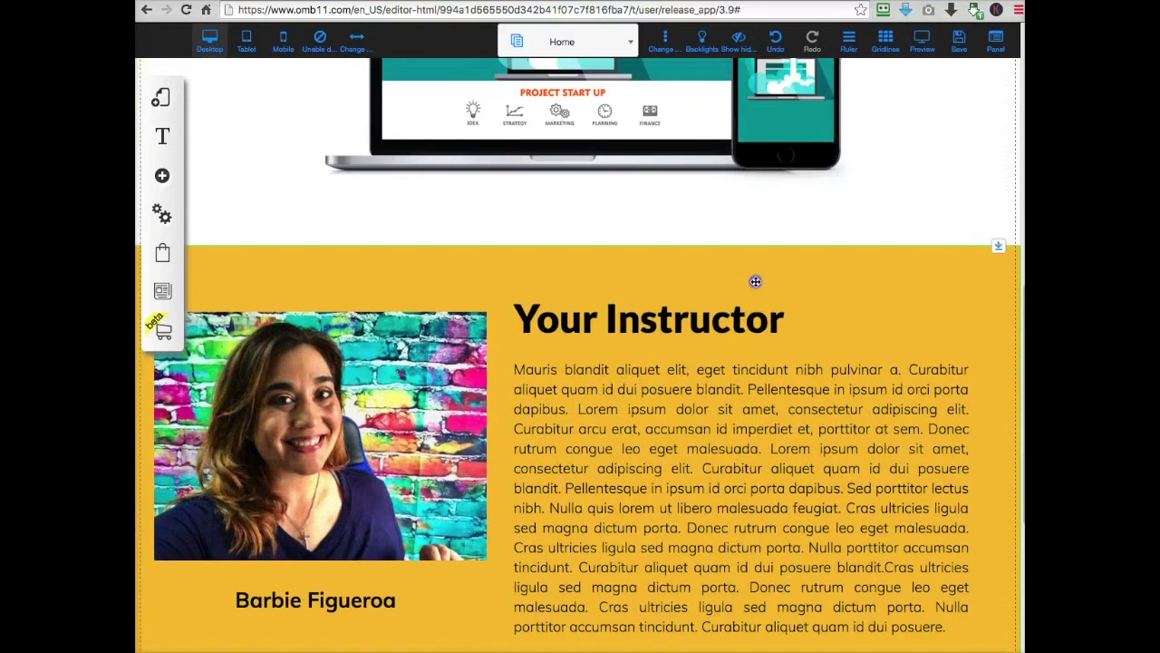
scroll(754, 350, "up", 20)
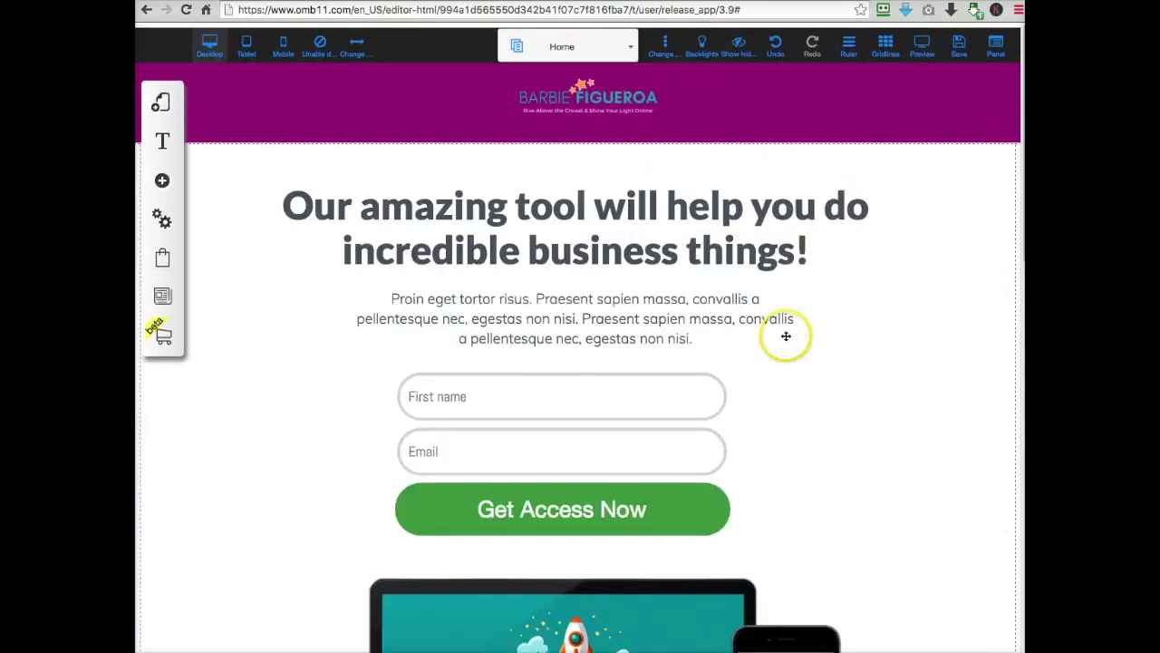
left_click(961, 44)
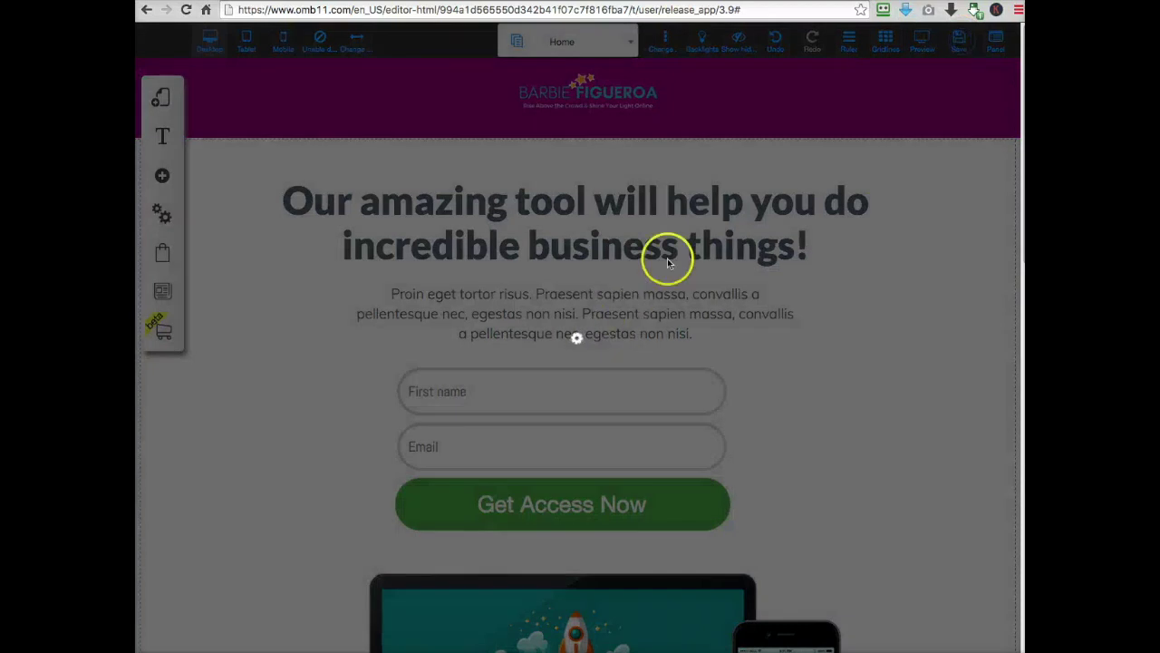
left_click(764, 481)
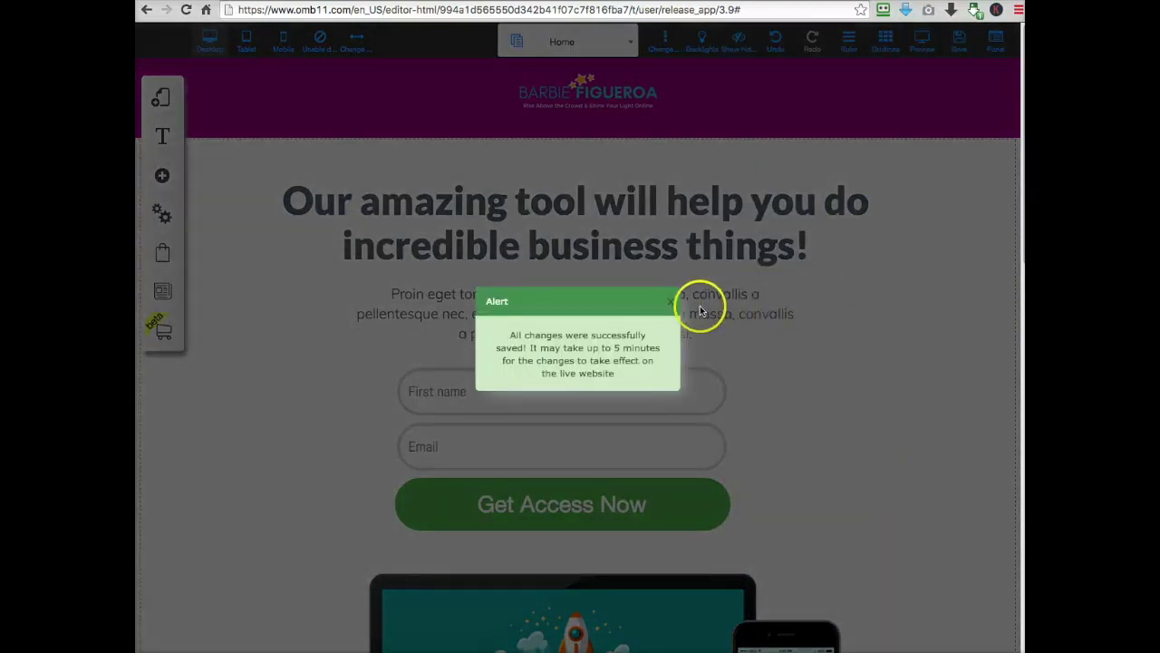
left_click(668, 302)
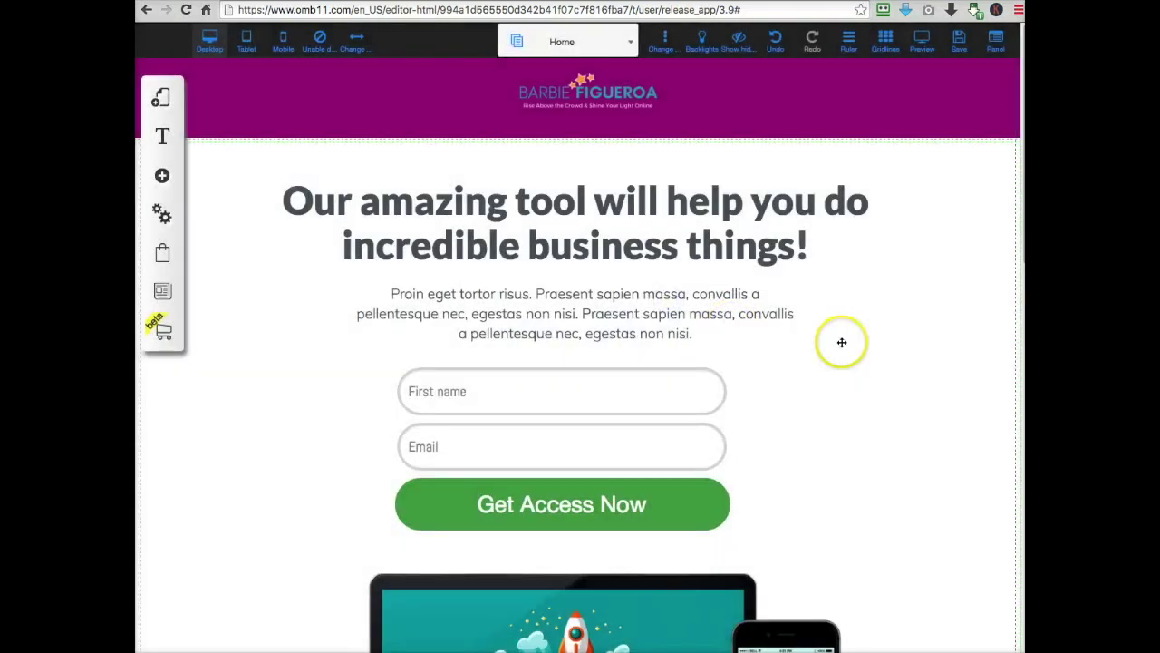
Preview the Home page in desktop view from header to instructor section, and return to the editor
left_click(930, 50)
scroll(839, 259, "down", 5)
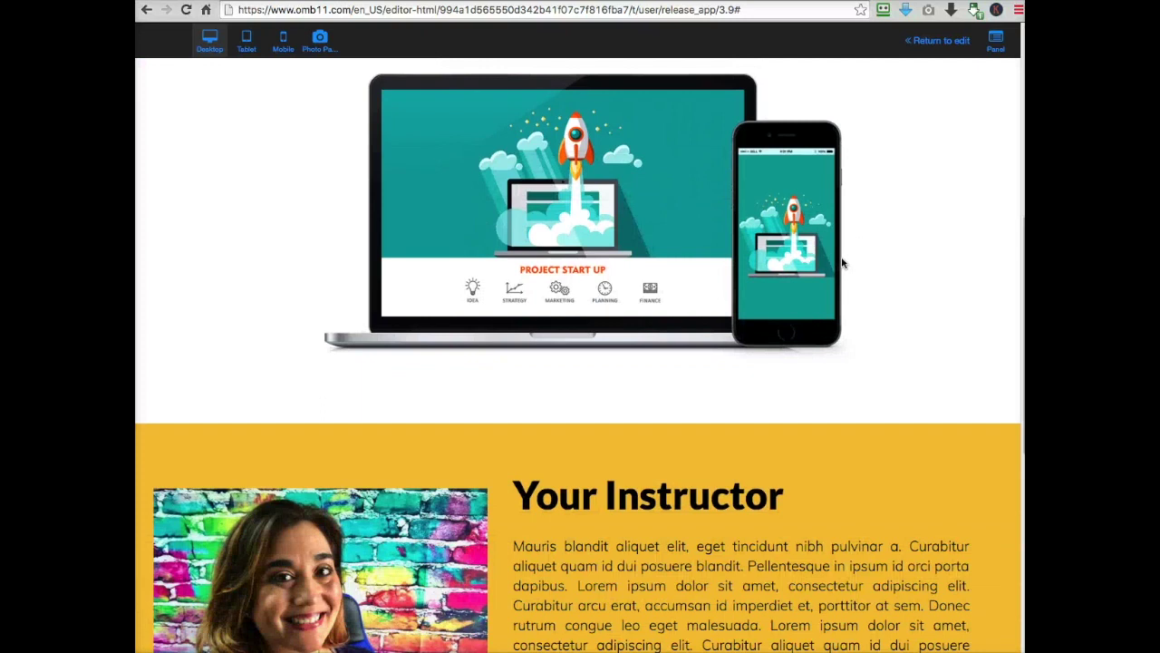
scroll(843, 263, "down", 5)
scroll(842, 263, "up", 10)
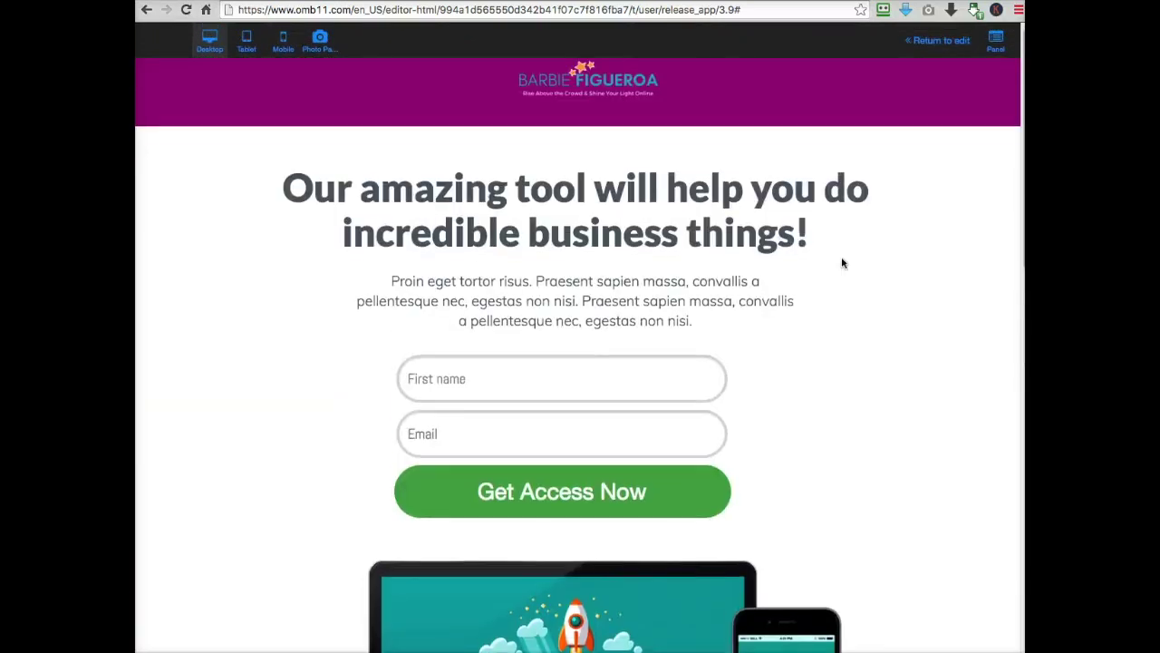
left_click(939, 40)
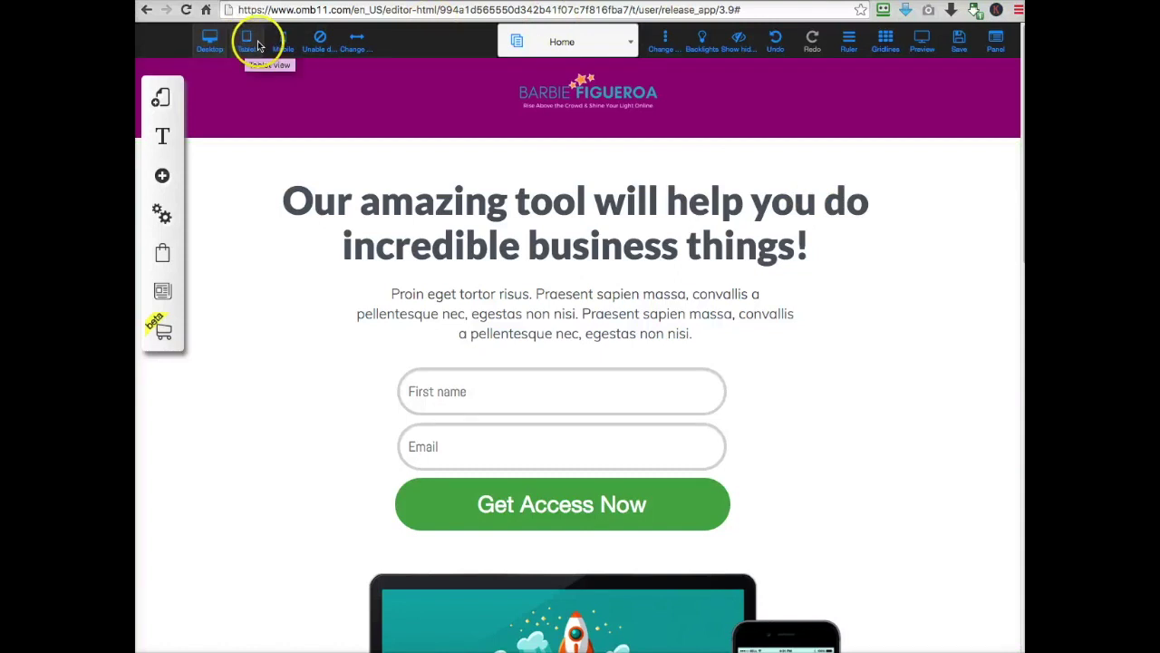
Set Tablet mode setting to No in the Platform settings and apply it
left_click(164, 223)
left_click(234, 220)
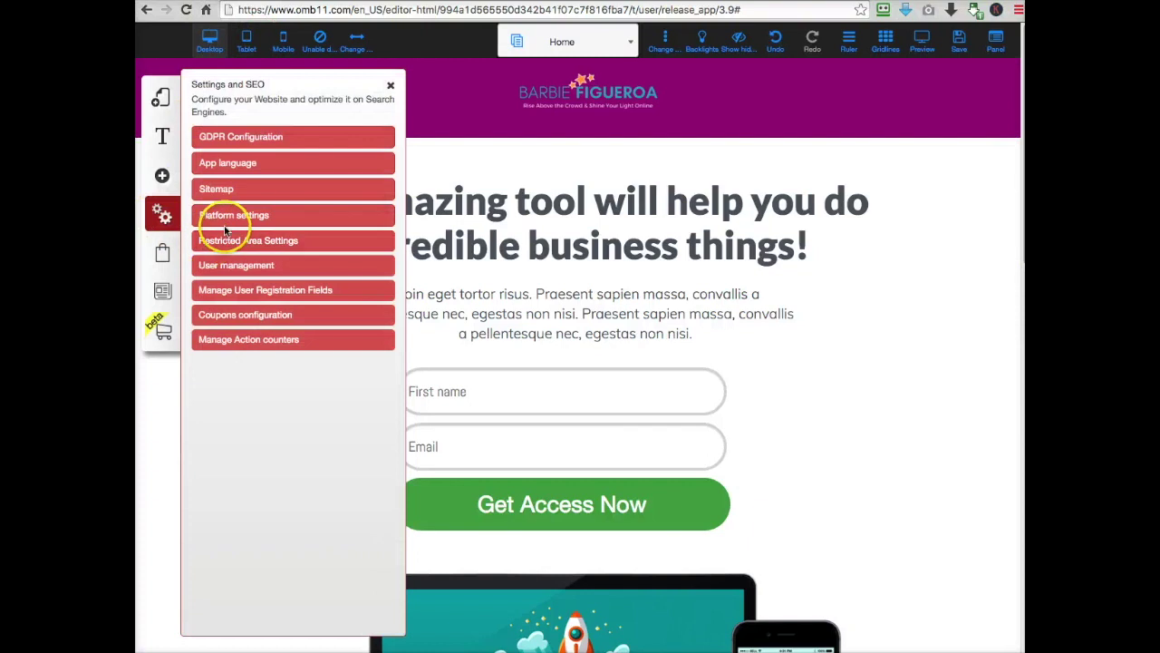
left_click(245, 210)
left_click(222, 218)
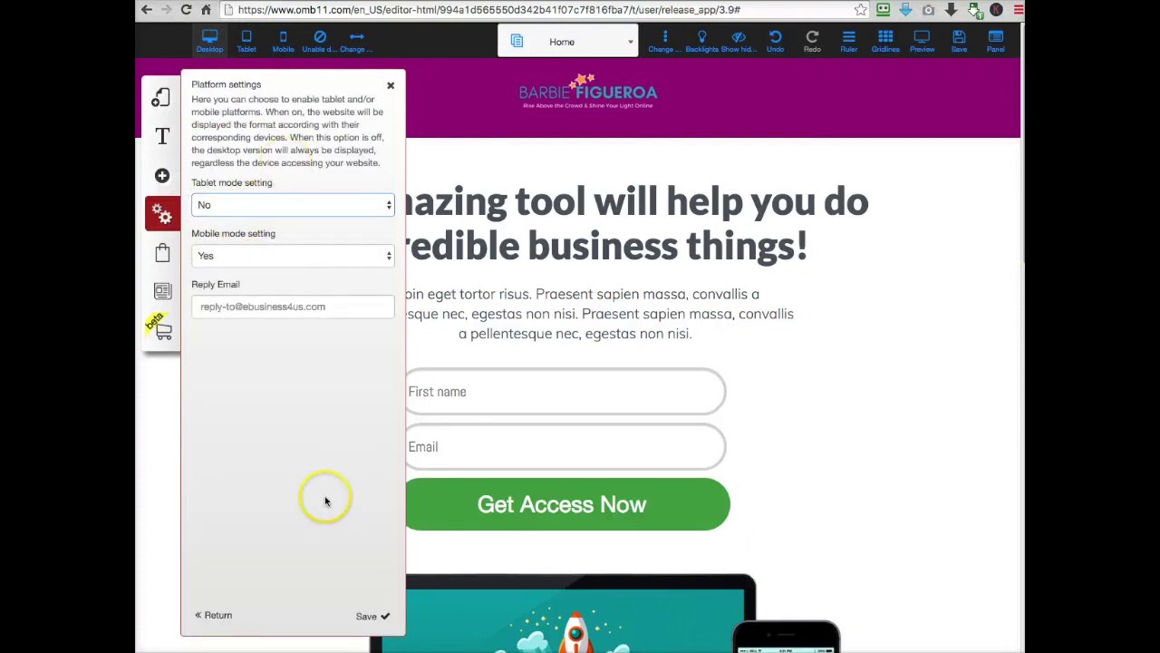
left_click(368, 615)
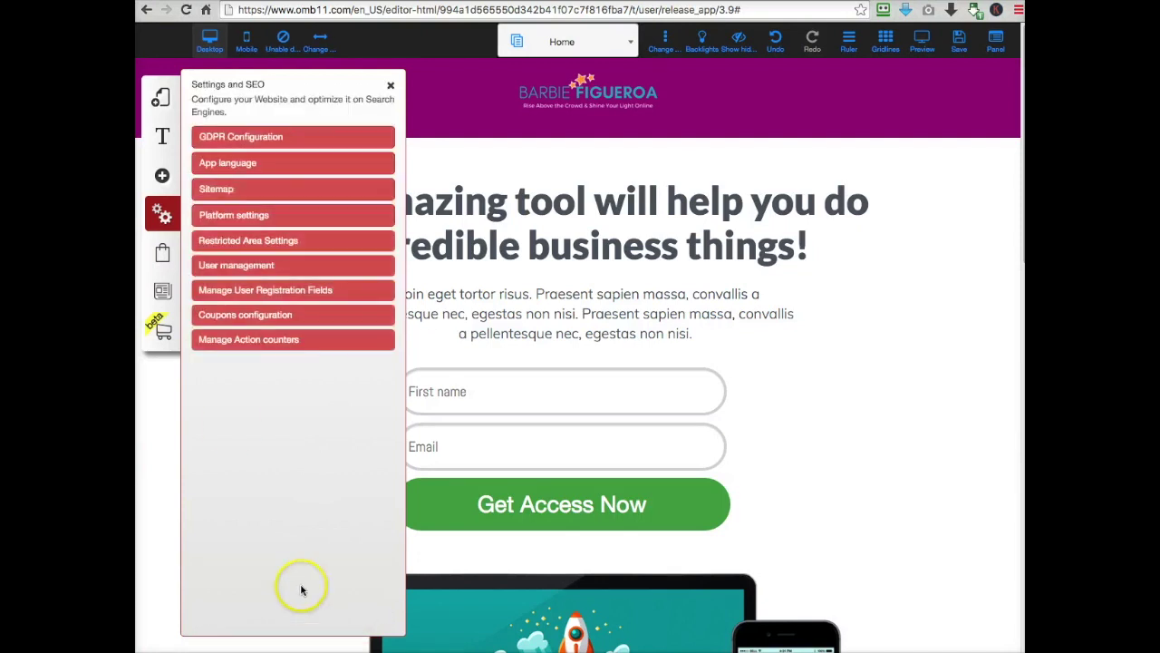
Close the site settings and save the modified site settings to the website
left_click(884, 407)
left_click(960, 41)
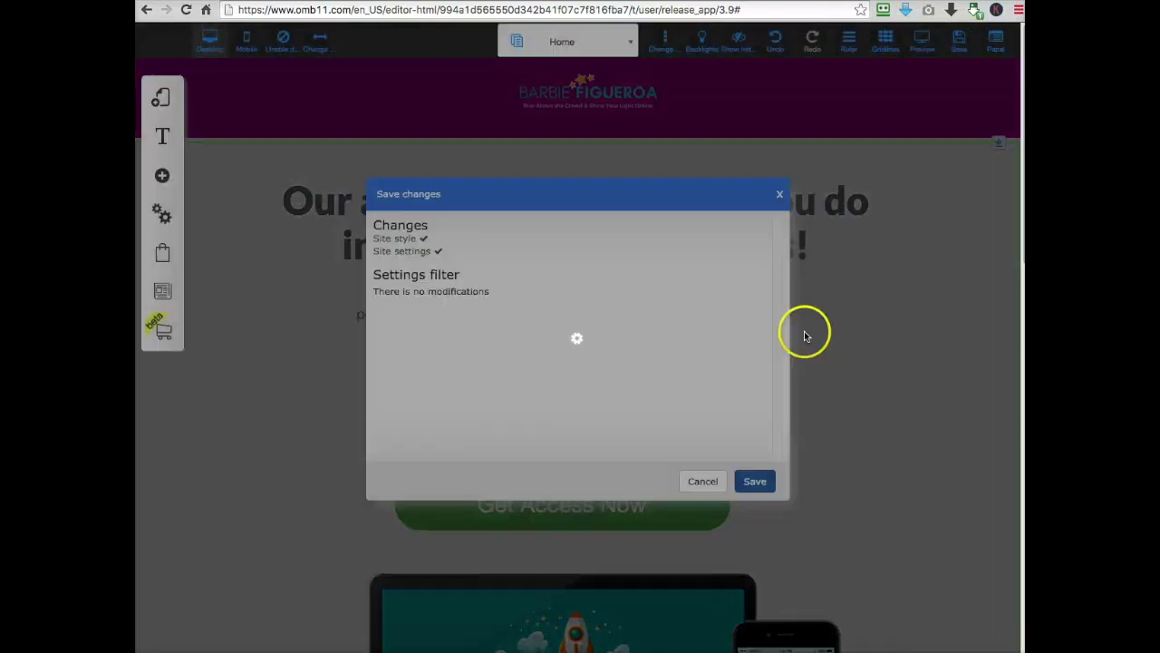
left_click(758, 481)
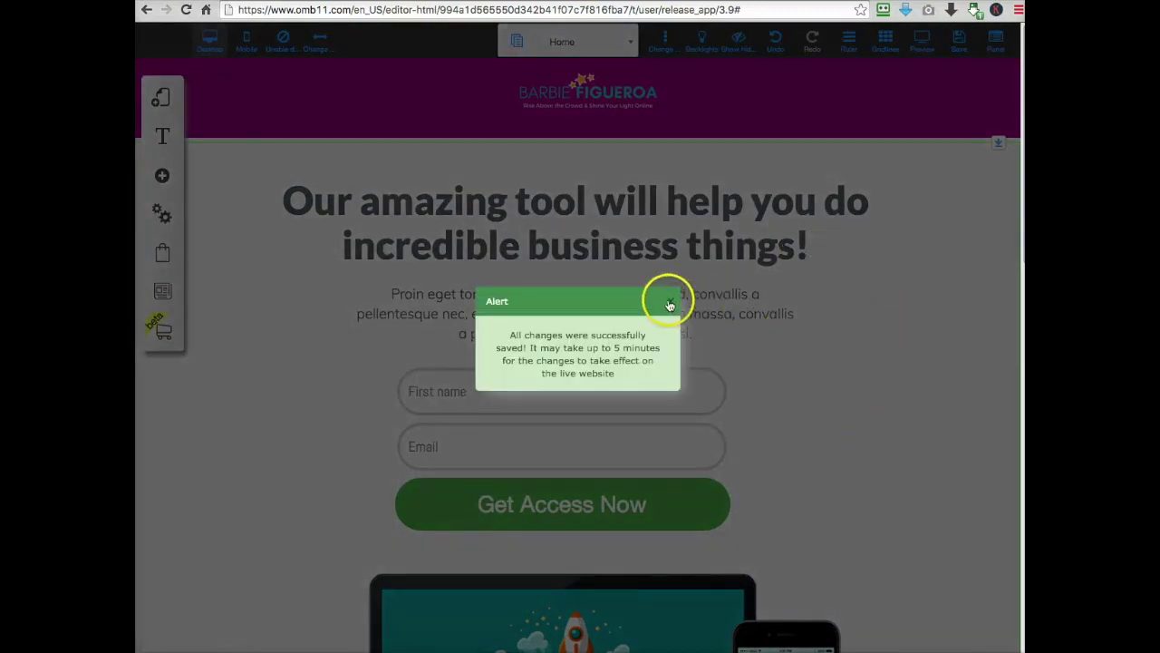
left_click(670, 304)
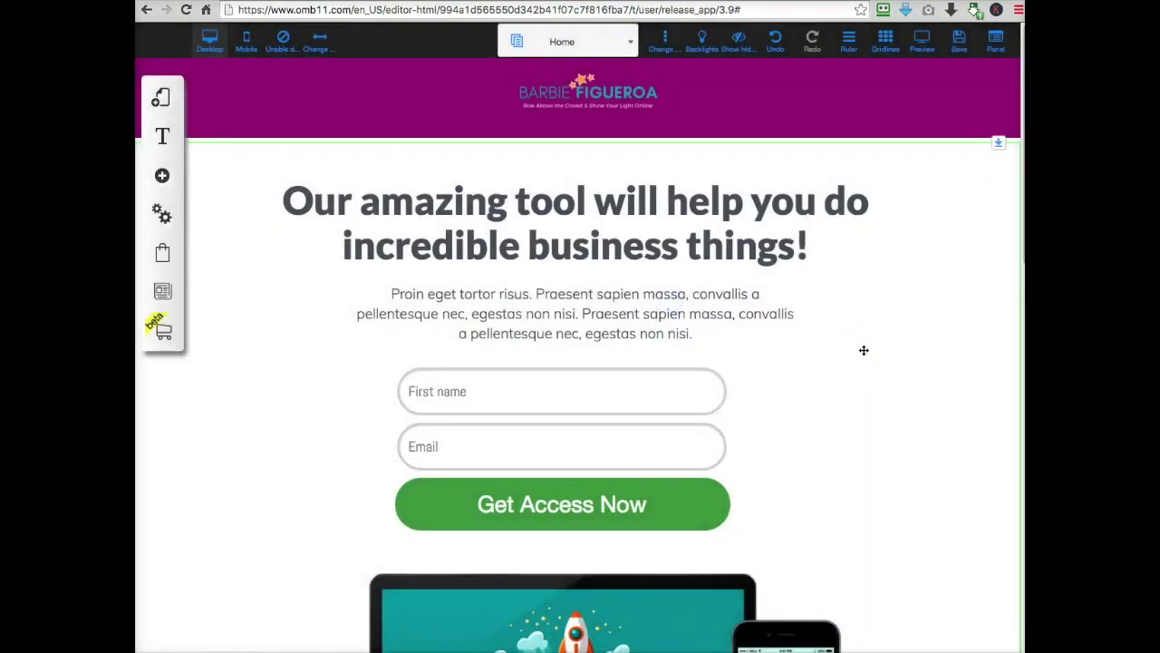
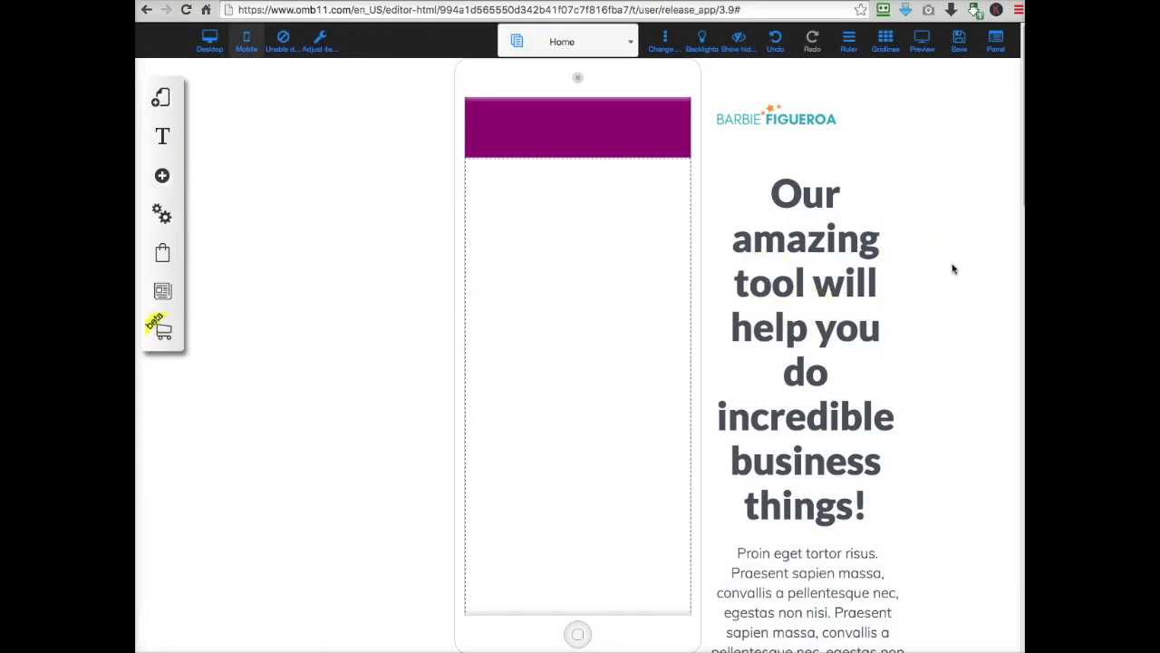
Examine the page elements lying outside the phone frame in mobile view, switching Backlights on and off again
scroll(952, 268, "down", 15)
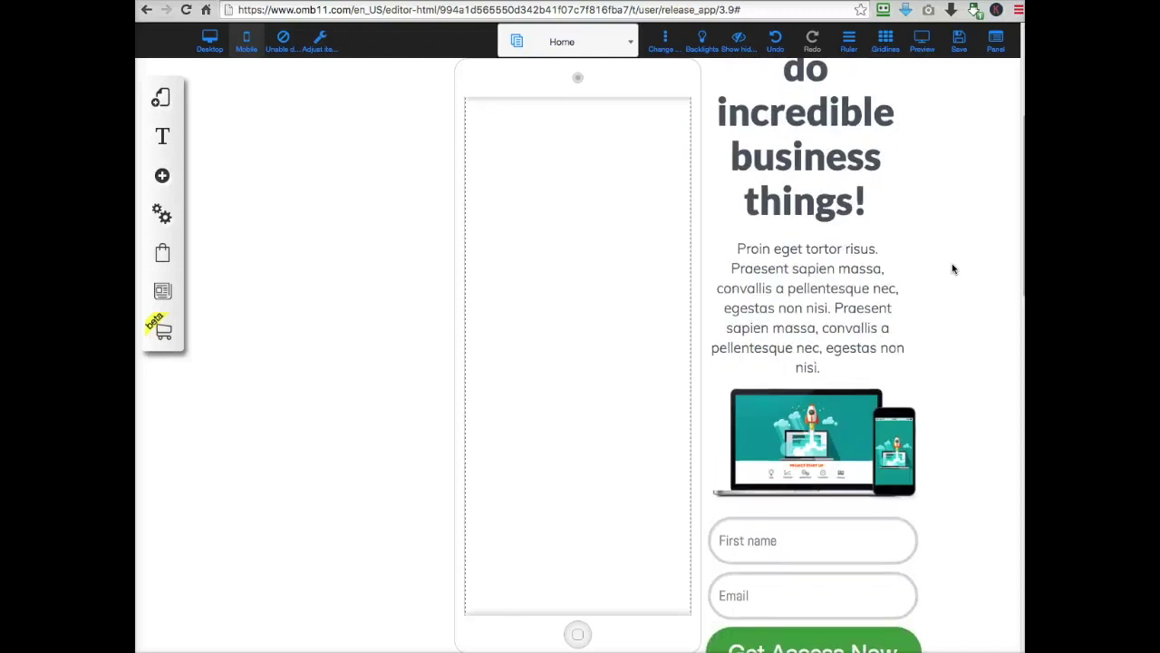
scroll(952, 269, "up", 15)
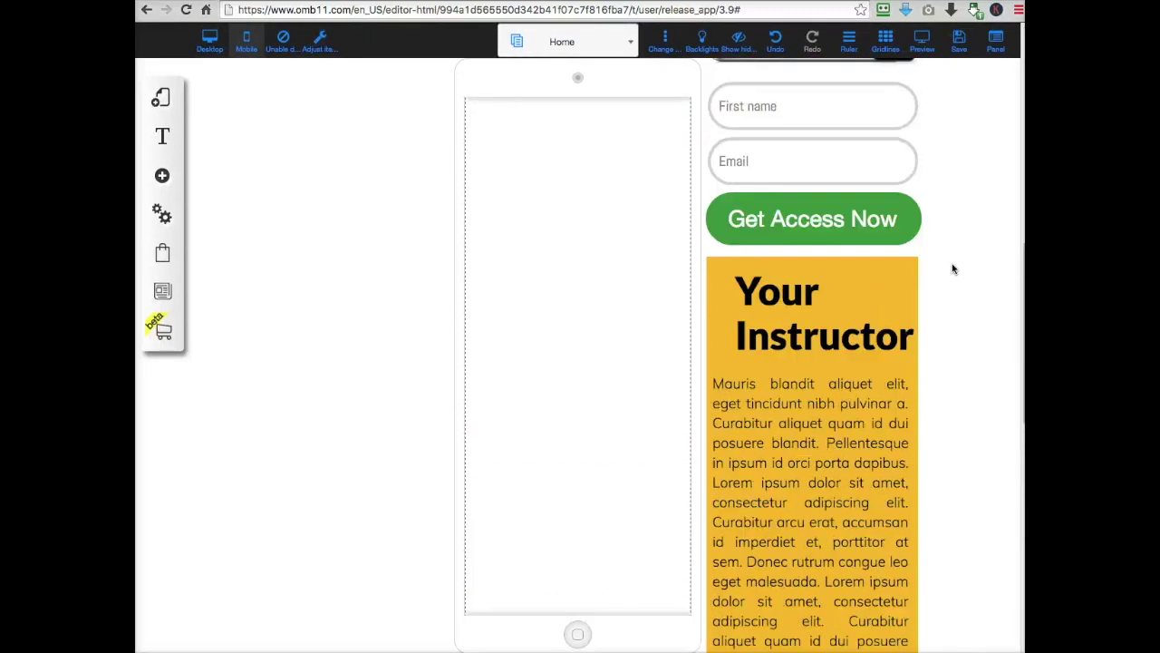
left_click(952, 263)
left_click(962, 205)
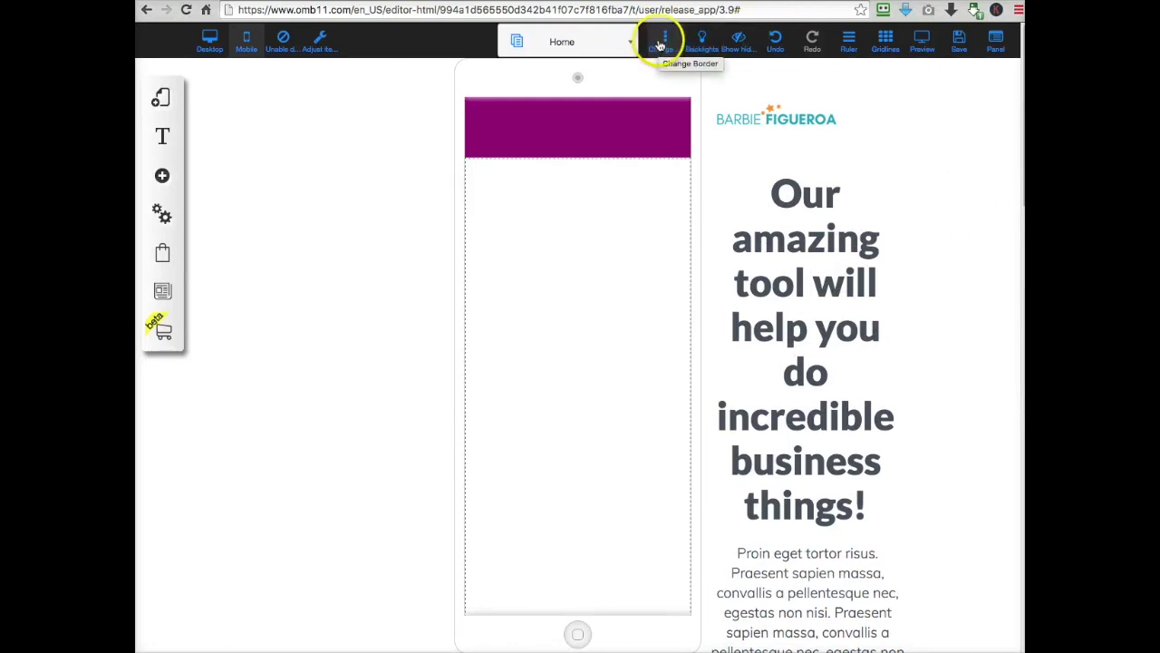
left_click(697, 46)
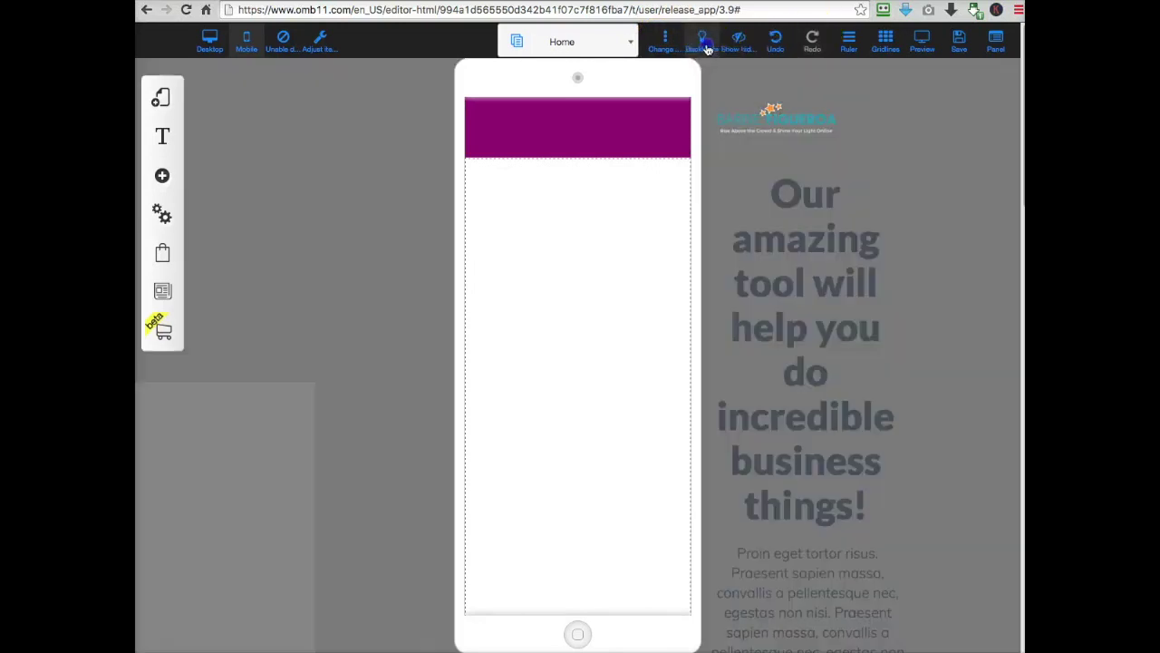
left_click(703, 45)
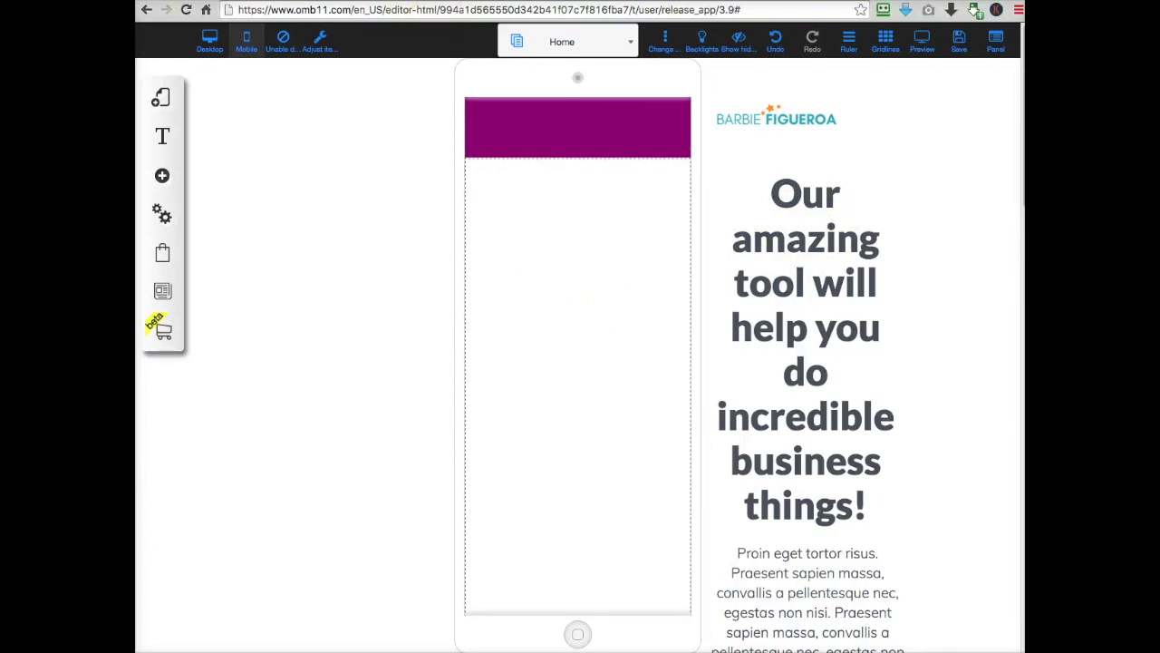
Fit the Home page's elements into the phone frame using the Page option of Adjust Content, and check the resulting mobile layout
left_click(319, 43)
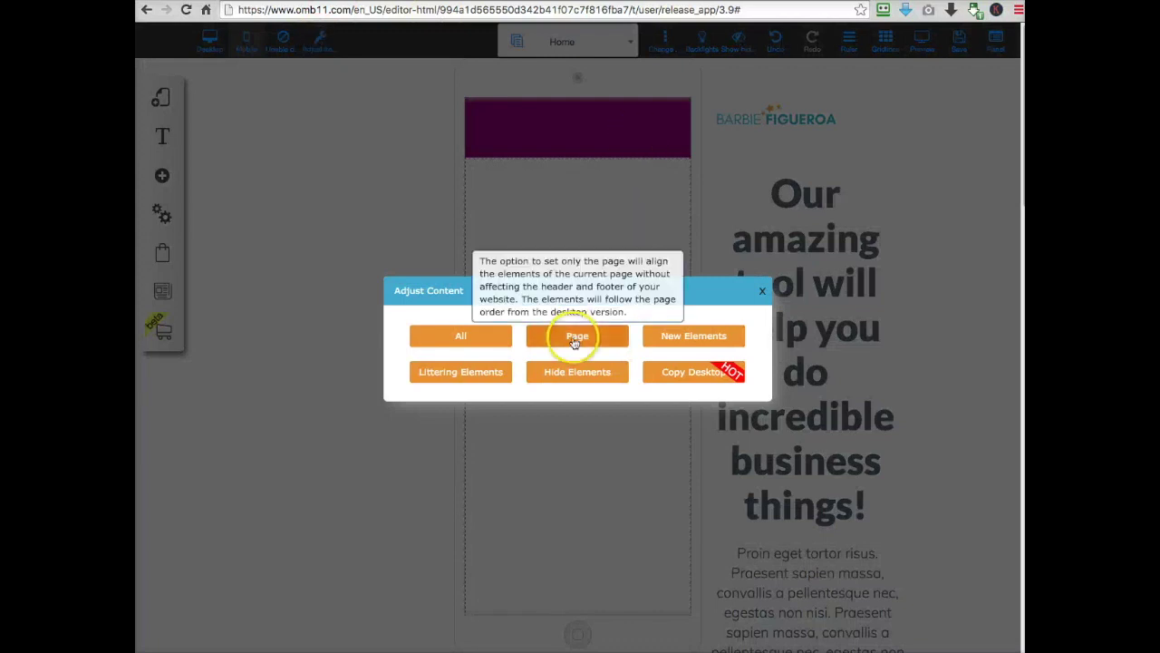
left_click(574, 341)
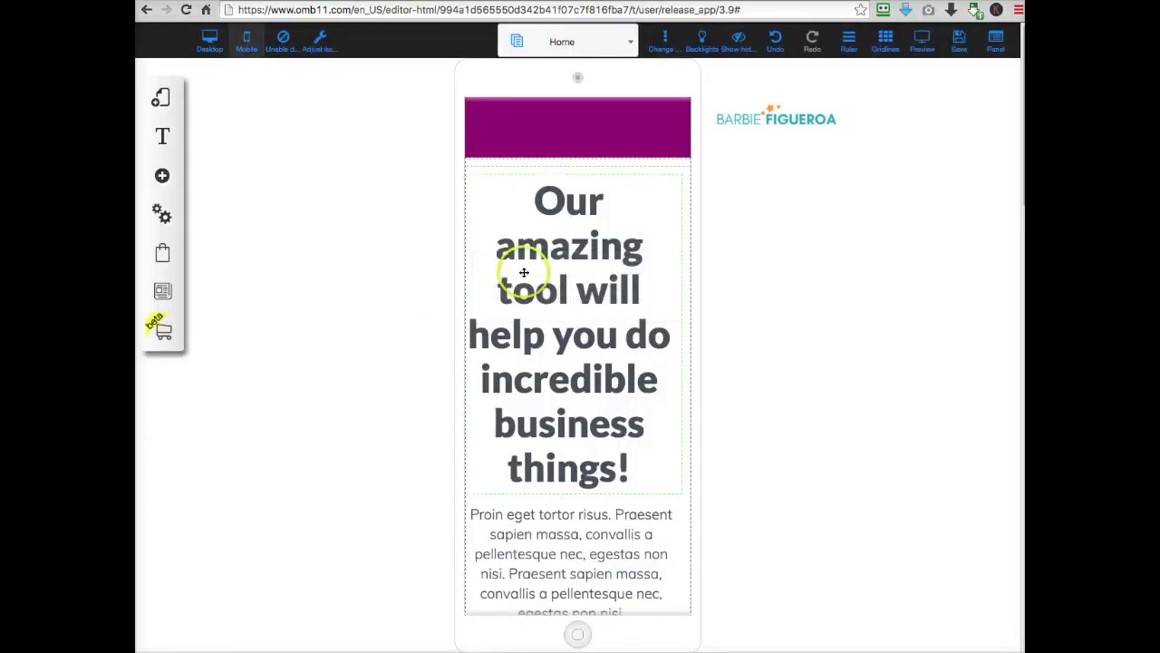
scroll(750, 299, "down", 3)
scroll(750, 301, "down", 10)
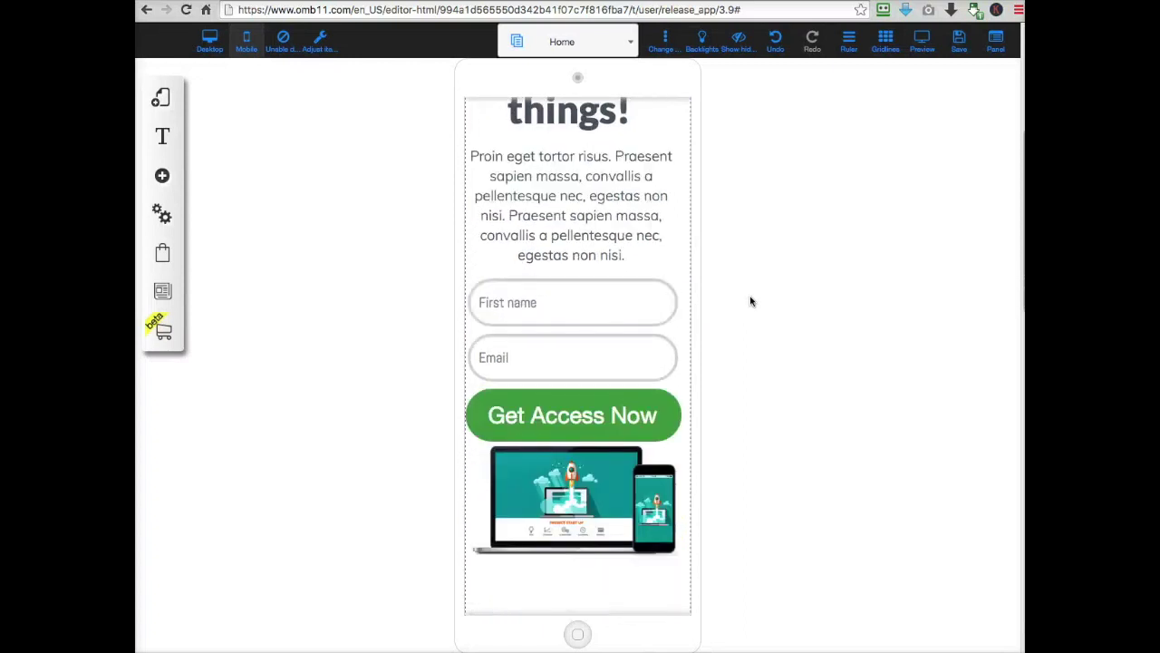
scroll(750, 301, "down", 7)
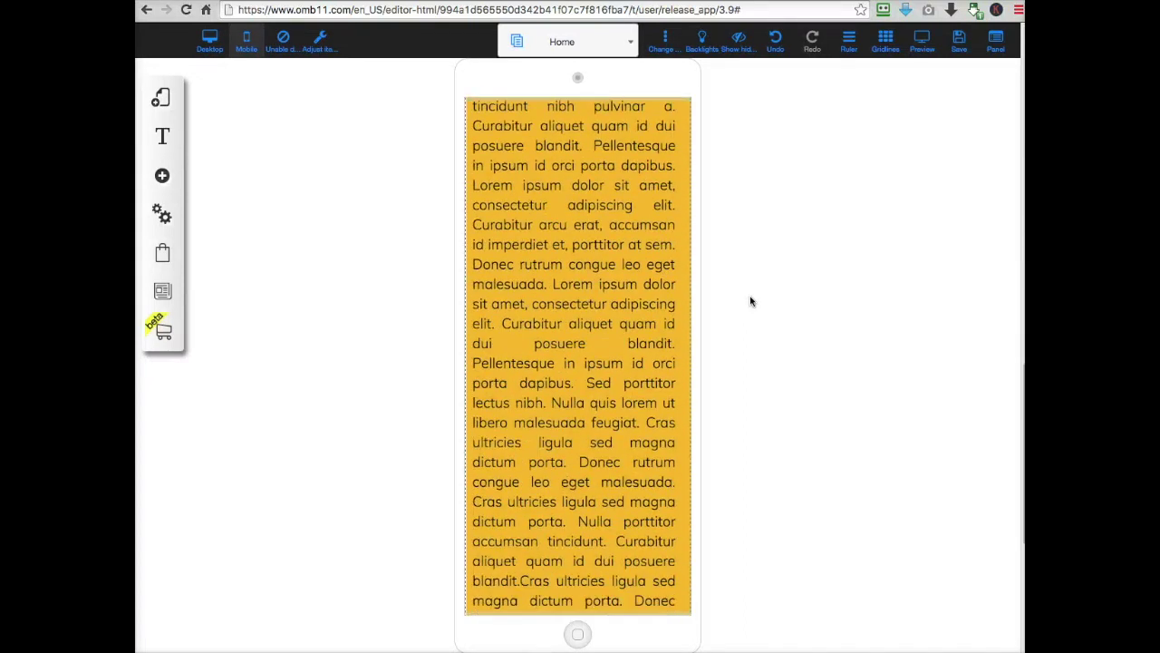
Move the logo from outside the phone frame into the purple header bar at the top of the Home page
scroll(750, 301, "up", 3)
scroll(750, 299, "up", 15)
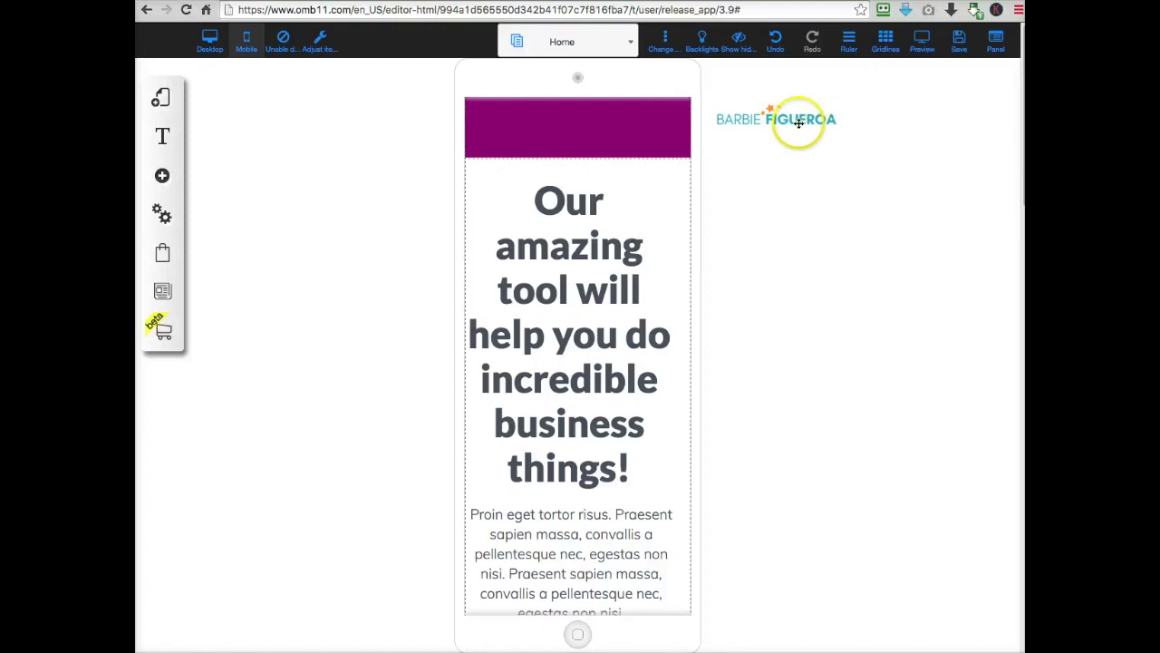
left_click_drag(799, 122, 592, 127)
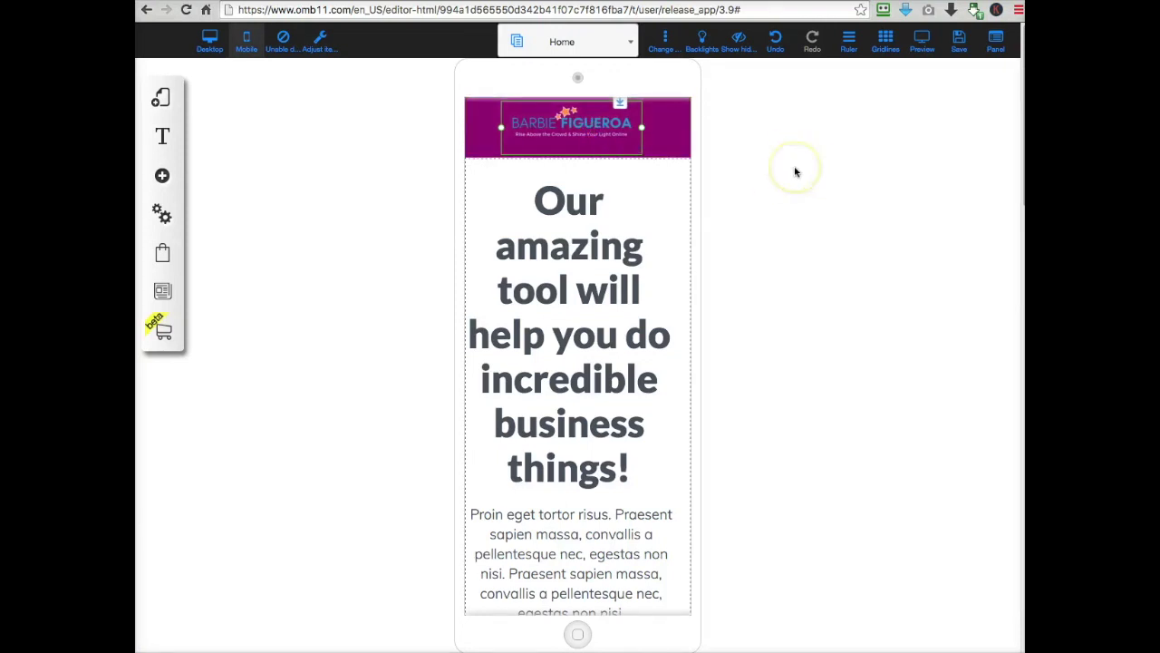
left_click(806, 198)
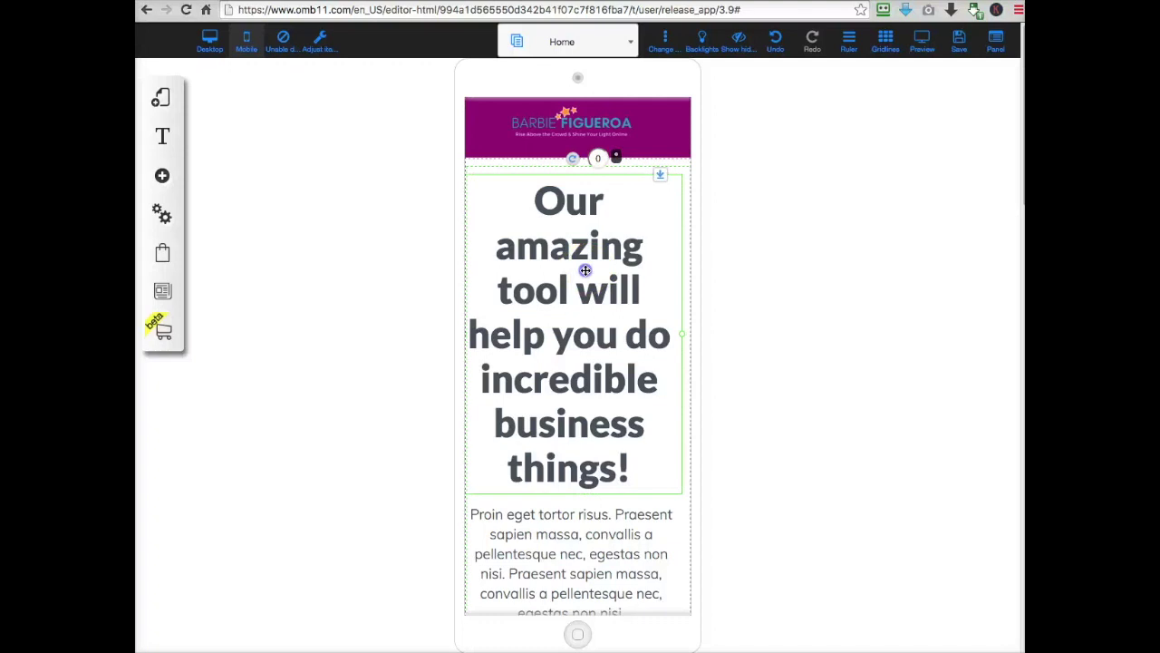
left_click(586, 268)
left_click_drag(531, 203, 629, 468)
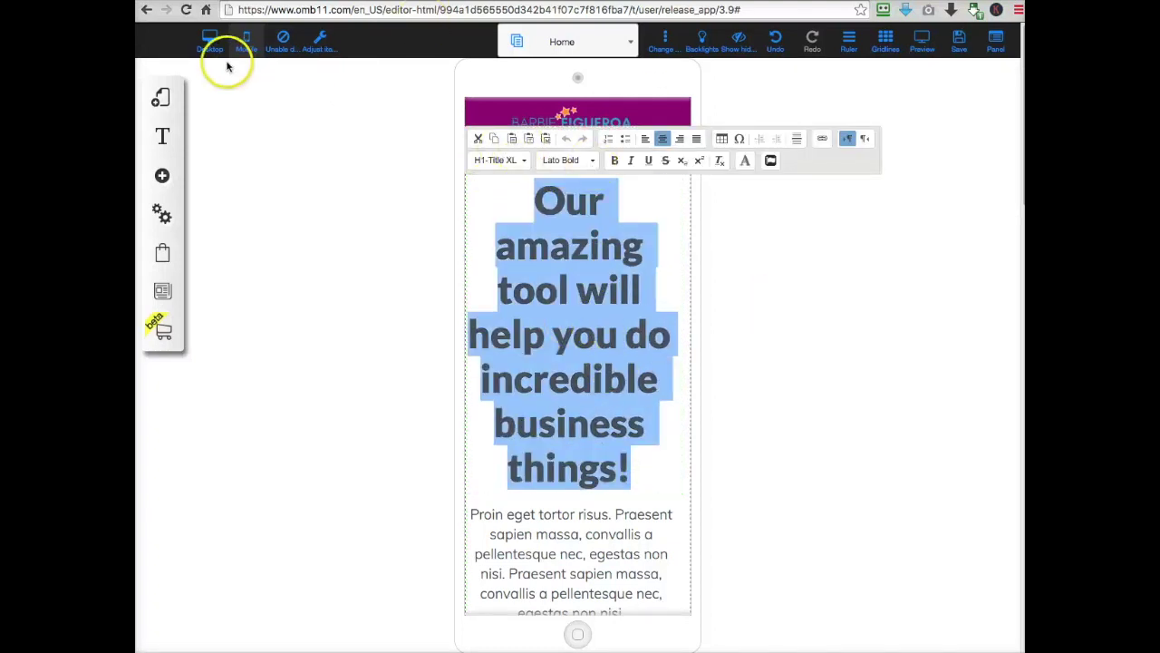
left_click(833, 254)
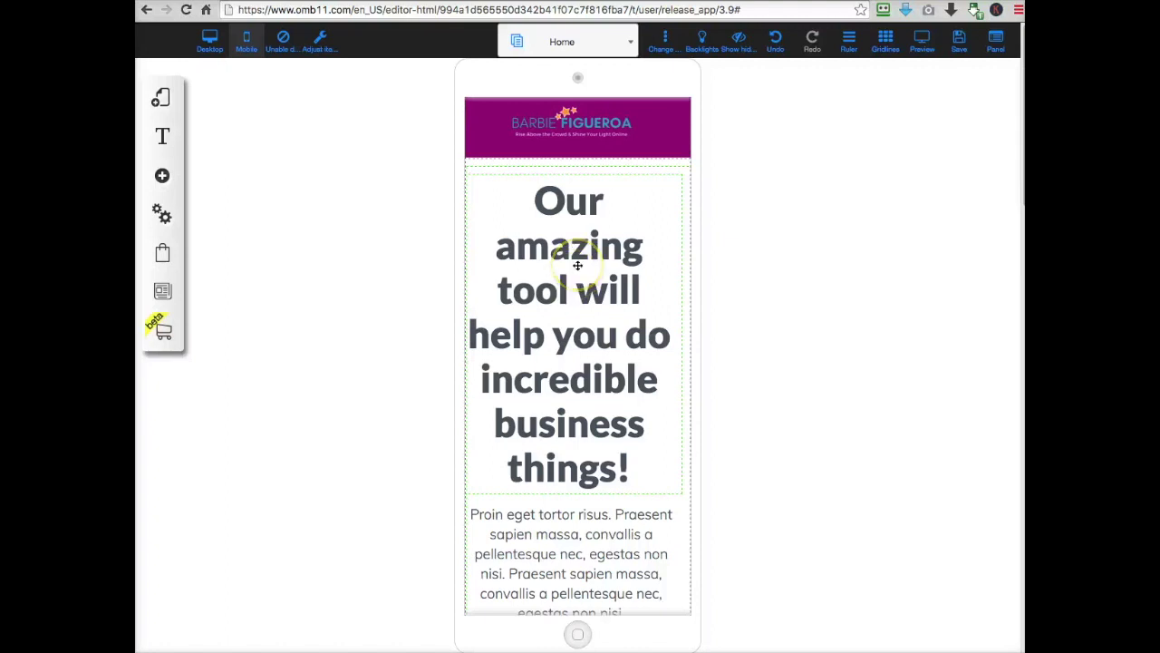
Set the font size of the main headline "Our amazing tool will help you do incredible business things!" to 30 px
left_click(584, 327)
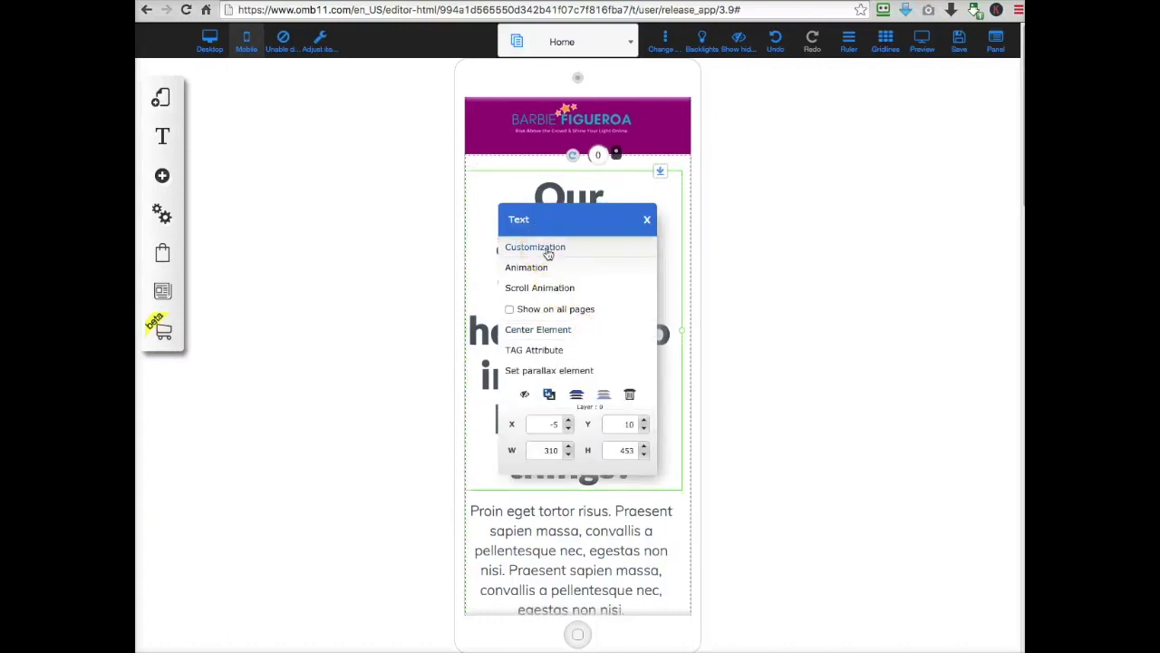
left_click(545, 247)
left_click(641, 248)
left_click_drag(641, 248, 929, 147)
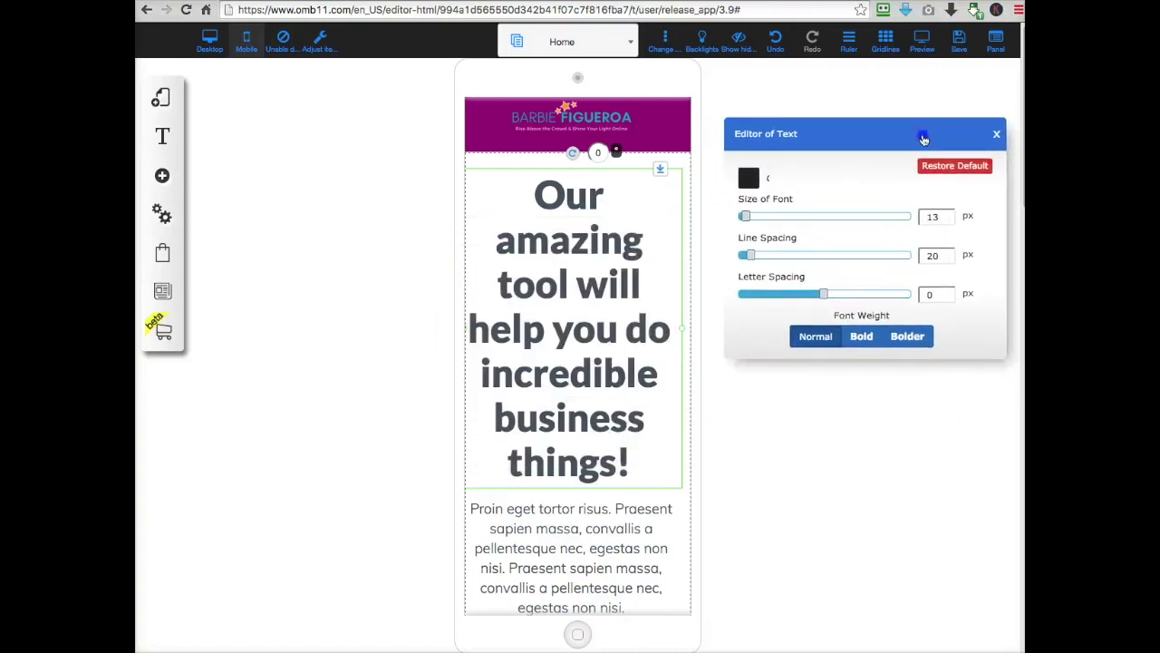
left_click(949, 219)
left_click(949, 218)
left_click(949, 213)
left_click(949, 213)
left_click(949, 213)
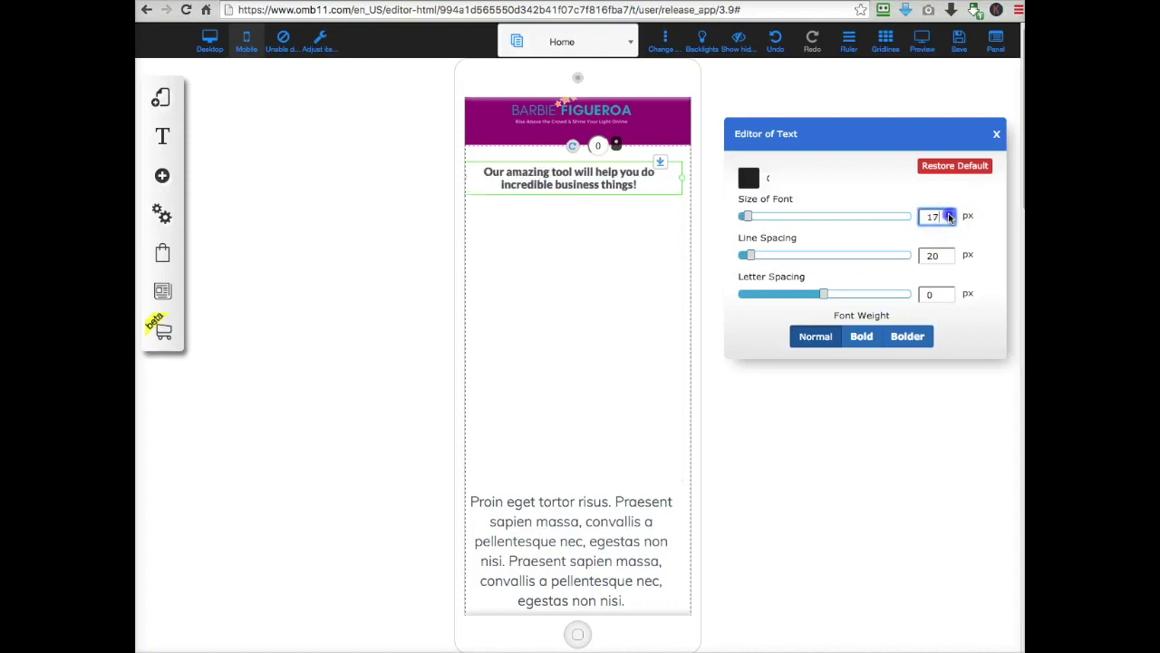
left_click(950, 214)
left_click(949, 220)
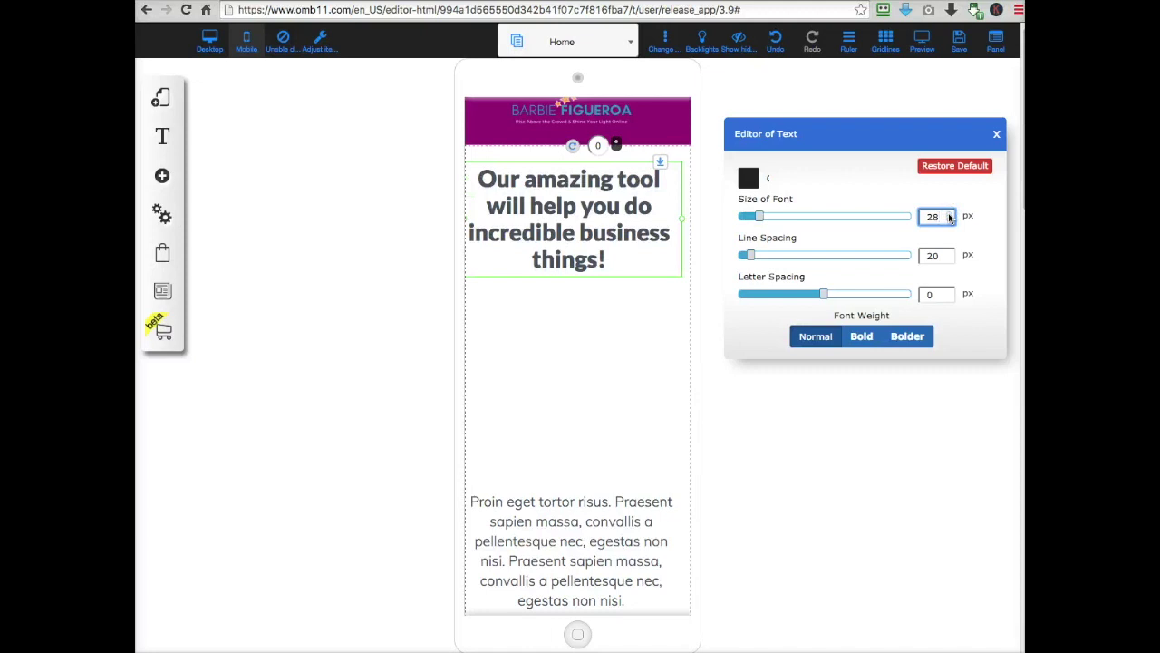
left_click(950, 219)
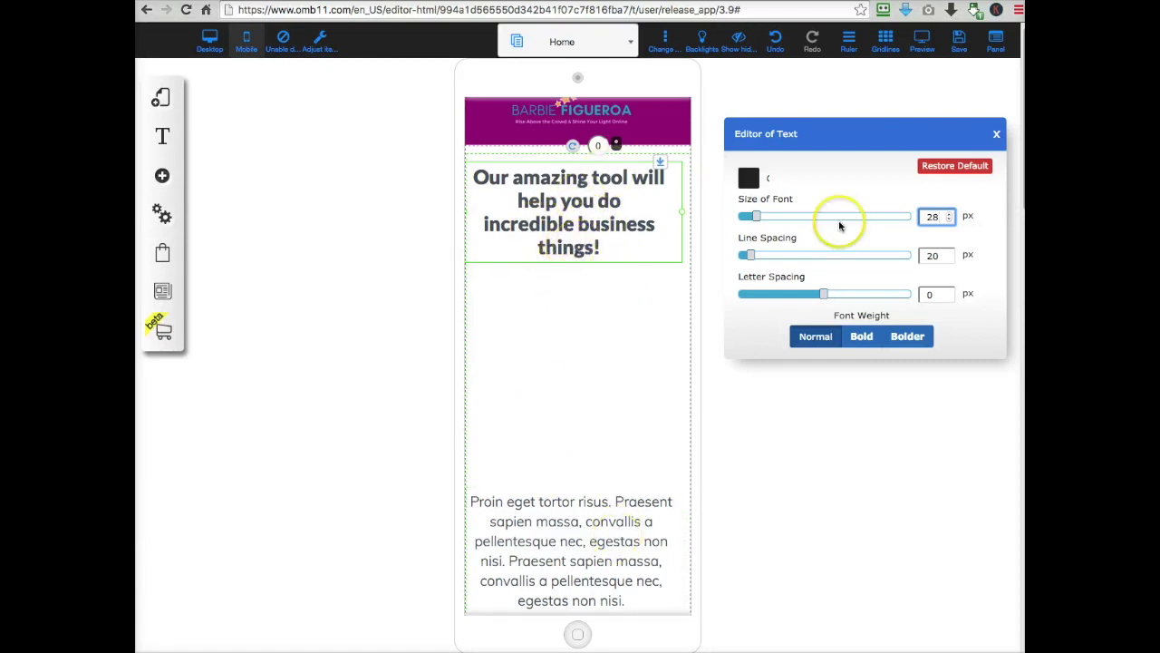
left_click(950, 216)
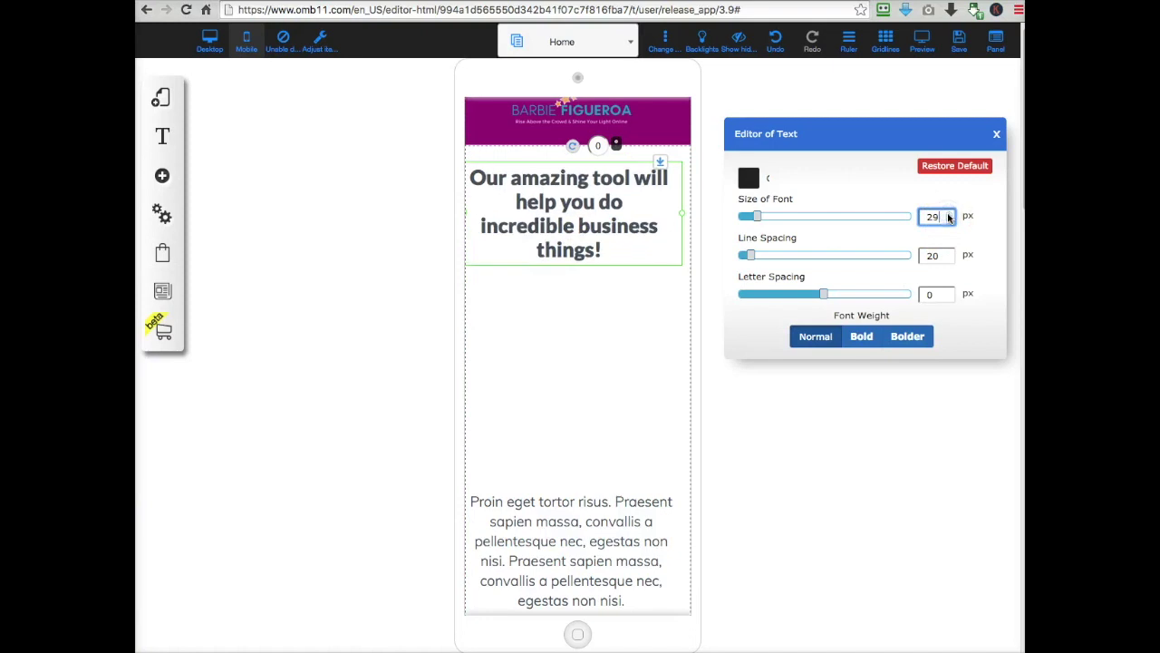
left_click(627, 335)
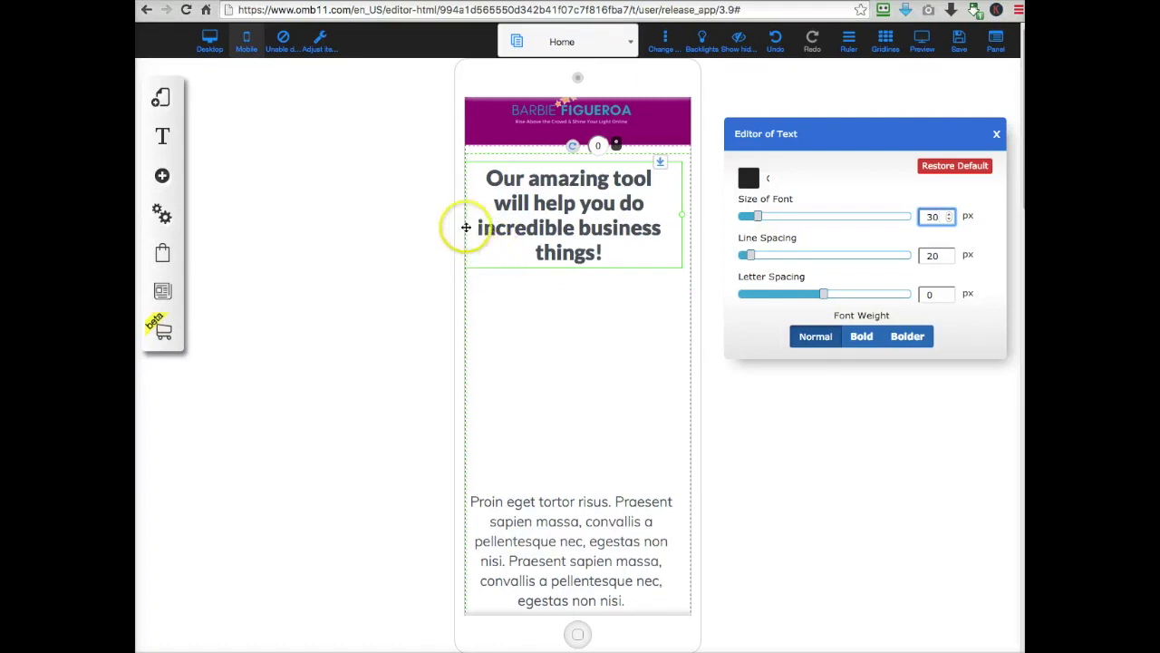
Shift the headline slightly to centre it in its section, and move the paragraph up directly beneath it
left_click(485, 259)
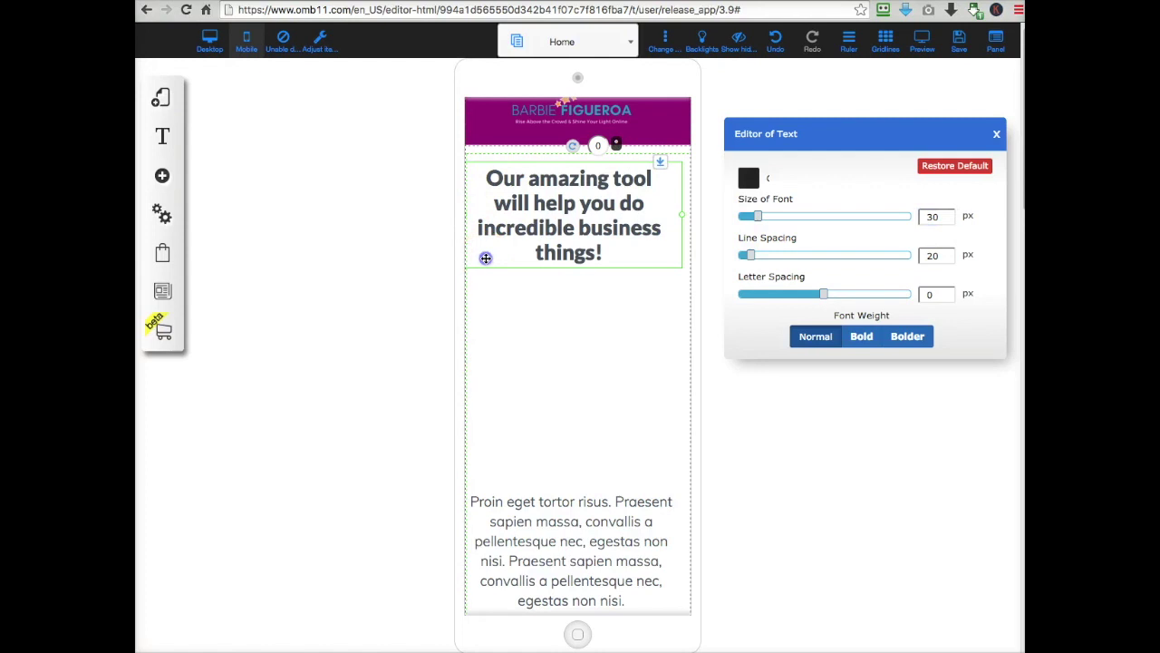
left_click_drag(486, 259, 491, 258)
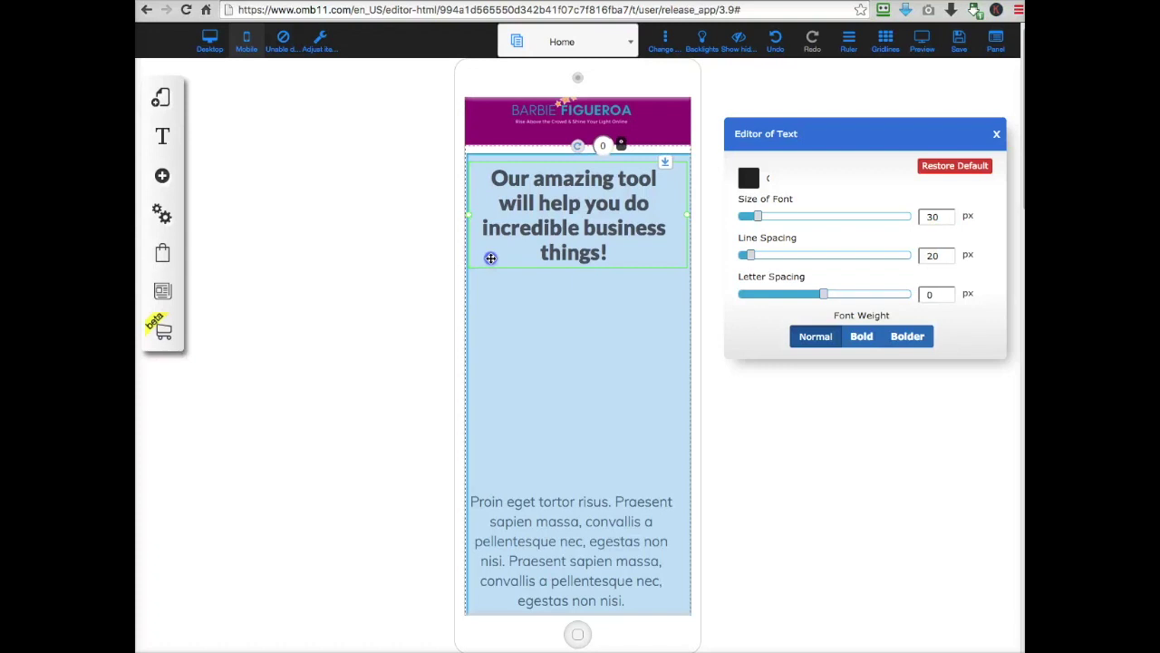
left_click_drag(490, 257, 505, 298)
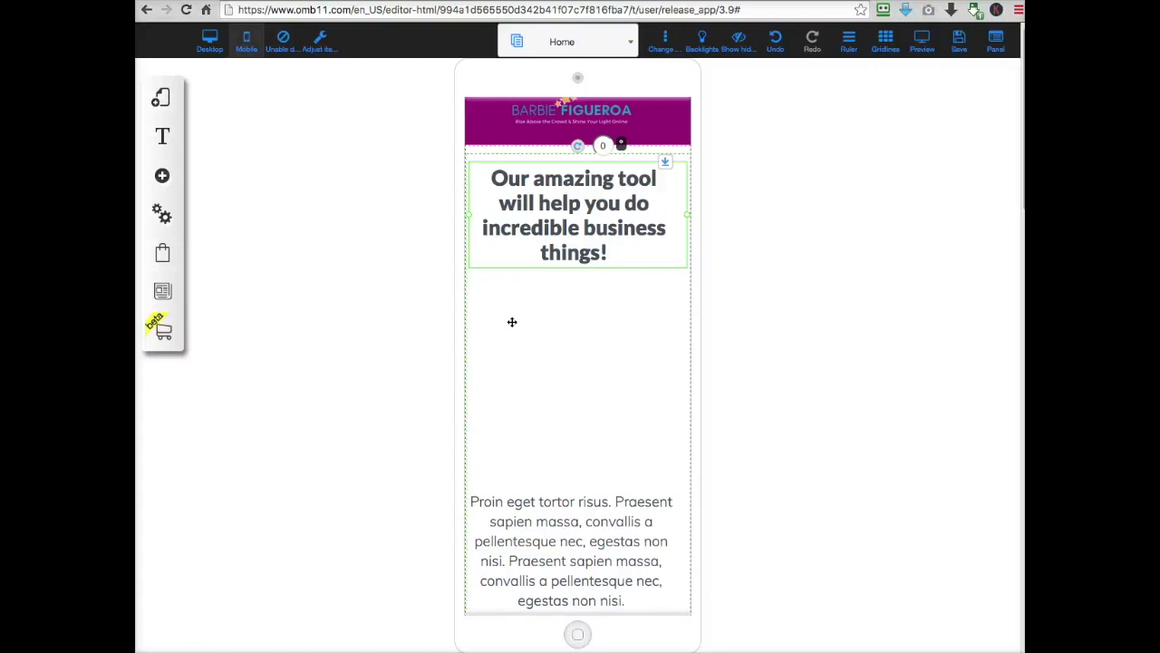
left_click_drag(512, 322, 569, 362)
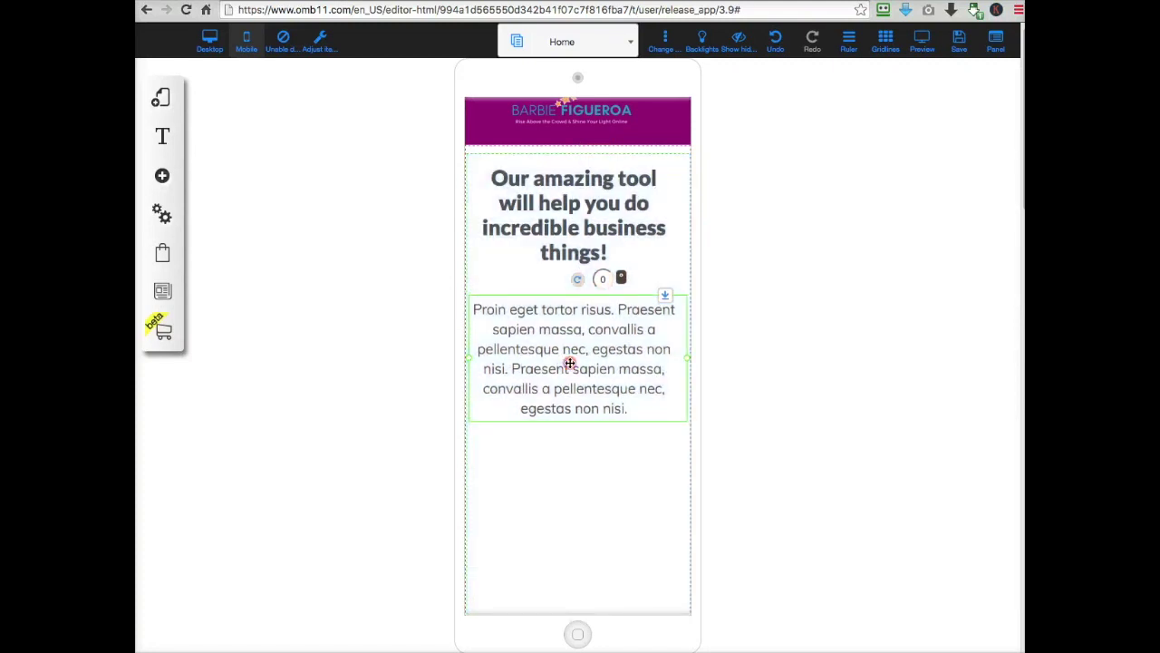
Set the font size of the paragraph below the headline to 20 px
left_click(569, 362)
left_click(557, 253)
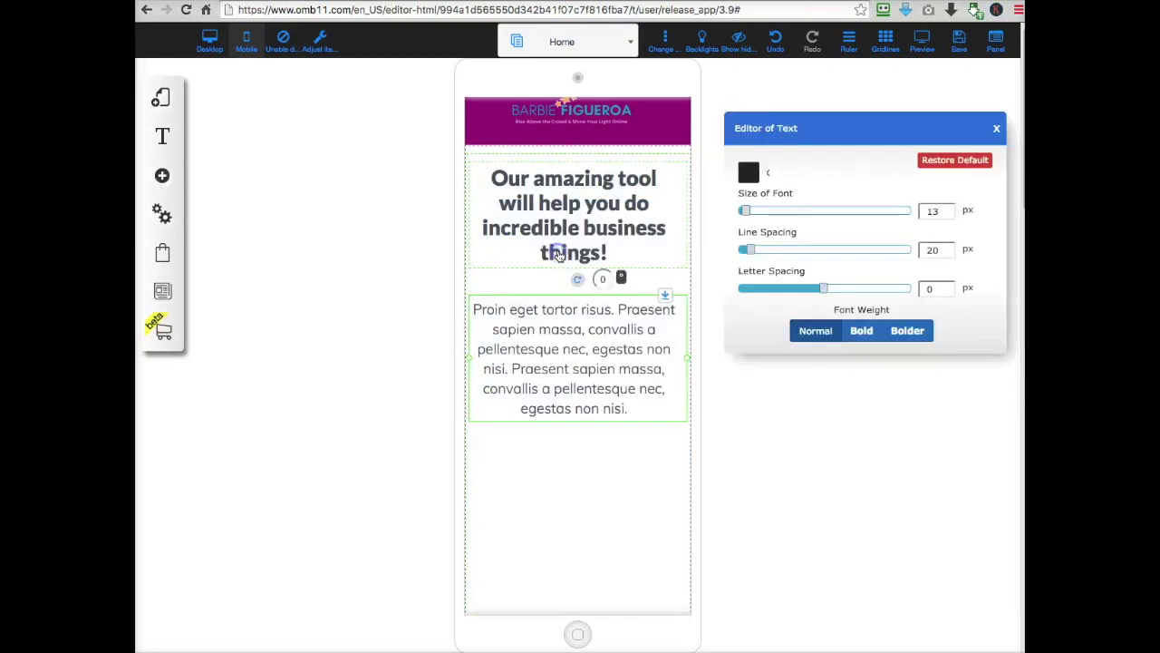
left_click(952, 213)
left_click(950, 208)
left_click(950, 209)
left_click(950, 208)
left_click(951, 209)
left_click(949, 207)
left_click(949, 207)
left_click(949, 207)
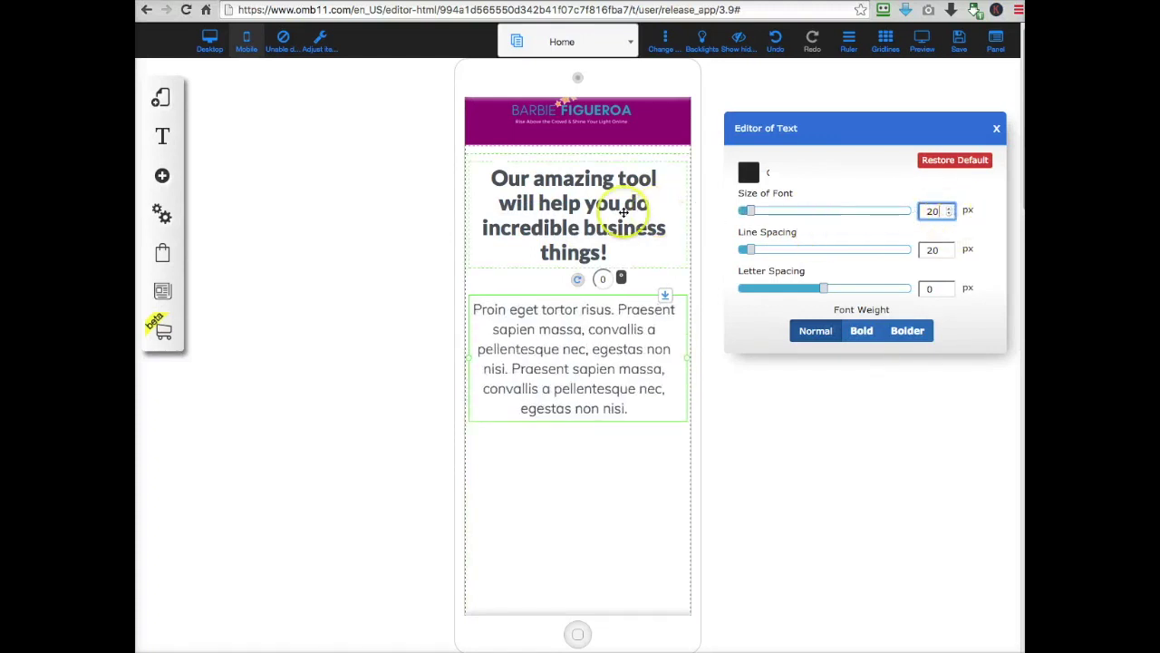
Check the headline's font size in its text customization settings
left_click(616, 215)
right_click(615, 215)
left_click(548, 244)
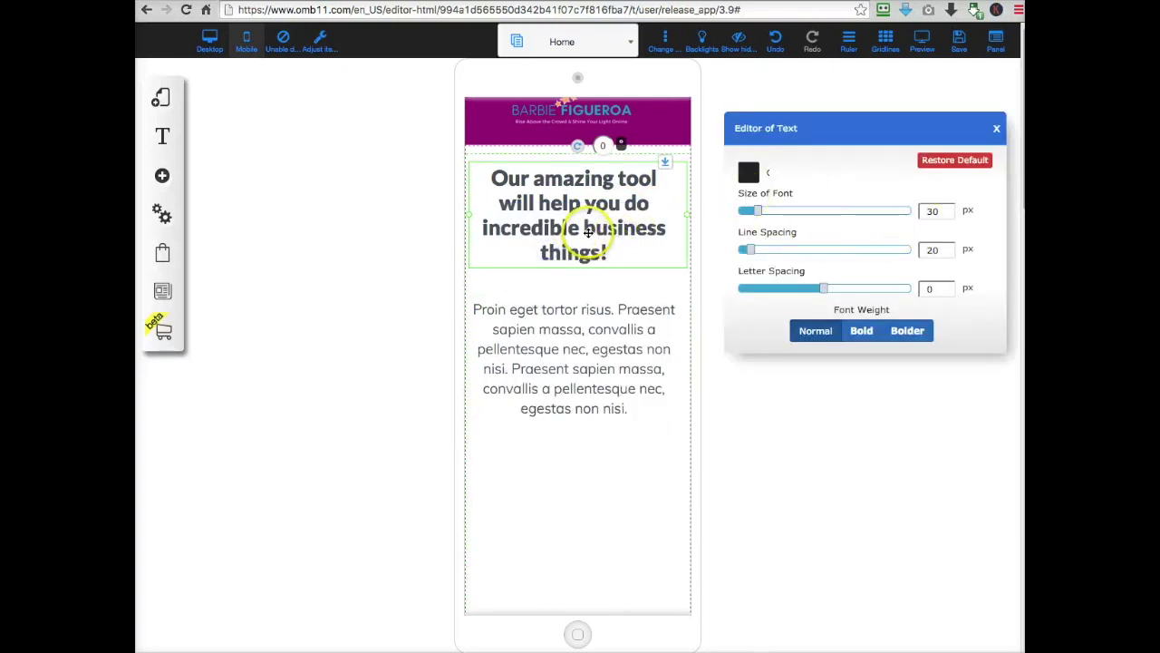
left_click(565, 342)
Move the sign-up form up beneath the paragraph and the laptop-and-phone image up beneath the form
scroll(566, 342, "down", 5)
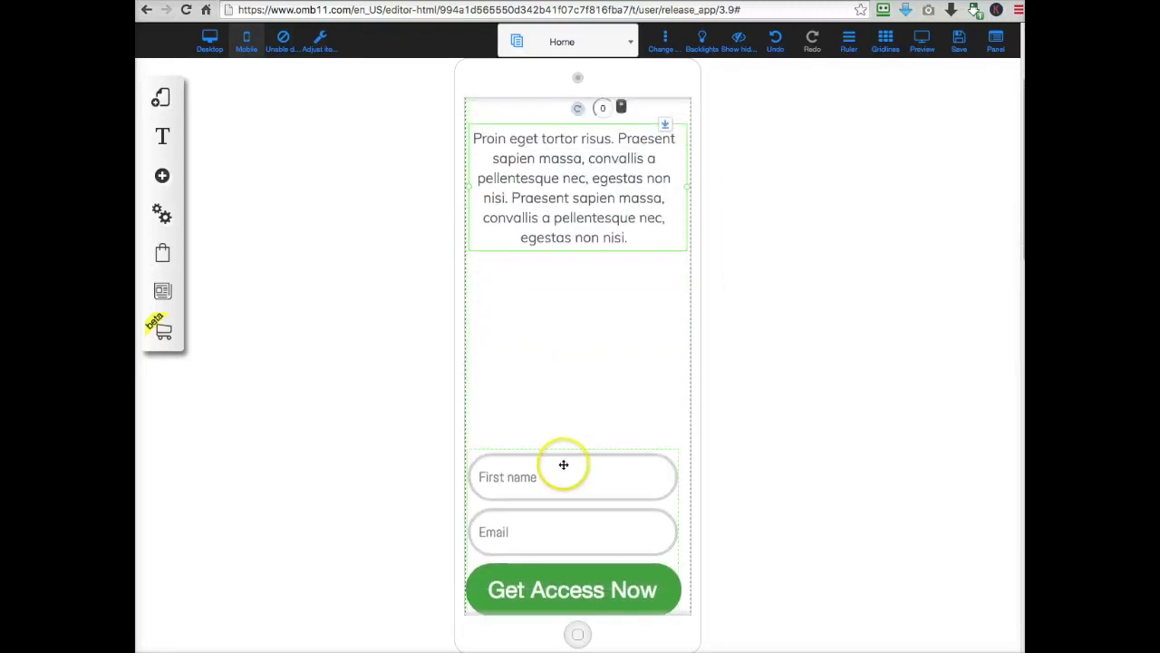
left_click_drag(561, 470, 568, 296)
scroll(572, 332, "down", 4)
left_click(564, 467)
left_click_drag(564, 467, 570, 408)
Centre the instructor photo in its orange section, and move that section up closer to the laptop-and-phone image
scroll(569, 408, "down", 5)
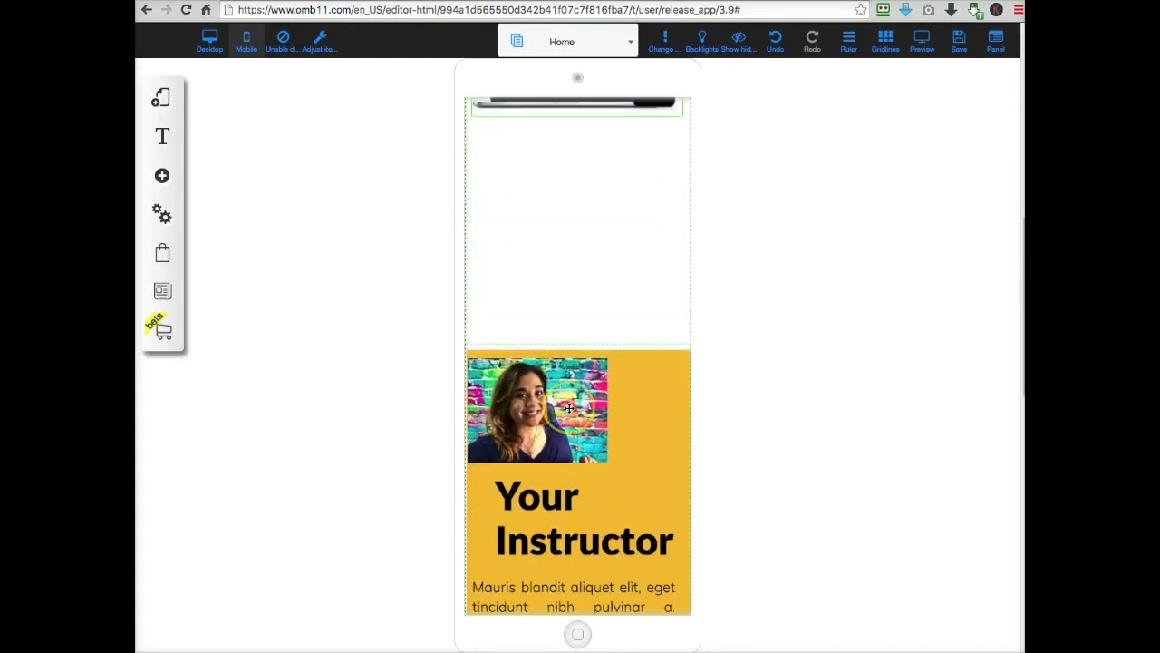
left_click_drag(535, 348, 573, 349)
left_click(679, 305)
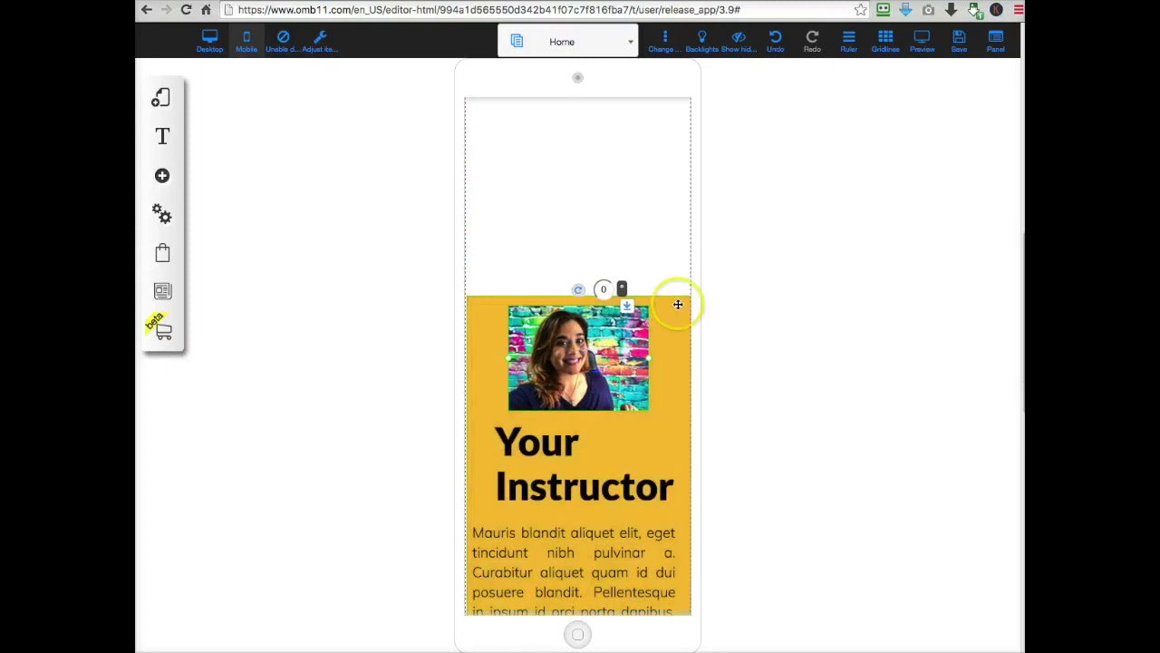
left_click_drag(677, 325, 673, 200)
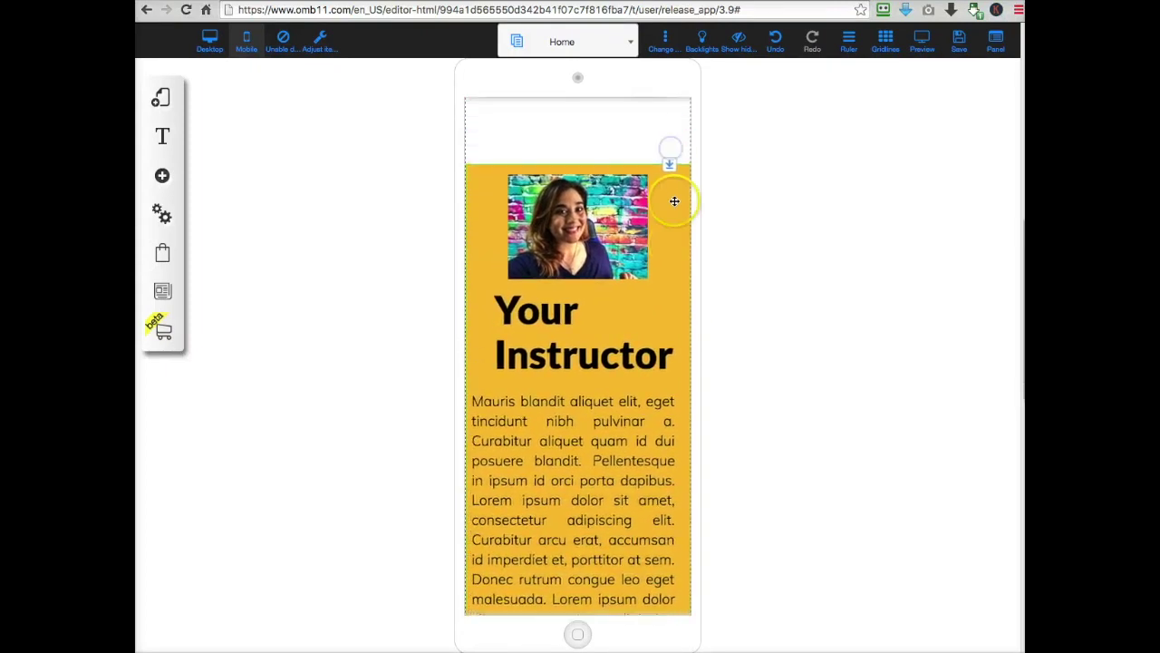
Adjust the lower edge of the white form section and nudge the orange instructor section up to meet it
left_click(650, 402)
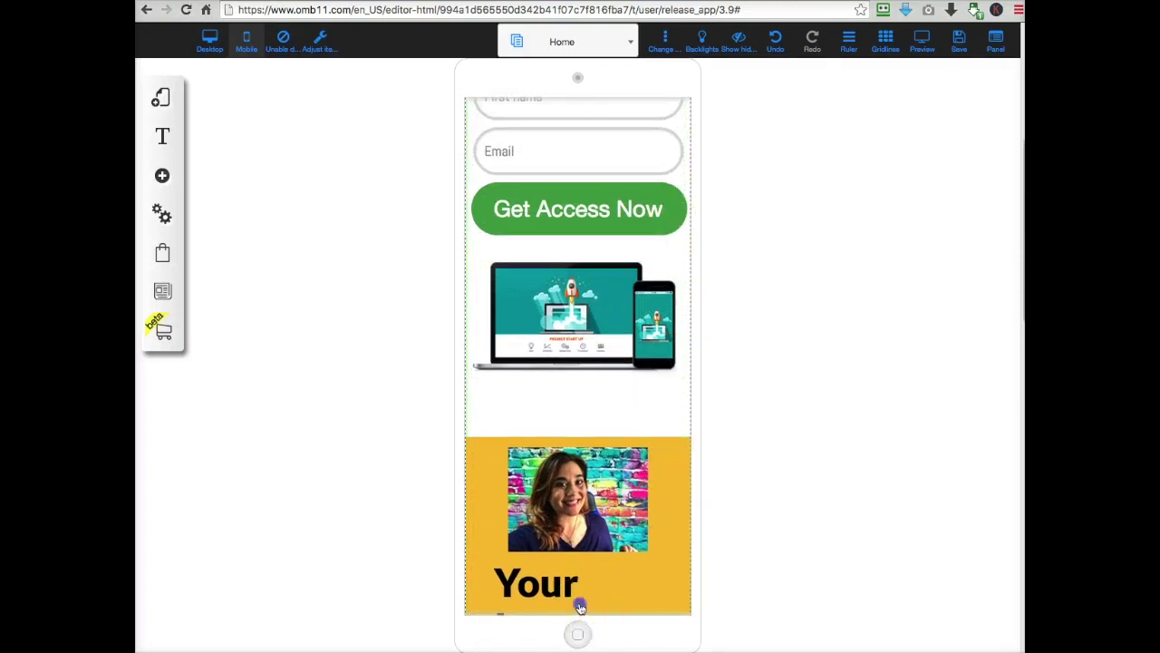
left_click(590, 413)
left_click(677, 453)
scroll(677, 454, "down", 1)
left_click(622, 399)
left_click(593, 407)
scroll(590, 396, "down", 1)
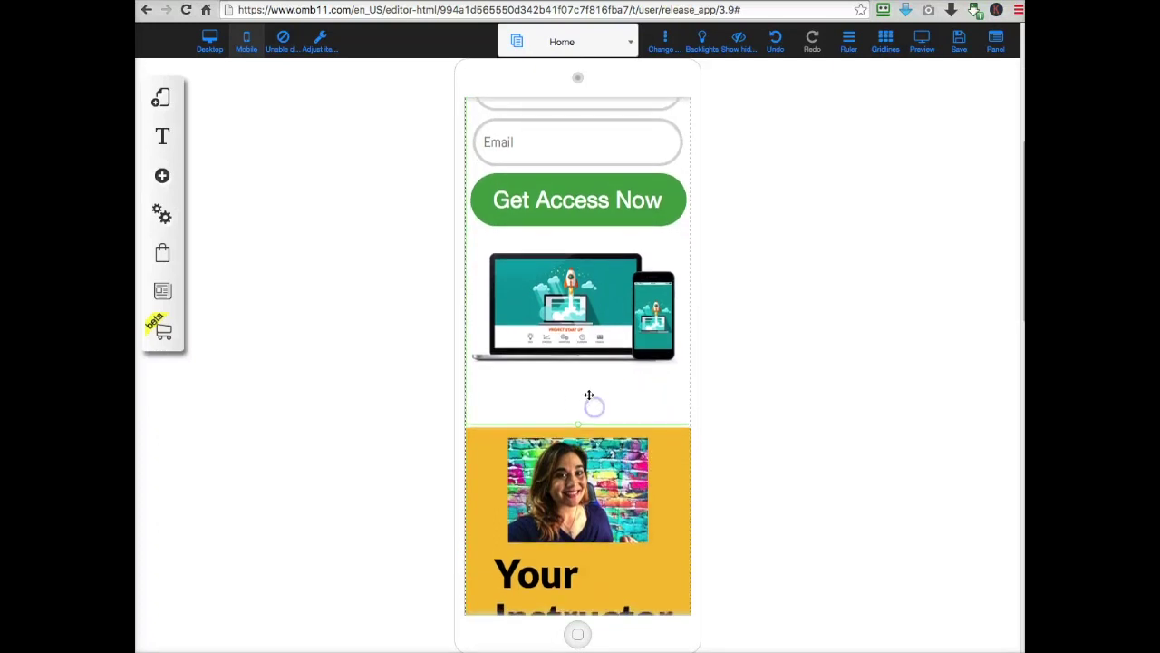
scroll(554, 589, "down", 1)
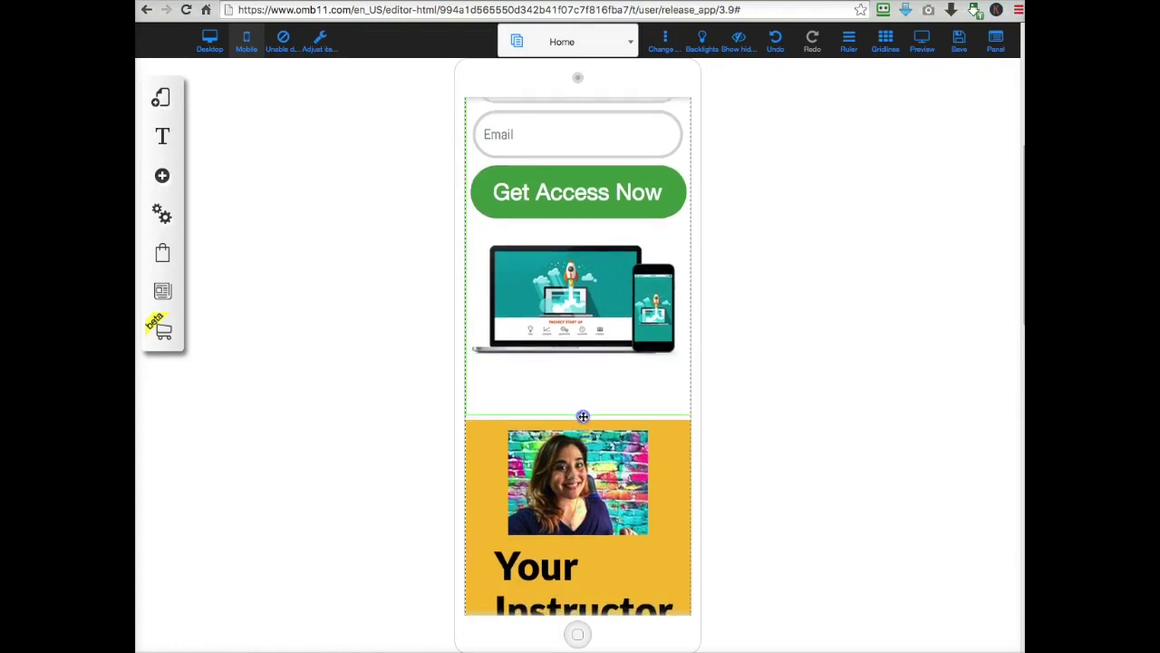
scroll(583, 415, "down", 1)
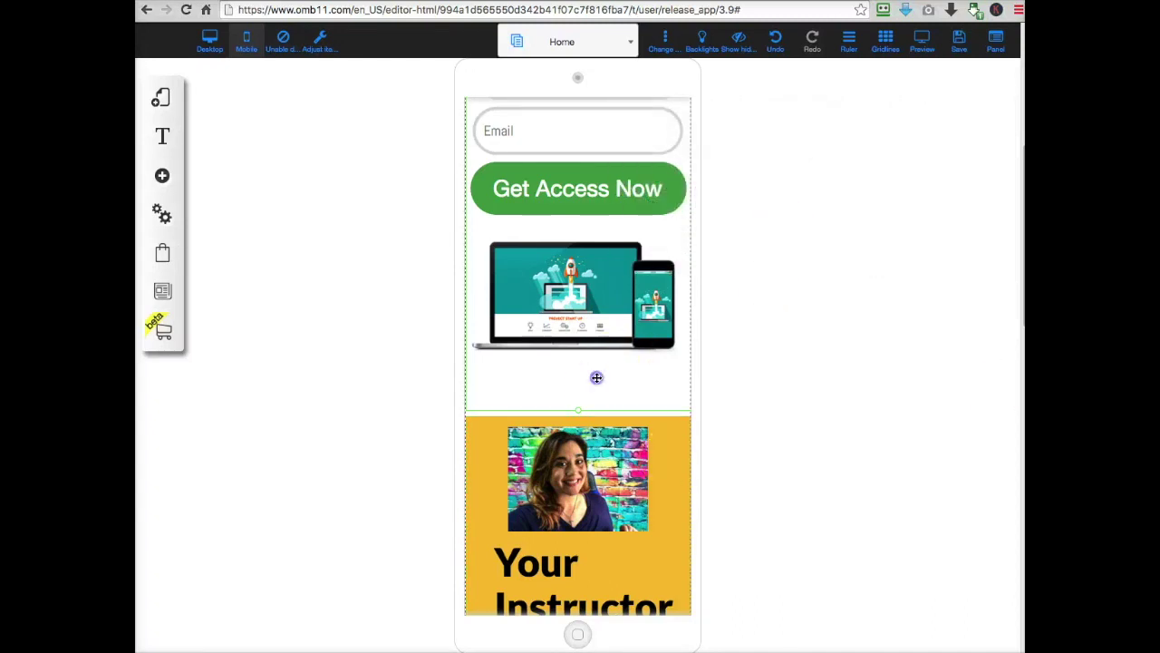
left_click(481, 423)
left_click(506, 396)
left_click(528, 386)
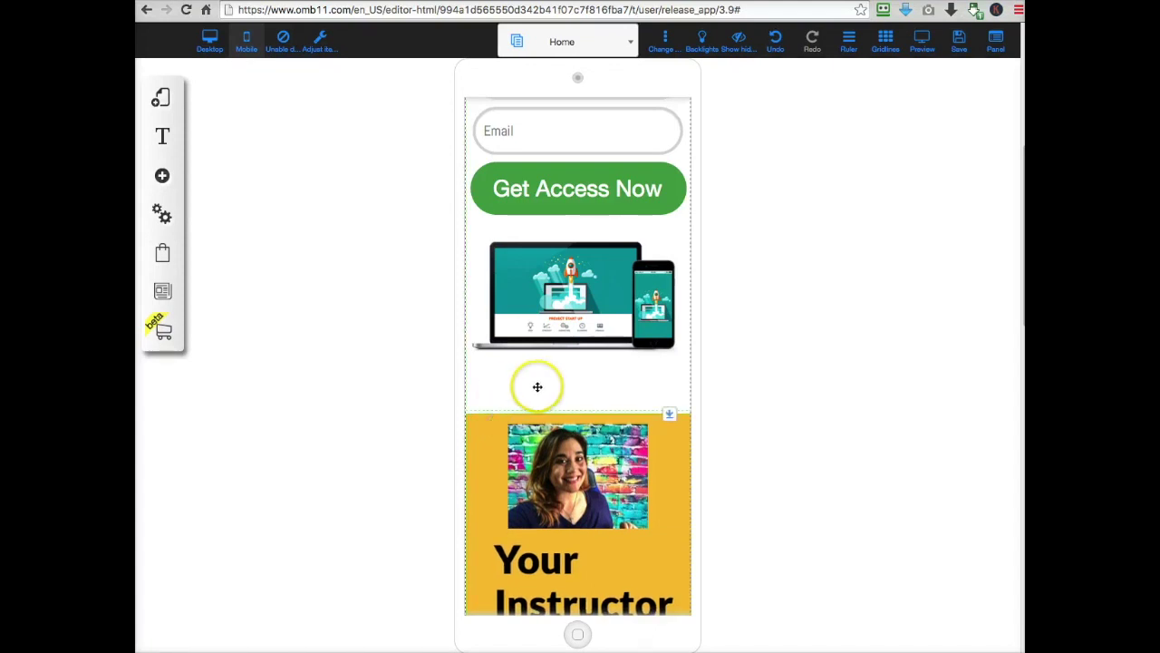
Set the font size of the "Your Instructor" heading to 30 px
left_click(542, 450)
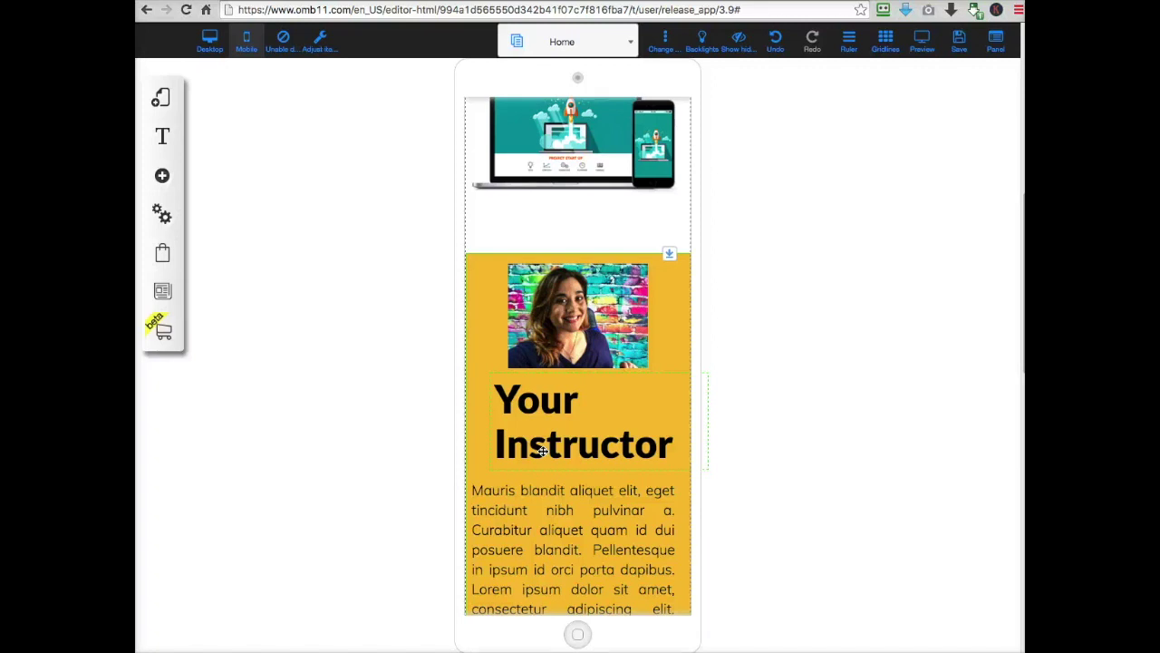
left_click(543, 446)
left_click(590, 248)
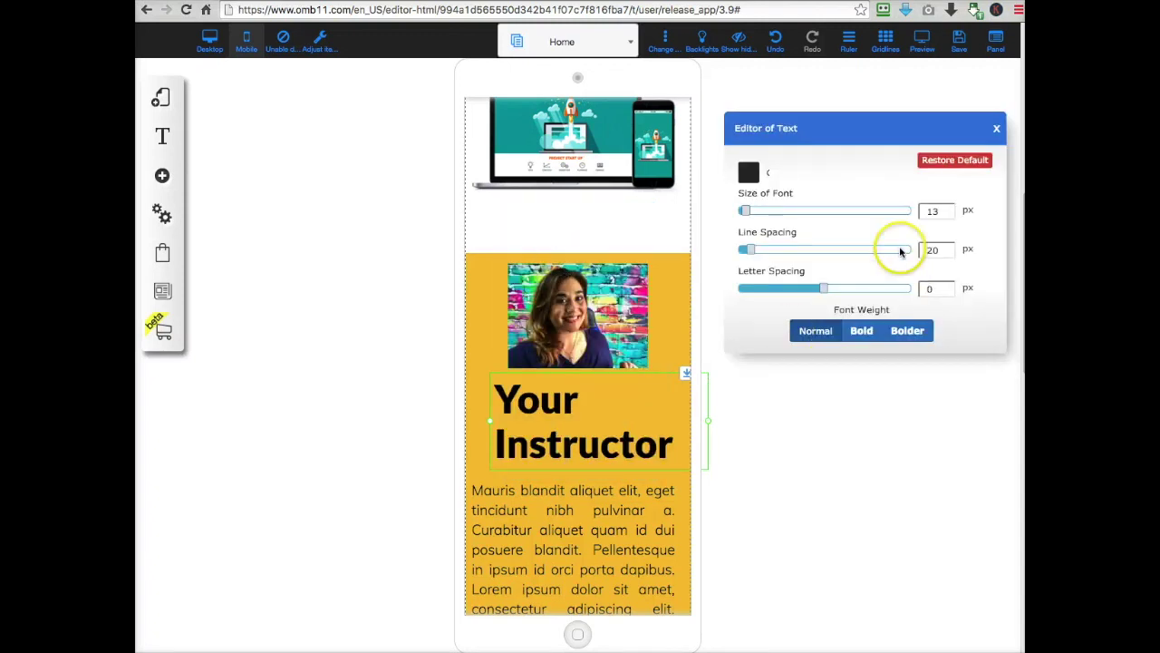
left_click(950, 208)
left_click(950, 209)
double_click(950, 209)
double_click(950, 209)
double_click(950, 208)
double_click(950, 208)
left_click(950, 208)
left_click(950, 209)
left_click(951, 211)
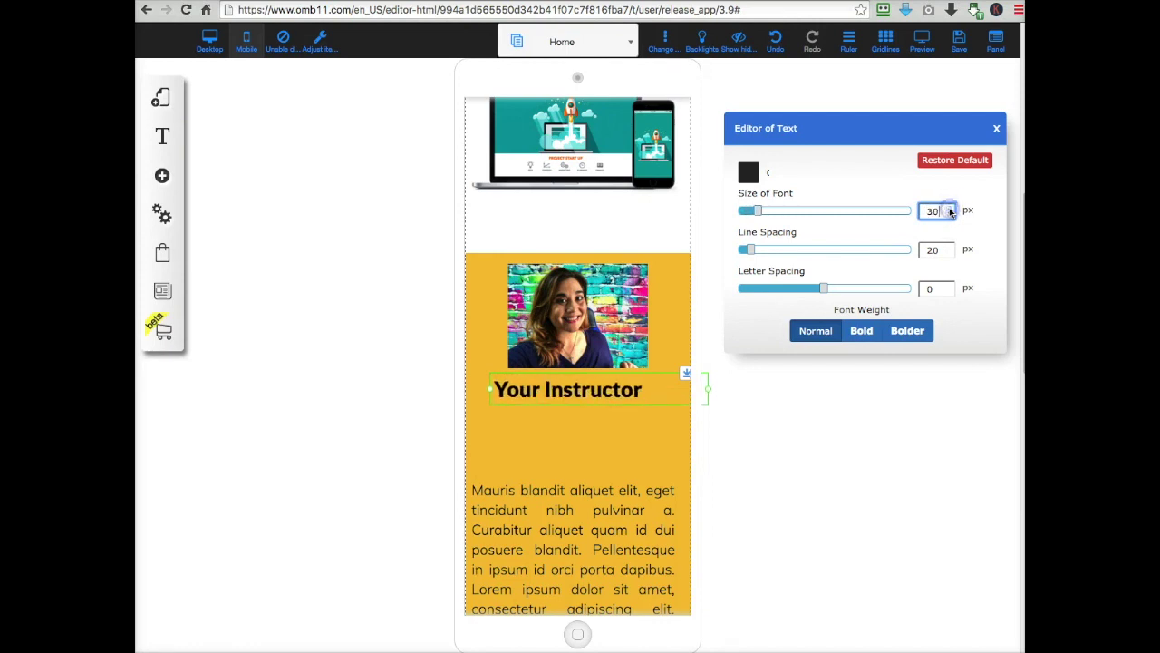
left_click(862, 404)
Move the instructor's bio paragraph up beneath the "Your Instructor" heading and set its font size to 20 px
left_click_drag(614, 528, 591, 459)
right_click(591, 459)
left_click(544, 247)
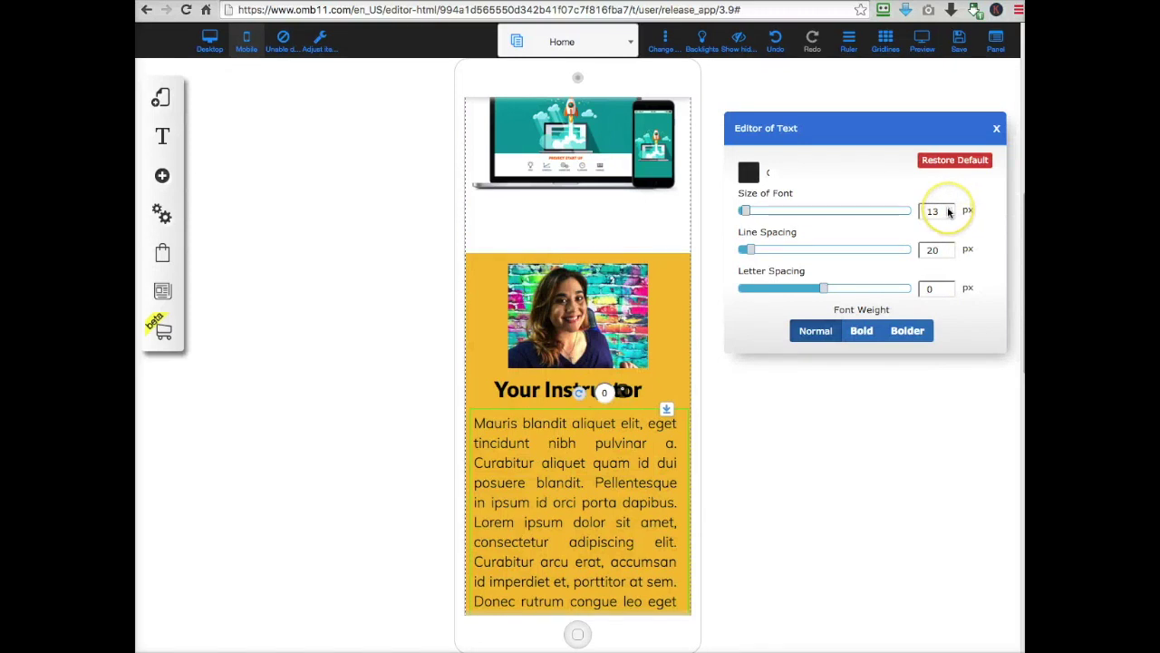
left_click(948, 210)
left_click(949, 210)
left_click(948, 210)
left_click(948, 211)
left_click(949, 210)
left_click(948, 210)
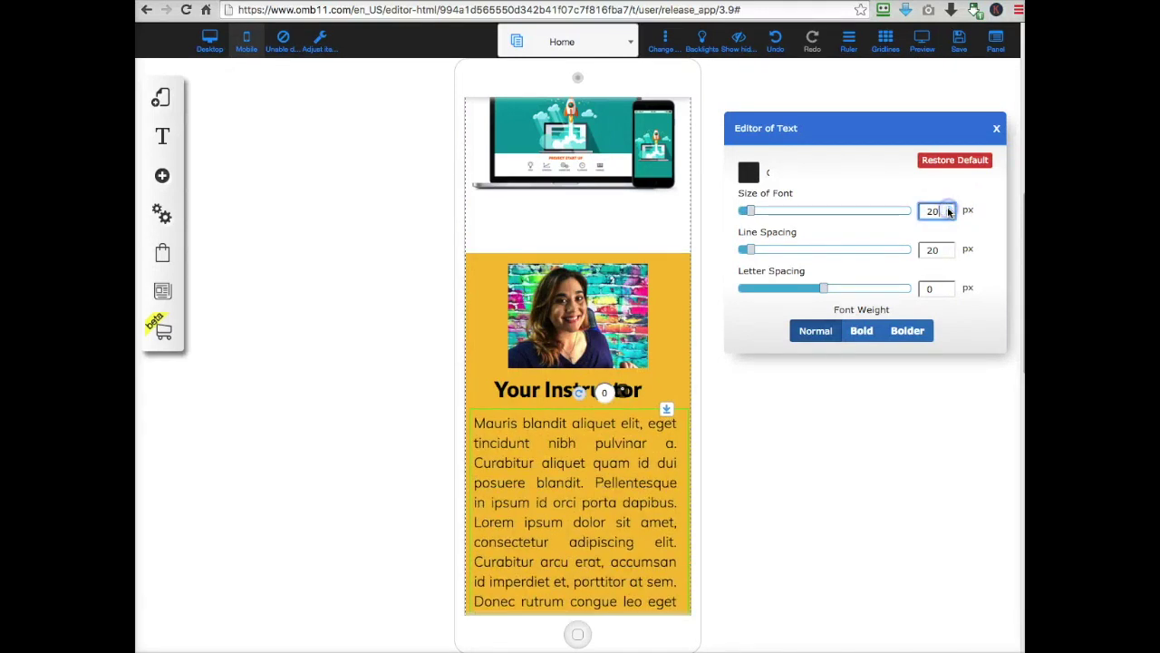
left_click(722, 463)
scroll(654, 493, "down", 10)
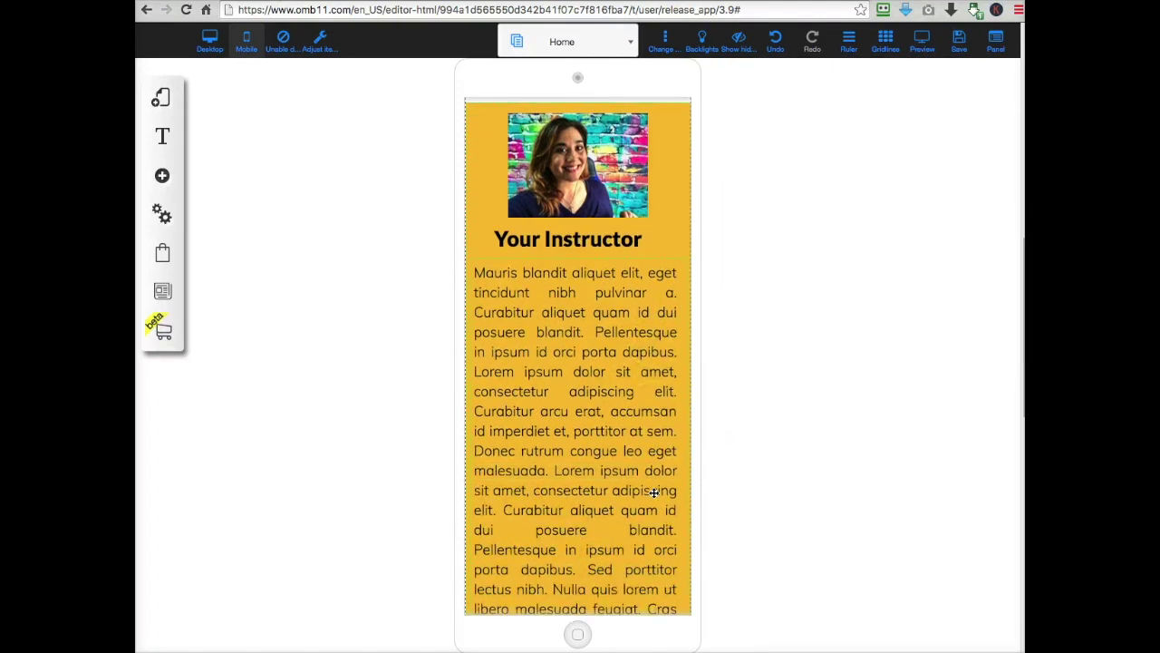
scroll(653, 492, "down", 4)
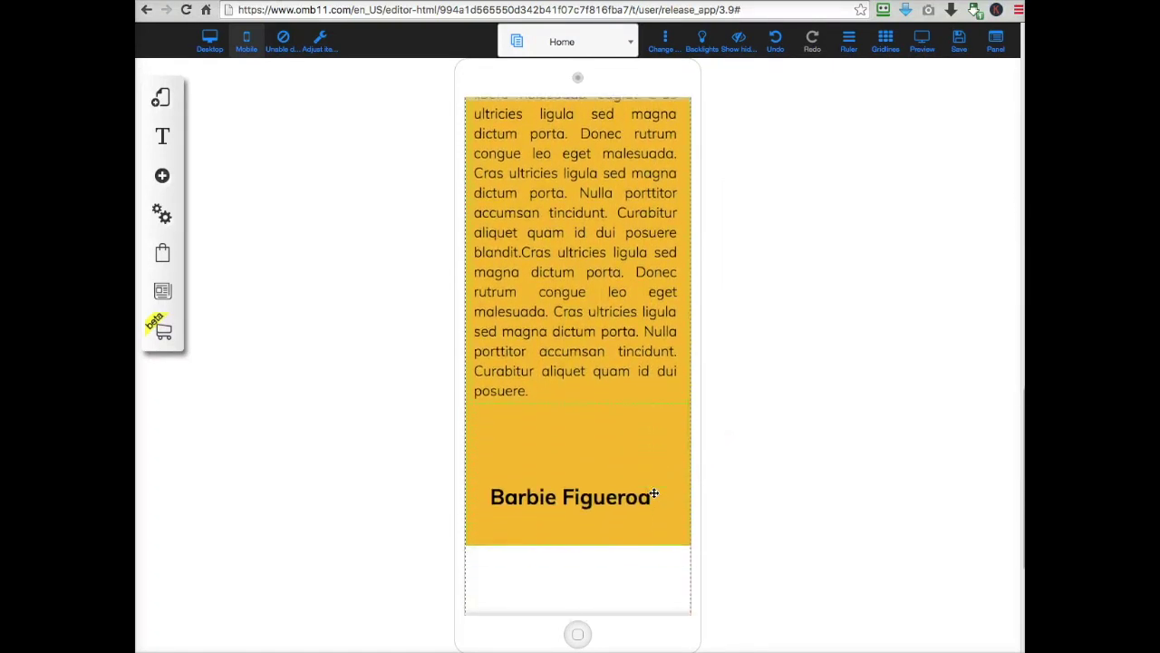
Move the instructor's name from below the bio paragraph up to just beneath the "Your Instructor" heading
scroll(653, 493, "up", 10)
scroll(654, 493, "up", 5)
scroll(658, 485, "down", 3)
scroll(593, 338, "down", 10)
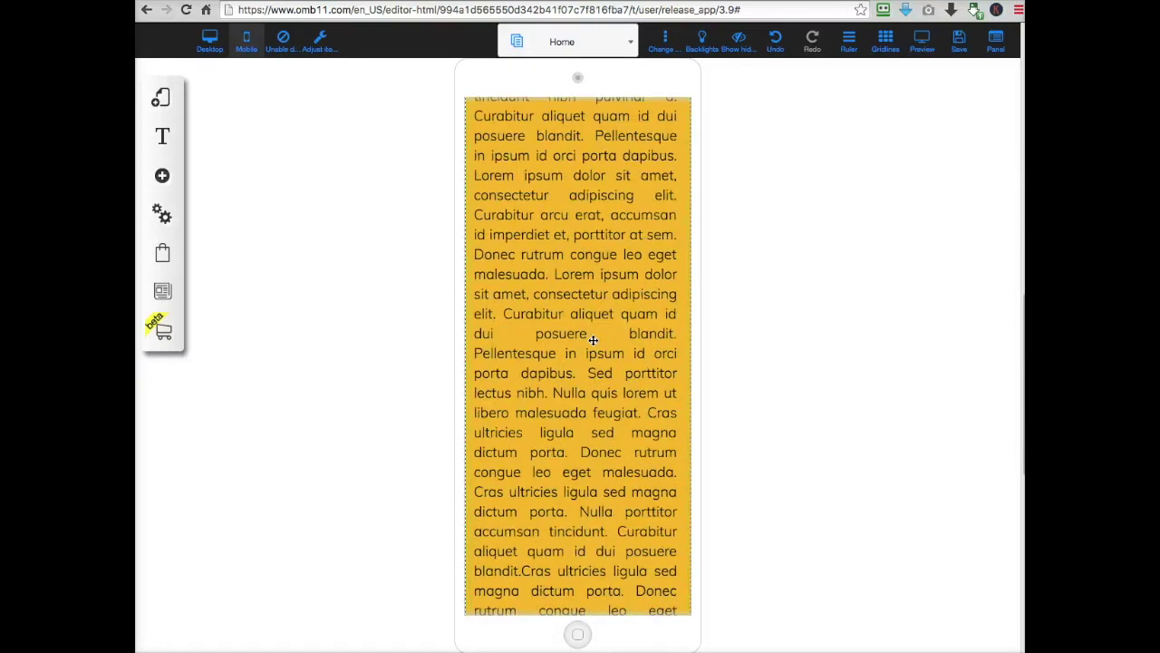
left_click_drag(576, 467, 883, 80)
scroll(616, 287, "up", 3)
scroll(616, 286, "up", 4)
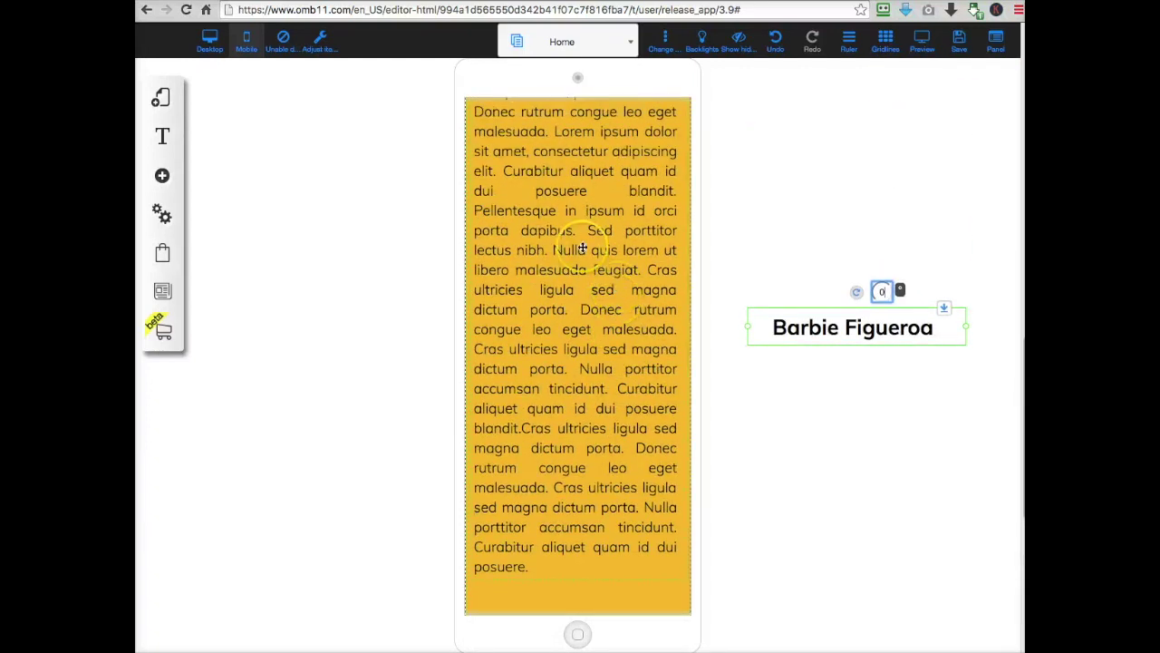
scroll(583, 290, "up", 5)
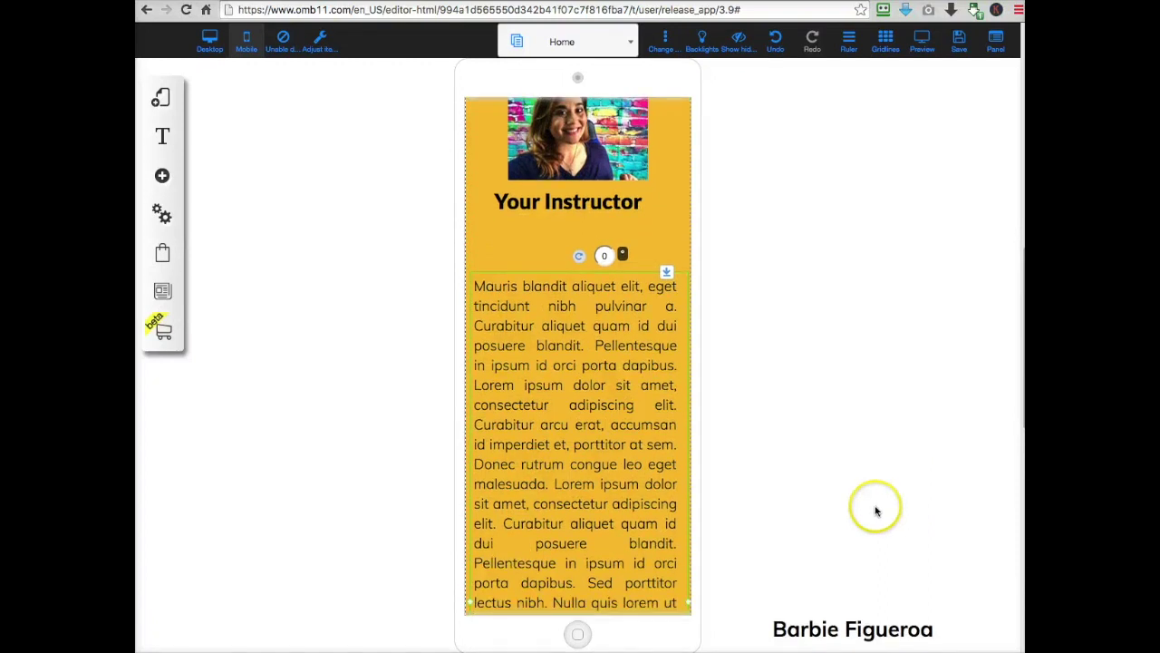
left_click_drag(811, 629, 556, 235)
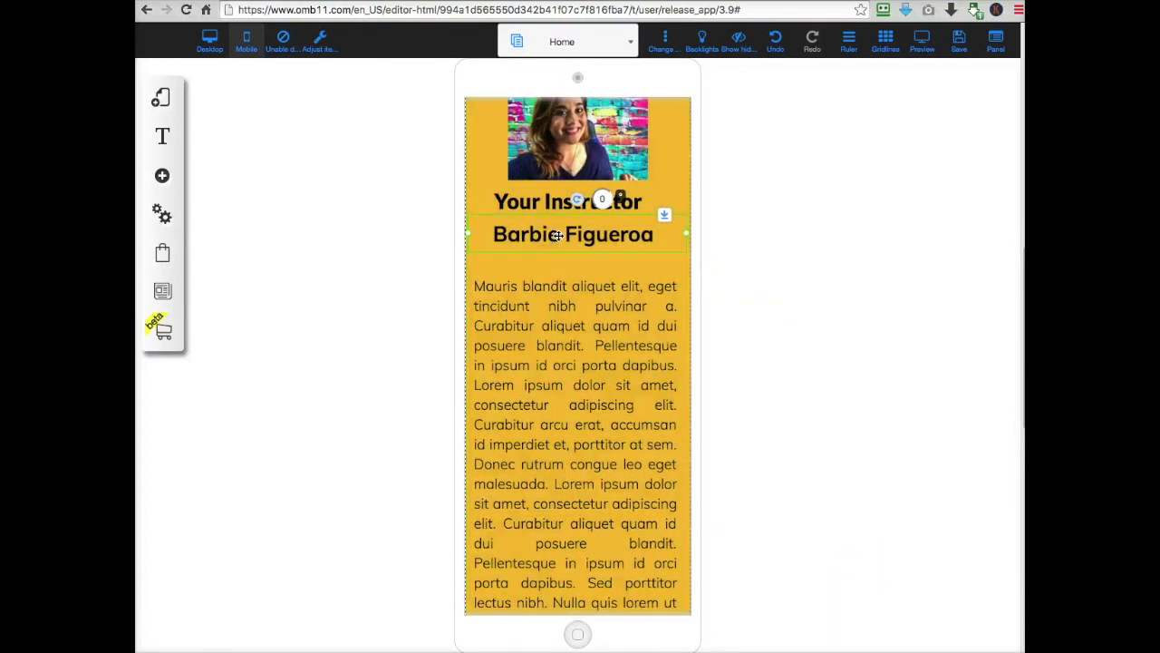
Set the font size of the instructor's name to 20 px and align it centrally under the heading
right_click(556, 234)
left_click(549, 245)
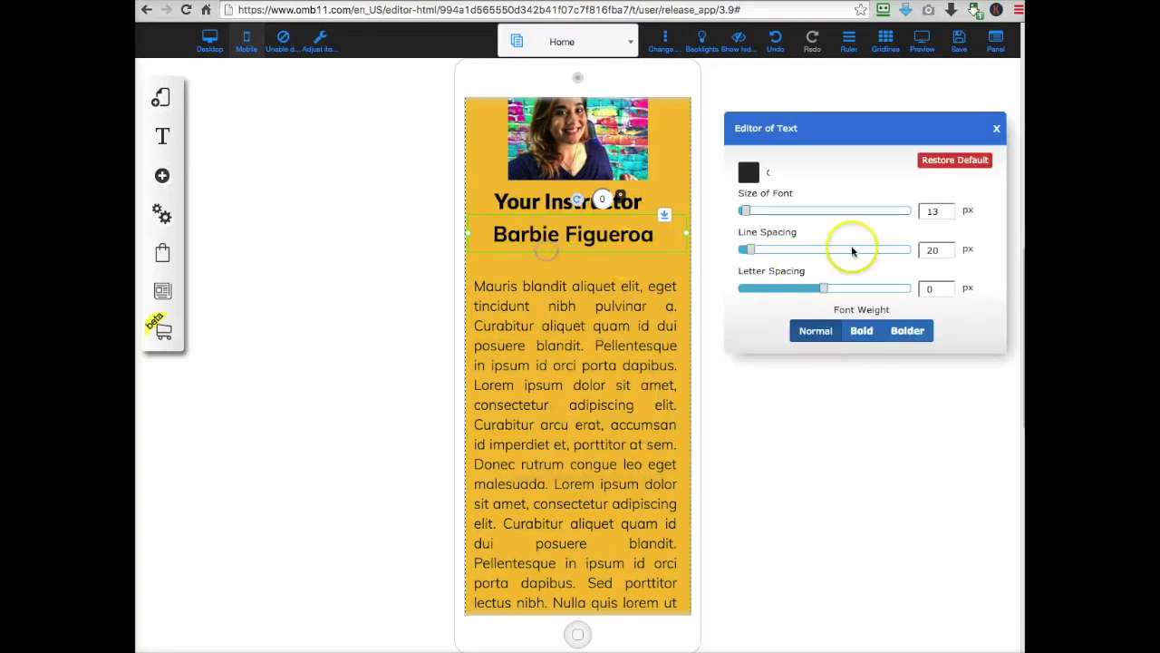
left_click(948, 206)
left_click(948, 207)
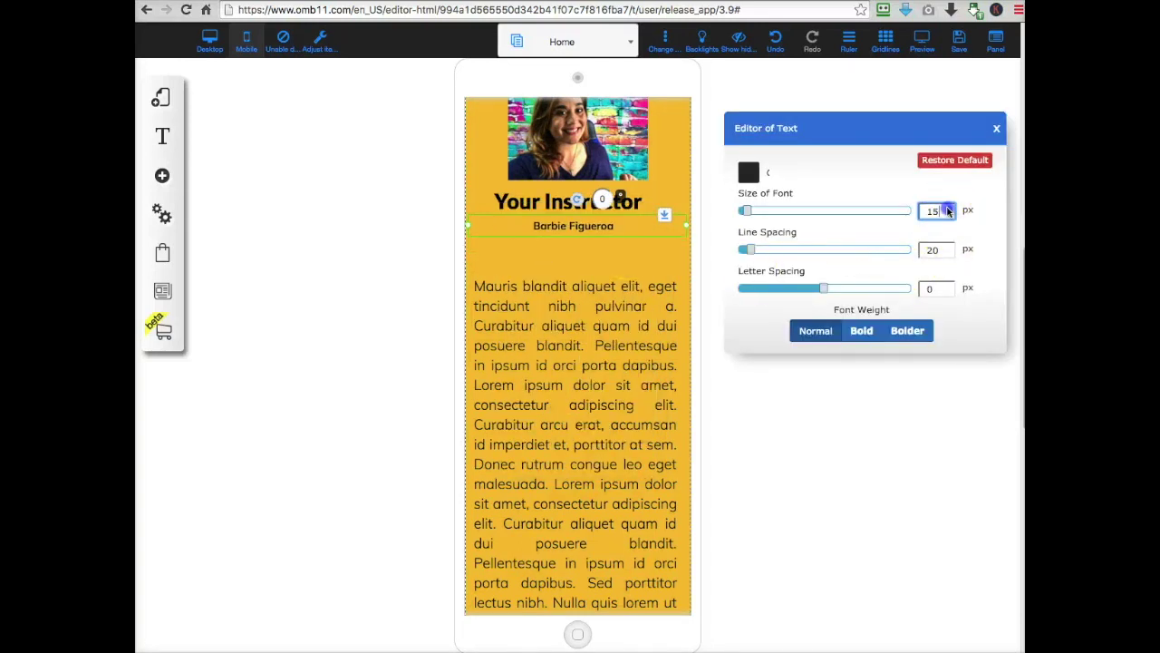
left_click(949, 207)
left_click(949, 206)
left_click(948, 207)
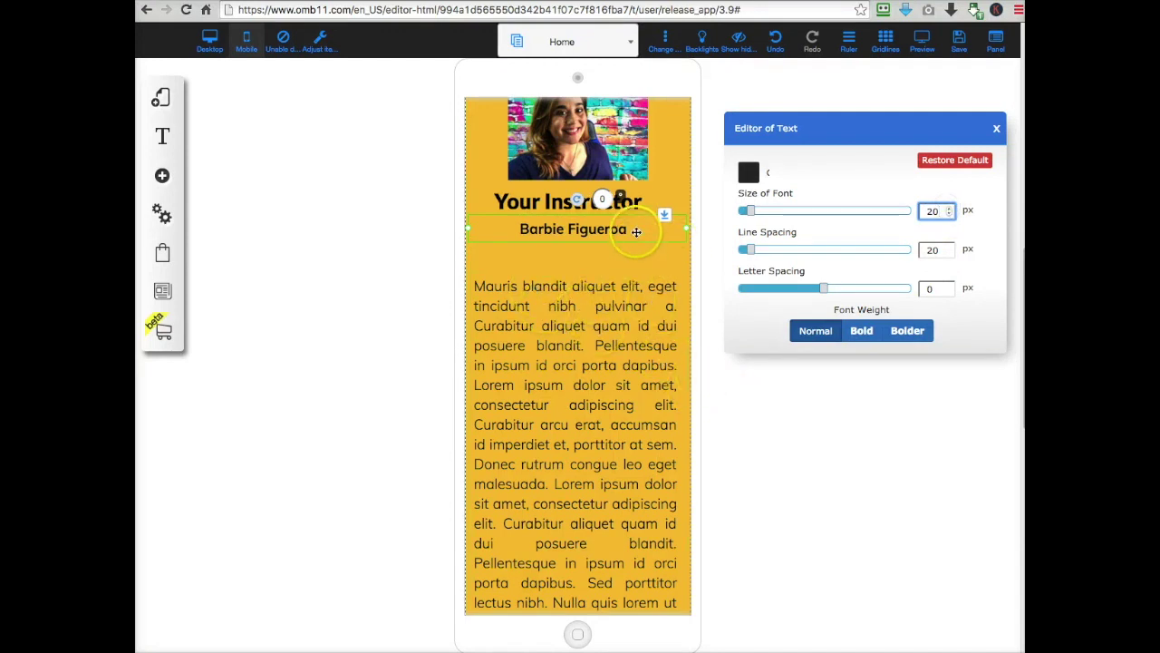
left_click_drag(632, 233, 621, 233)
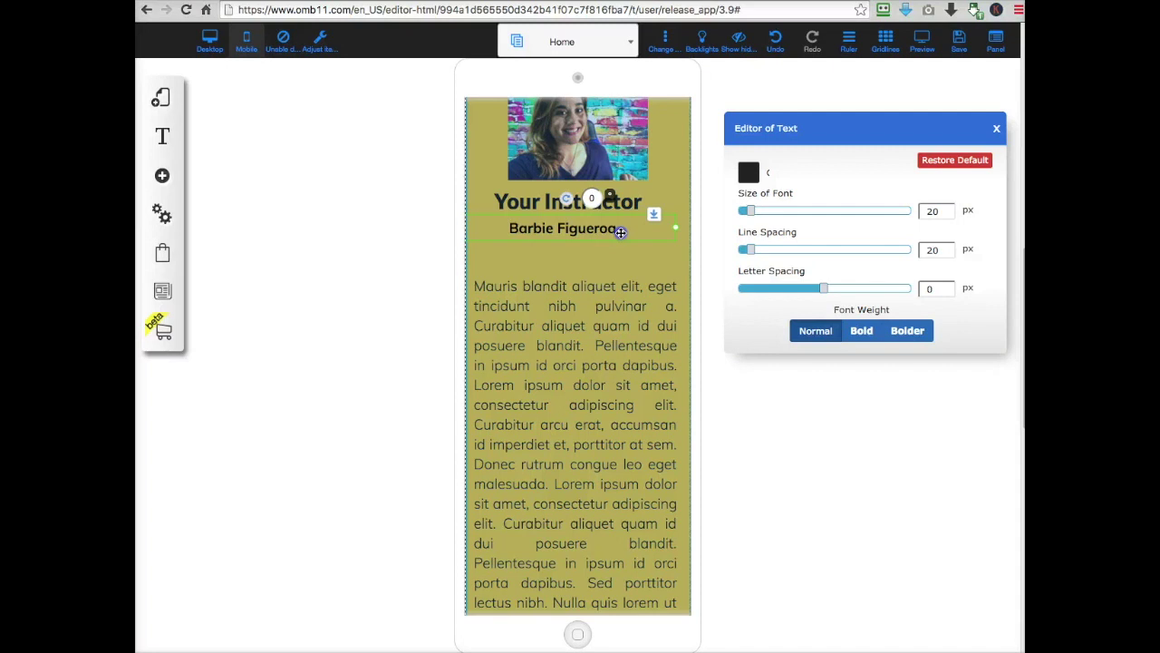
left_click_drag(621, 233, 630, 233)
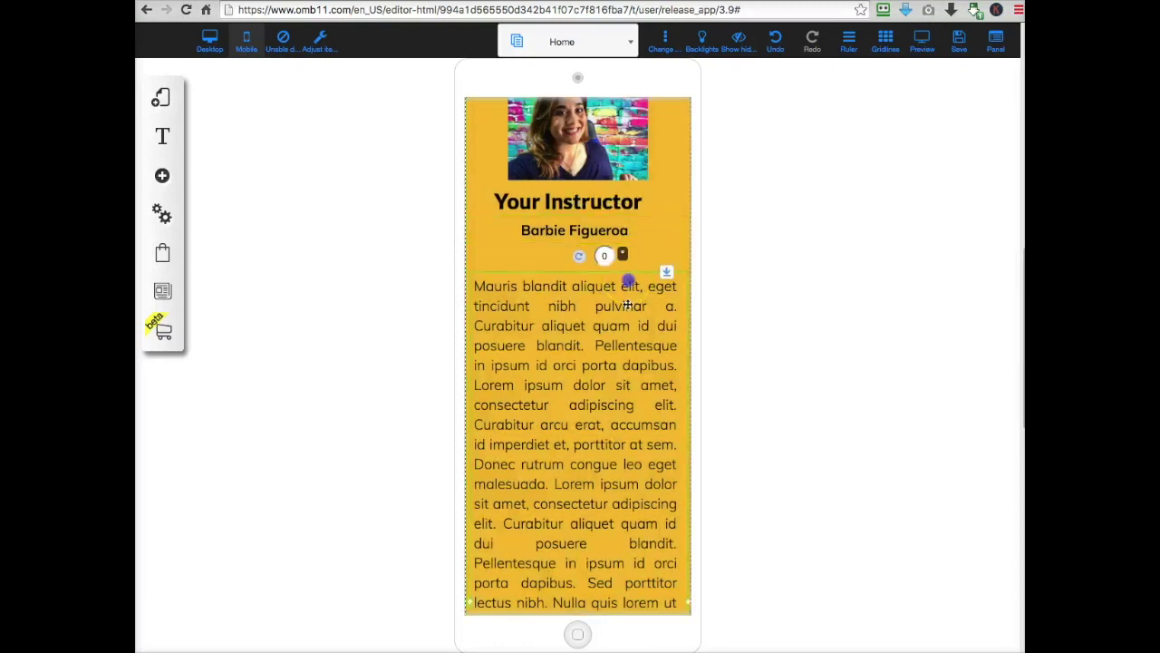
Narrow the "Your Instructor" heading's text box to fit the phone frame and centre the heading above the instructor's name
left_click(564, 210)
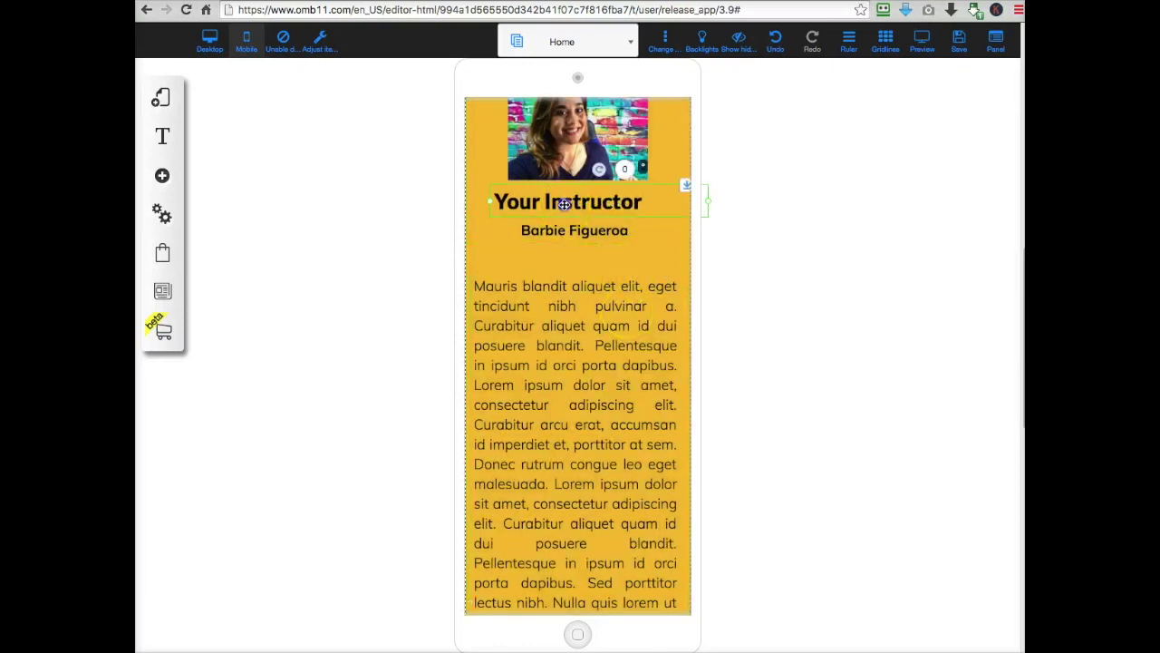
left_click_drag(573, 205, 569, 205)
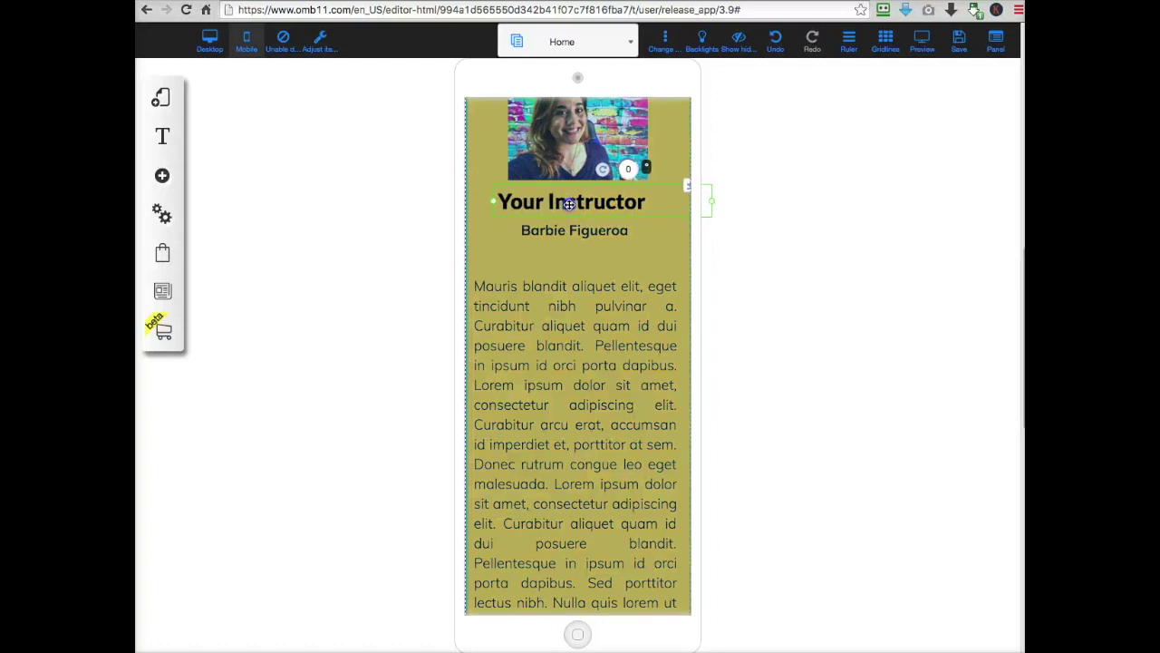
left_click_drag(603, 203, 603, 203)
left_click_drag(712, 202, 664, 204)
mouse_move(614, 201)
left_mouse_down()
mouse_move(638, 204)
mouse_move(605, 207)
left_mouse_up()
Lower the instructor's name slightly to widen the gap beneath the "Your Instructor" heading
left_click(591, 233)
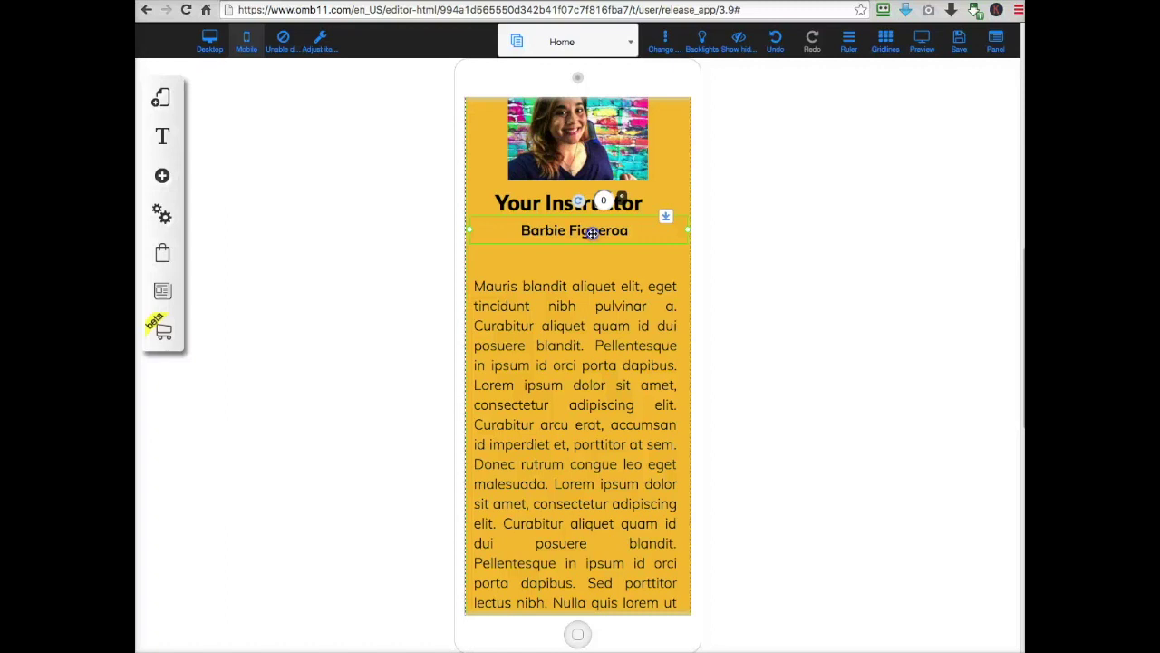
left_click(567, 201)
left_click_drag(555, 229, 558, 234)
left_click(558, 205)
left_click(558, 234)
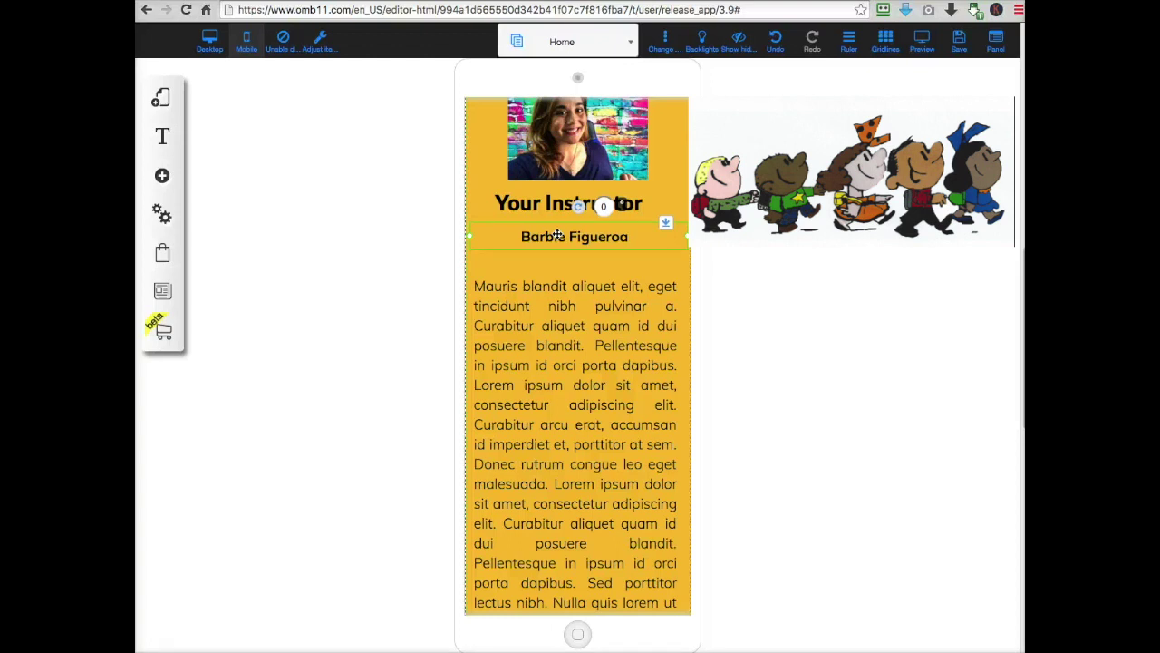
left_click(644, 156)
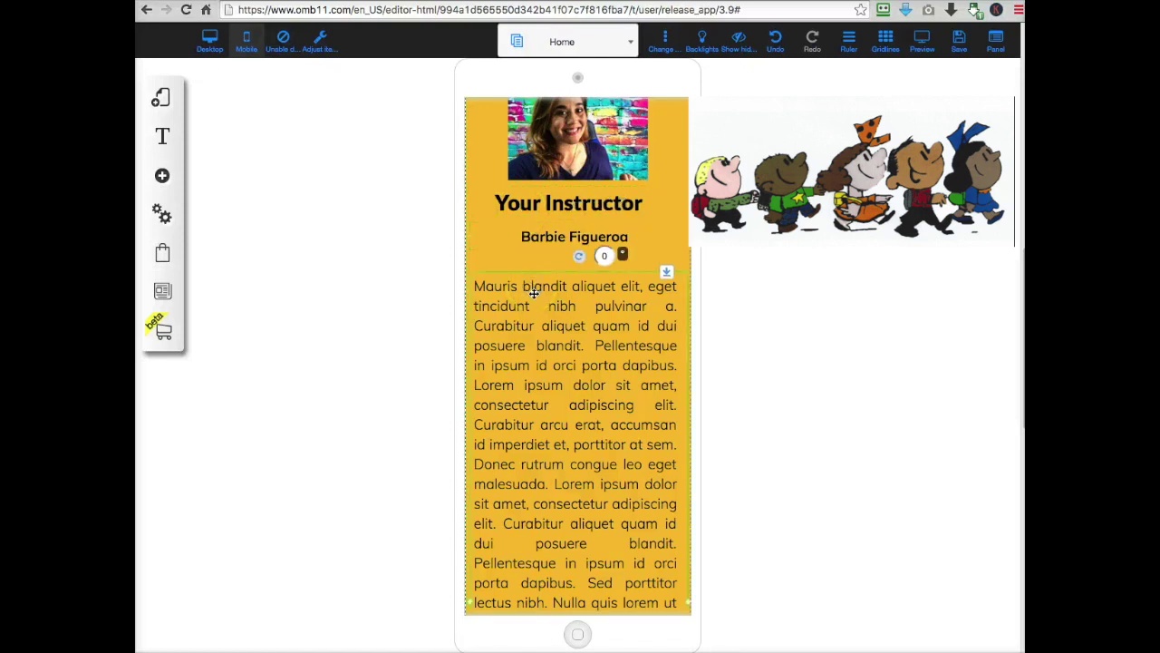
Shorten the orange instructor section so that it ends just below the bio paragraph
scroll(535, 294, "down", 4)
scroll(535, 294, "down", 4)
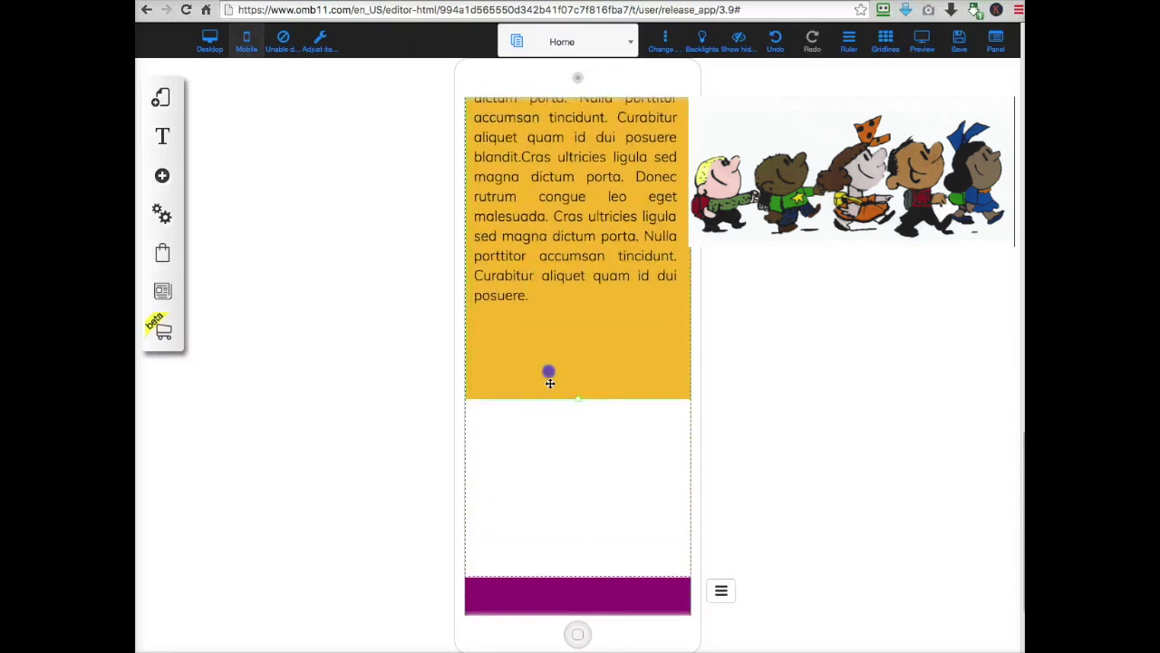
left_click_drag(581, 401, 580, 324)
left_click(562, 461)
scroll(558, 463, "up", 10)
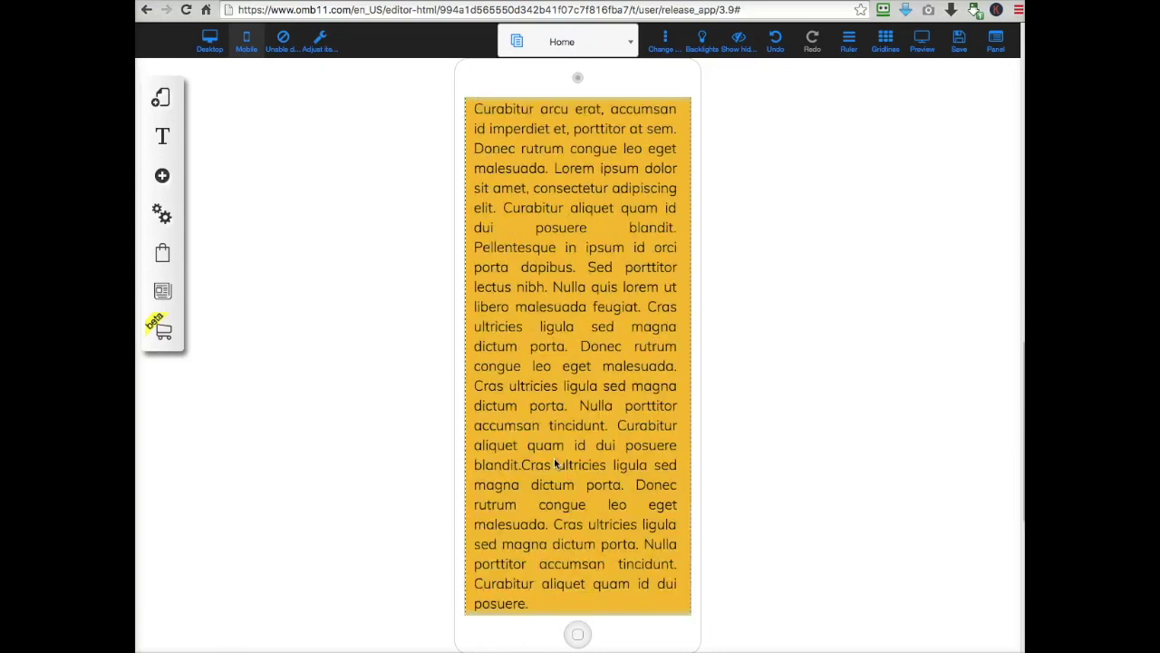
Bring the purple footer section up against the orange section and place the menu icon in the middle of the footer
scroll(556, 463, "down", 10)
left_click(547, 511)
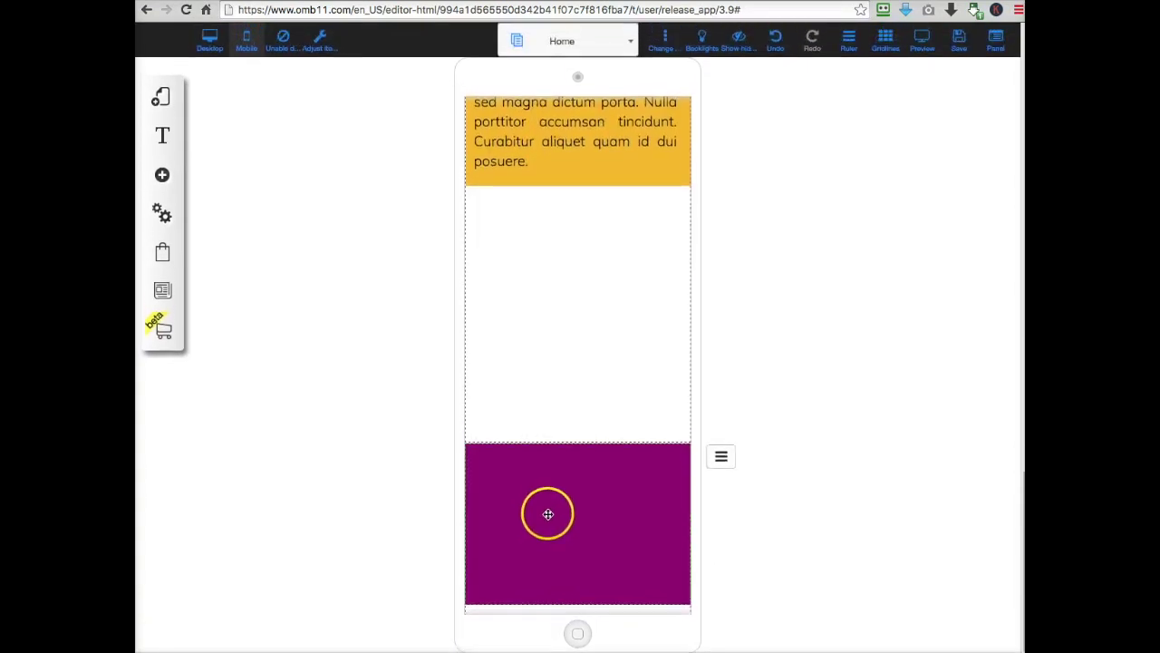
mouse_move(573, 586)
left_mouse_down()
mouse_move(580, 607)
mouse_move(577, 596)
left_mouse_up()
left_click(723, 544)
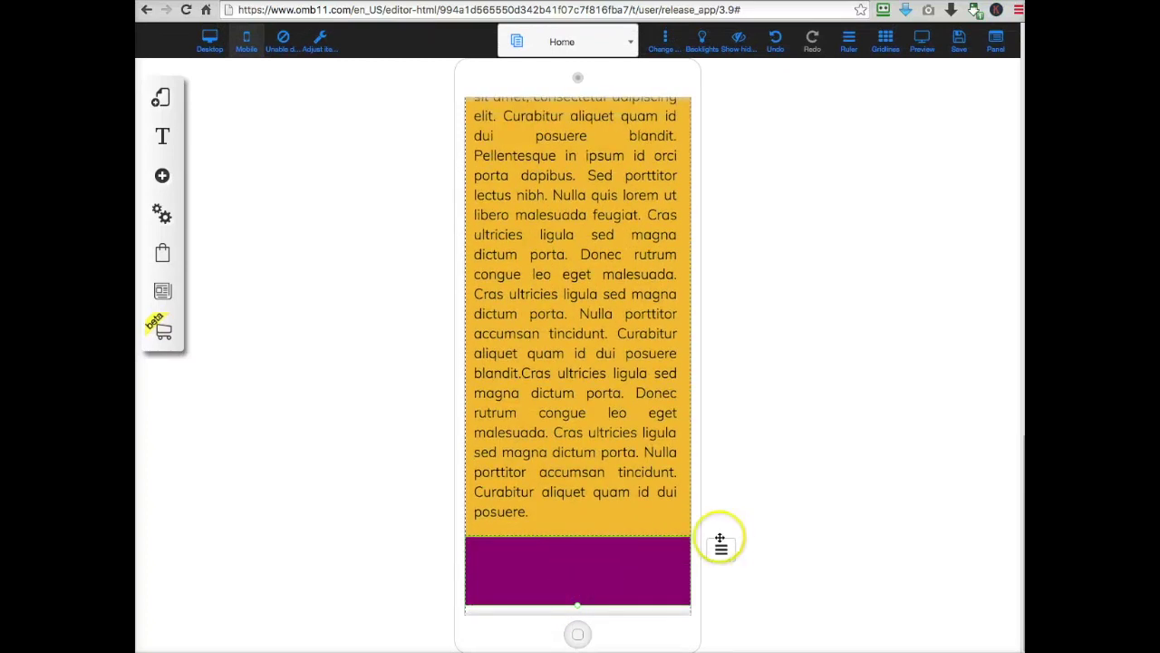
left_click_drag(723, 544, 571, 566)
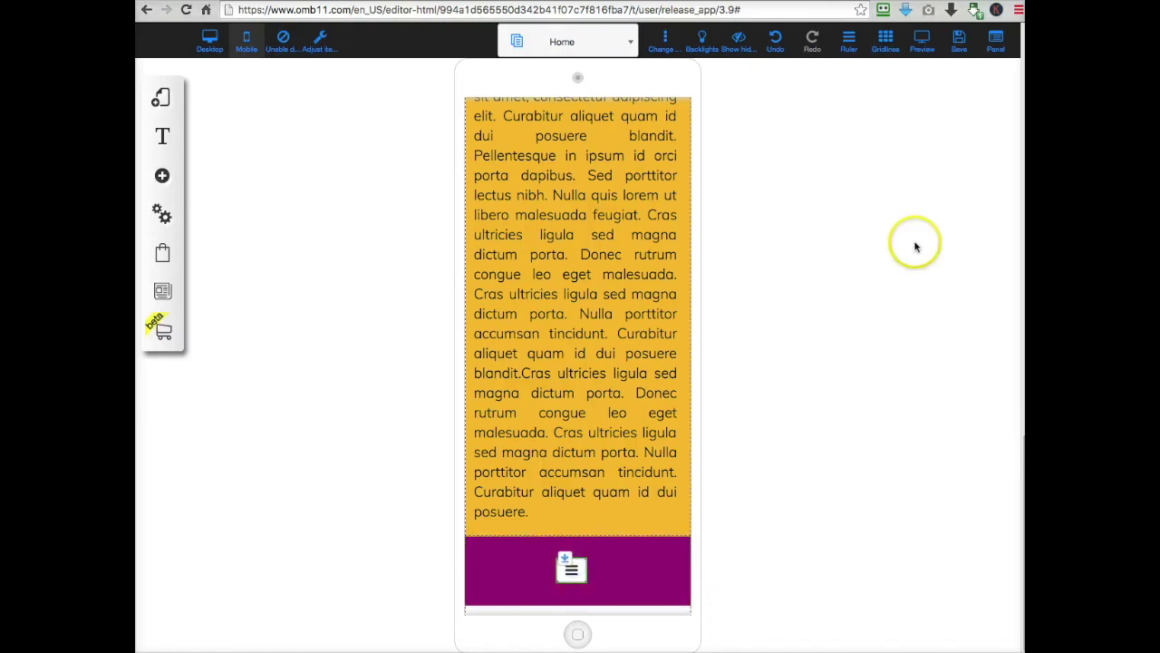
Save the changes to the mobile layout, dismiss the alert, and review the page from its top
left_click(963, 43)
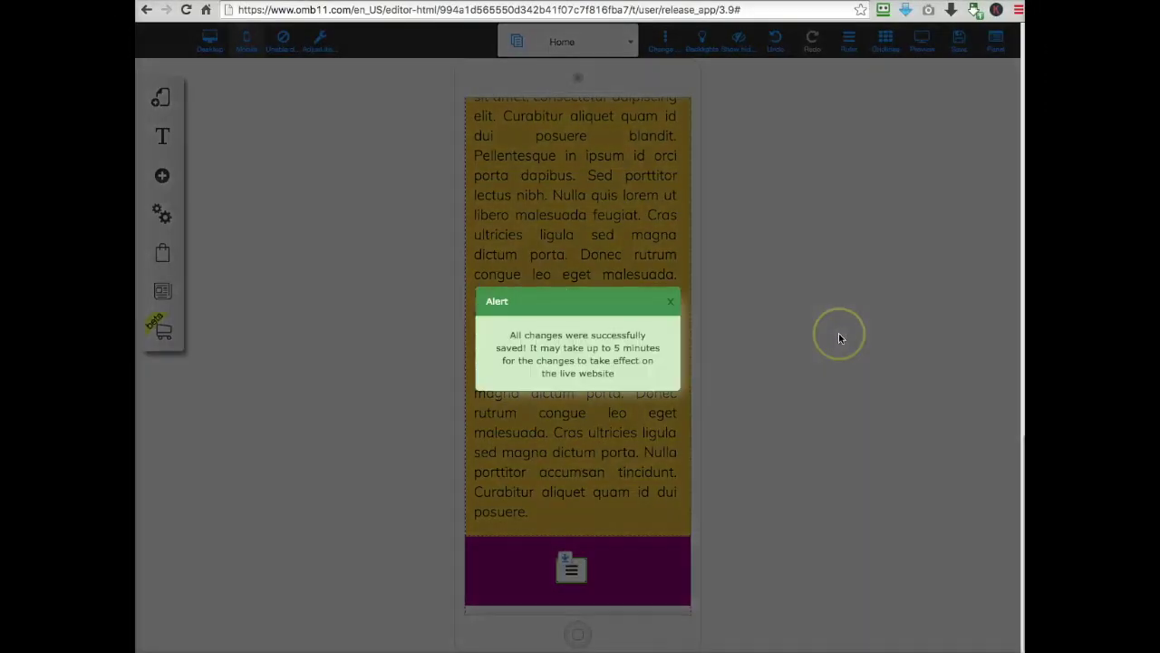
left_click(671, 302)
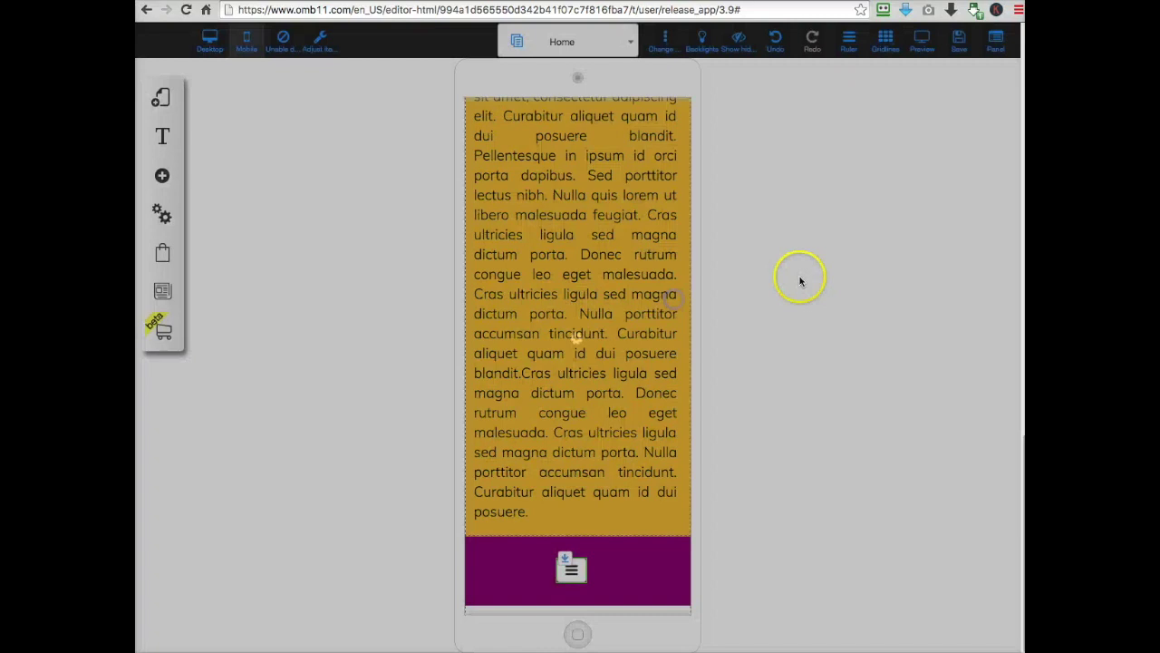
scroll(801, 281, "up", 15)
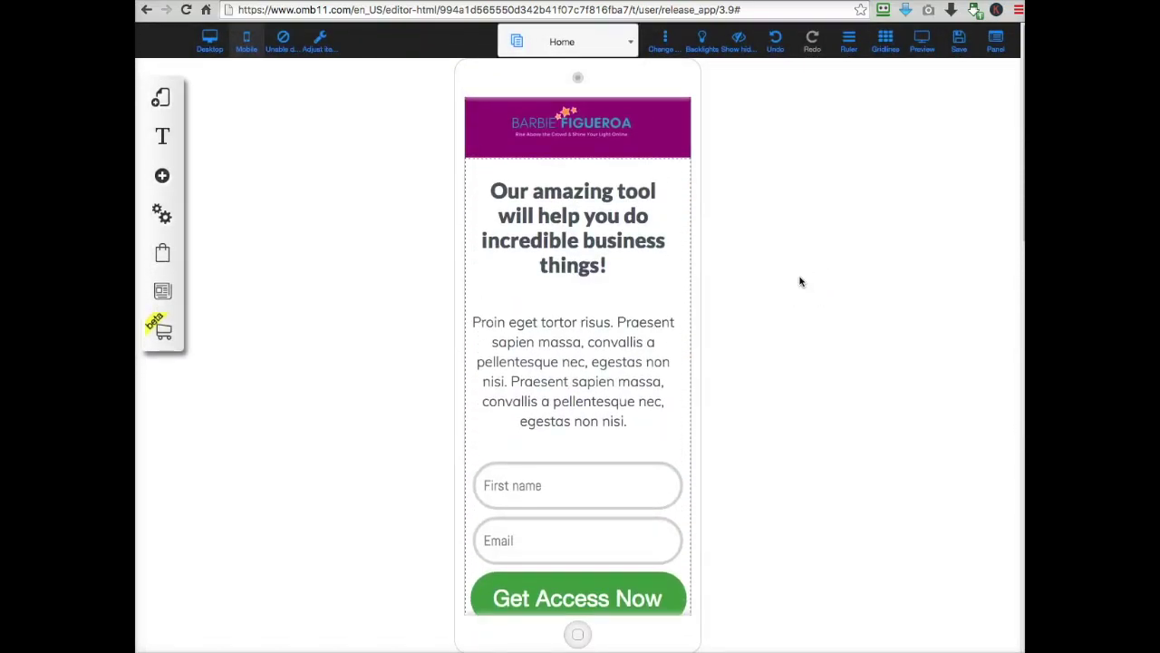
scroll(800, 281, "down", 3)
scroll(801, 281, "up", 3)
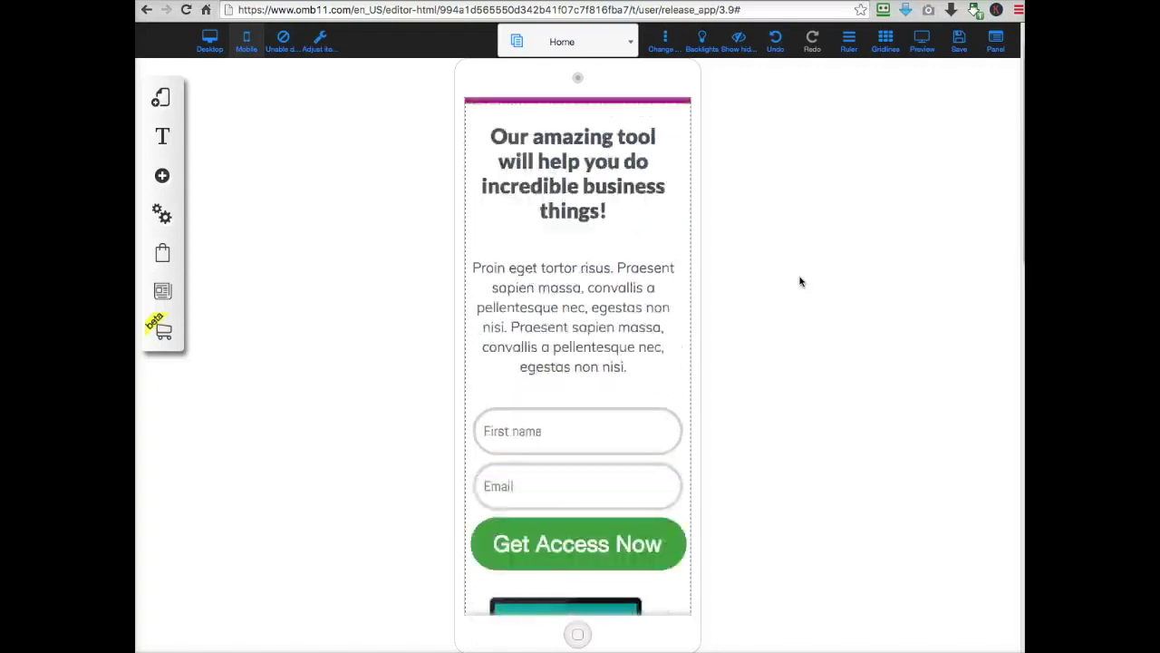
left_click(852, 240)
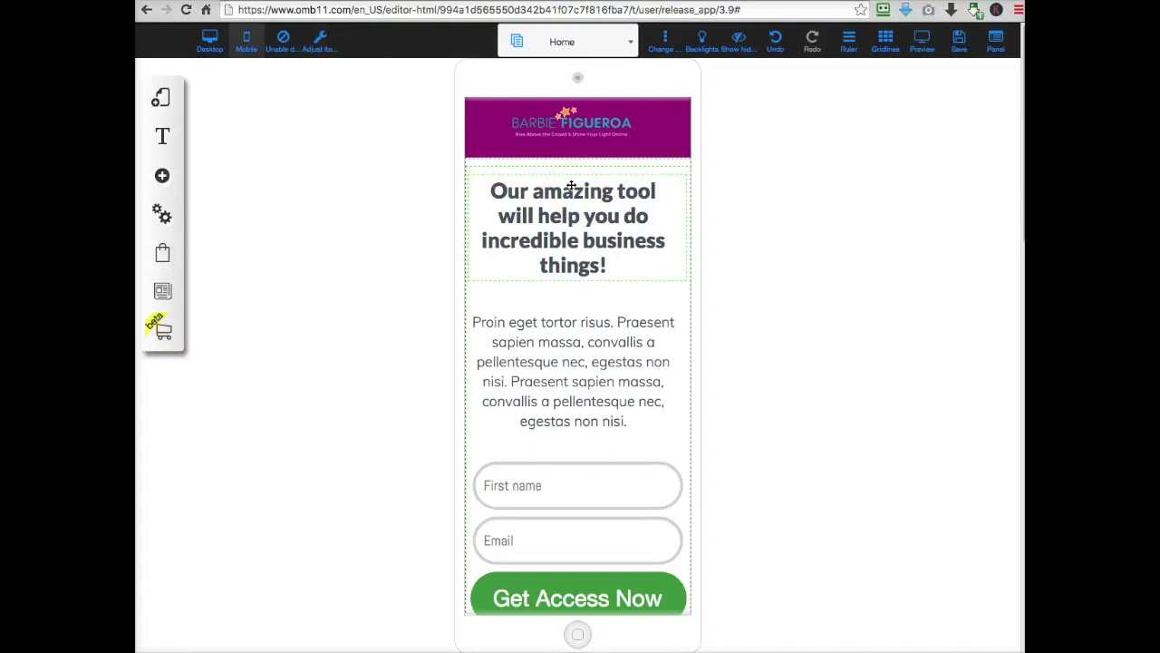
Switch to the desktop version and examine the Home page's layout from the header to the footer
left_click(211, 41)
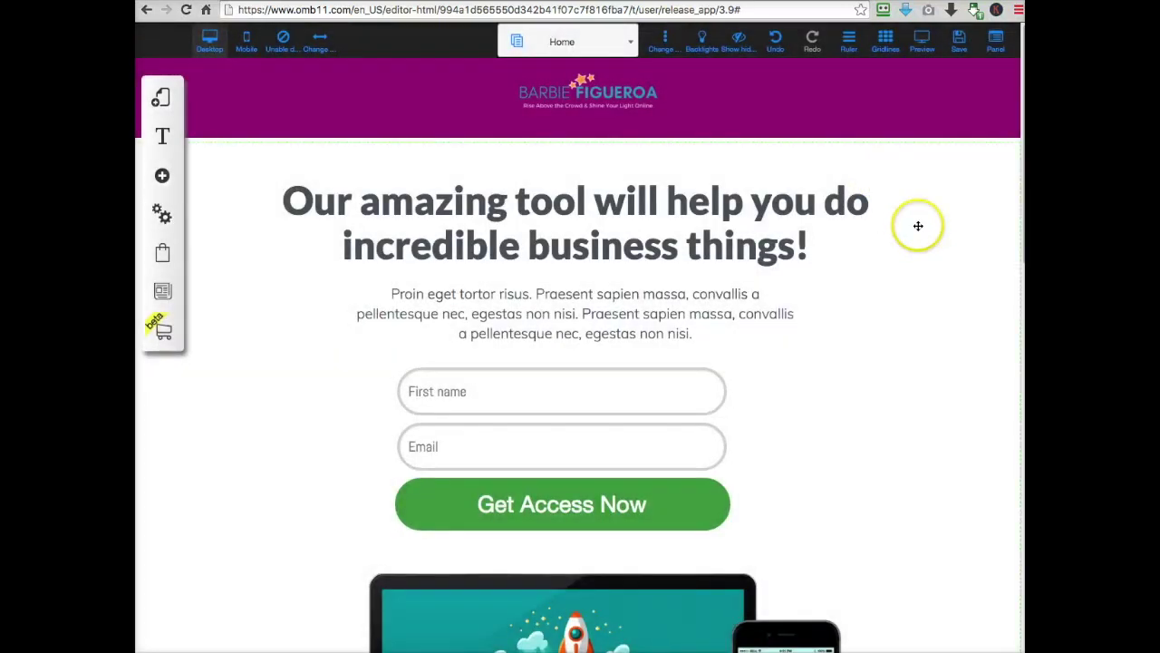
scroll(916, 225, "down", 5)
scroll(919, 226, "down", 8)
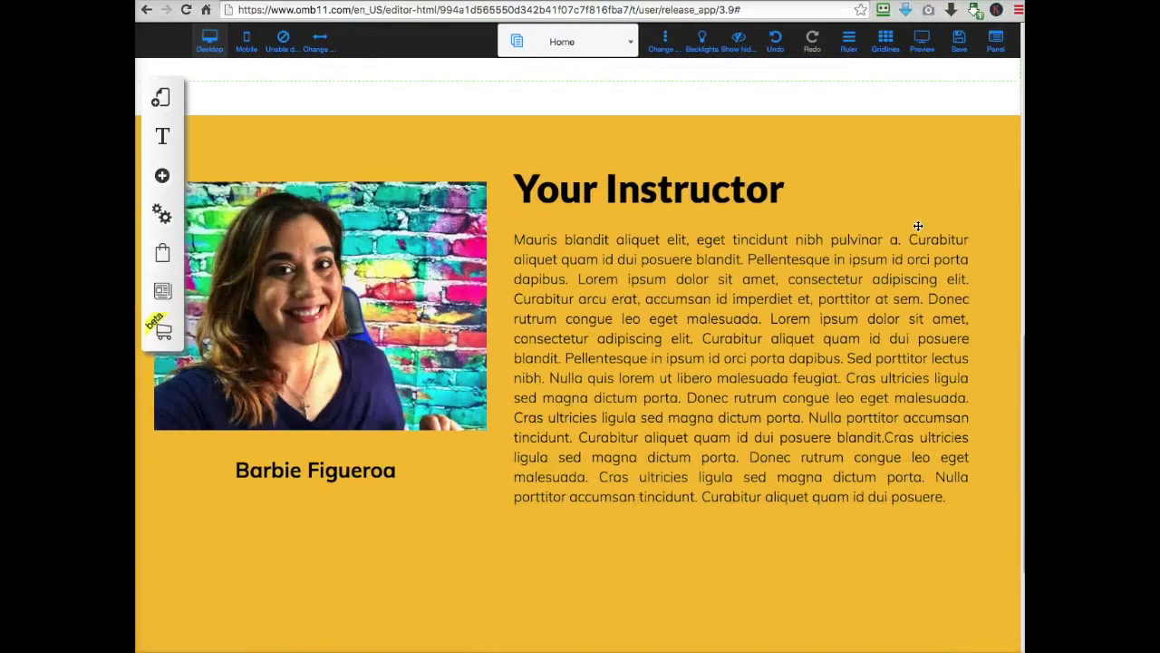
scroll(918, 226, "up", 12)
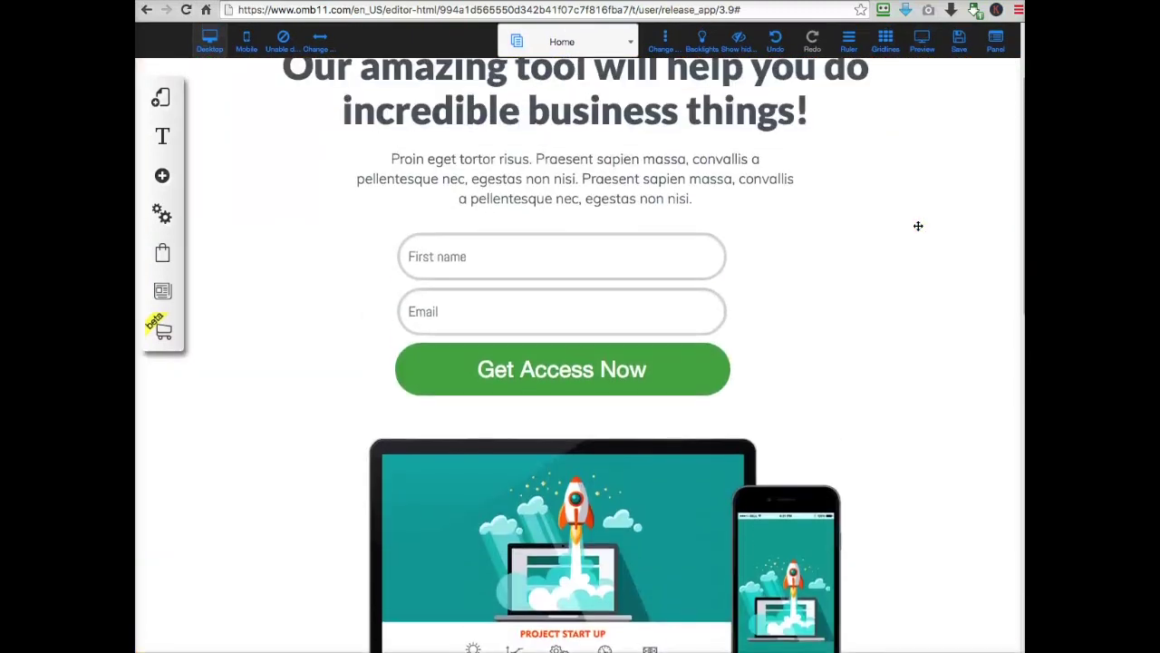
scroll(918, 225, "down", 3)
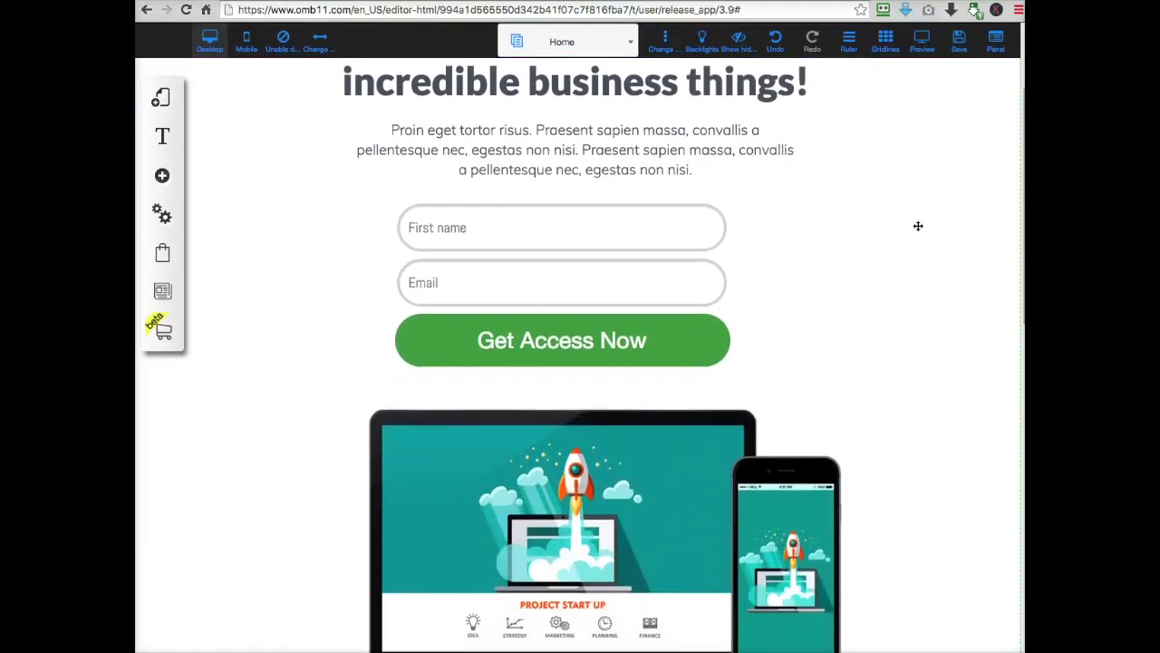
scroll(918, 226, "down", 5)
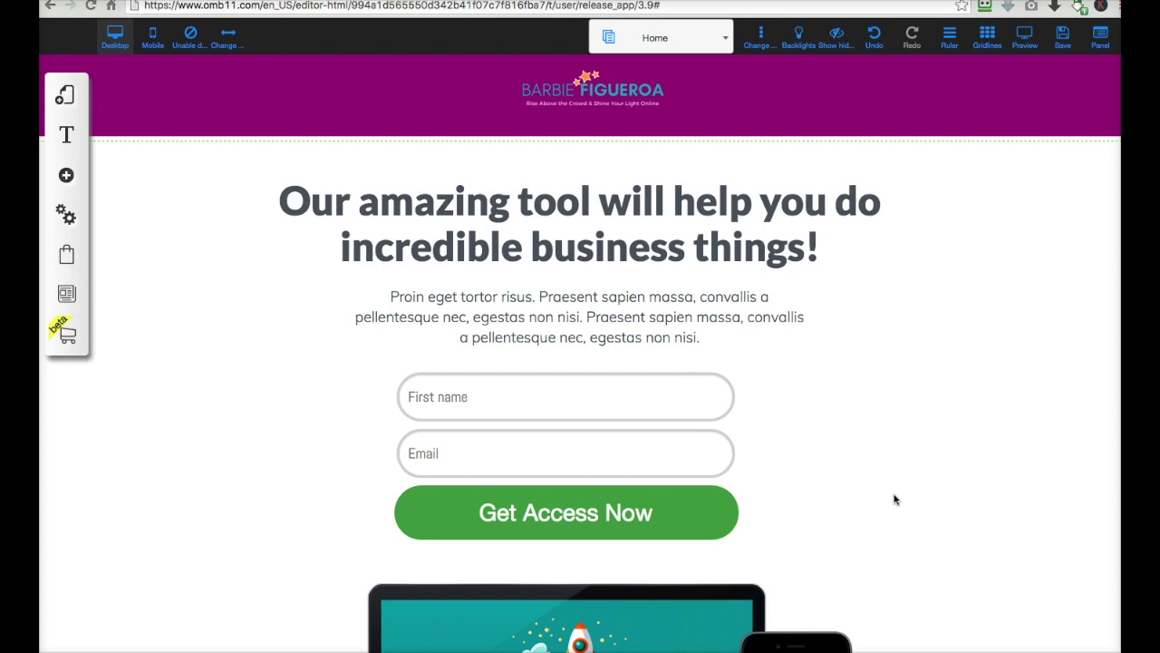
left_click(925, 436)
scroll(925, 436, "down", 5)
scroll(925, 437, "down", 1)
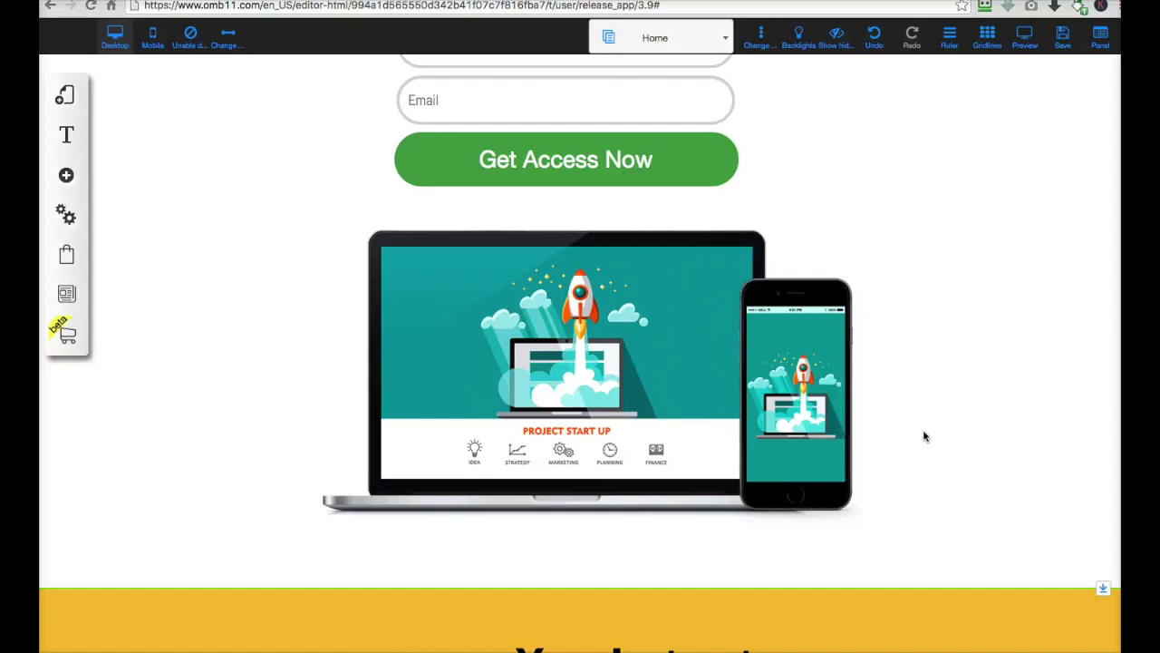
left_click(927, 434)
scroll(940, 428, "down", 5)
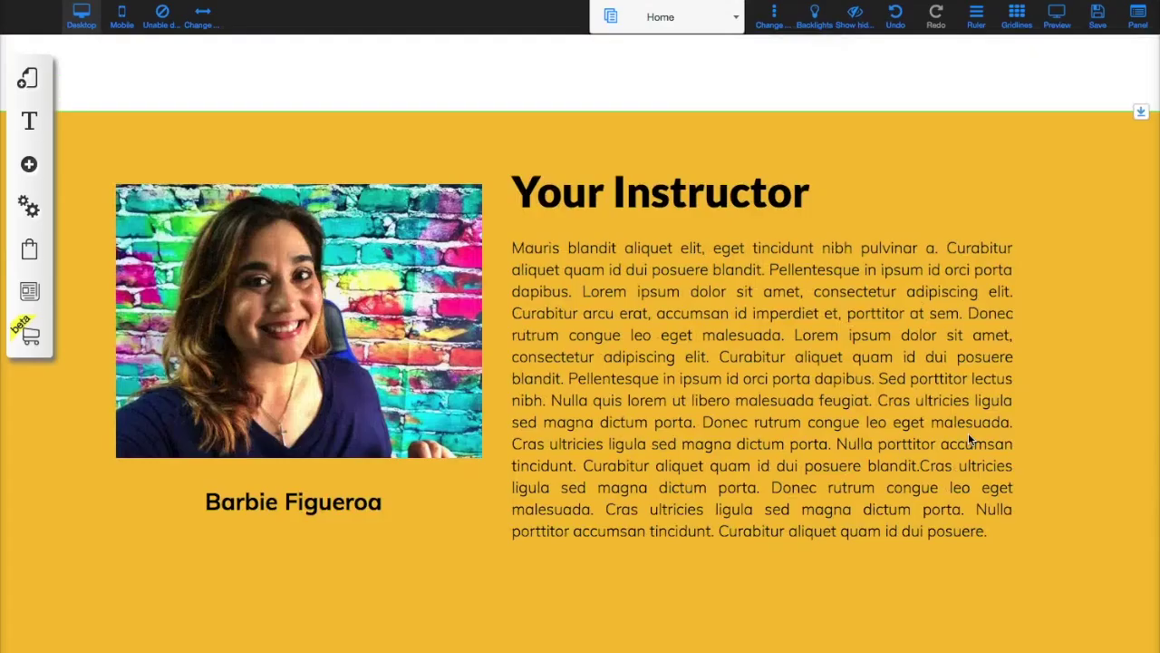
scroll(968, 433, "down", 1)
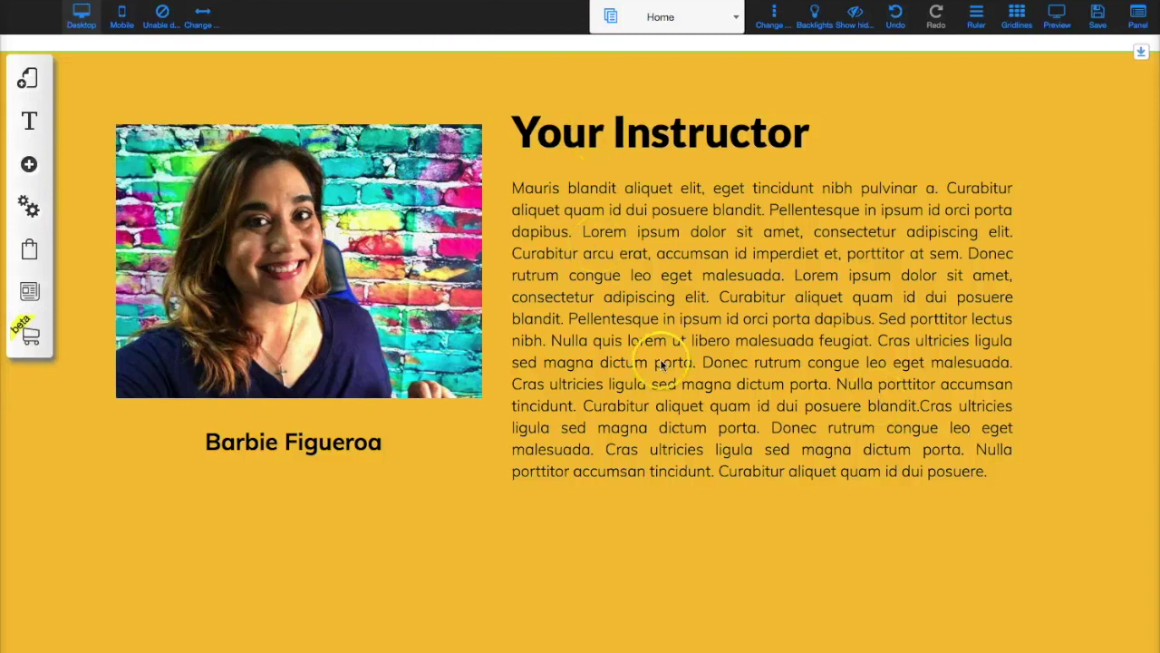
scroll(708, 373, "up", 10)
scroll(707, 374, "down", 12)
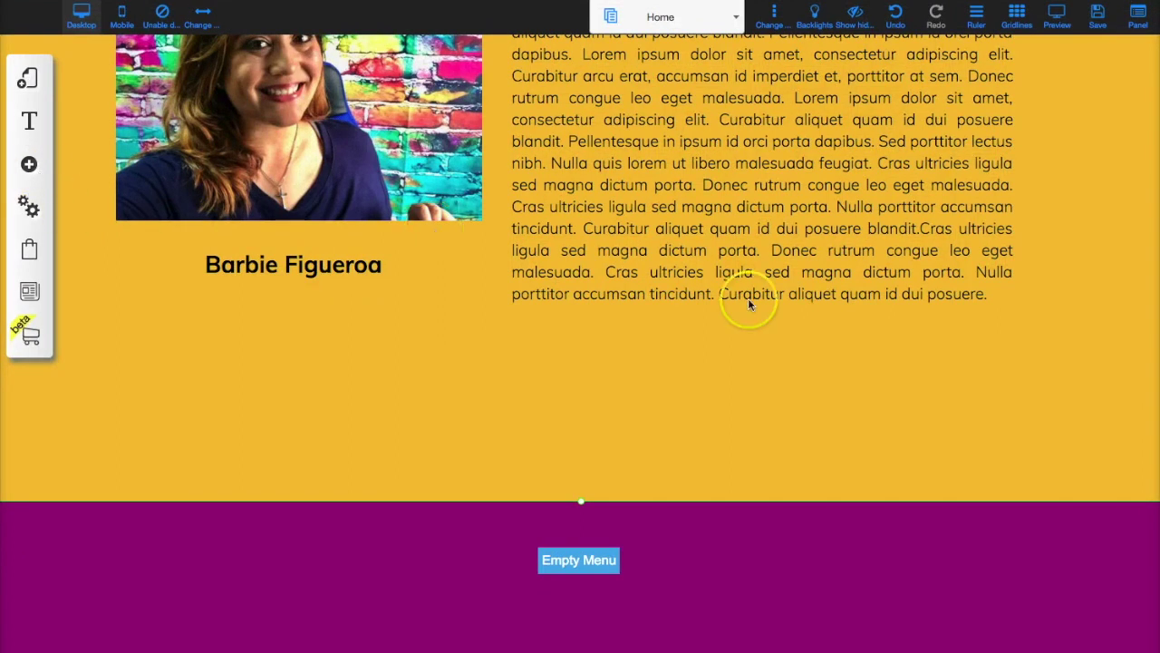
Add the blue rounded "Buy Now" button and place it below the bio paragraph in the orange section
left_click(29, 164)
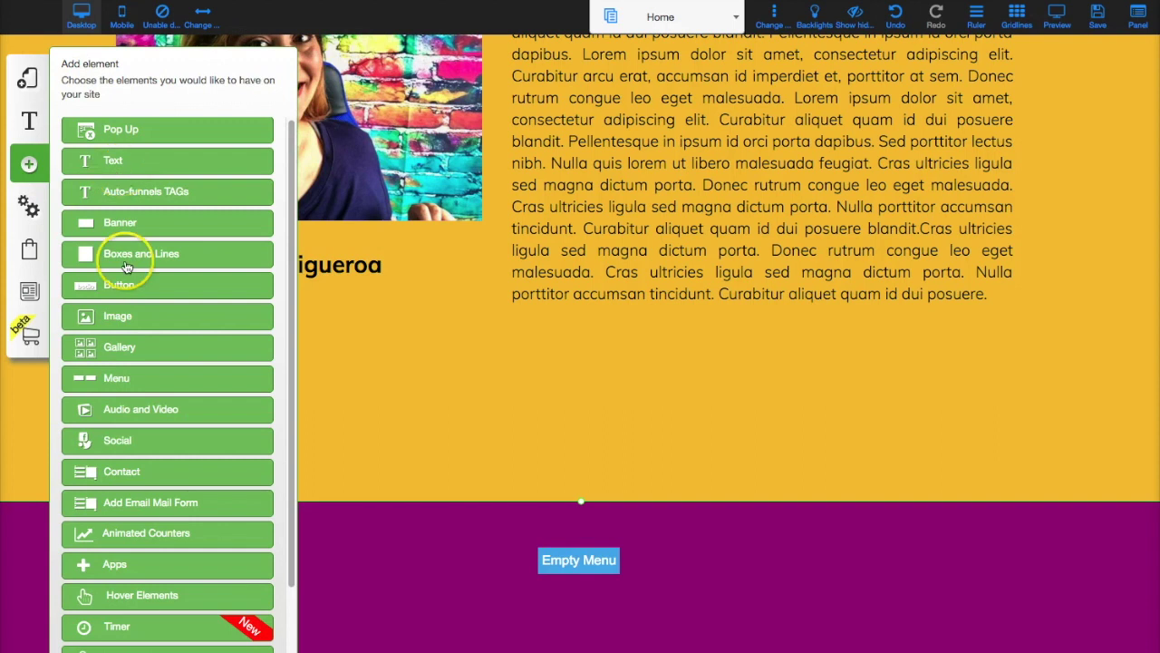
left_click(129, 298)
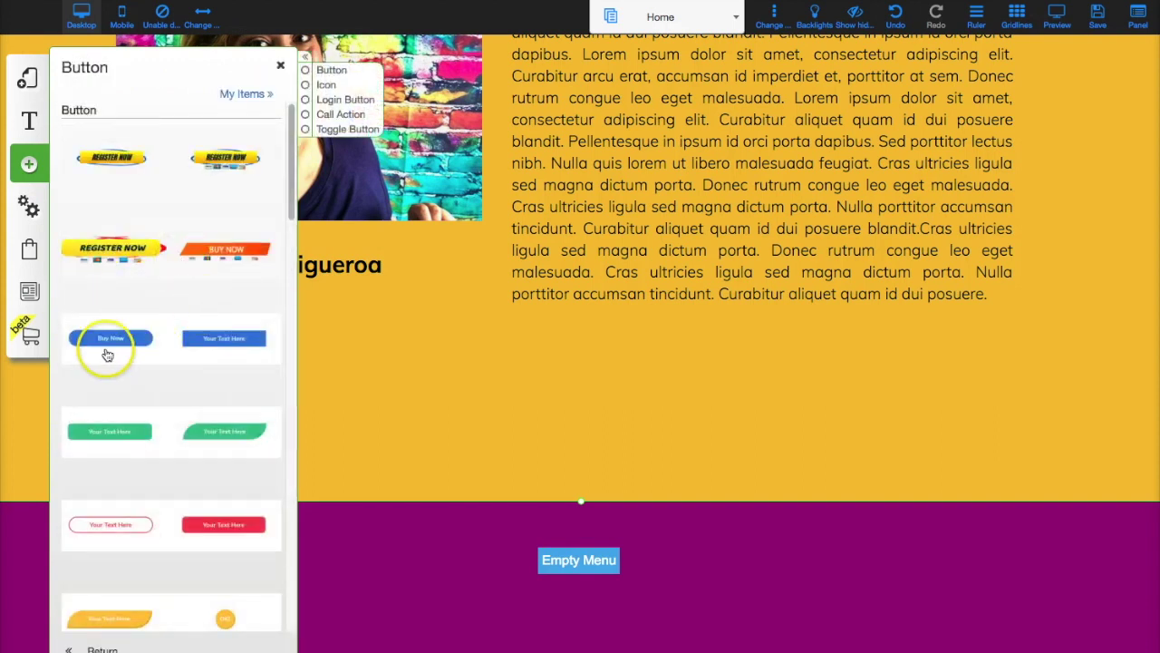
left_click(109, 343)
left_click_drag(651, 329, 823, 395)
left_click(785, 382)
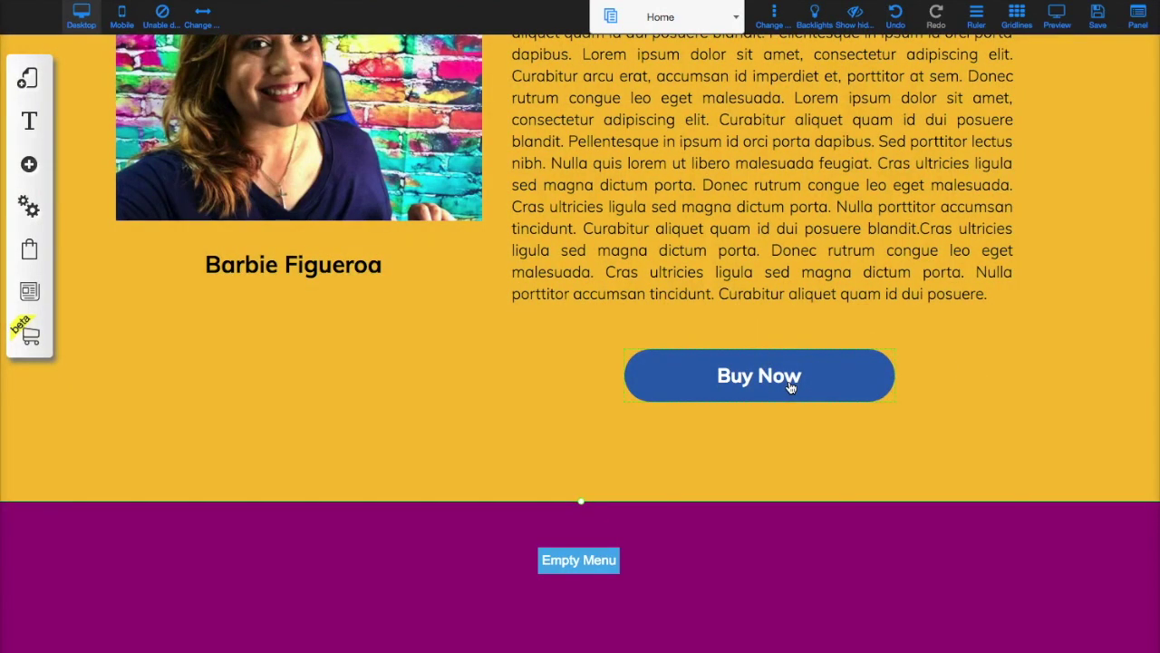
Change the blue button's text to "YES! Join Builderall Now!"
left_click(773, 381)
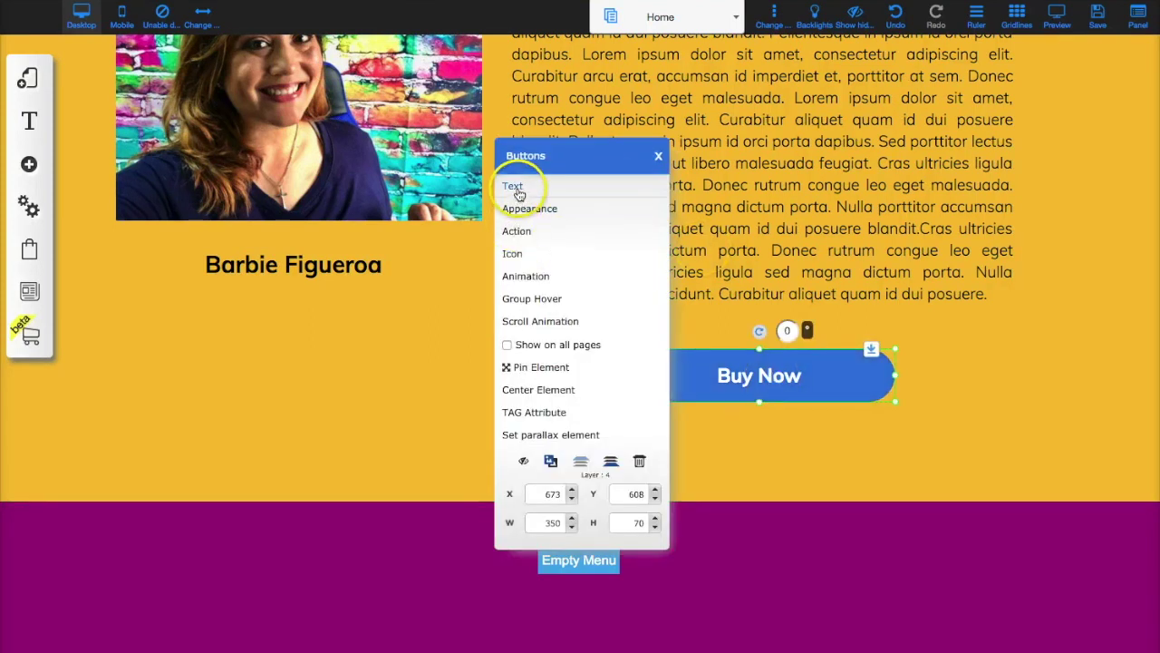
left_click(517, 188)
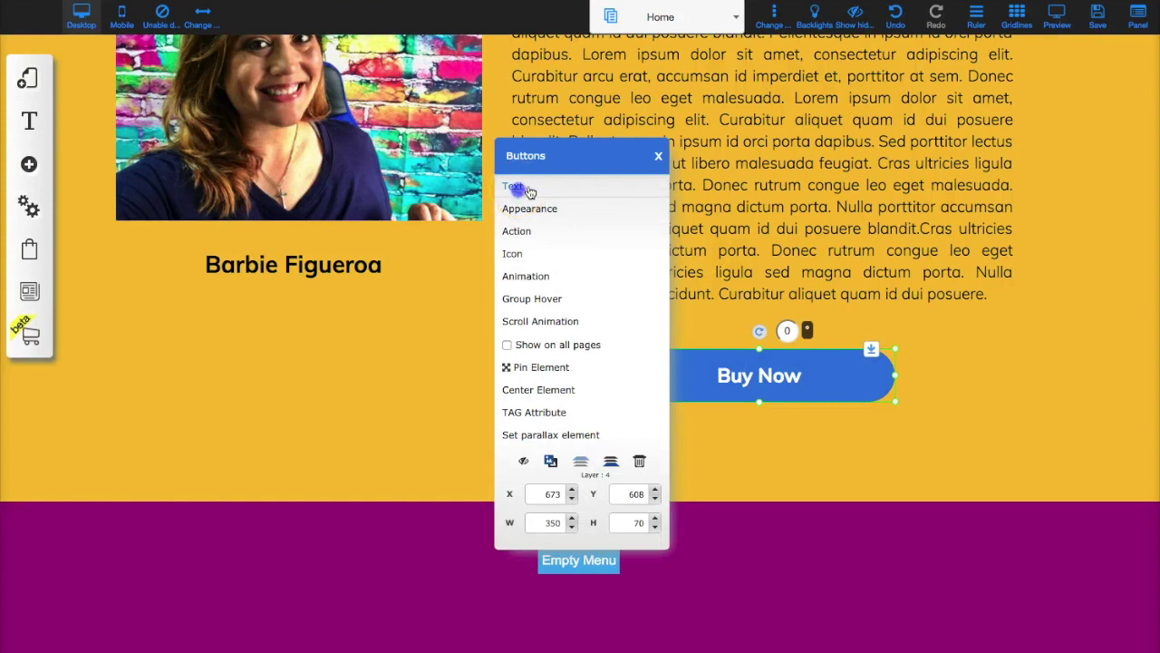
left_click_drag(616, 316, 464, 313)
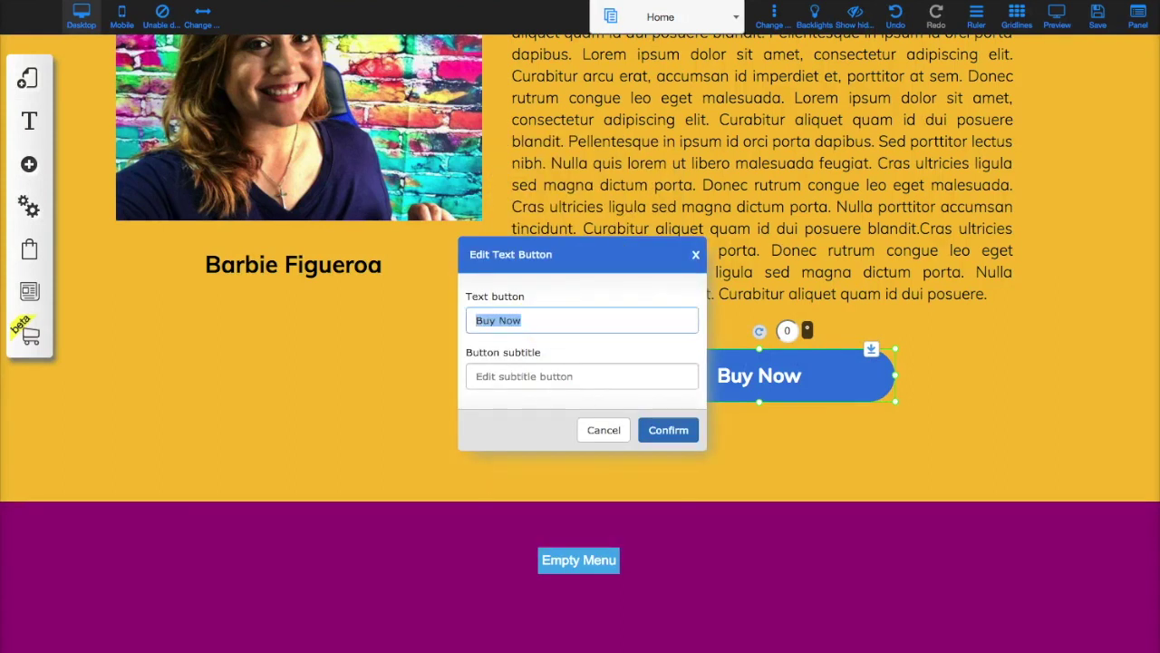
type("YES! Joing")
key("BackSpace")
key("BackSpace")
type("Builderall Now!")
left_click(671, 430)
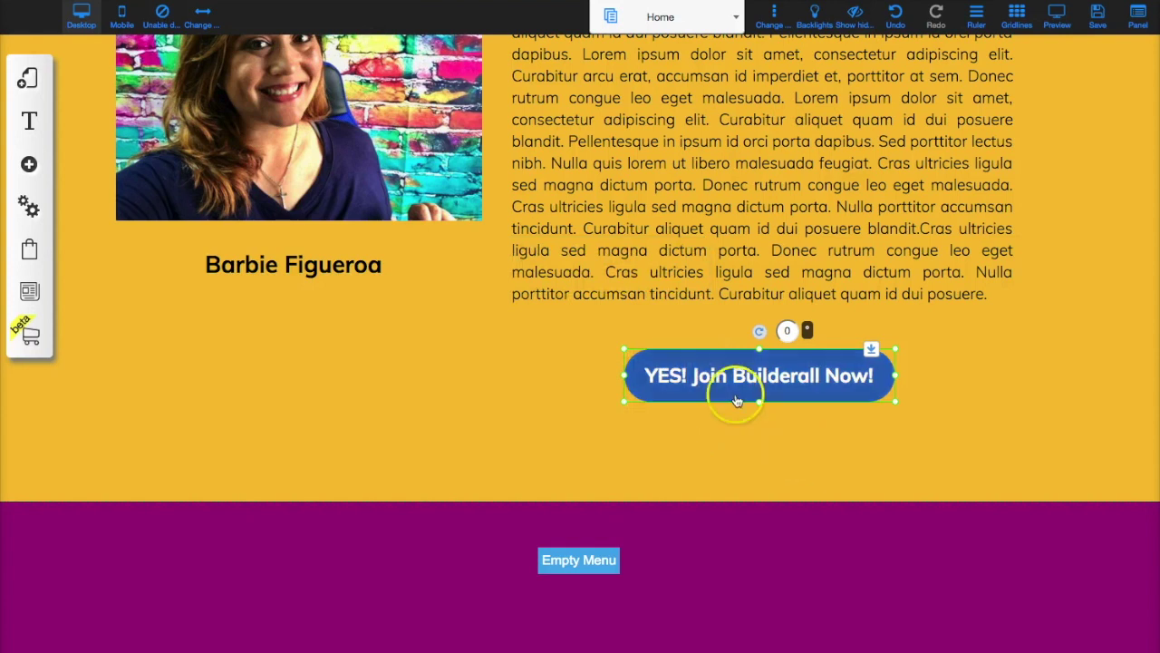
Search the button's icon list for "check" and add the outlined checked-box icon to the button
left_click(678, 381)
left_click(519, 260)
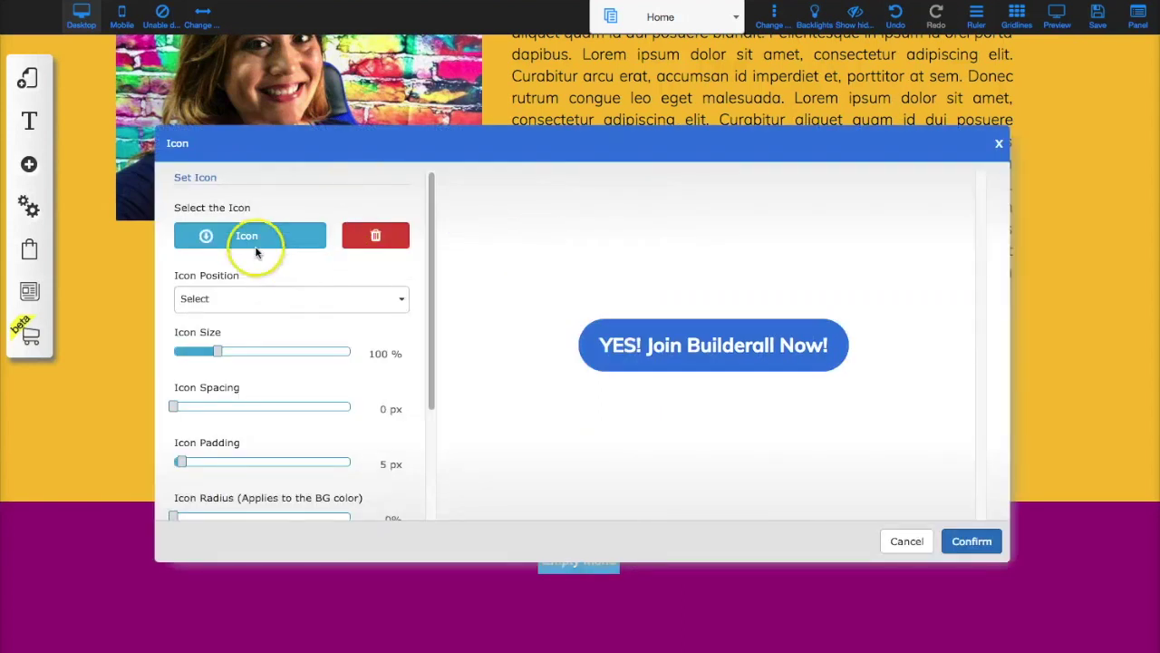
double_click(249, 237)
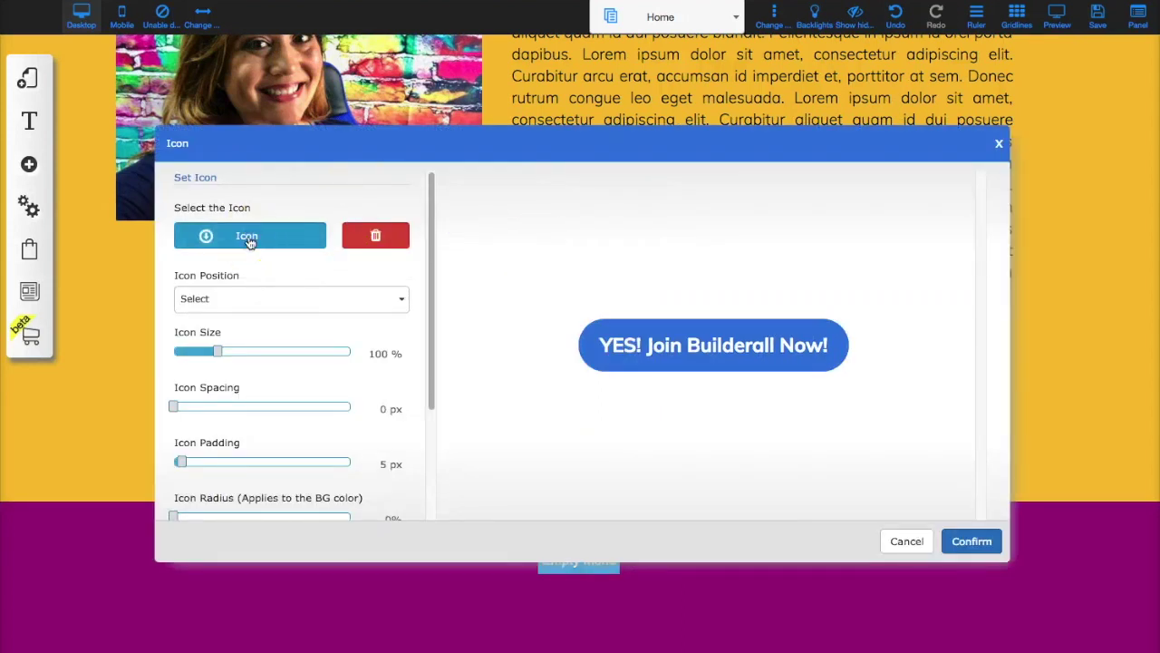
left_click(252, 243)
left_click(709, 232)
left_click(752, 227)
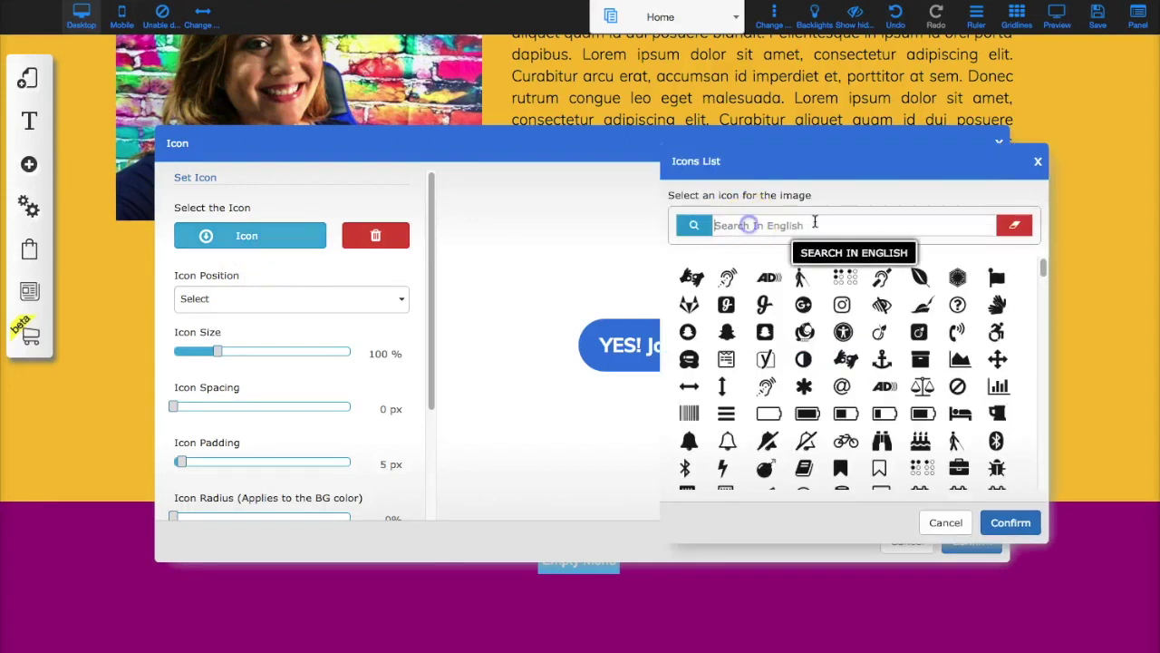
type("chck")
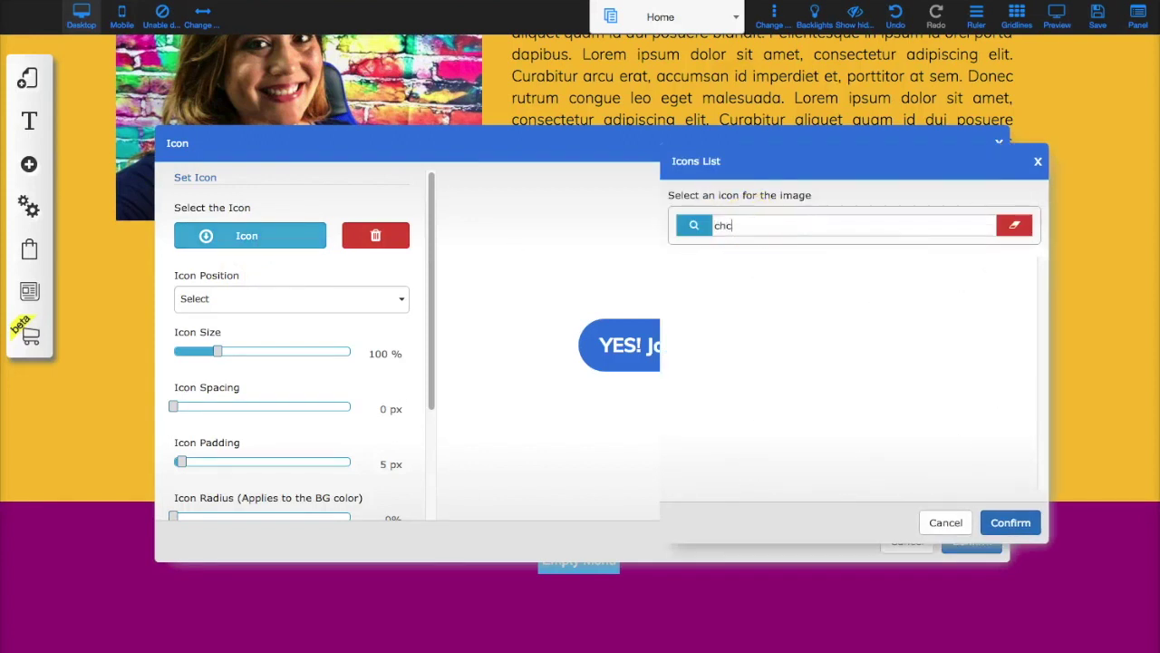
key("BackSpace")
type("eck")
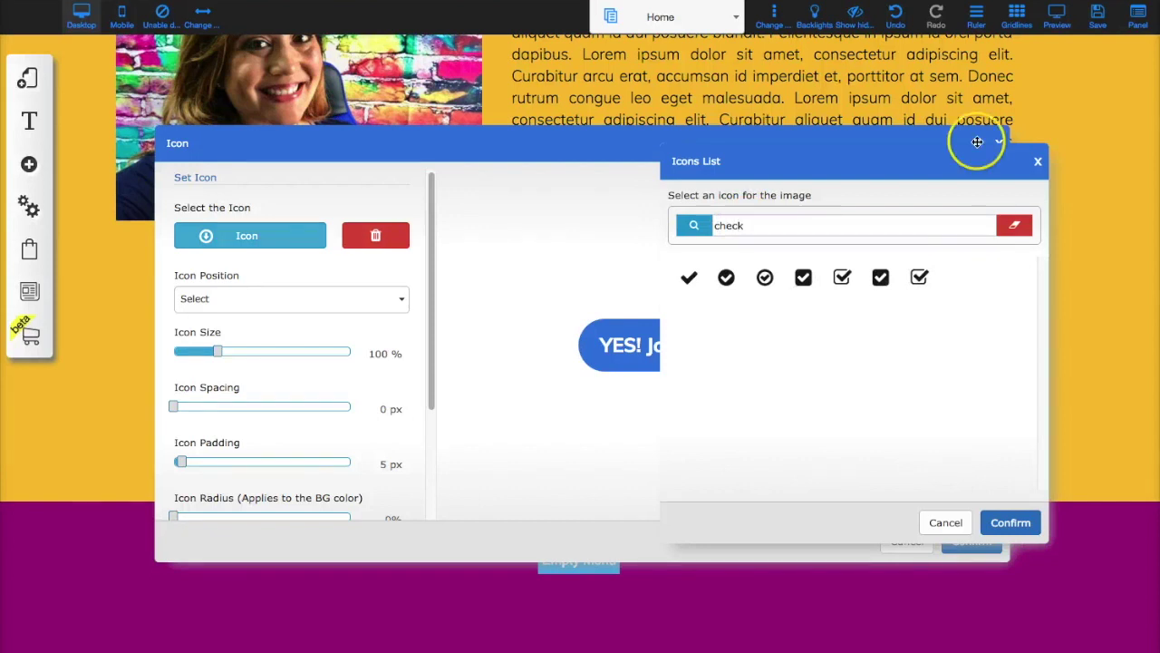
left_click(918, 281)
left_click(1010, 524)
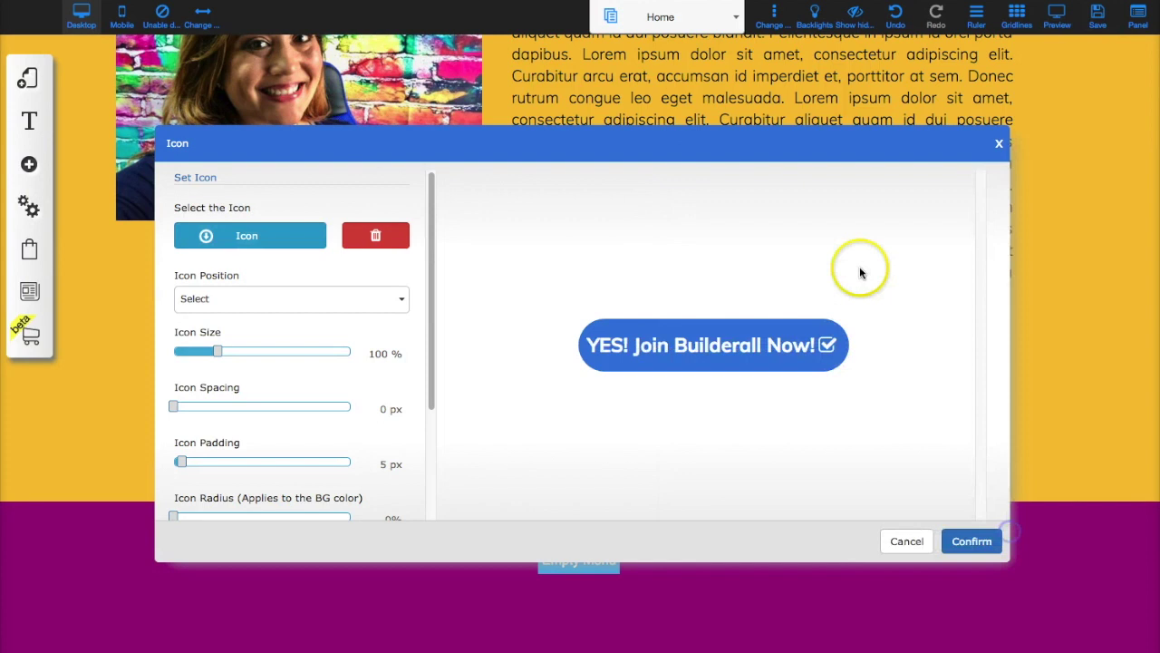
Set the button's icon position to Left with an icon spacing of 6 px and apply the icon settings
left_click(223, 304)
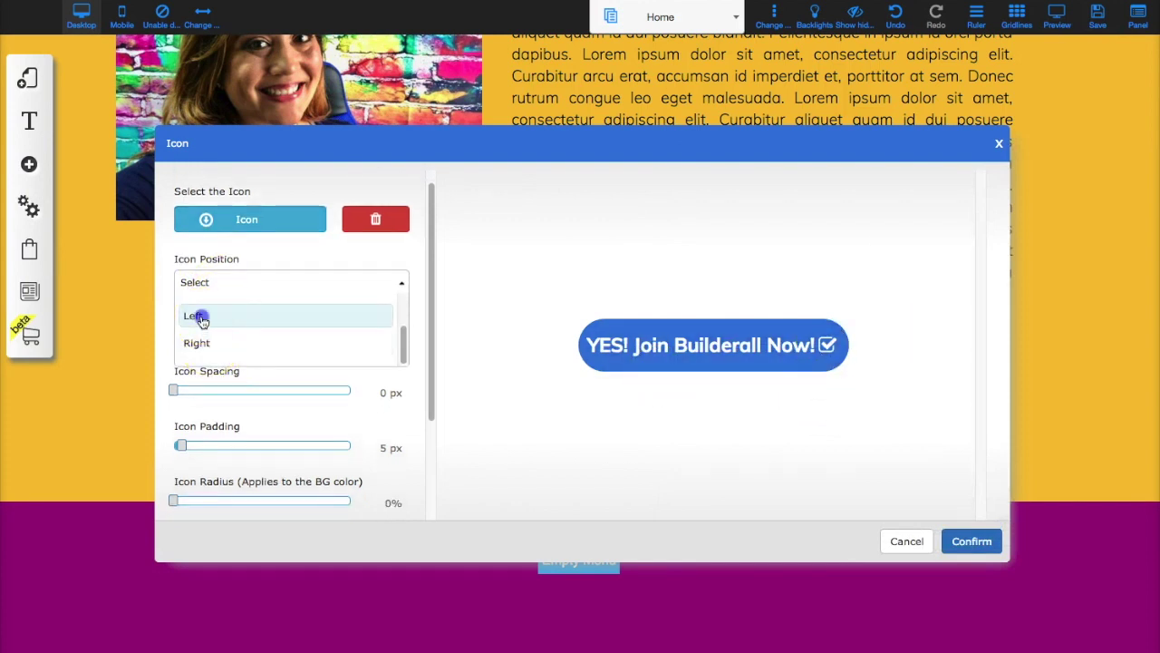
left_click(199, 316)
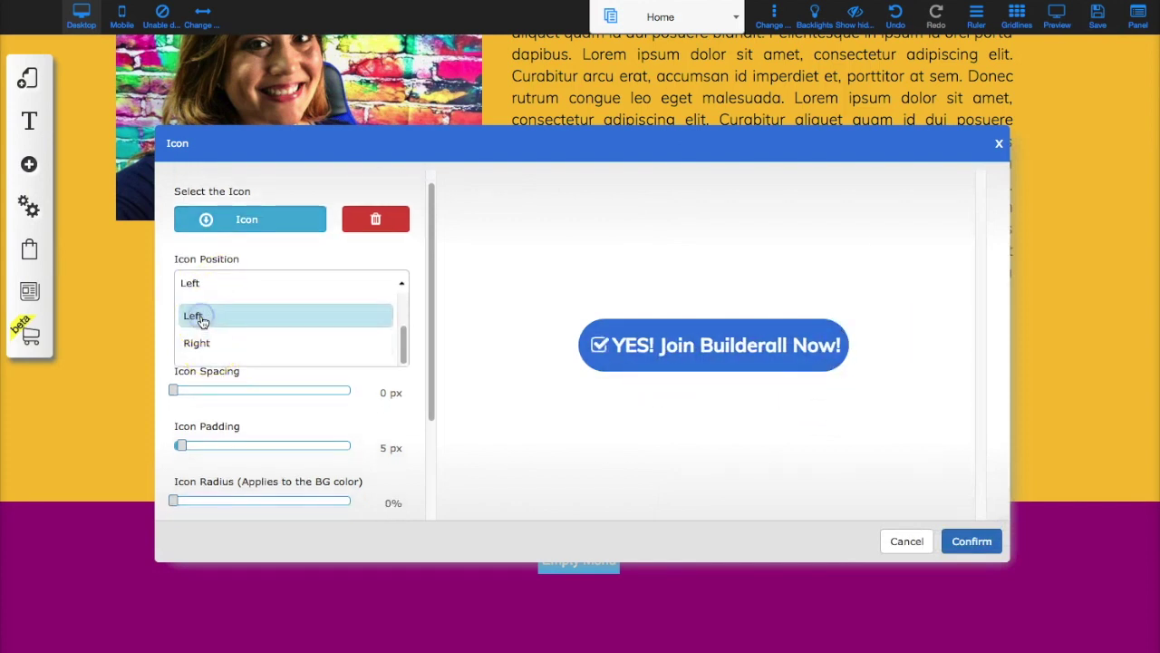
left_click(175, 391)
left_click_drag(182, 393, 184, 391)
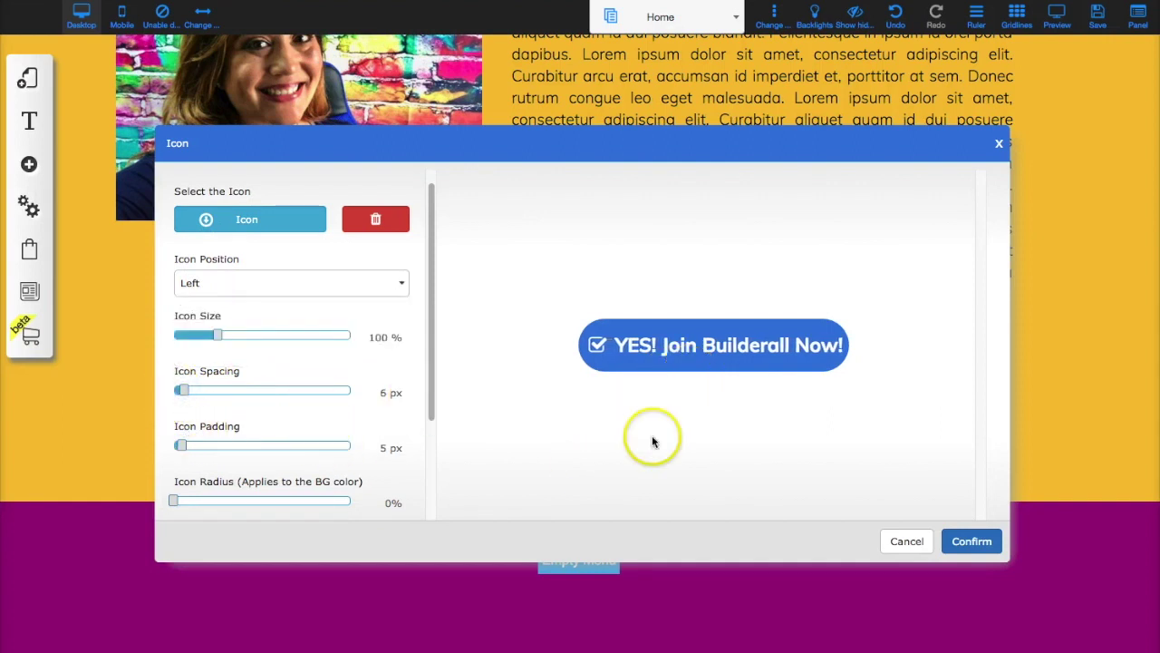
left_click(964, 544)
Set the button's background color to the favorite purple and its hover background to a muted plum shade
right_click(818, 399)
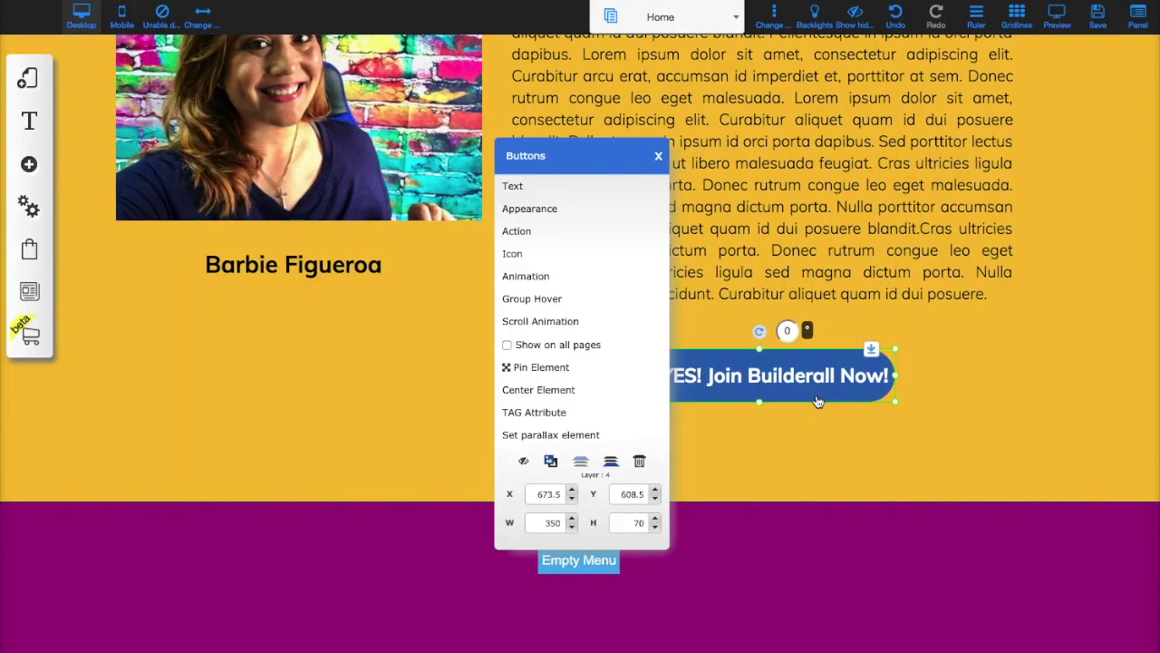
left_click(541, 212)
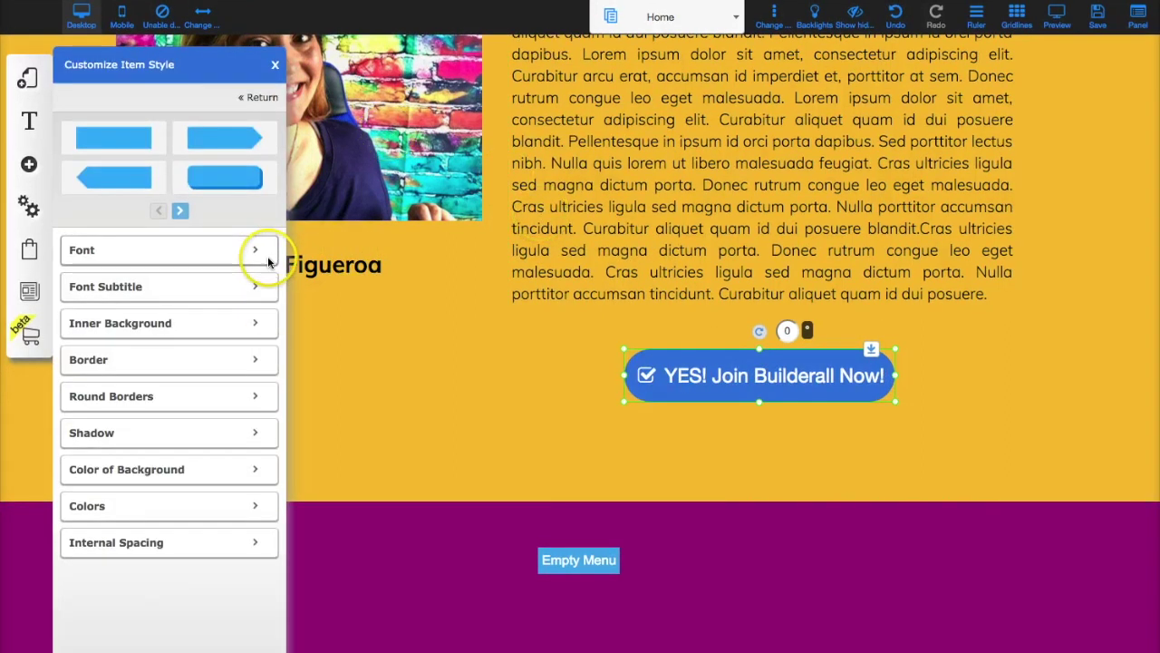
left_click(269, 473)
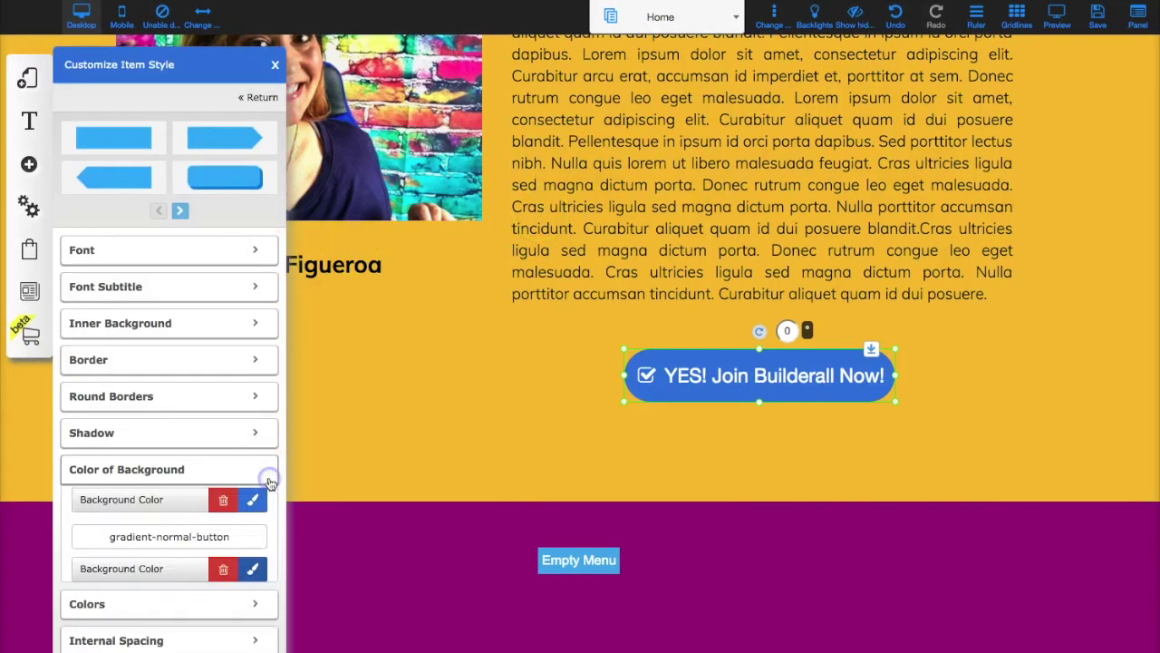
left_click(253, 500)
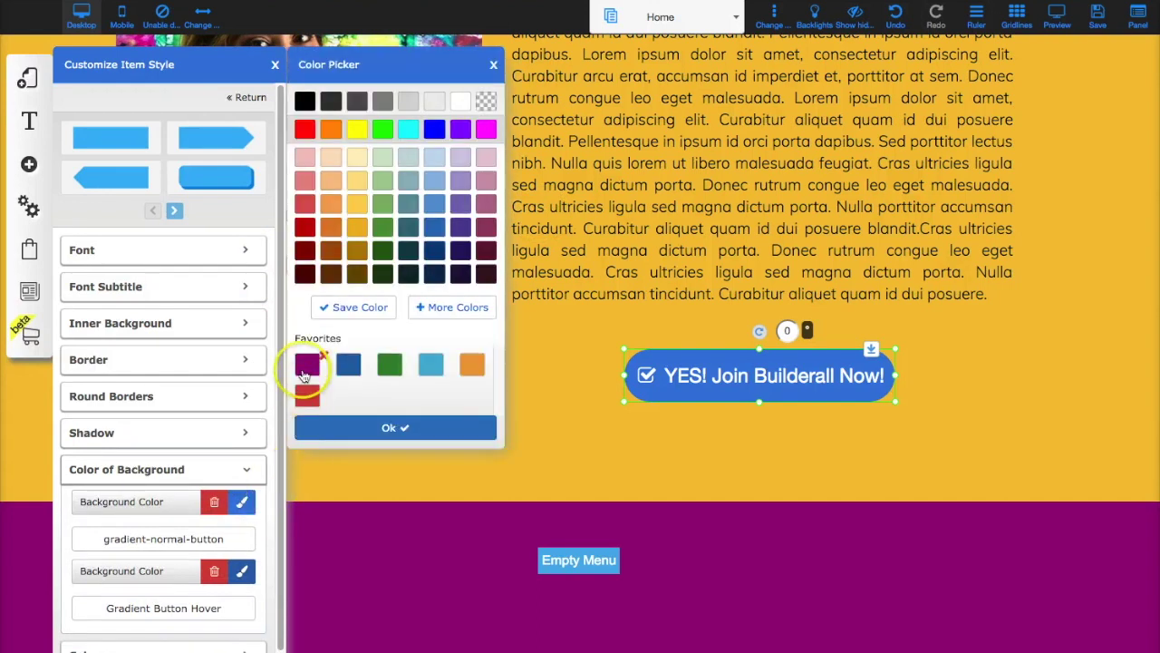
left_click(306, 366)
left_click(243, 572)
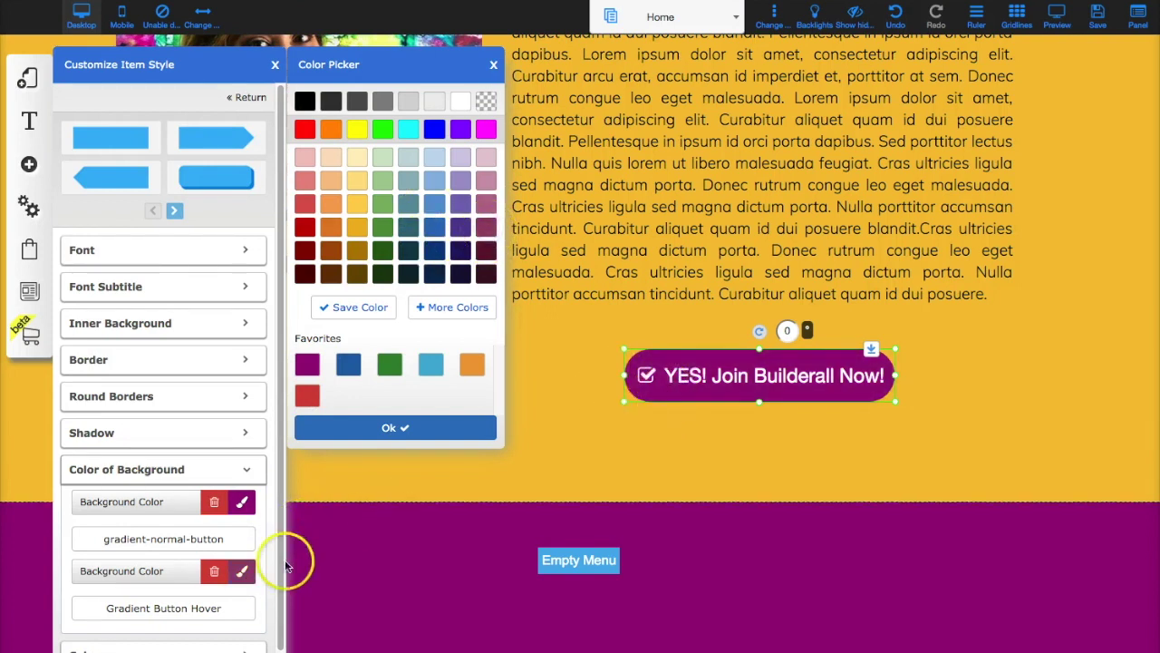
left_click(378, 438)
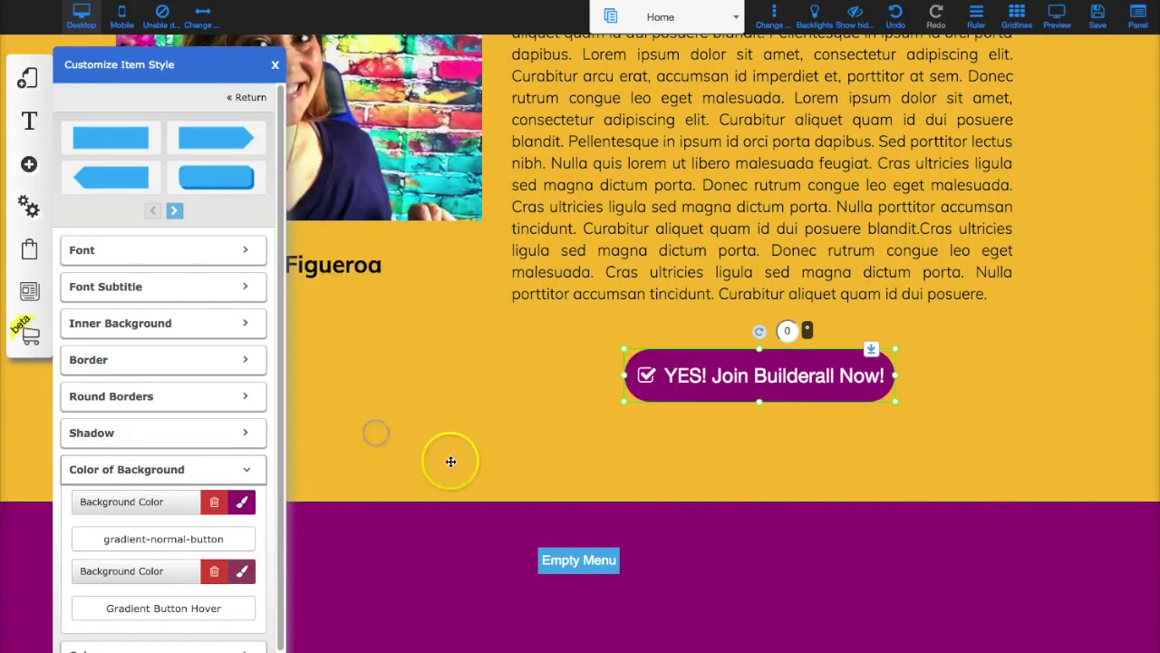
left_click(988, 457)
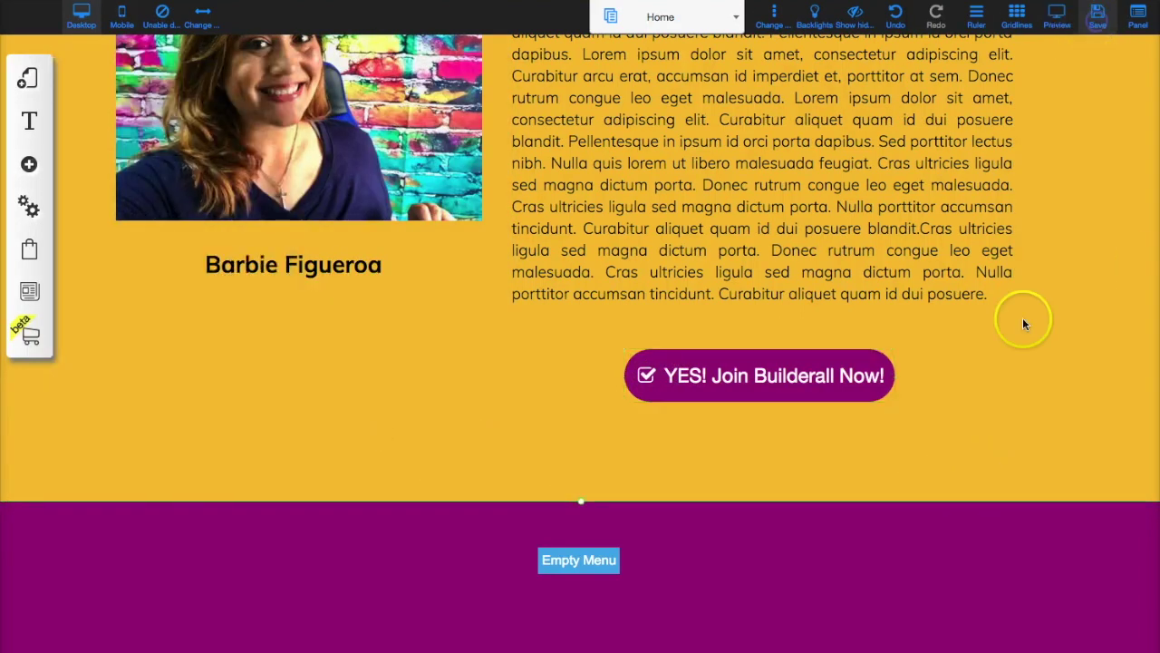
Save the desktop page, dismiss the alert, and check the new button in the preview before returning to editing
key("ctrl+s")
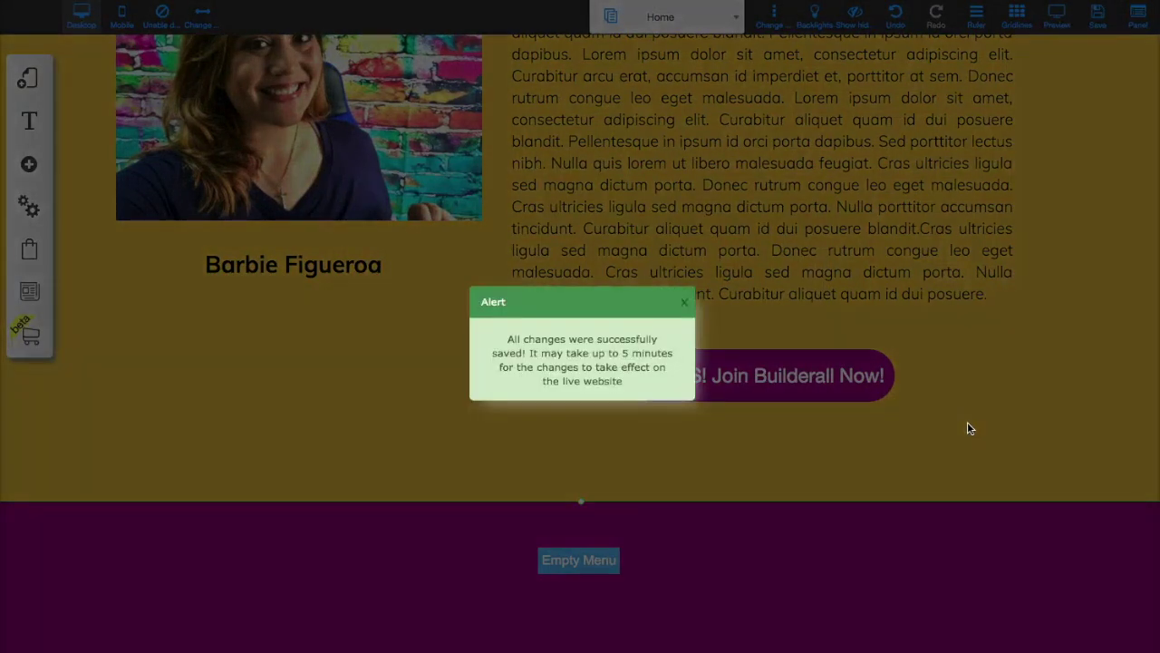
left_click(685, 302)
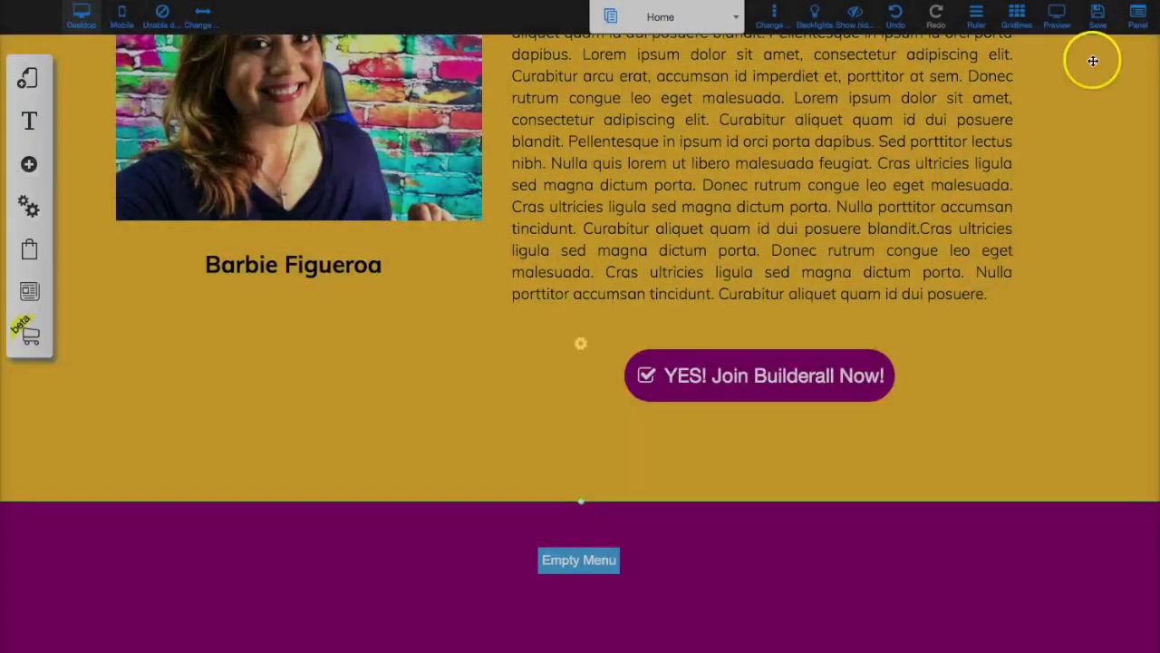
left_click(1057, 13)
scroll(1033, 231, "down", 3)
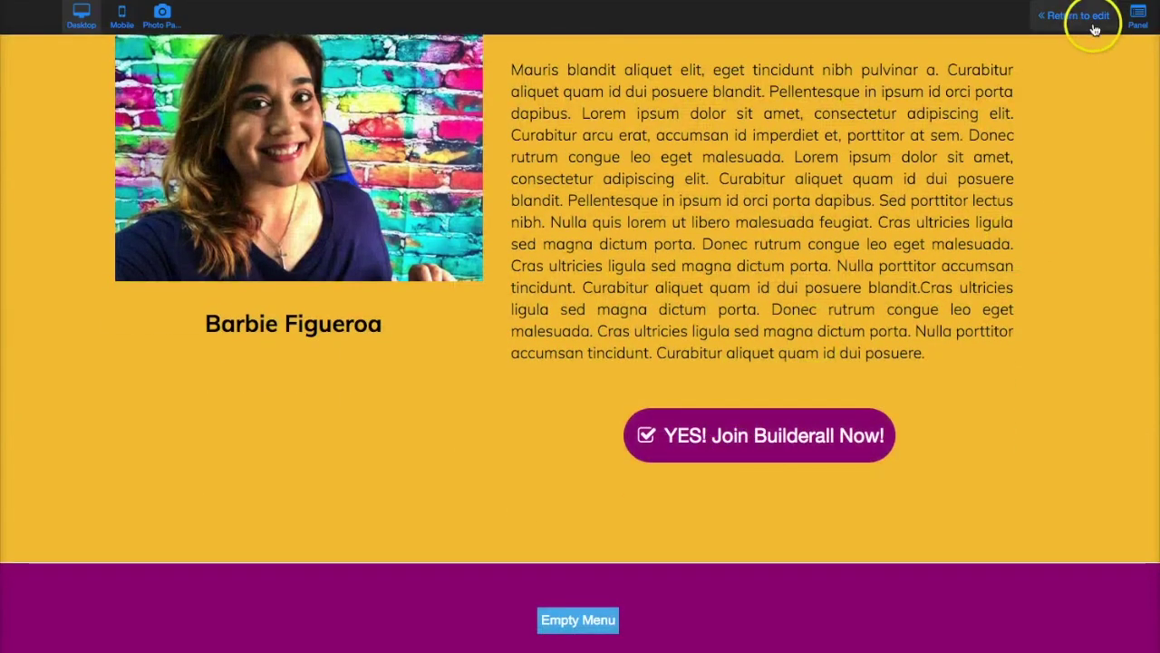
left_click(1093, 18)
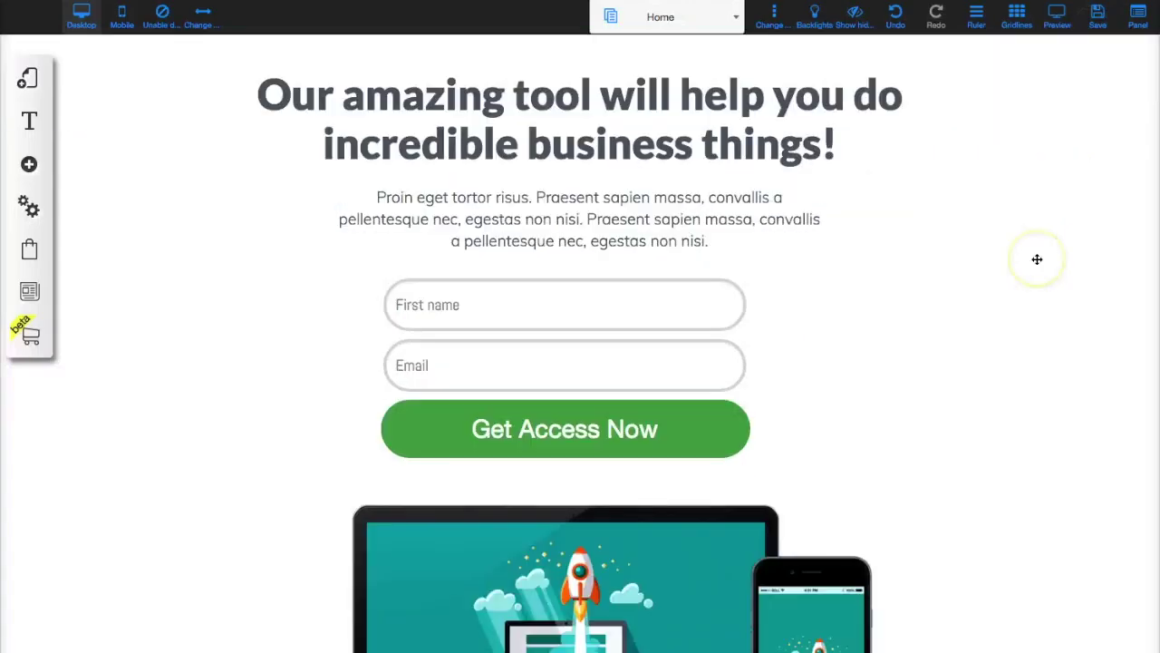
Switch to the mobile version and locate the new purple button beside the orange instructor section
scroll(1037, 259, "down", 5)
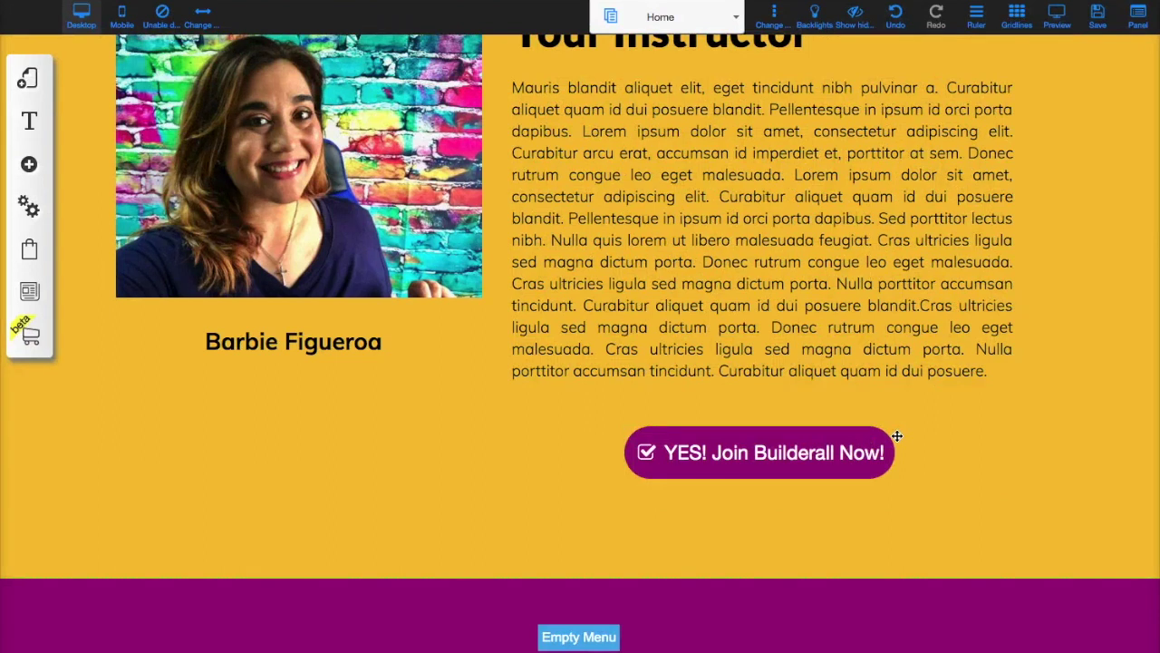
left_click(133, 18)
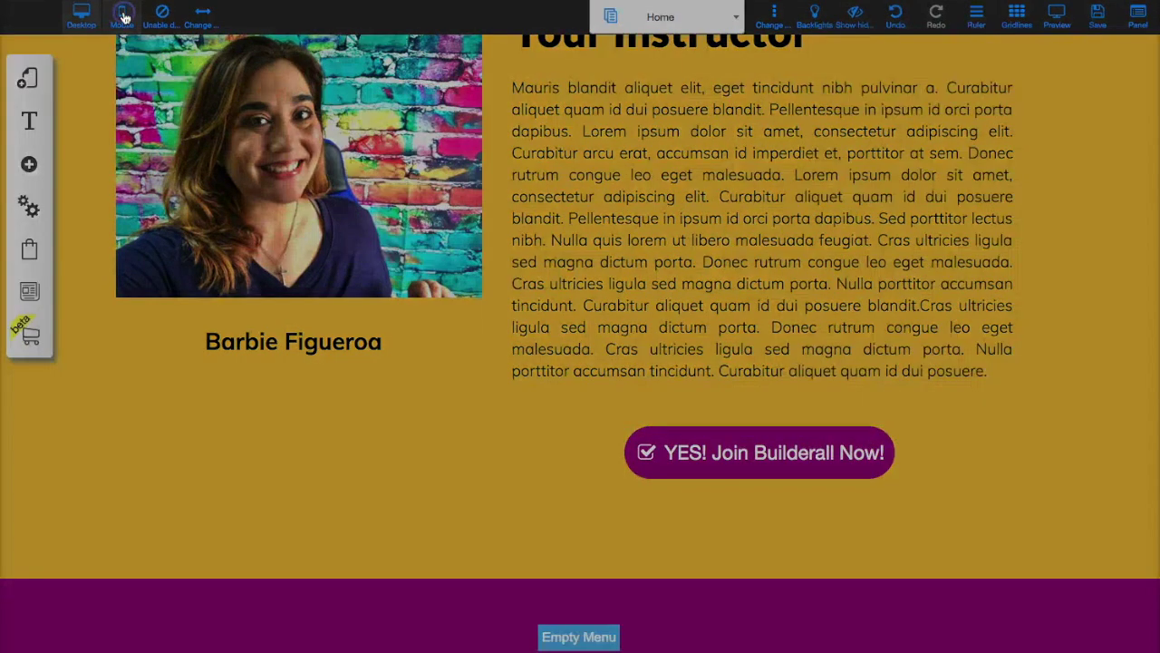
scroll(891, 372, "down", 5)
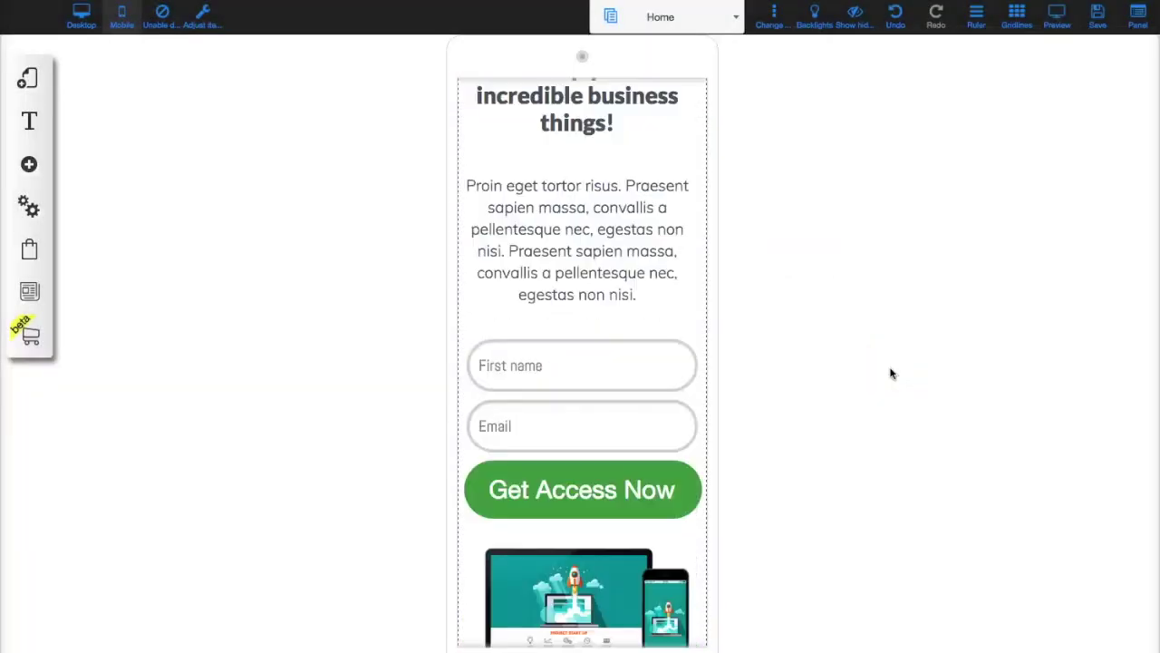
left_click(812, 381)
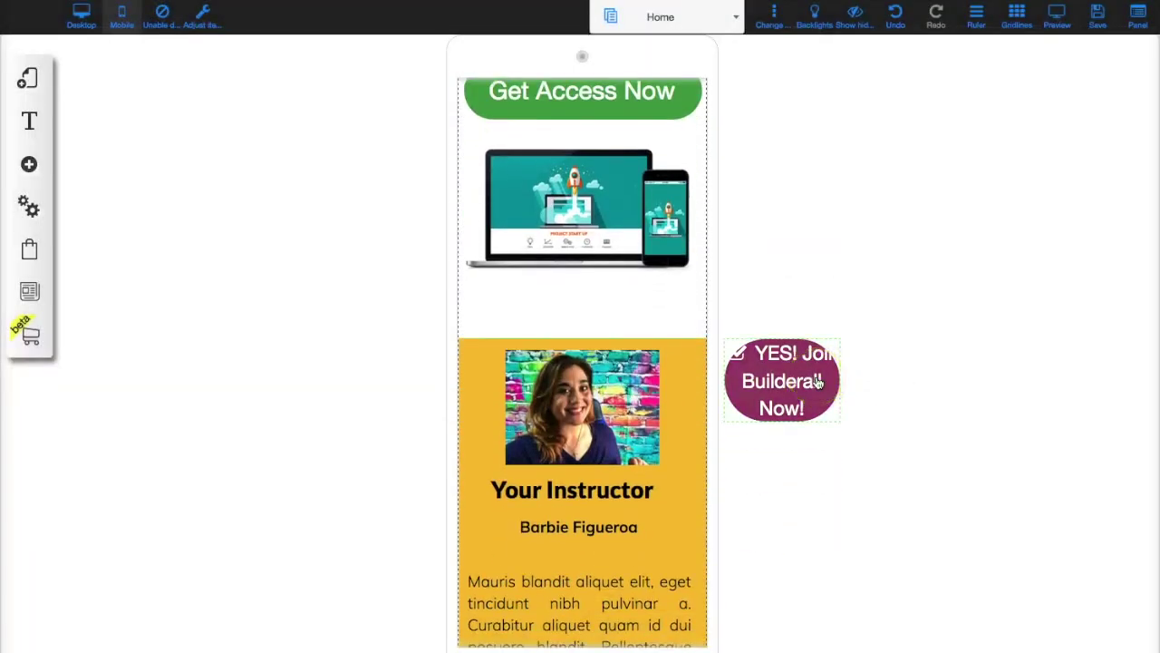
scroll(818, 382, "down", 5)
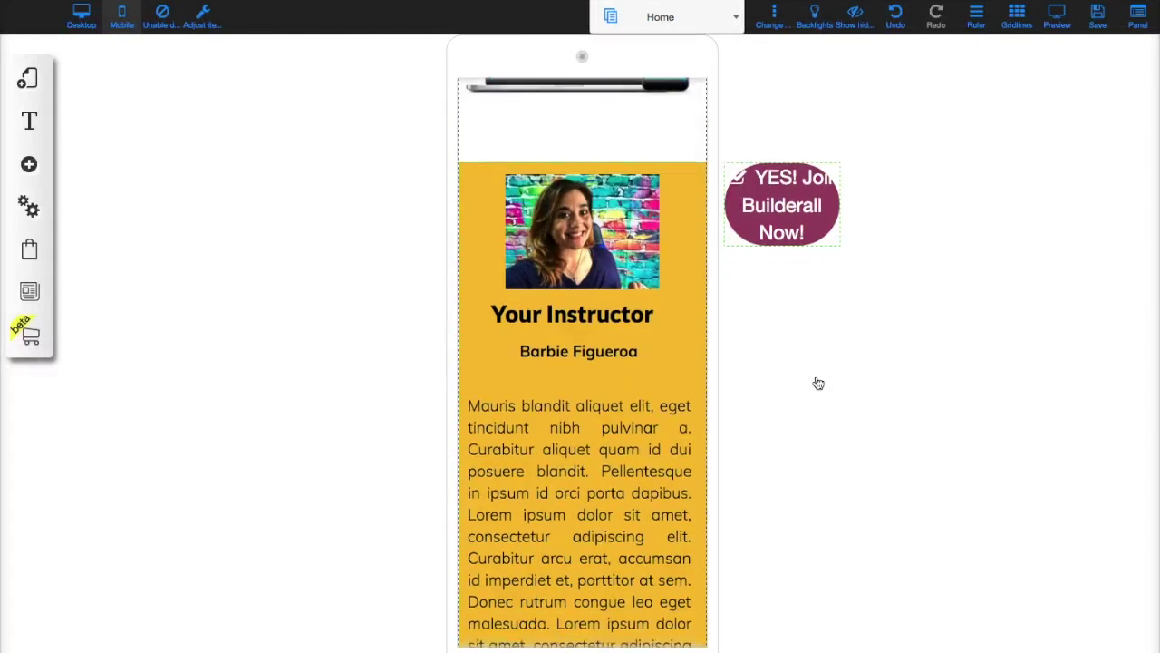
Move the purple button along the outside of the mobile frame, ending farther out and level with the instructor section
left_click(806, 200)
scroll(806, 199, "down", 3)
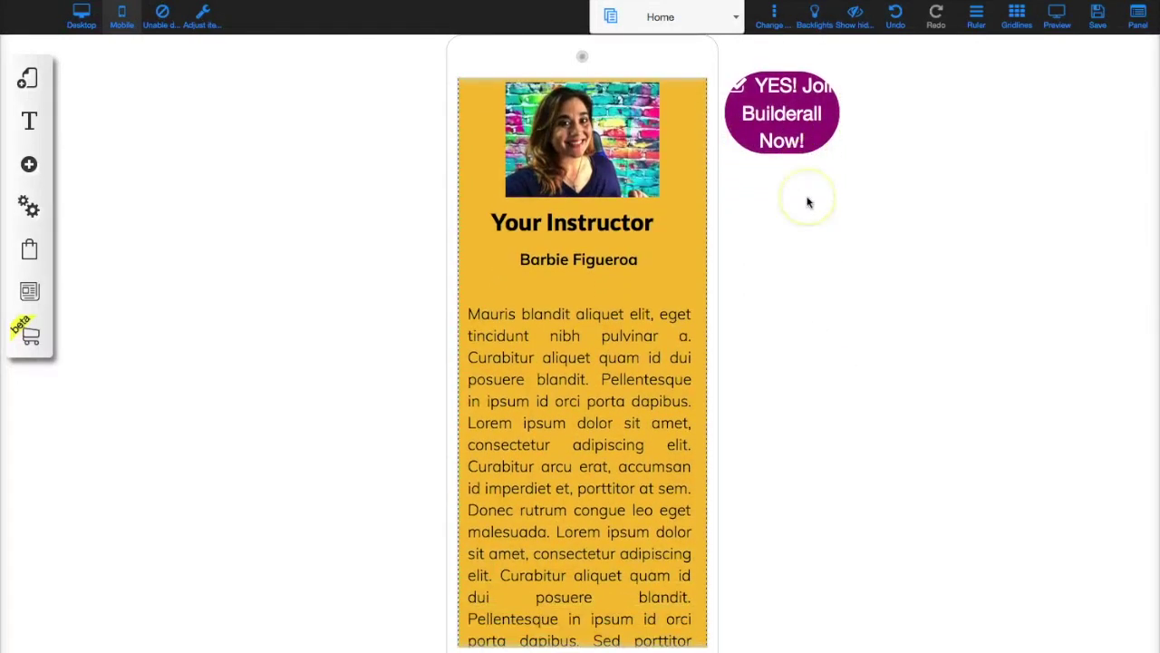
scroll(809, 202, "up", 2)
left_click_drag(785, 122, 797, 543)
scroll(804, 355, "down", 5)
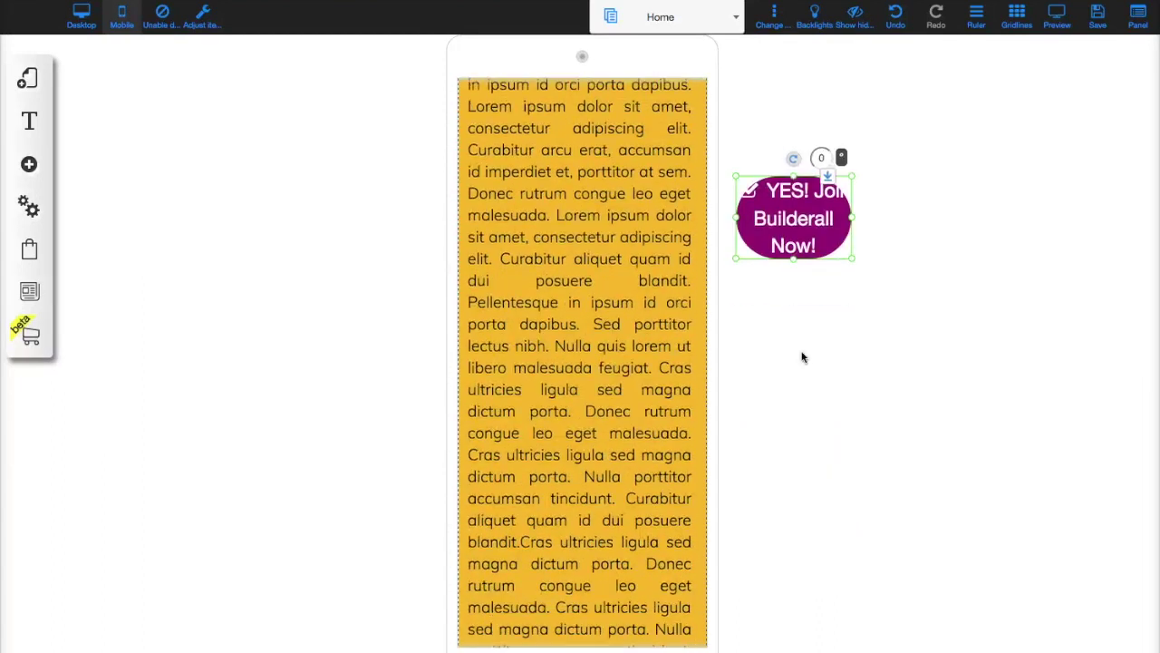
left_click_drag(814, 181, 832, 162)
scroll(843, 541, "down", 3)
scroll(912, 461, "up", 3)
scroll(839, 319, "up", 3)
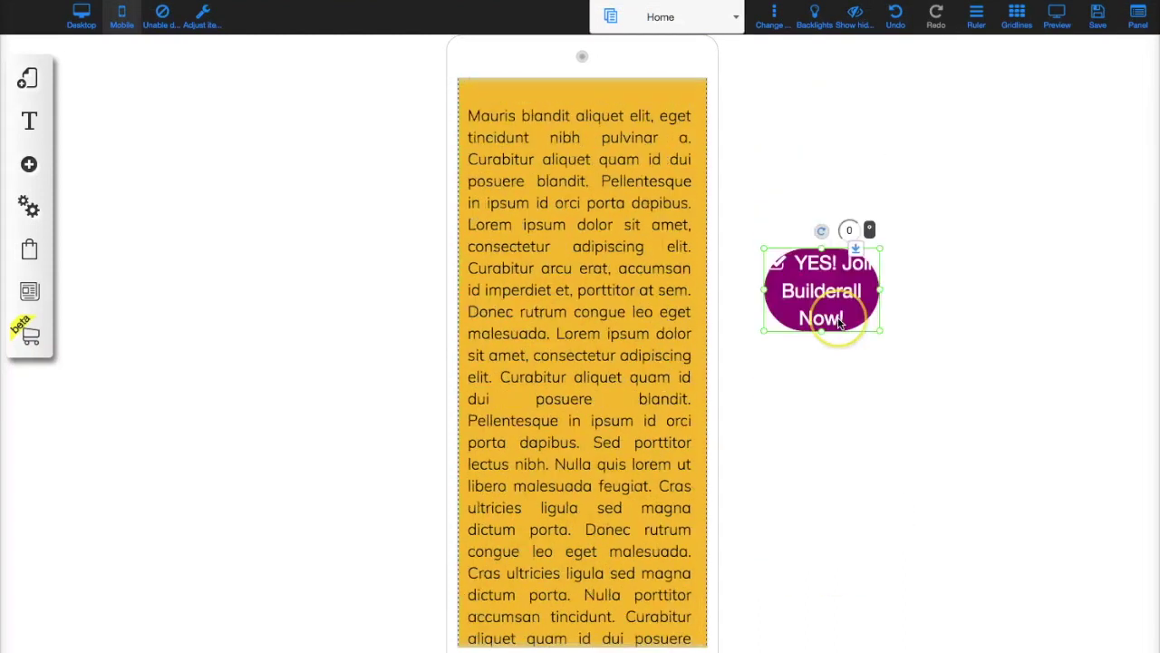
scroll(841, 324, "up", 3)
left_click_drag(775, 421, 866, 260)
scroll(866, 261, "up", 4)
left_click_drag(866, 420, 882, 397)
left_click(876, 239)
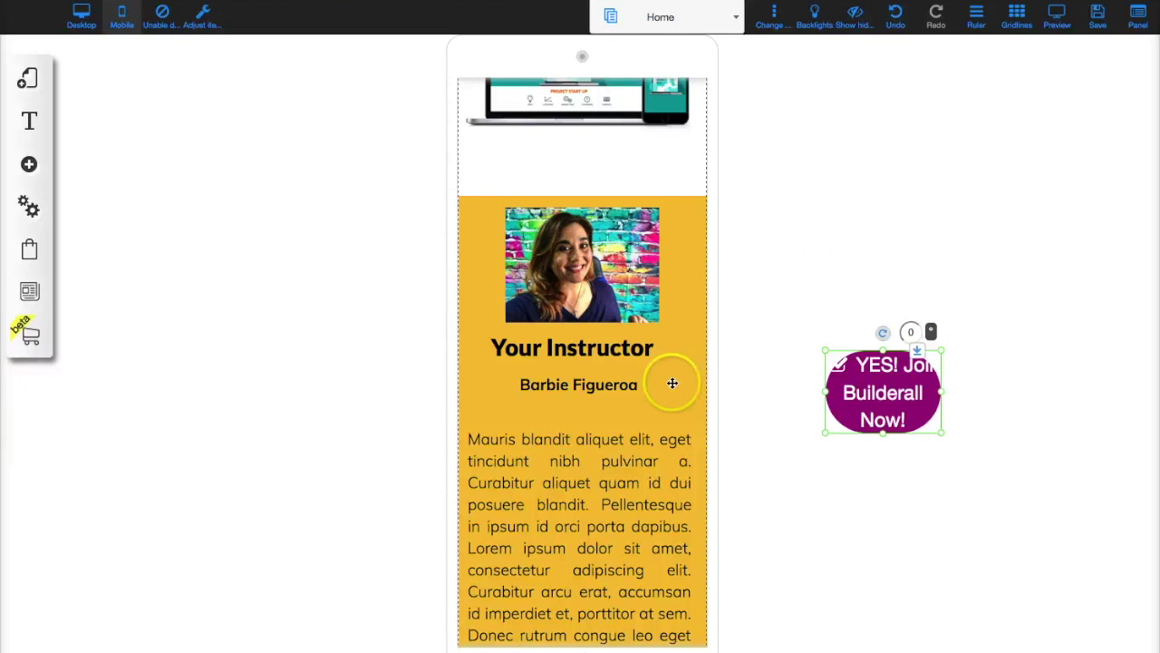
Move the paragraph down and place the purple button in the gap below the instructor's name, about 298 px wide
scroll(671, 382, "down", 3)
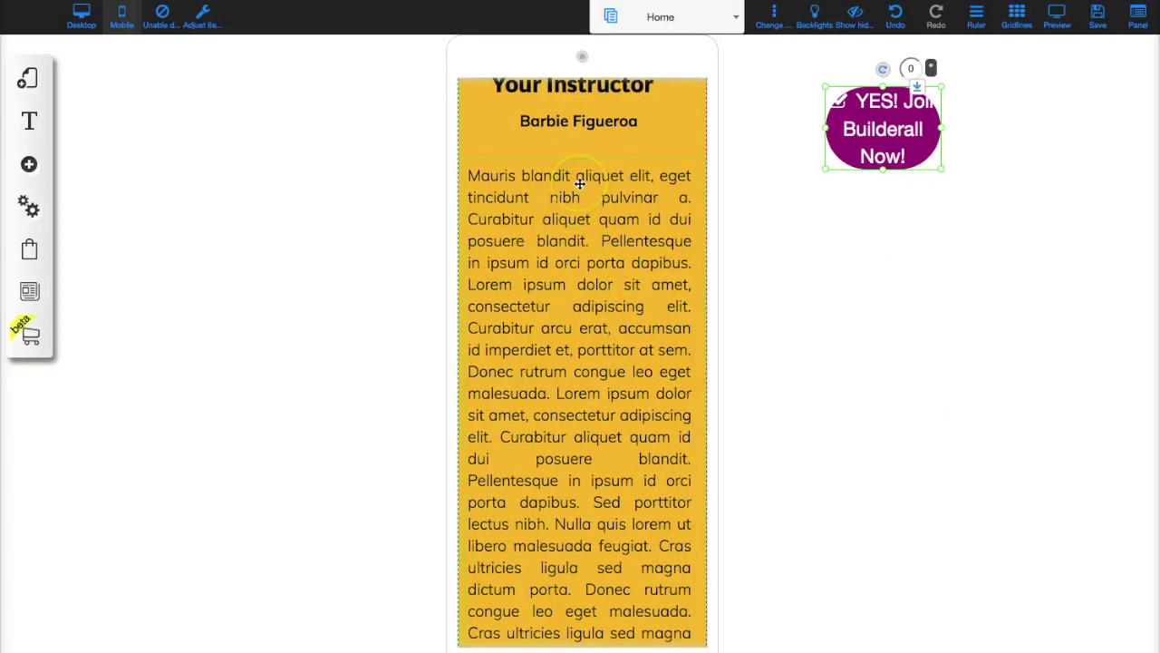
left_click_drag(584, 177, 597, 319)
left_click_drag(888, 142, 699, 213)
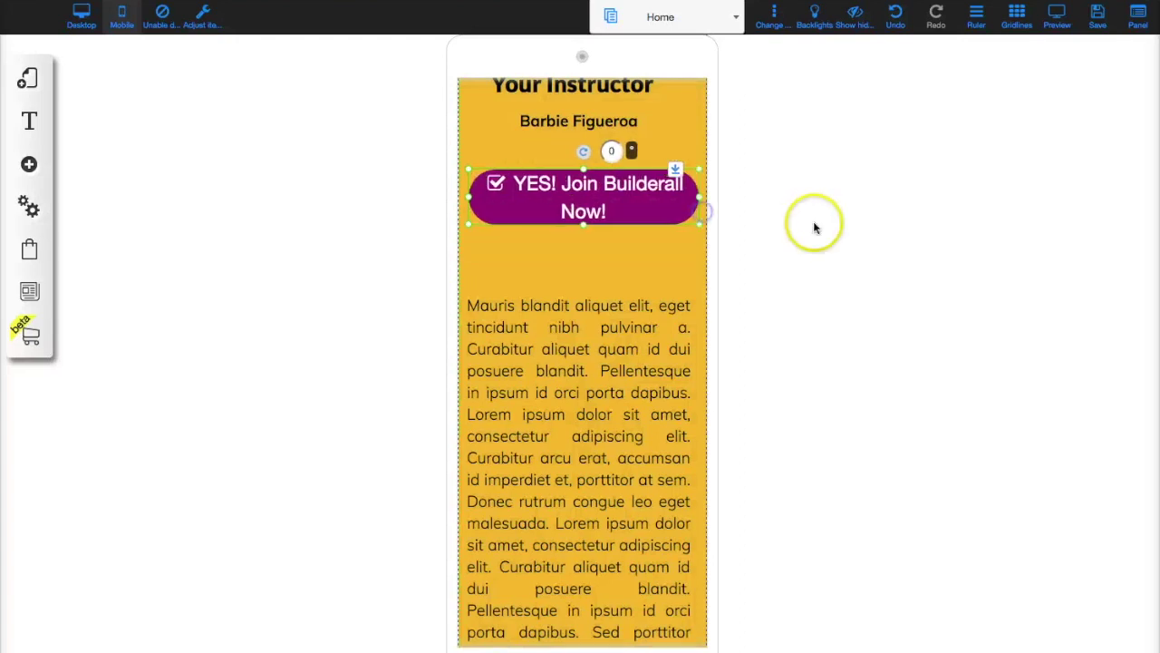
left_click(682, 268)
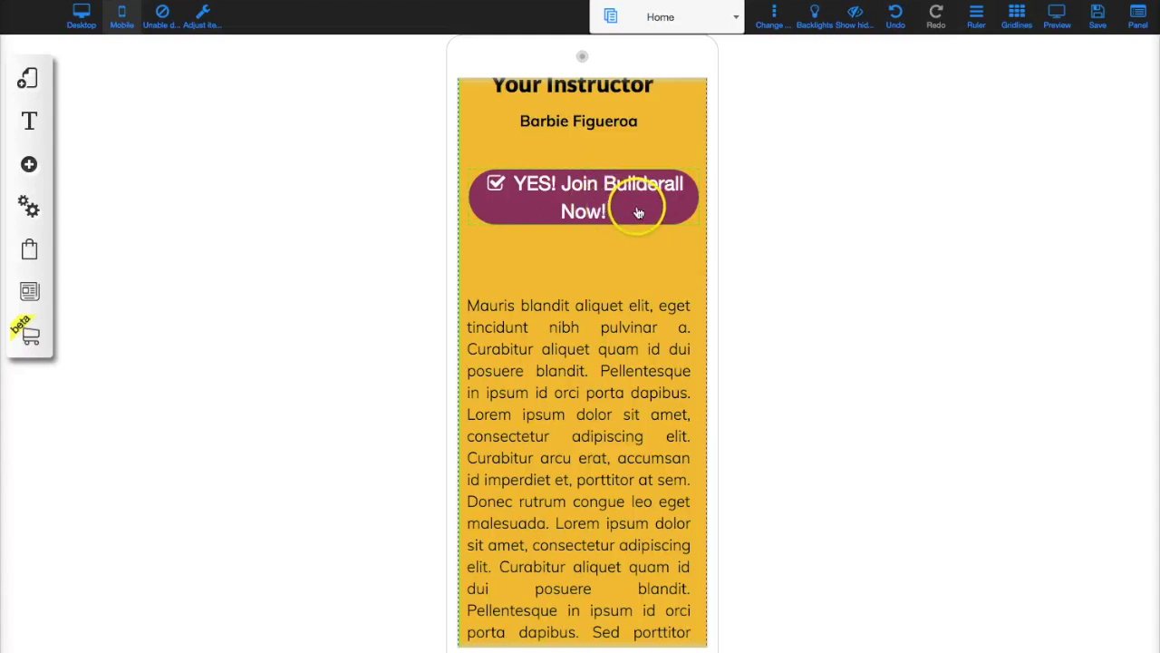
right_click(638, 213)
left_click(539, 212)
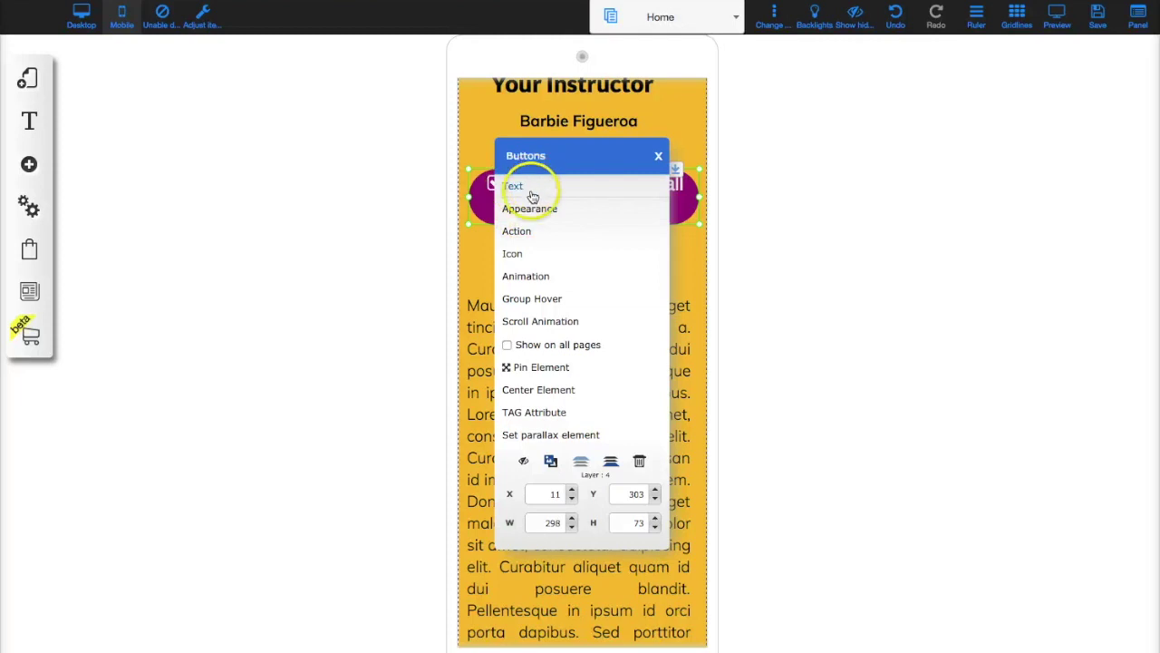
left_click(783, 184)
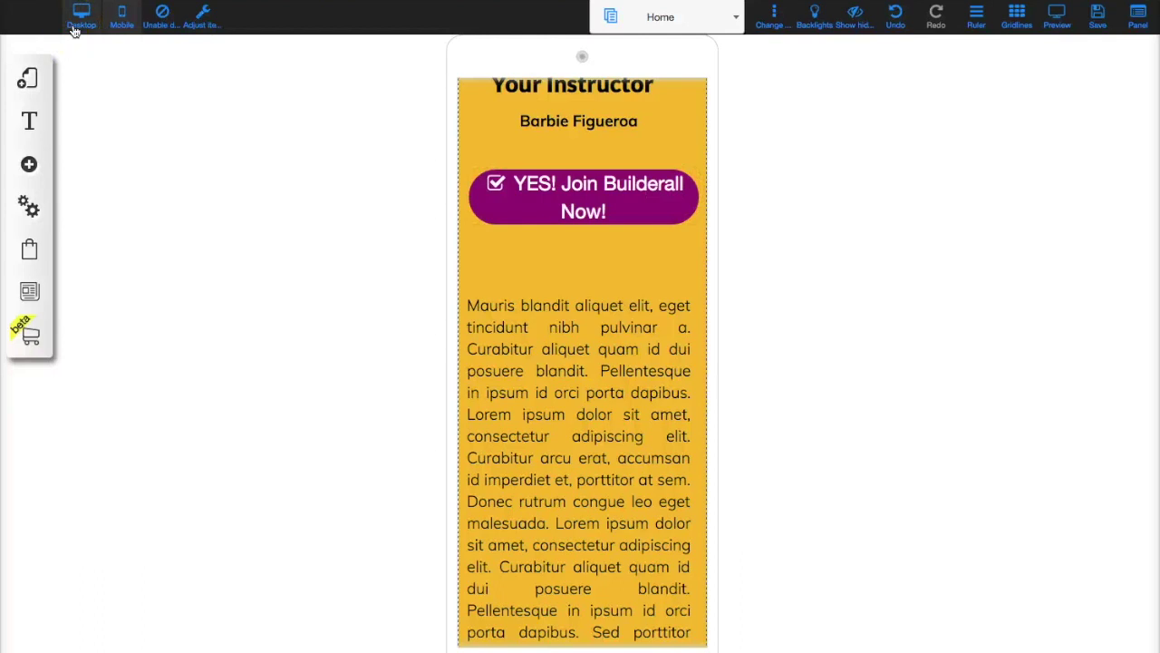
left_click(598, 194)
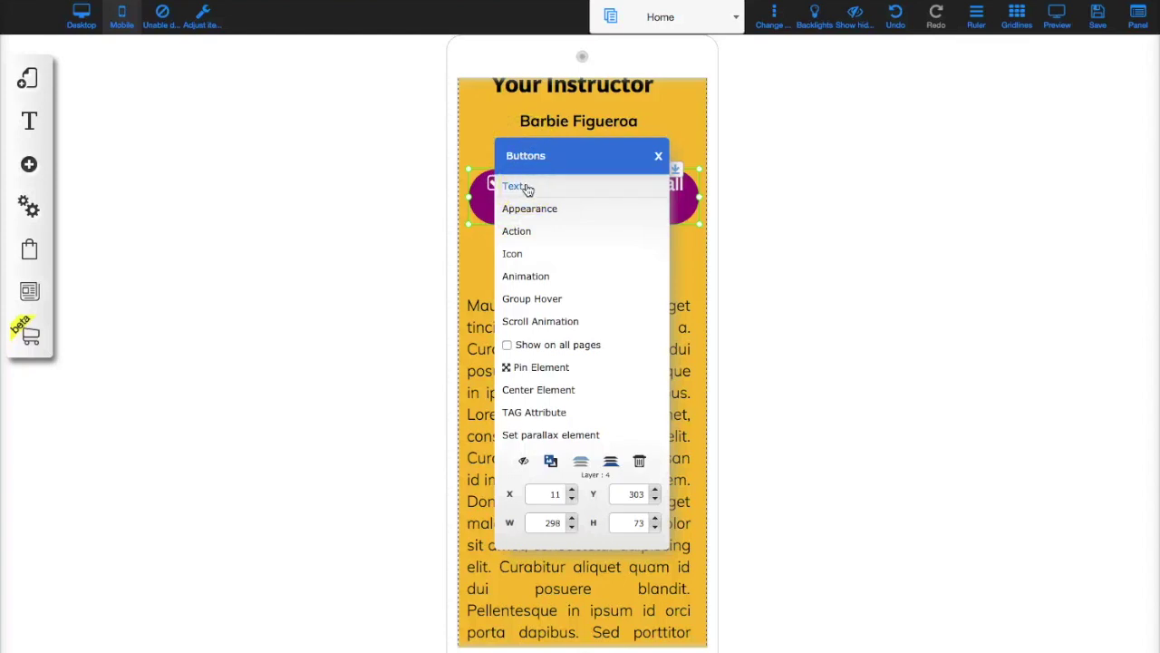
left_click(808, 158)
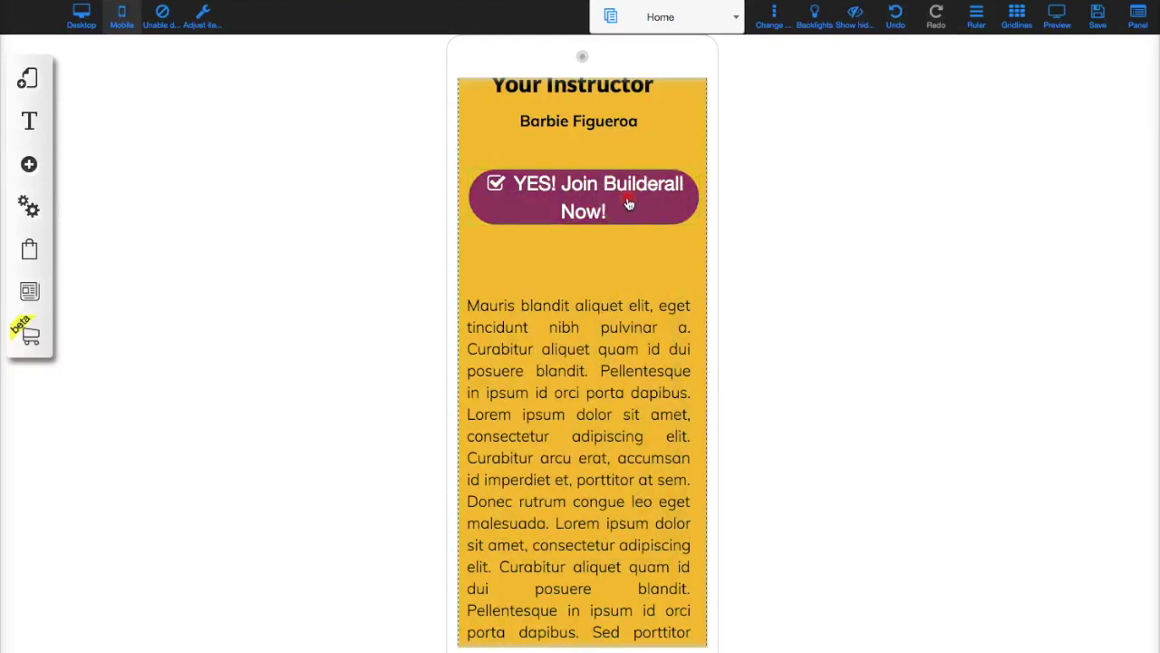
Hide the purple button in the mobile version of the page
left_click(628, 204)
left_click(522, 466)
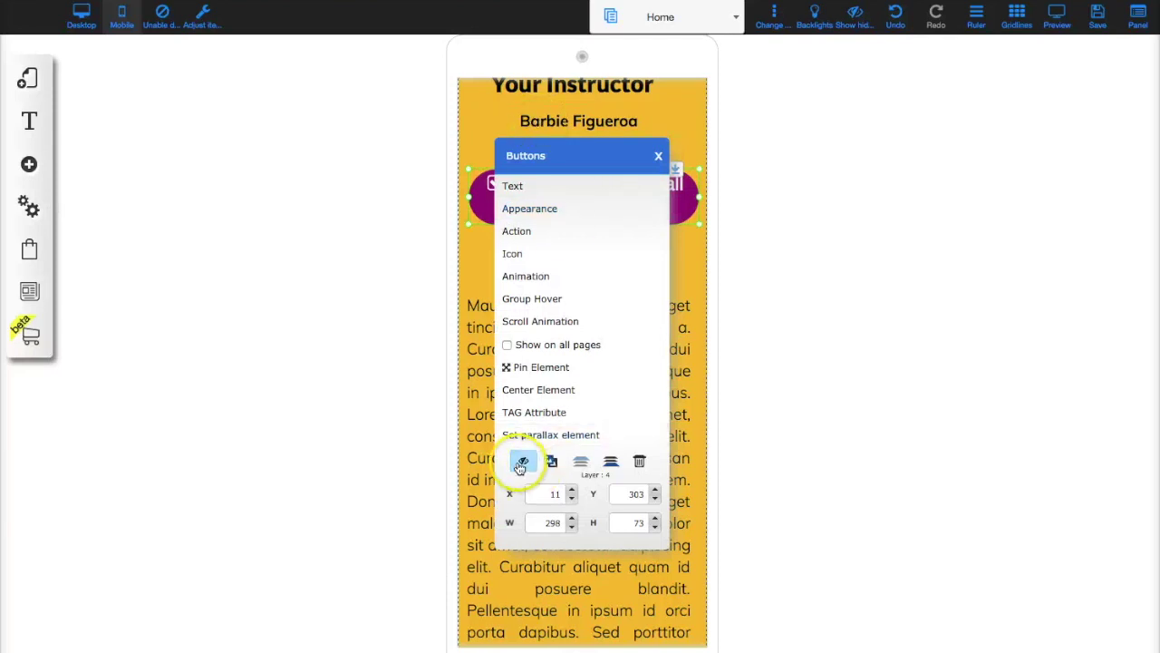
left_click(153, 137)
Add the rounded blue "Buy Now" button below the instructor's name and widen it to about 308 px
left_click(38, 169)
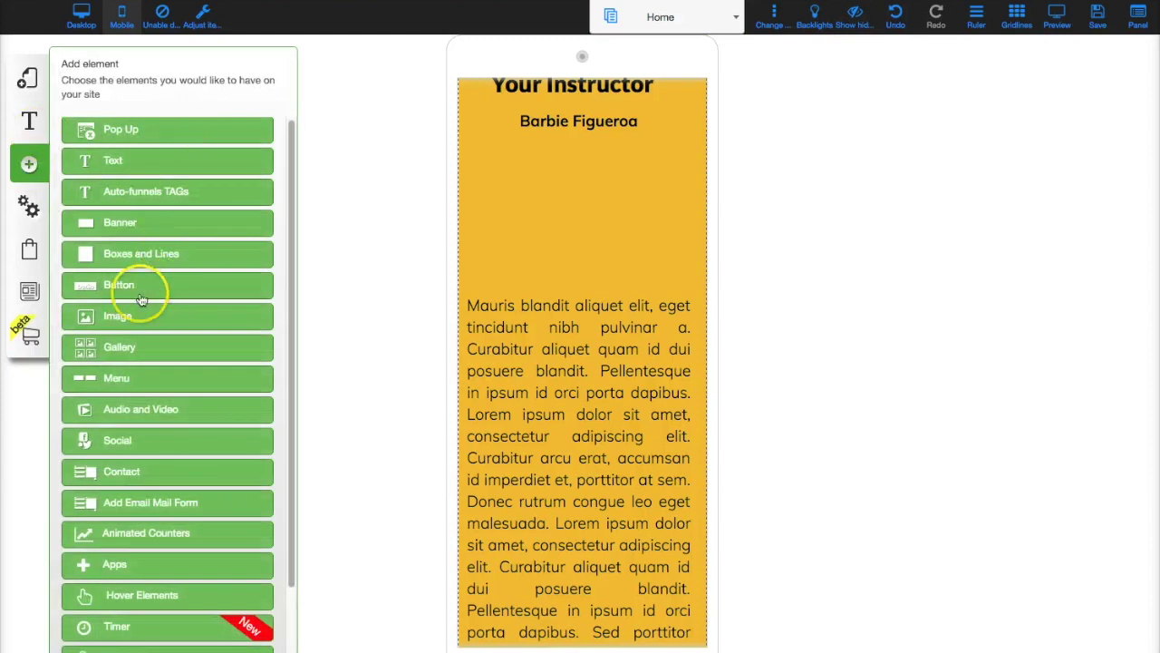
left_click(142, 287)
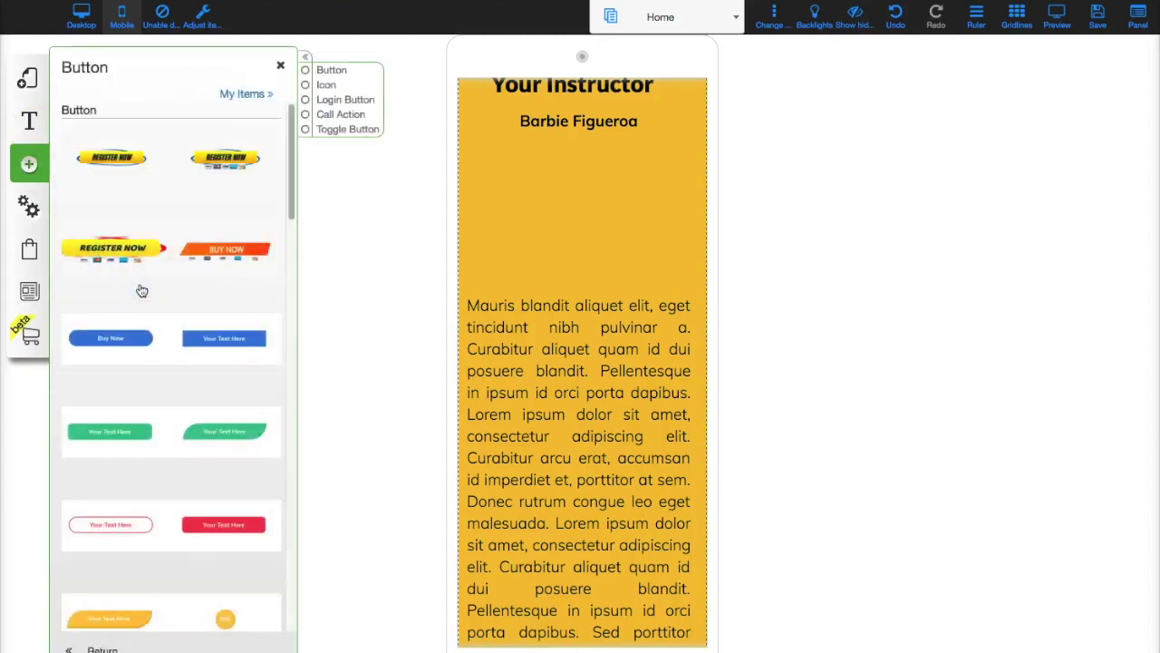
left_click(124, 339)
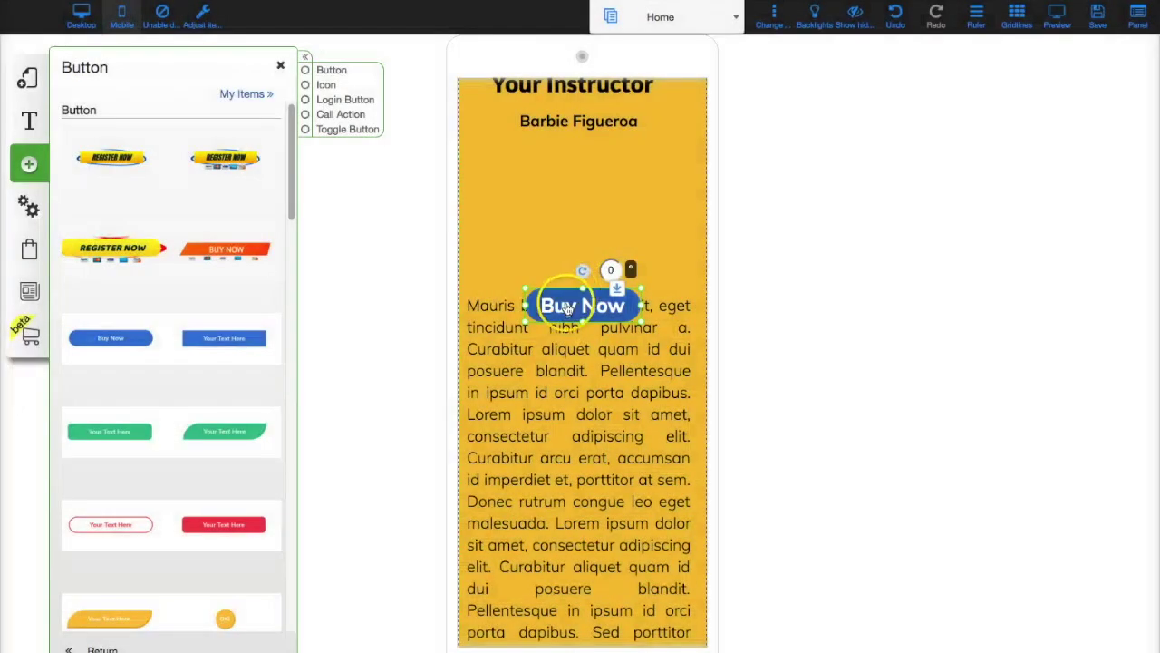
left_click_drag(565, 304, 501, 201)
left_click_drag(584, 210, 701, 208)
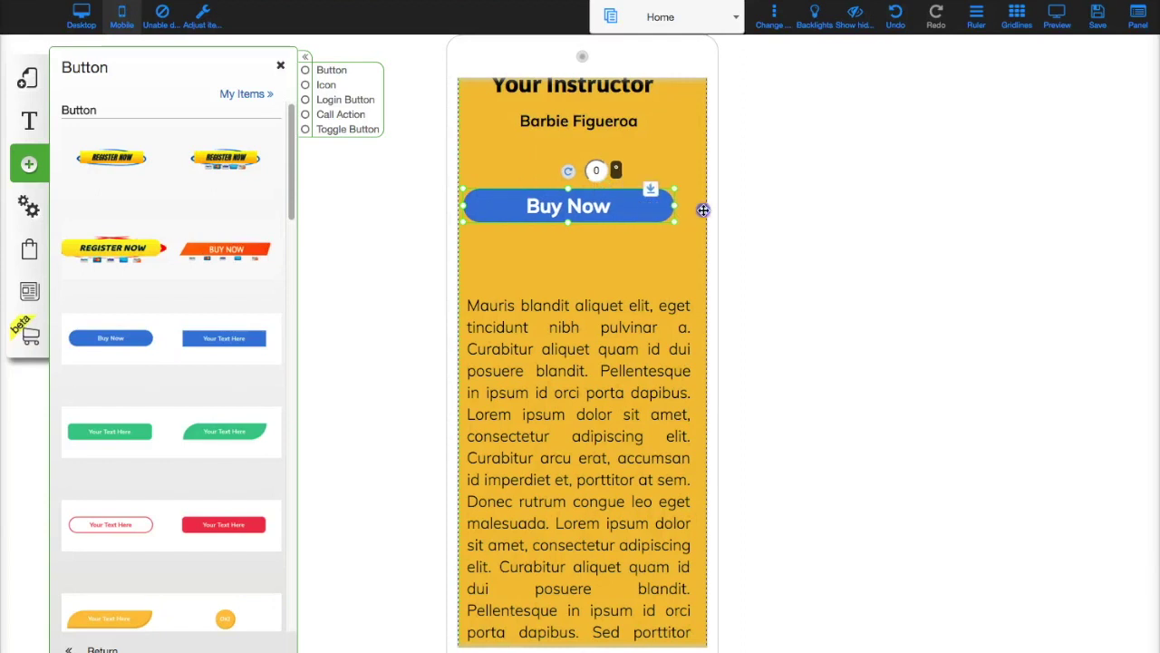
Change the blue button's text to "Yes! Join Builderall Now!" and apply it
left_click(611, 210)
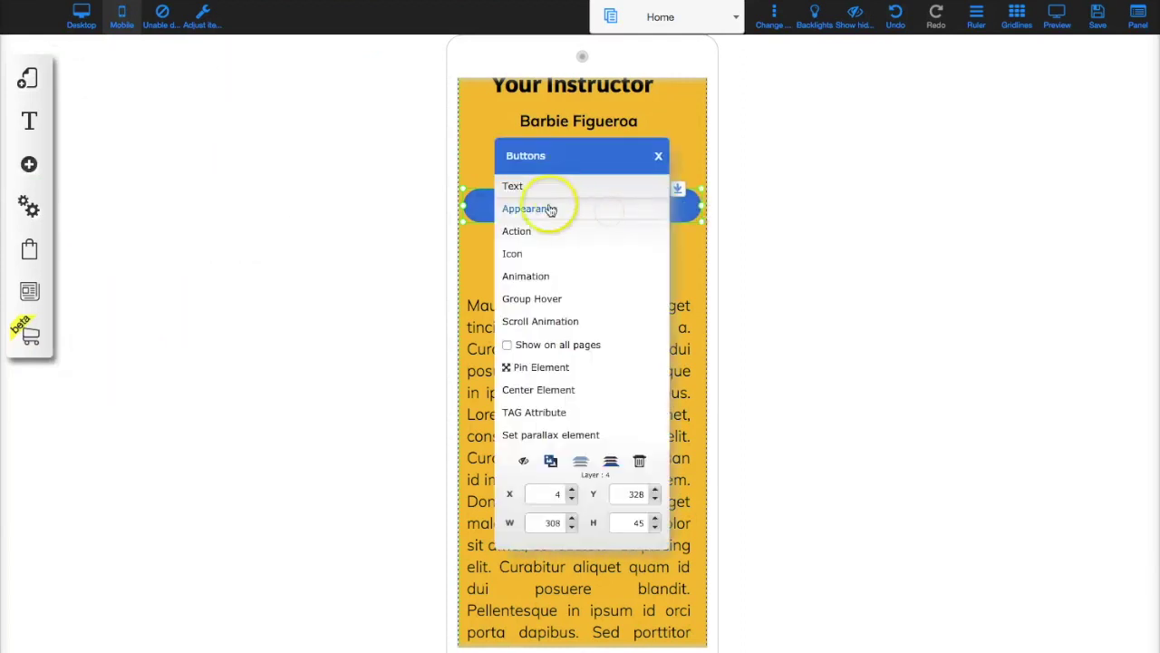
left_click(513, 186)
left_click_drag(546, 318, 460, 318)
type("Yes! Join Builderall Now!")
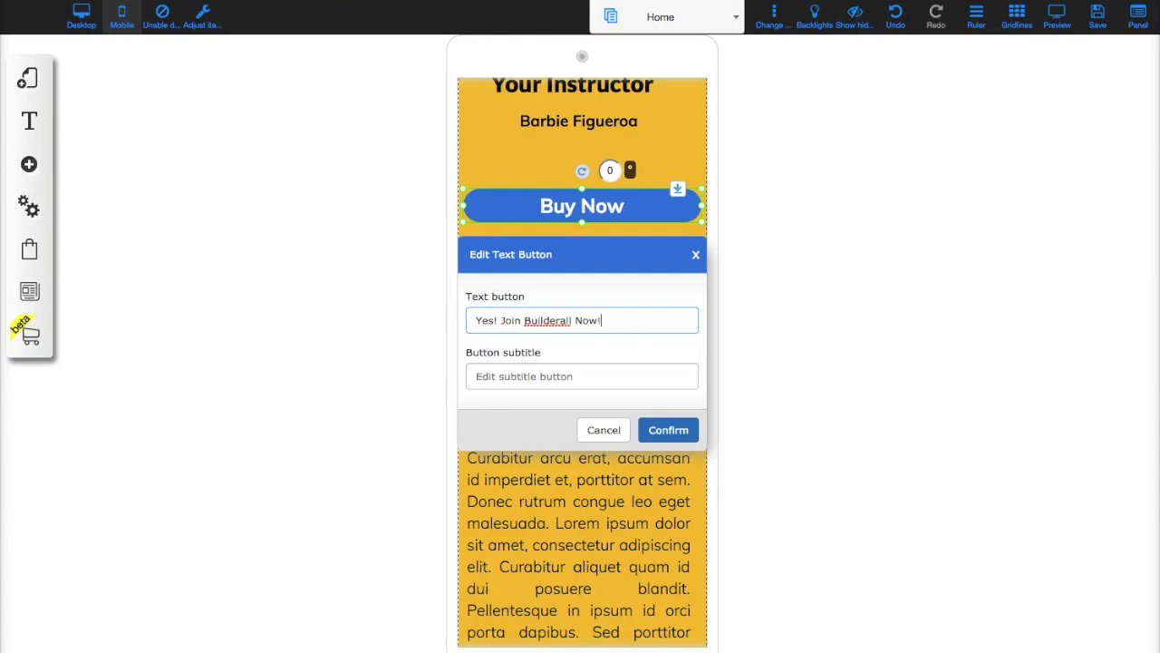
left_click(682, 433)
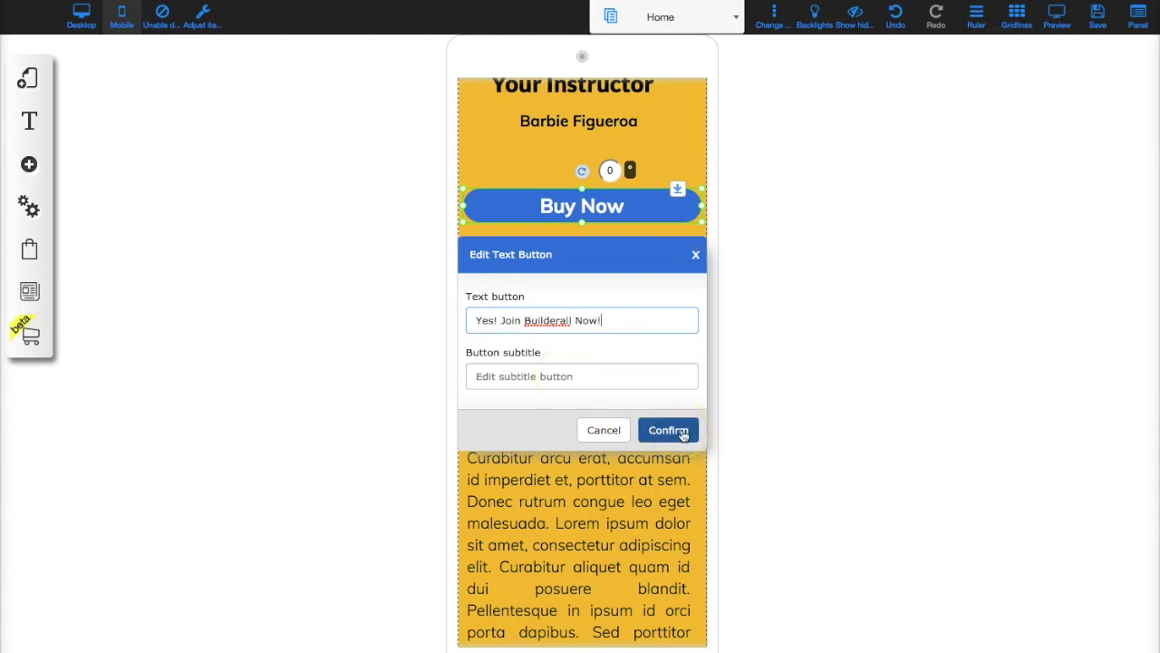
Search the icons for "chec", choose the outlined check-square icon for the blue button, and apply it
left_click(562, 203)
left_click(523, 256)
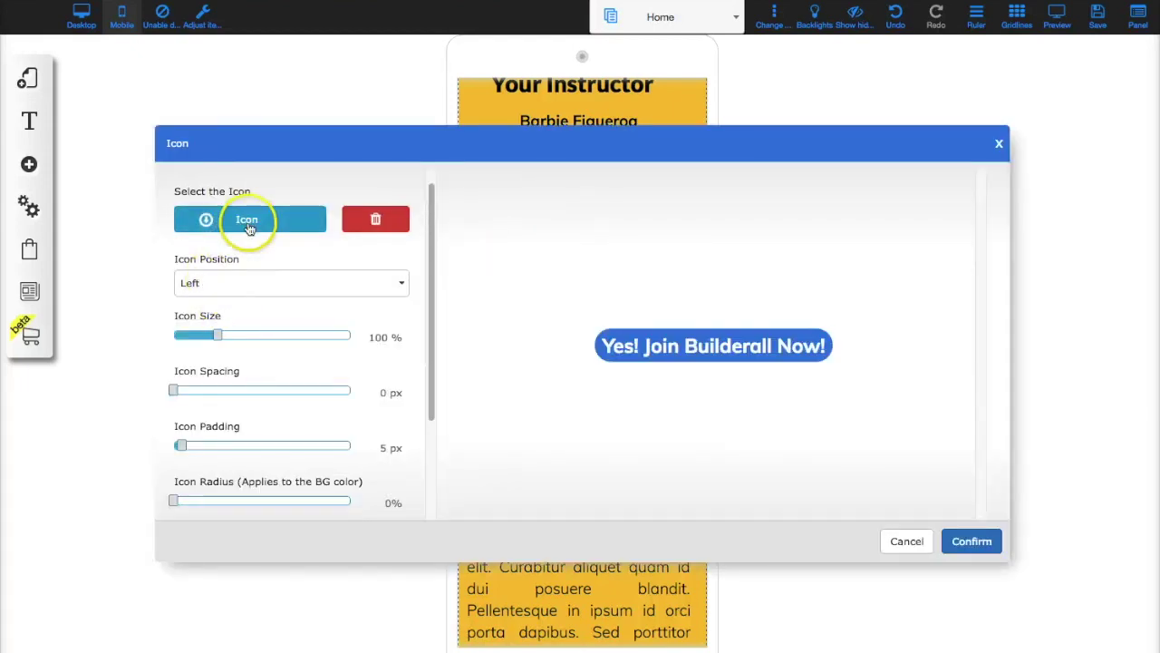
left_click(247, 225)
left_click(770, 232)
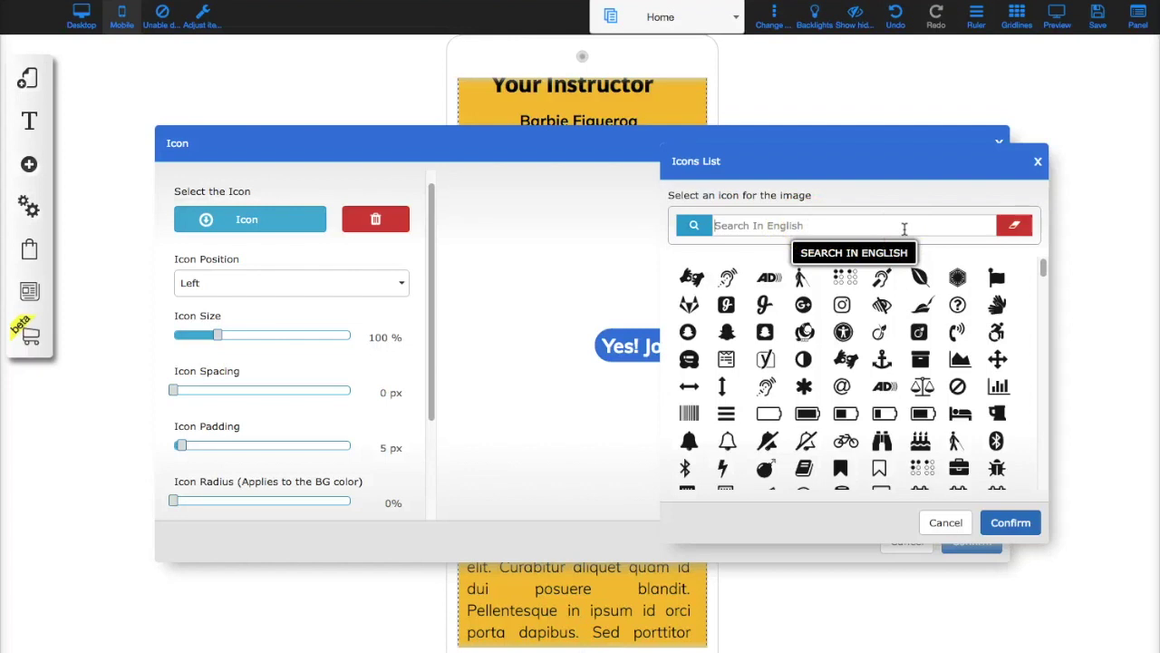
type("chec")
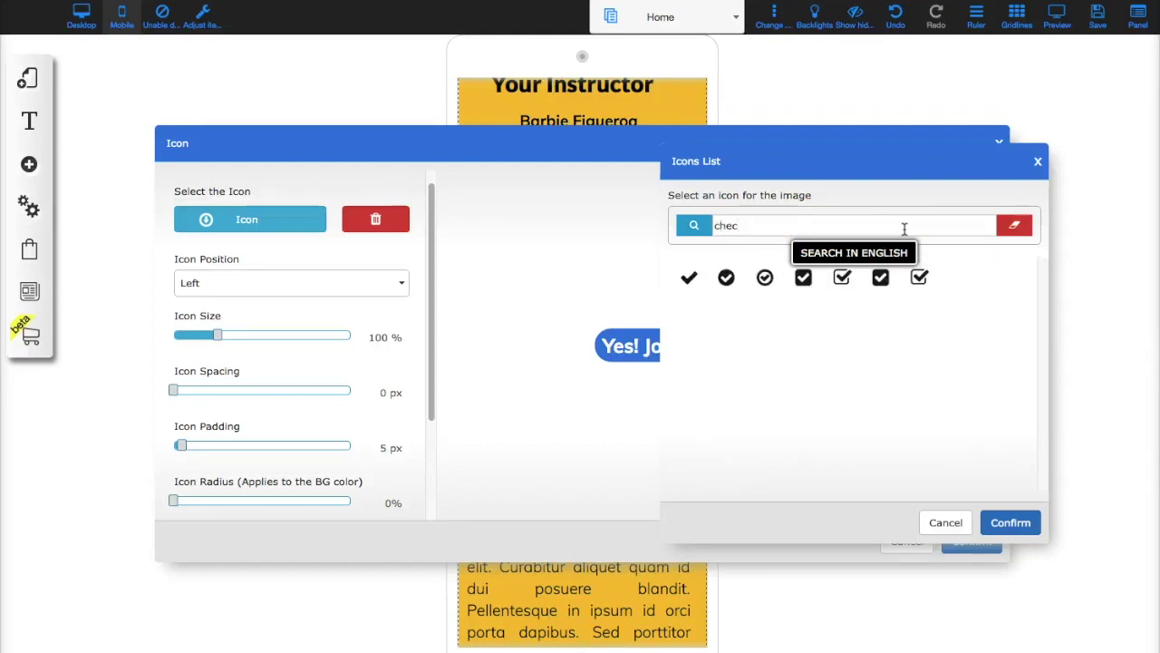
left_click(918, 281)
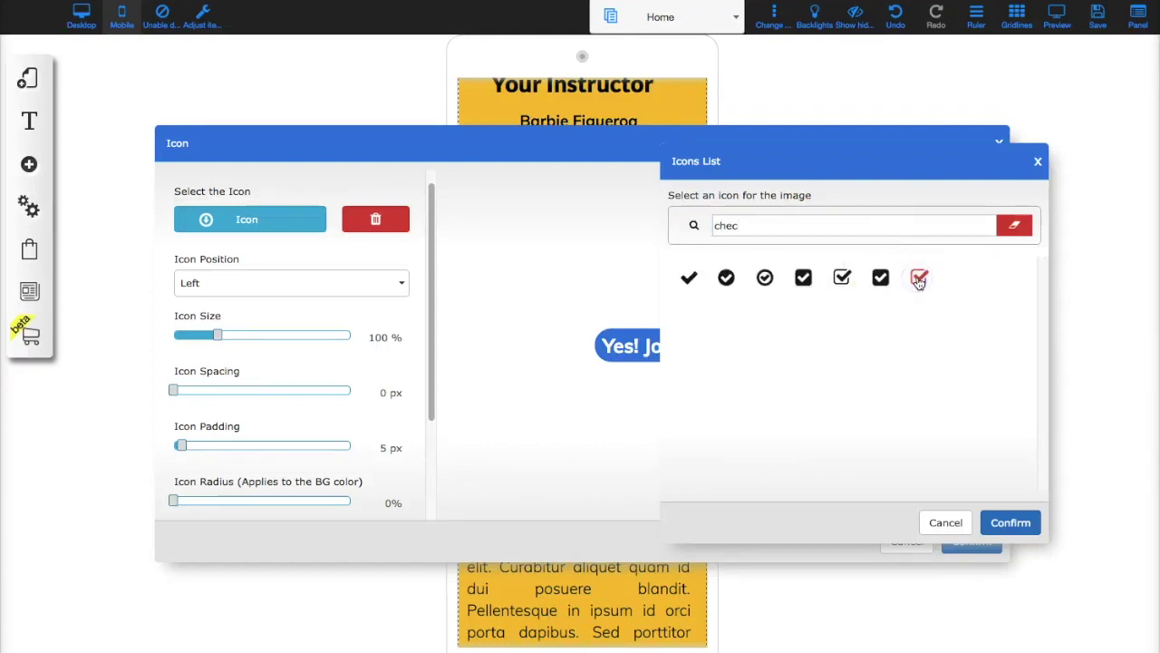
left_click(1008, 524)
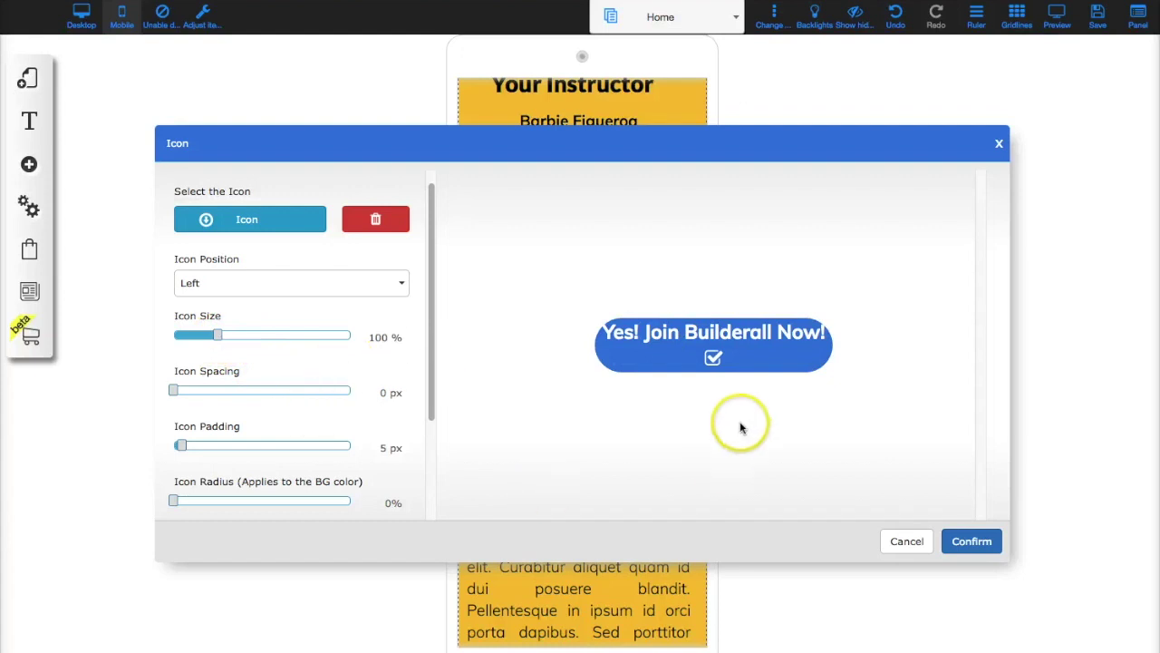
left_click(972, 541)
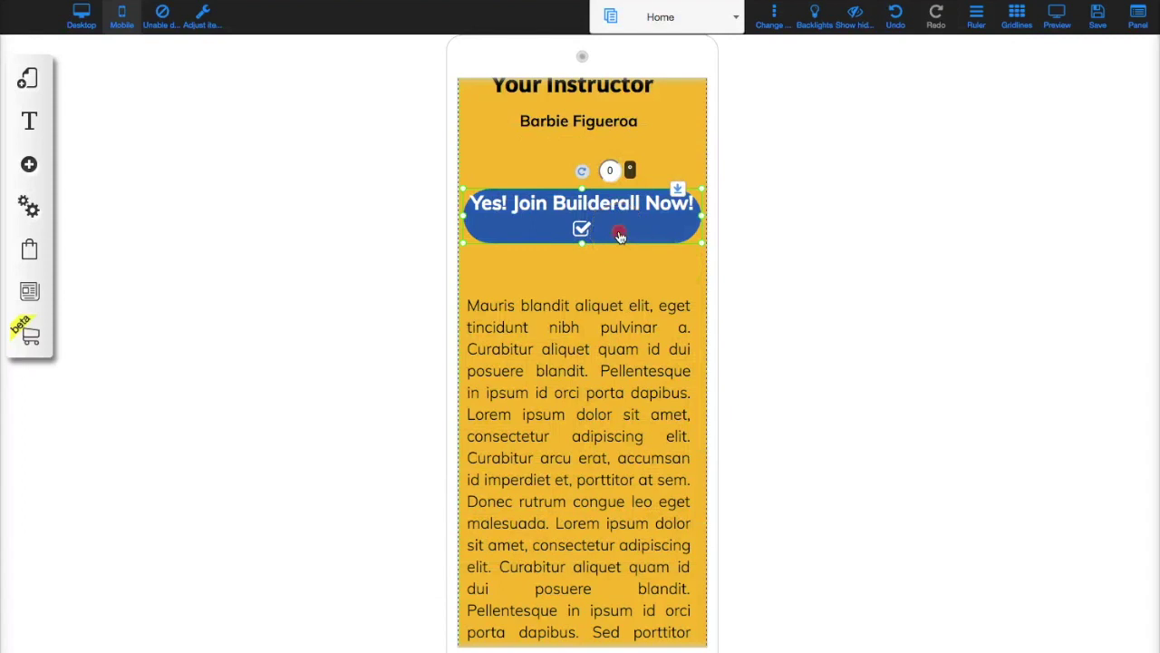
Reduce the blue button's font size to about 20 so its text and check icon fit on one line
right_click(620, 236)
left_click(543, 210)
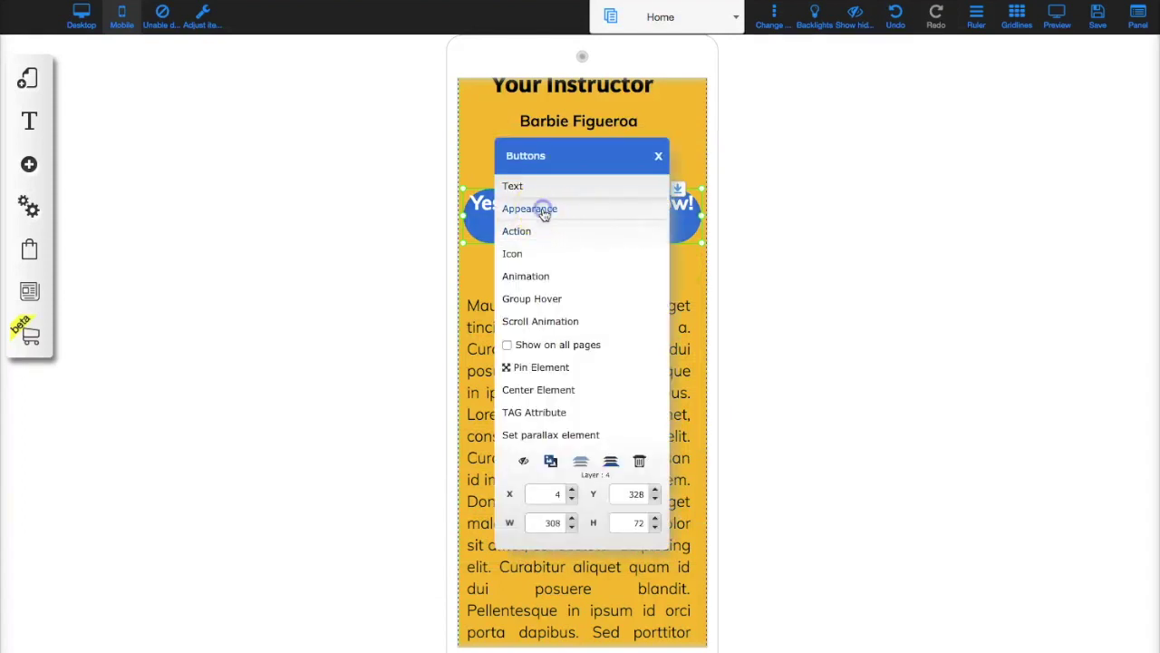
left_click(543, 211)
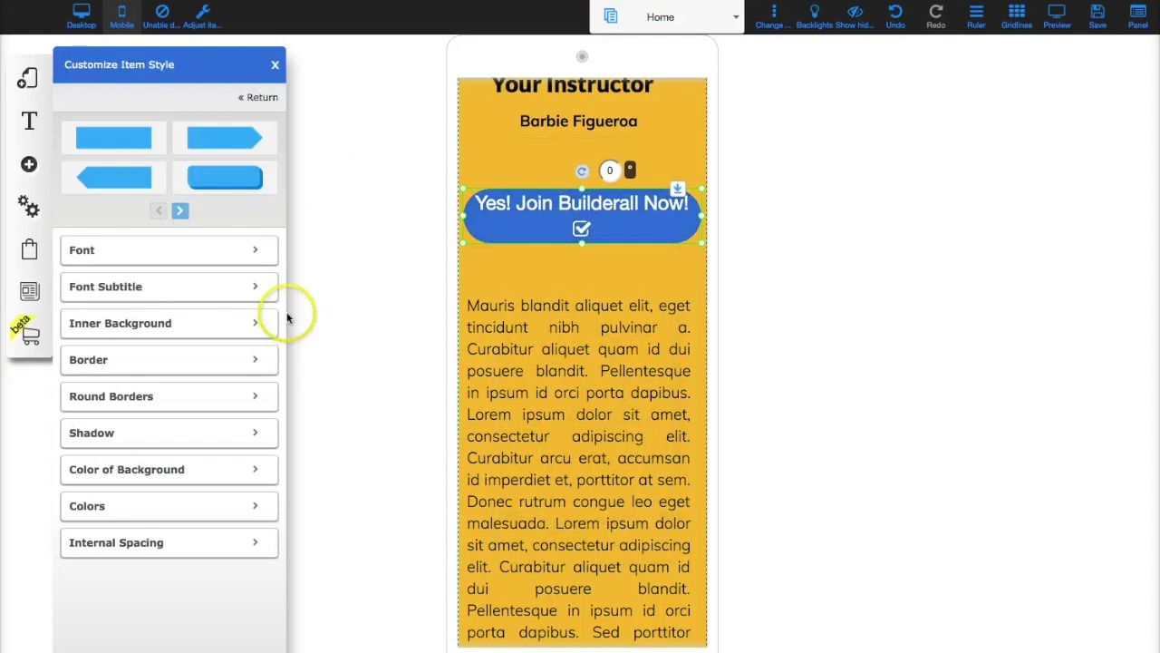
left_click(264, 252)
left_click(261, 325)
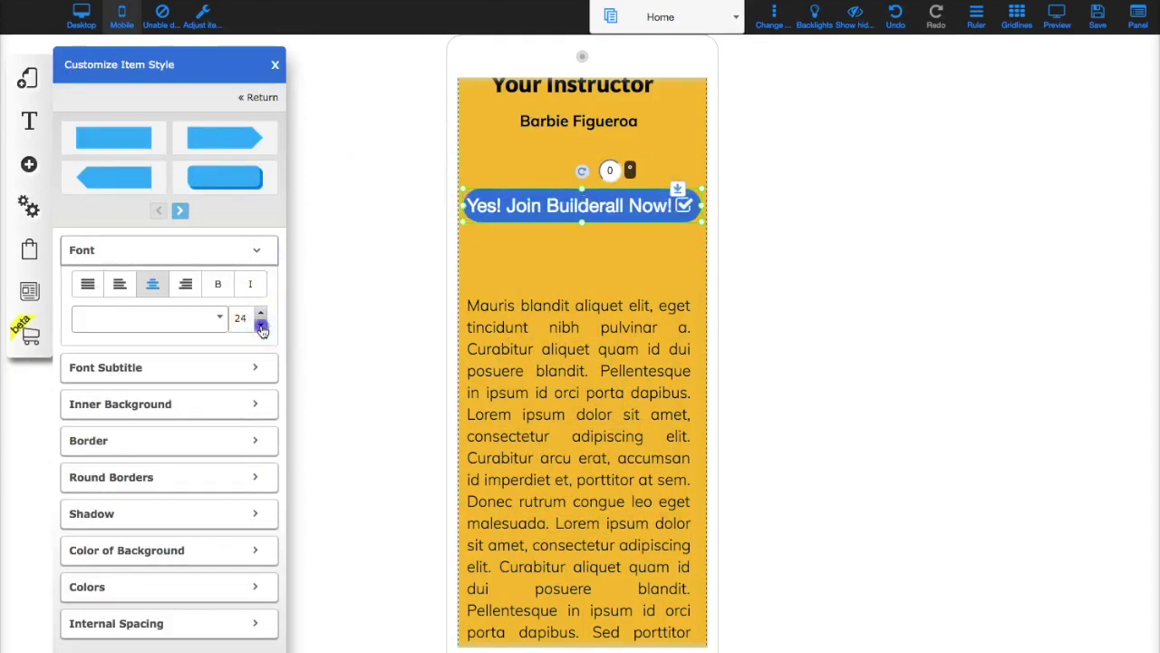
left_click(261, 326)
left_click(261, 327)
left_click(261, 327)
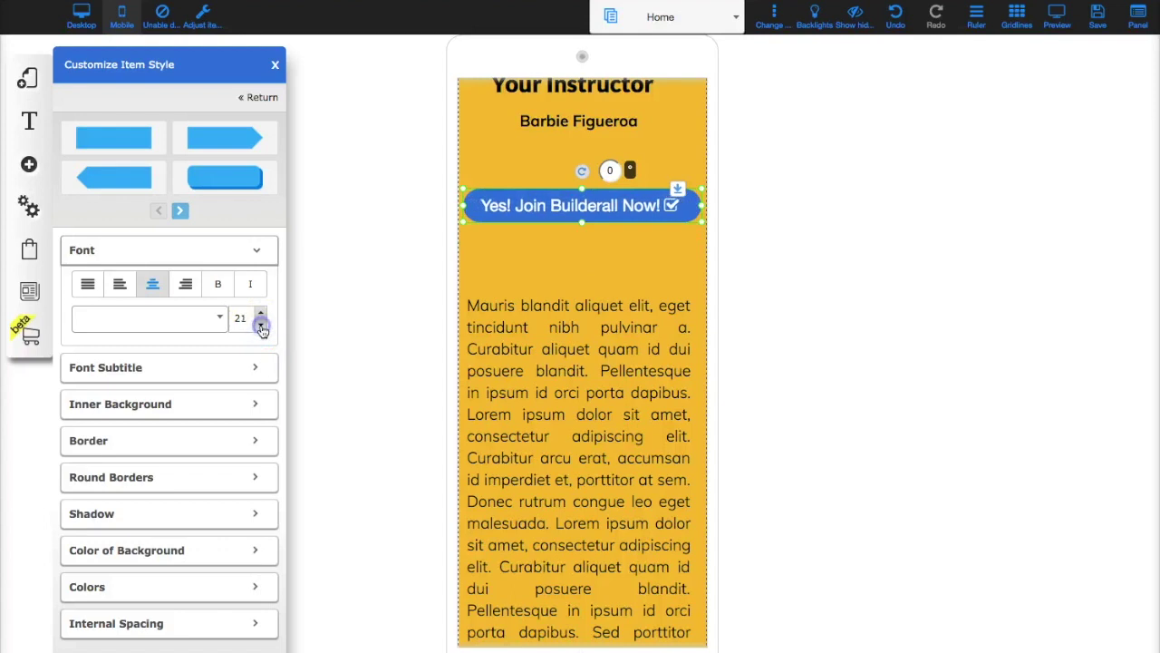
left_click(261, 327)
left_click(535, 259)
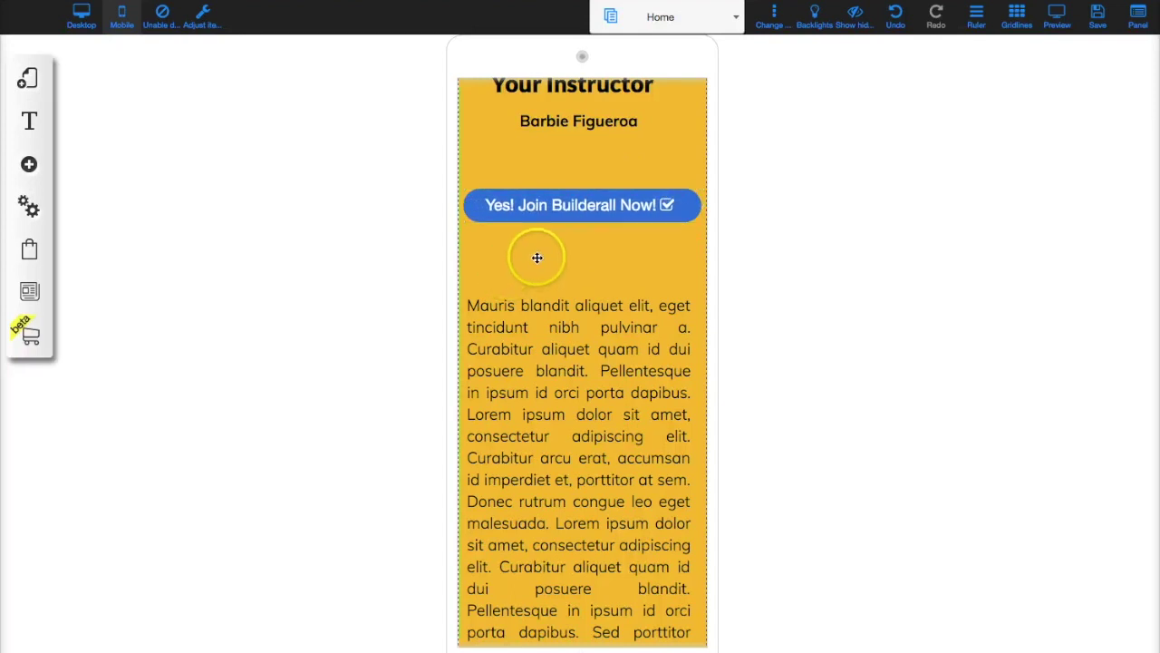
Set the blue button's icon position to Left and apply the icon settings
left_click(540, 207)
left_click(533, 255)
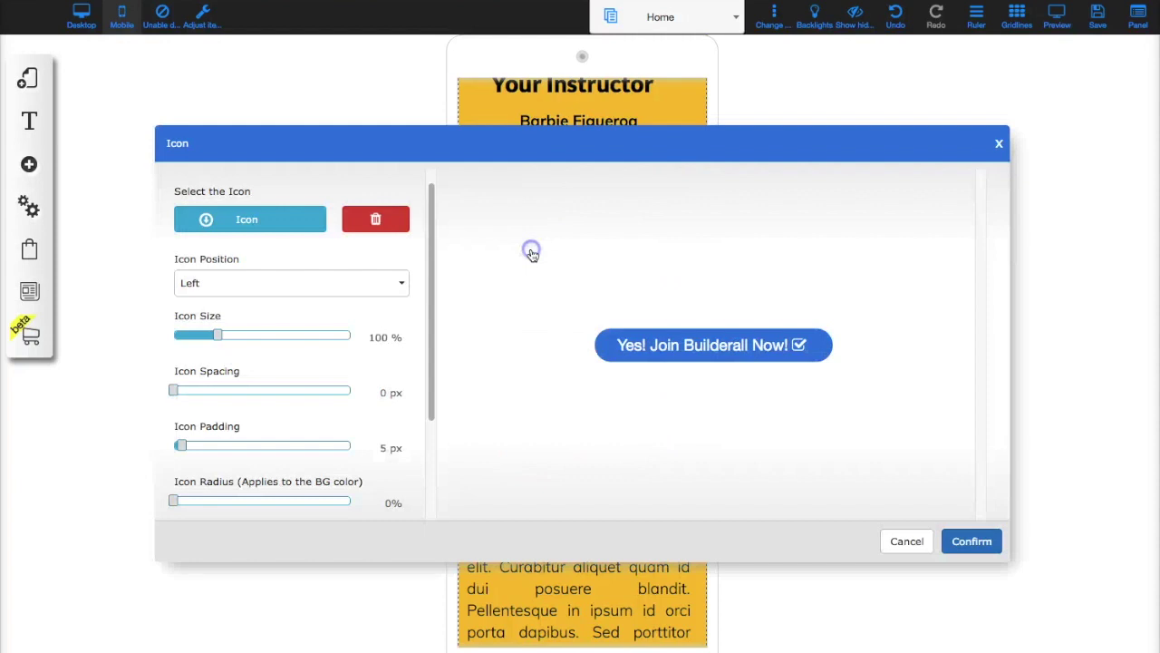
left_click(283, 288)
left_click(213, 324)
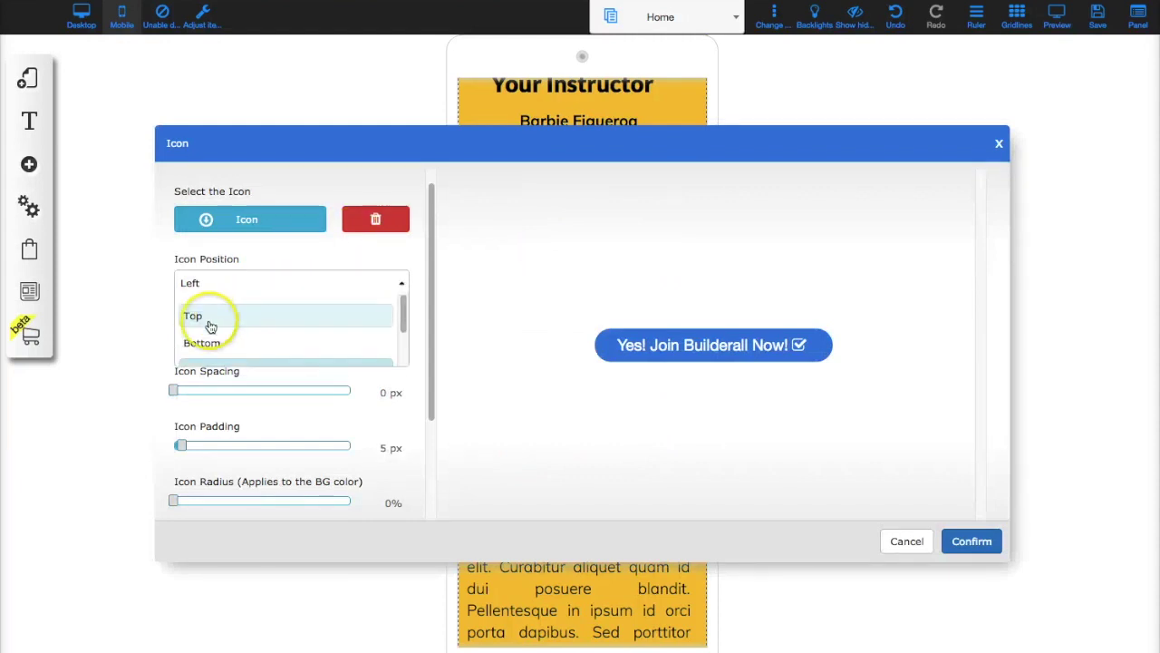
left_click(254, 290)
left_click(255, 291)
scroll(242, 324, "down", 3)
left_click(214, 299)
left_click(972, 541)
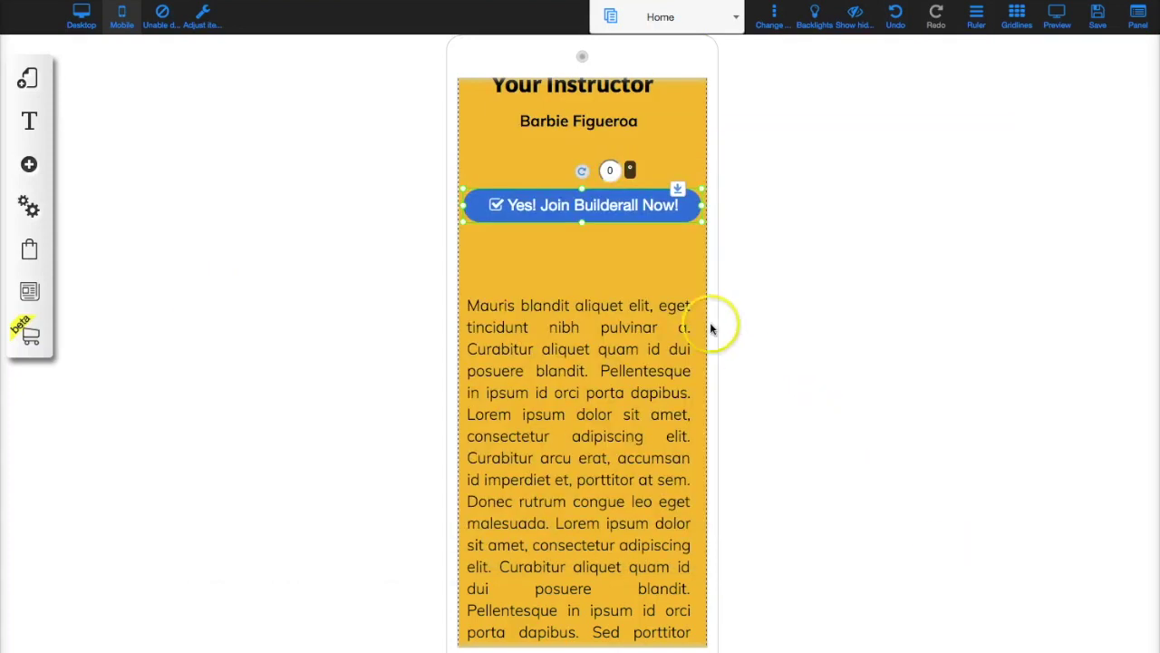
Set the mobile join button's background color to the purple saved in the favorites and confirm the color
left_click(642, 221)
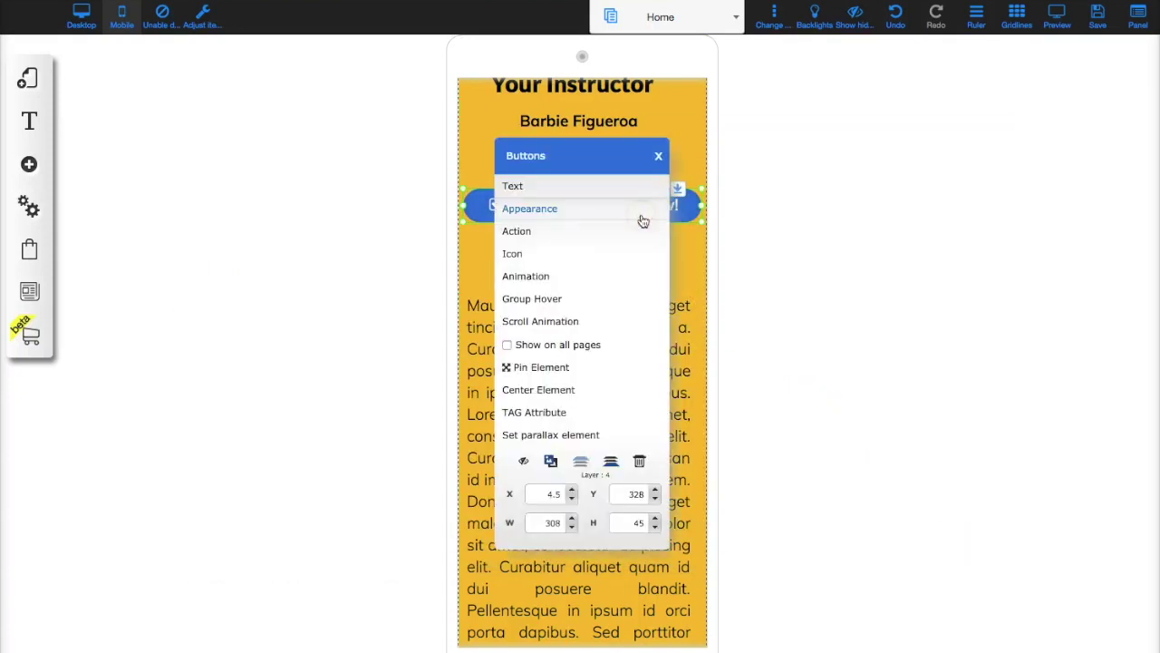
left_click(519, 209)
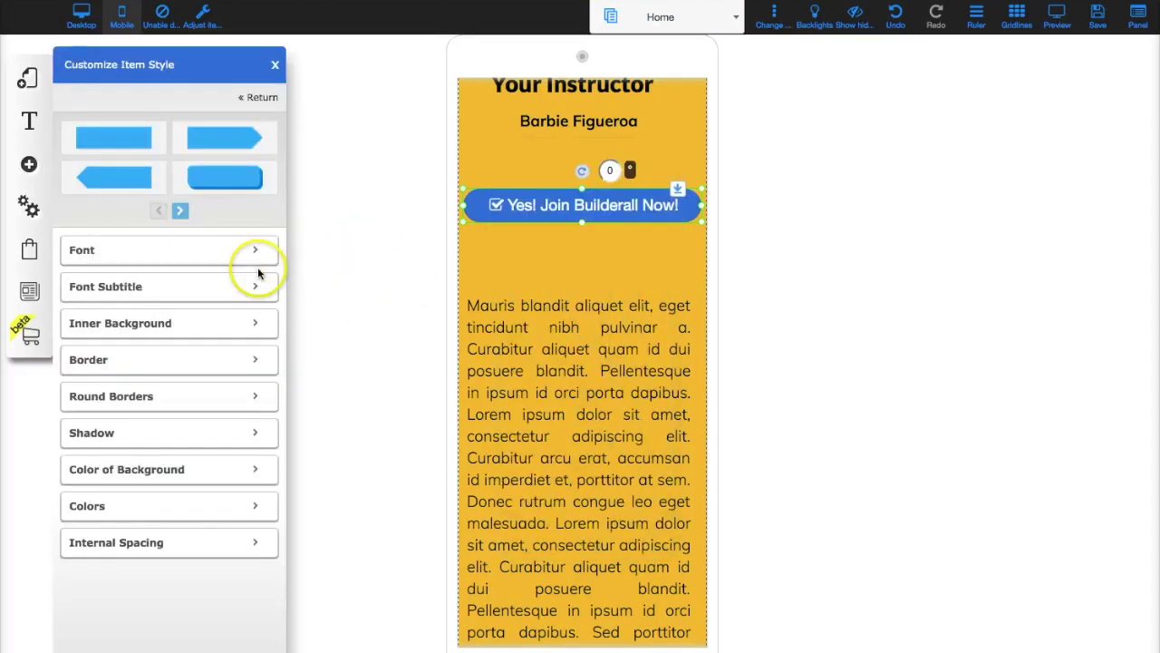
left_click(263, 481)
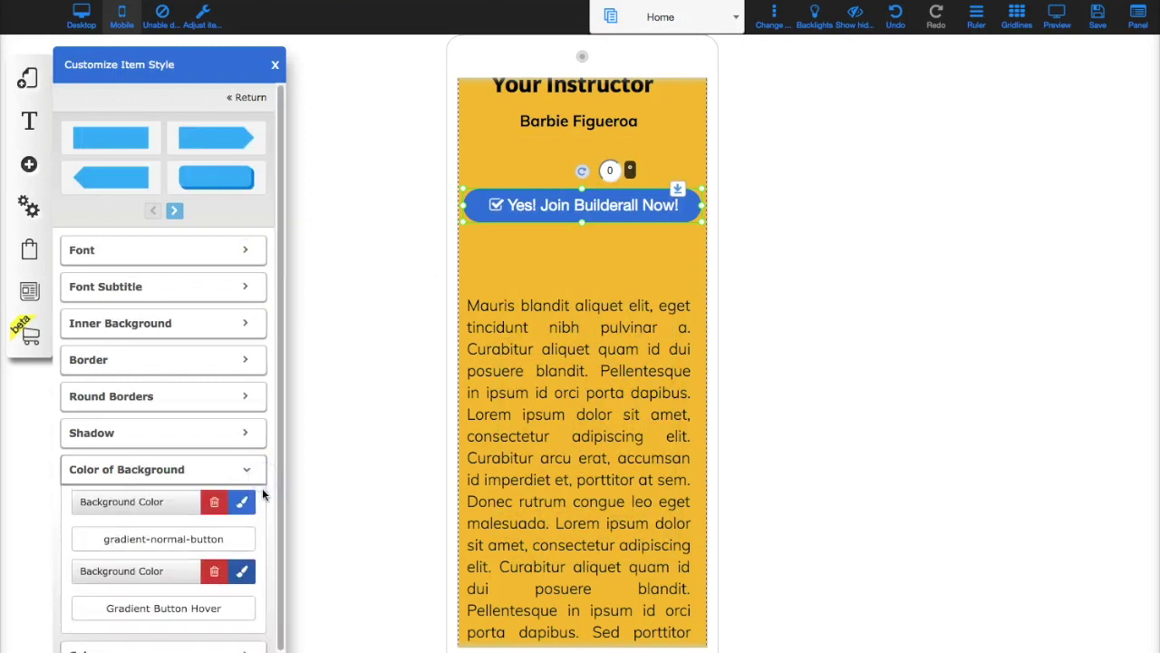
left_click(243, 504)
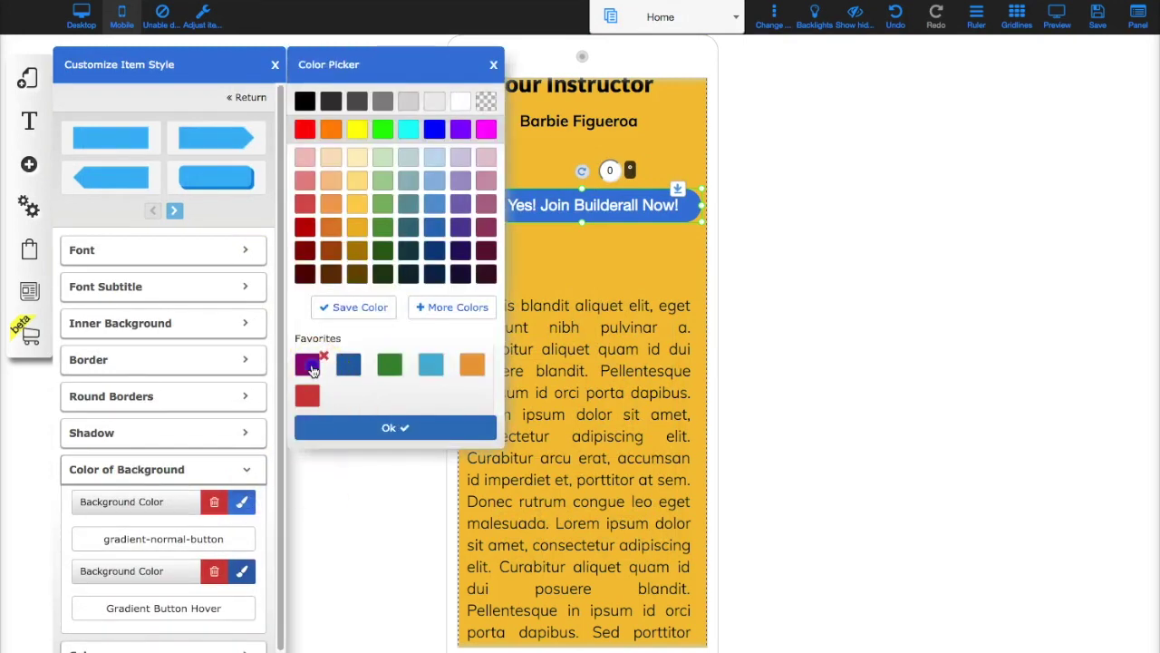
left_click(306, 364)
left_click(242, 571)
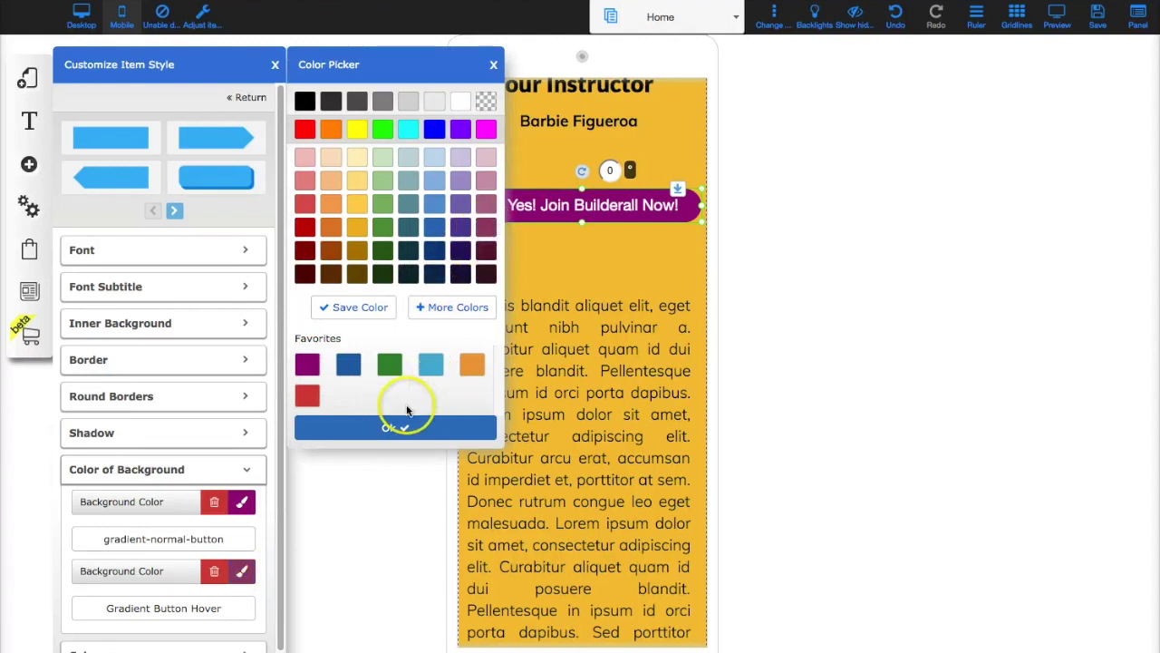
left_click(379, 430)
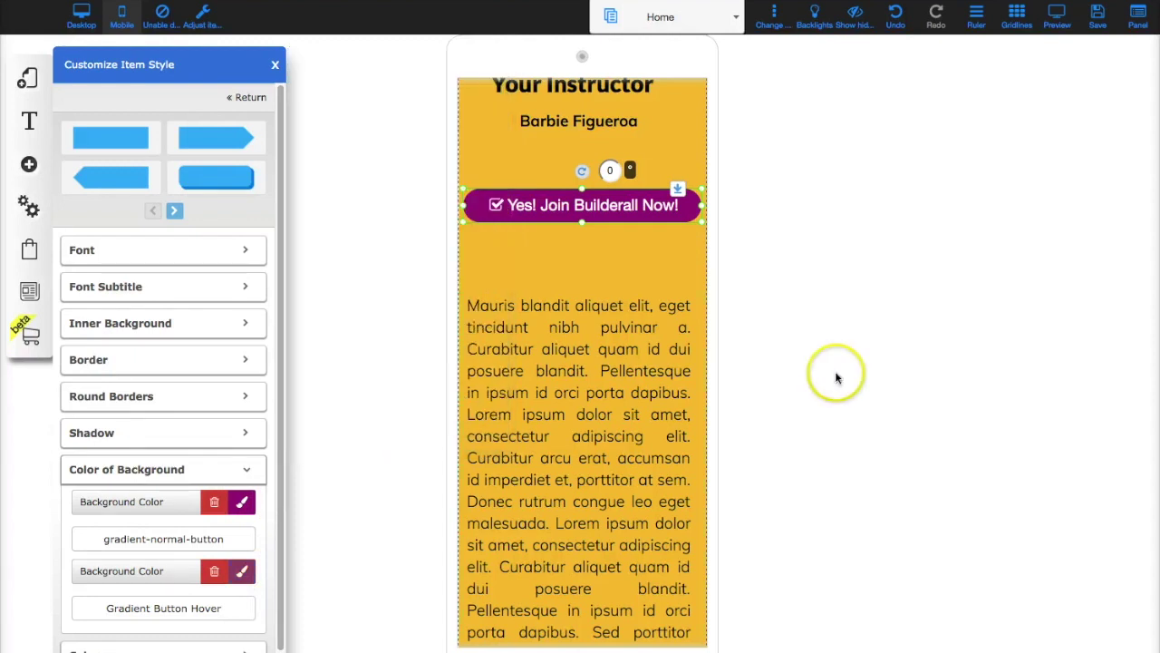
left_click(835, 375)
Save the mobile page changes and dismiss the save alert
left_click(1099, 31)
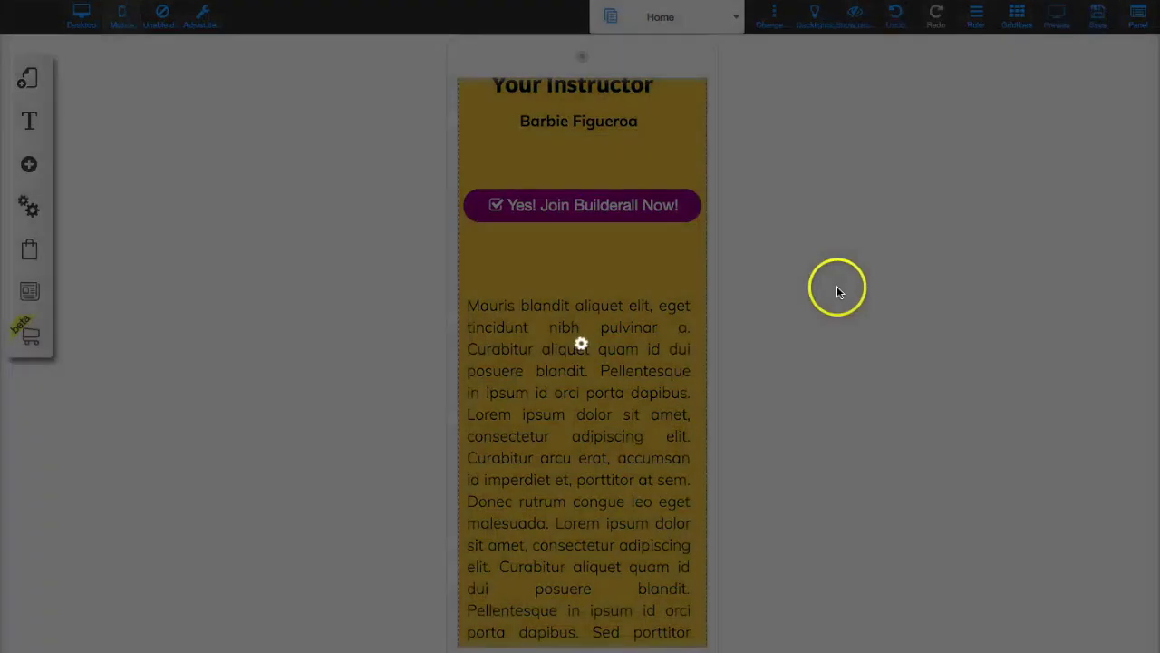
left_click(789, 506)
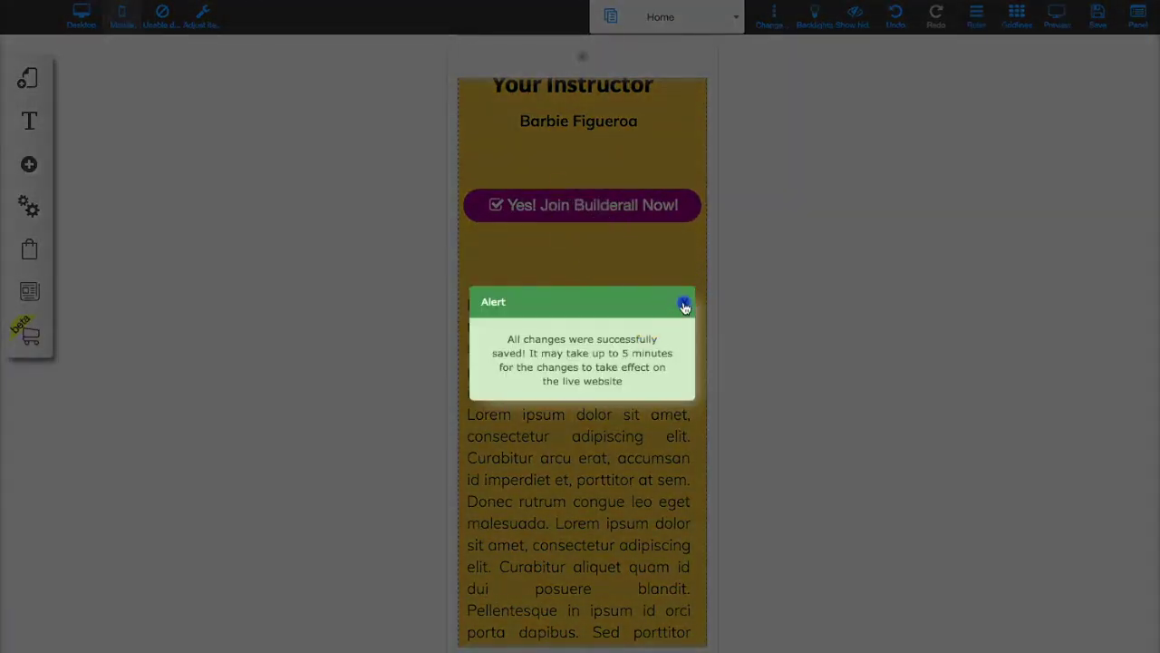
left_click(685, 306)
Switch to the desktop version and examine the instructor section and its join button
left_click(83, 12)
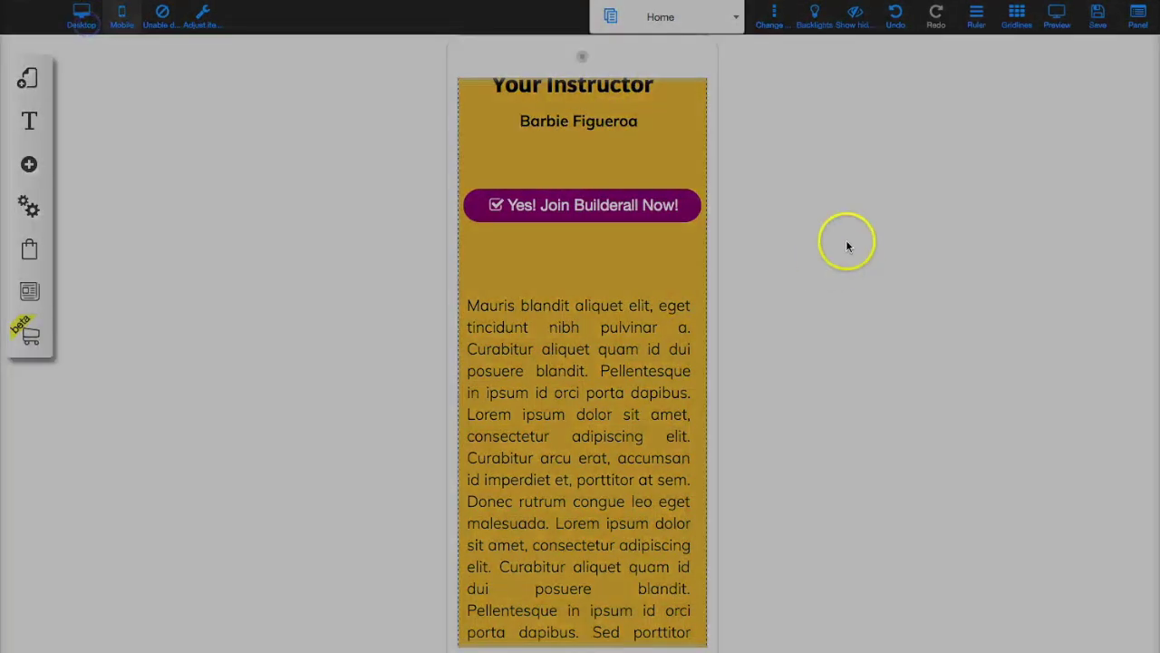
scroll(914, 317, "down", 7)
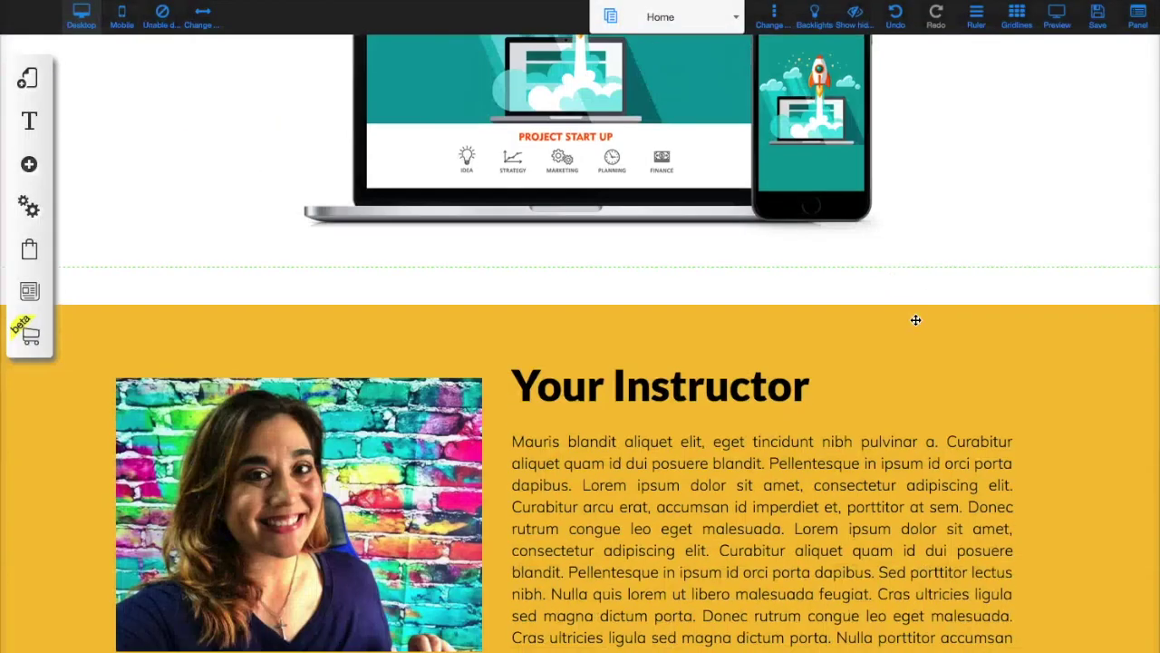
scroll(916, 320, "down", 5)
left_click(940, 407)
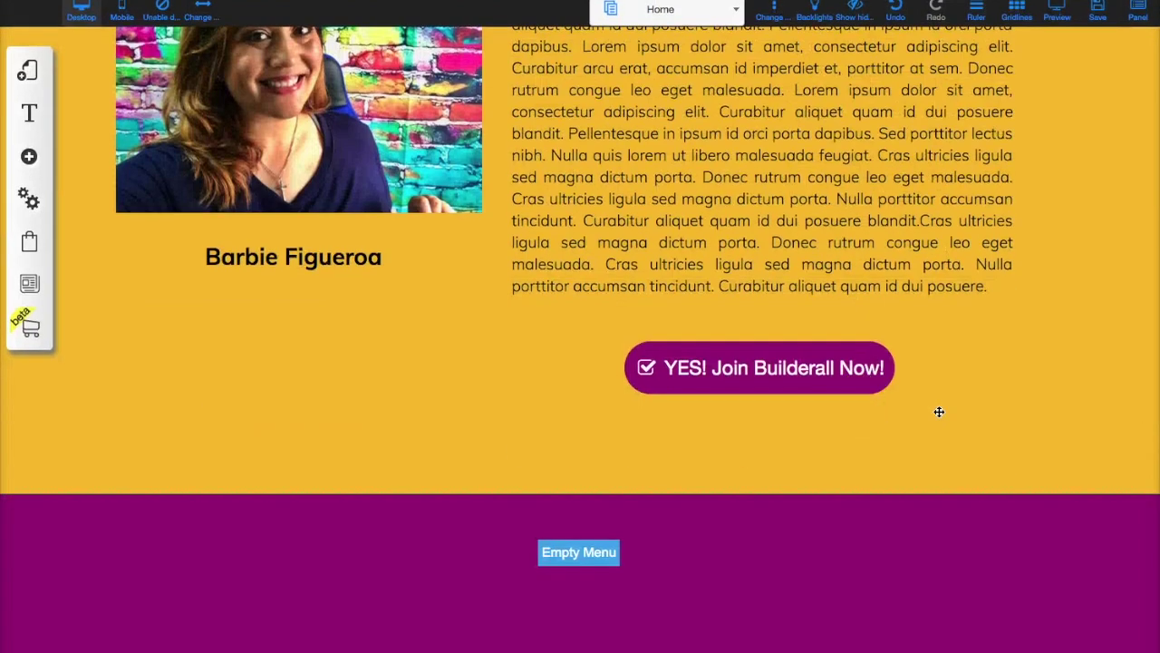
left_click(761, 380)
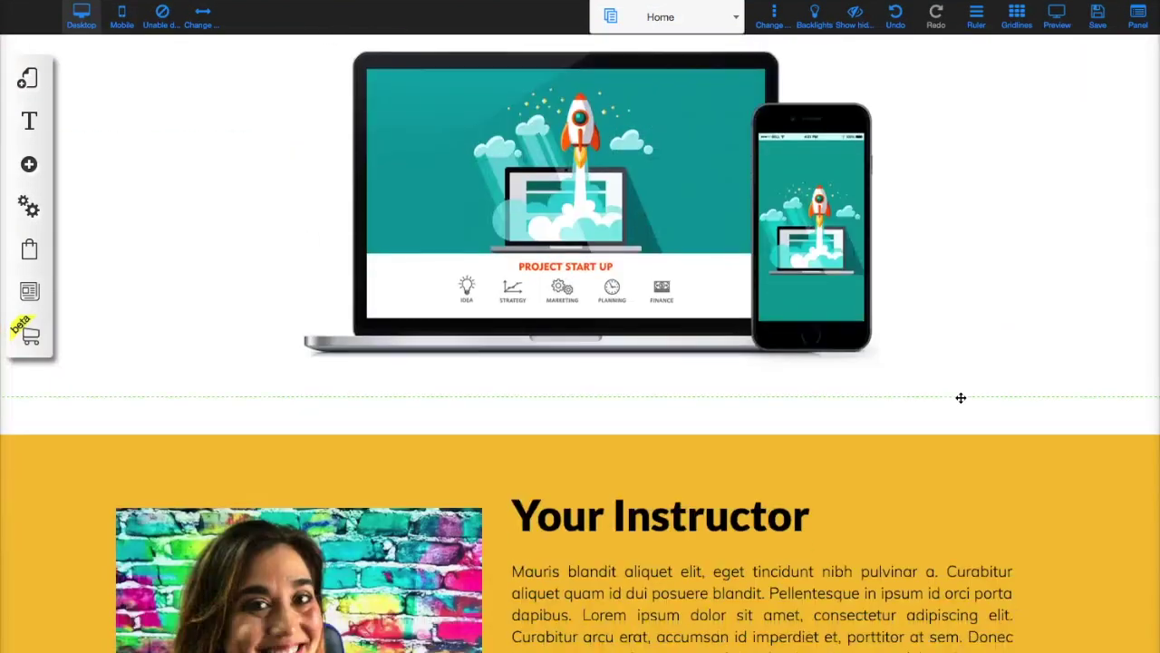
left_click(200, 49)
In the mobile version, move the join button up closer to the instructor's name and shift the paragraph up beneath it
left_click(123, 18)
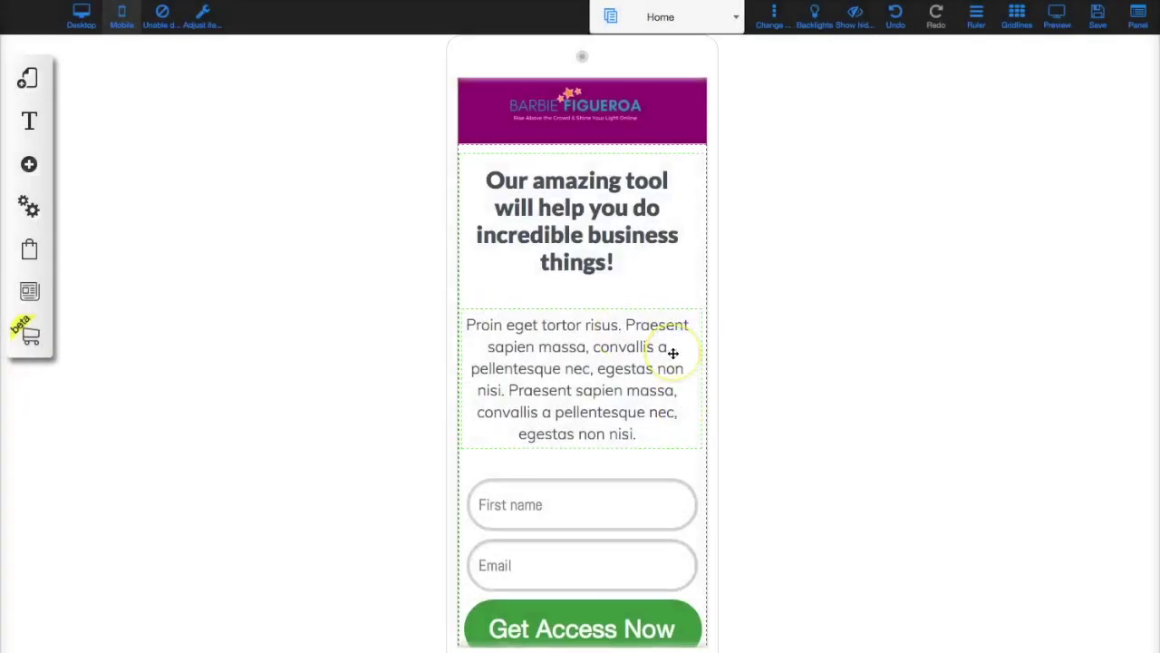
scroll(673, 354, "down", 5)
scroll(672, 354, "down", 6)
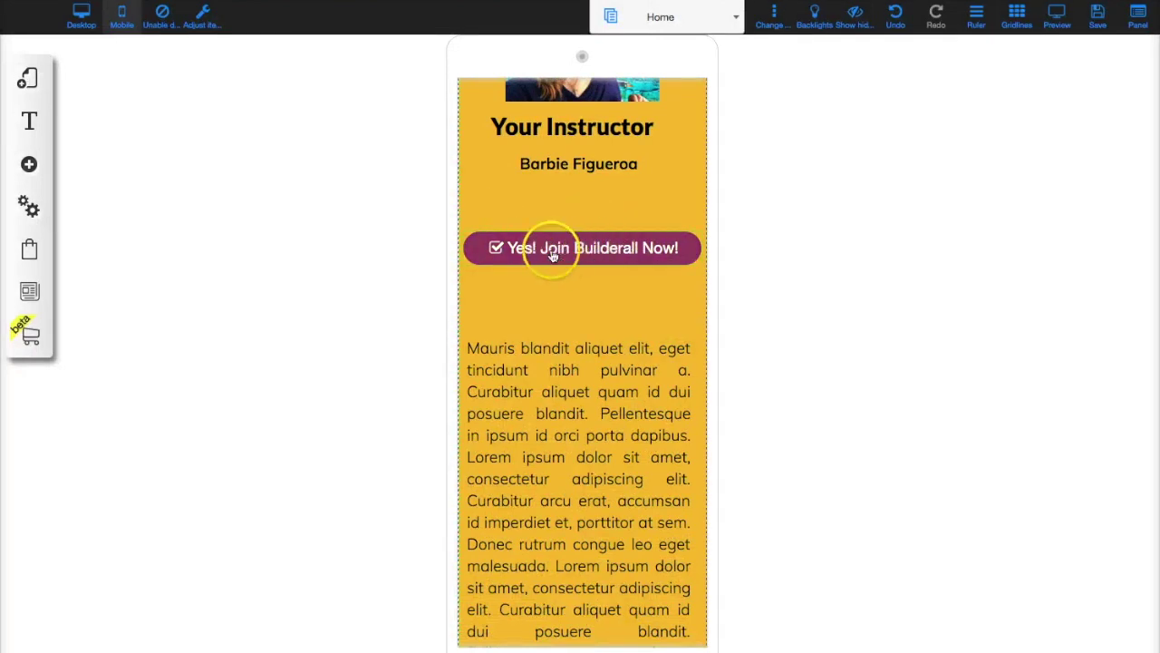
left_click_drag(563, 242, 568, 227)
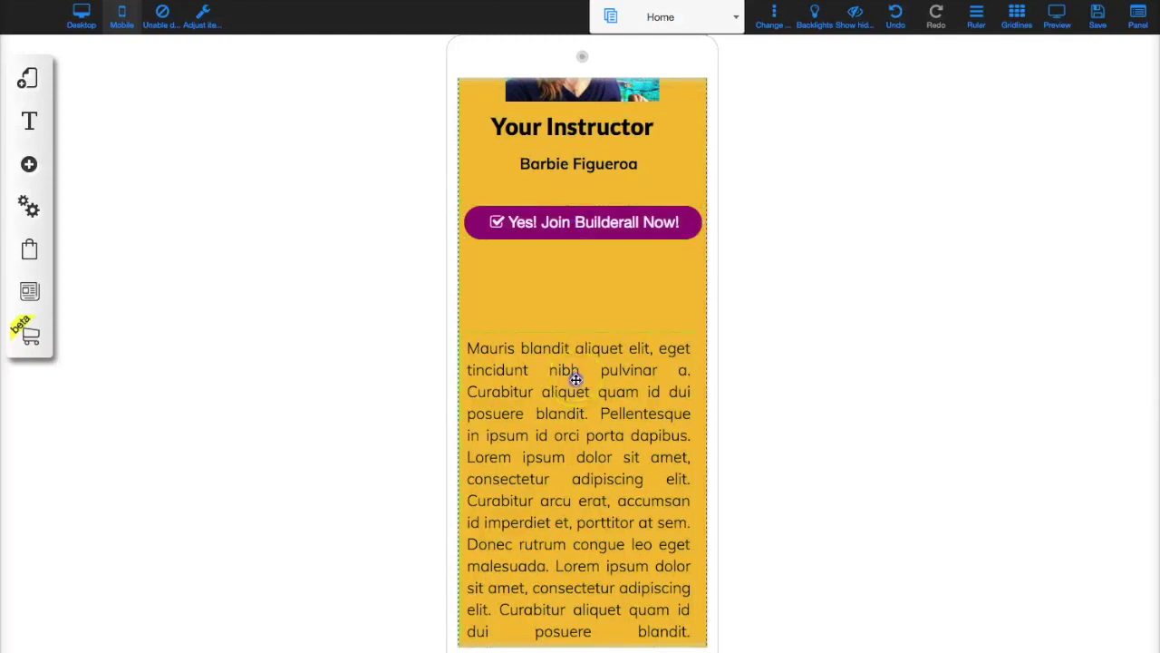
left_click_drag(576, 378, 575, 321)
Move the purple mobile footer down to clear the end of the instructor paragraph
scroll(785, 350, "down", 3)
scroll(785, 351, "down", 6)
left_click(760, 414)
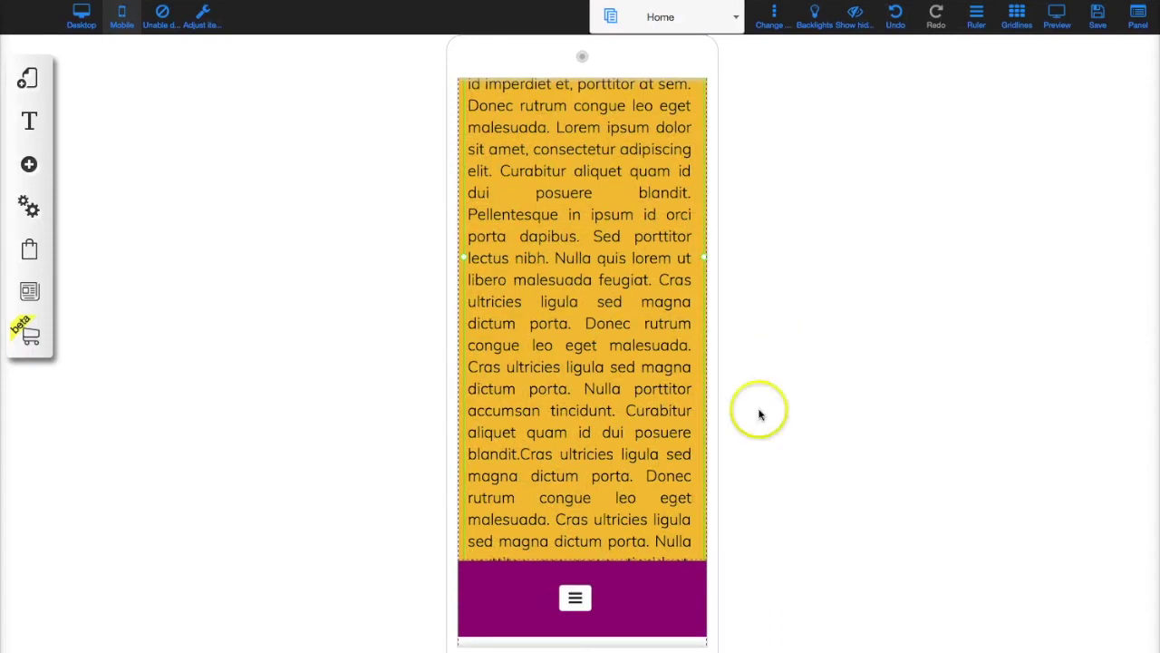
scroll(564, 267, "up", 12)
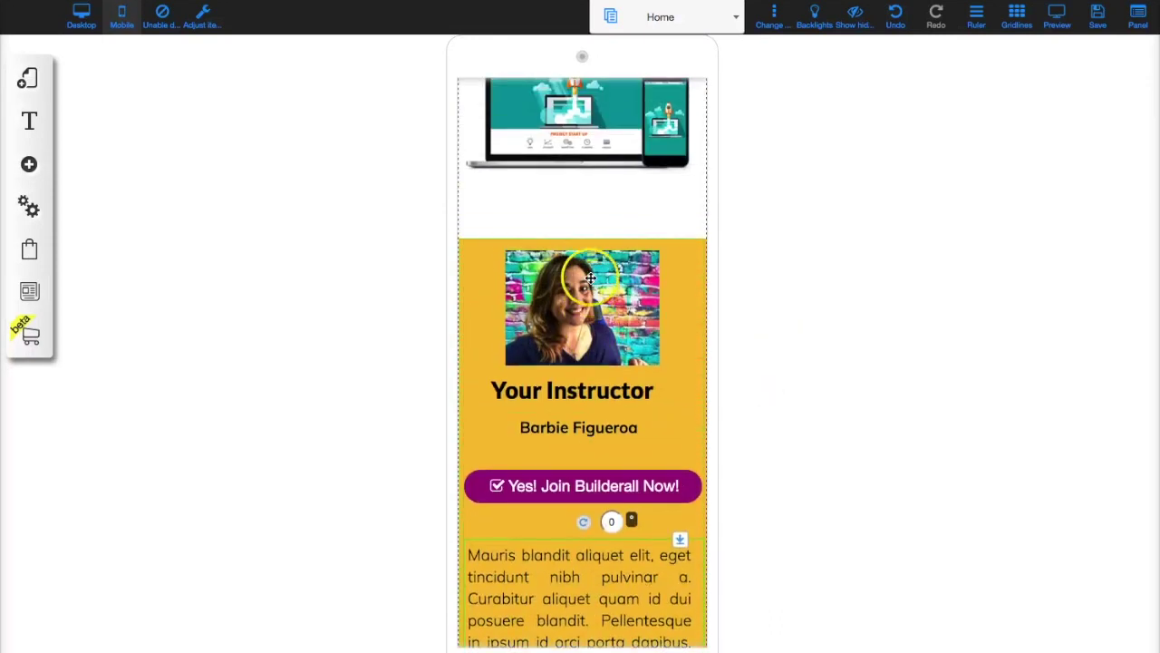
scroll(637, 318, "down", 12)
left_click(637, 580)
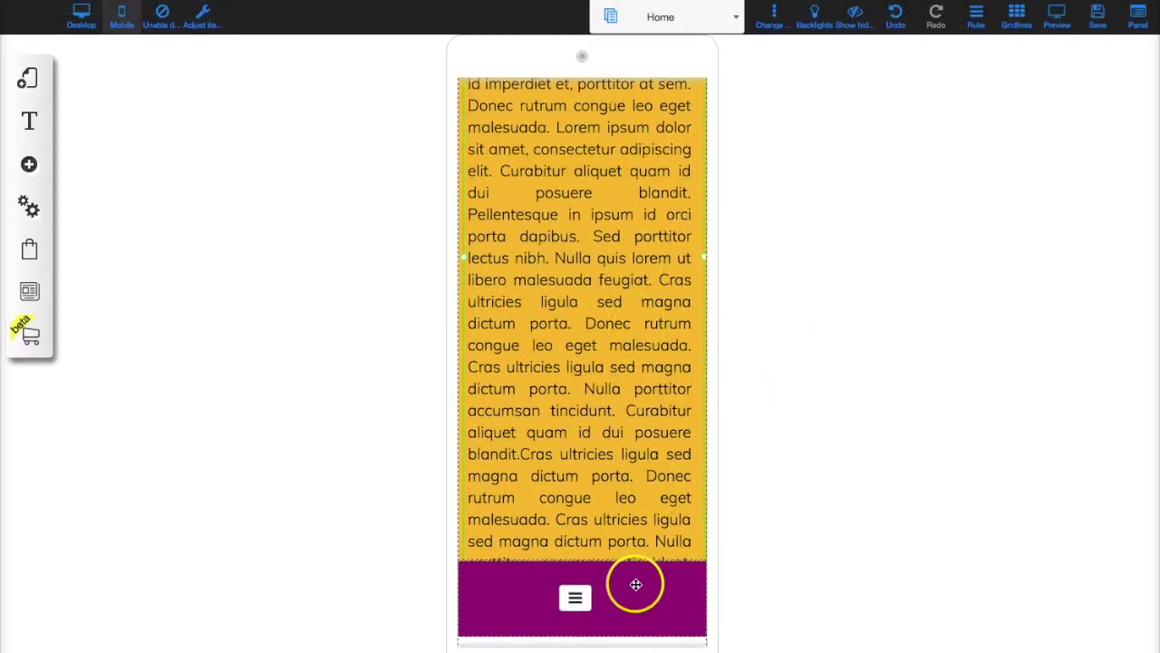
scroll(638, 583, "down", 4)
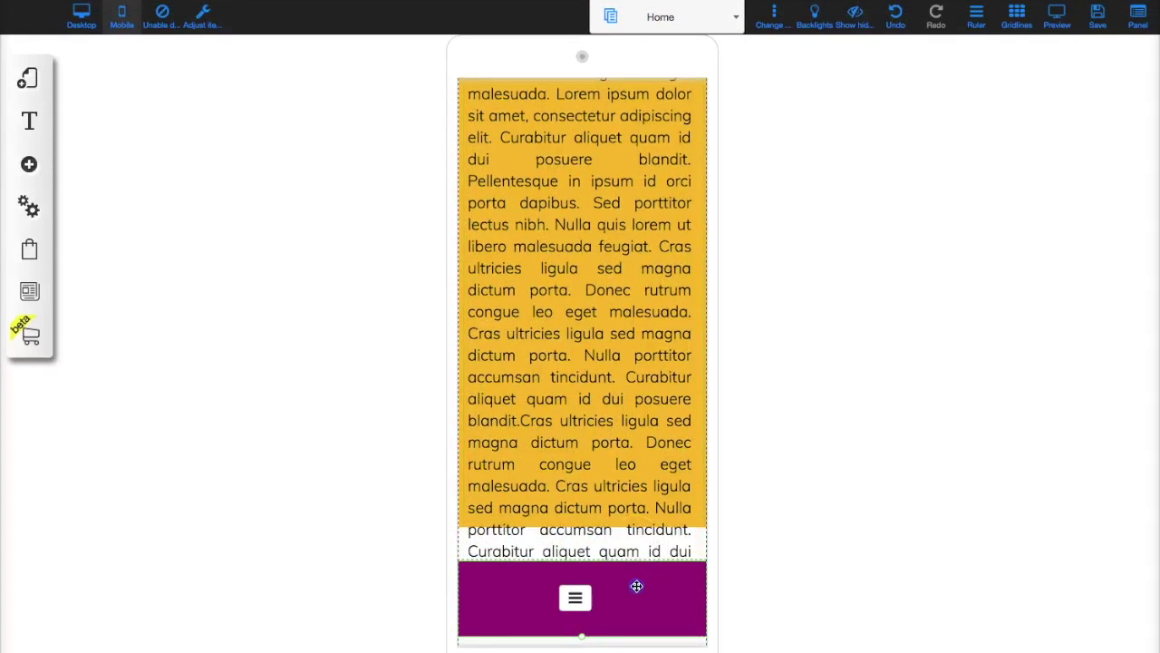
left_click(607, 462)
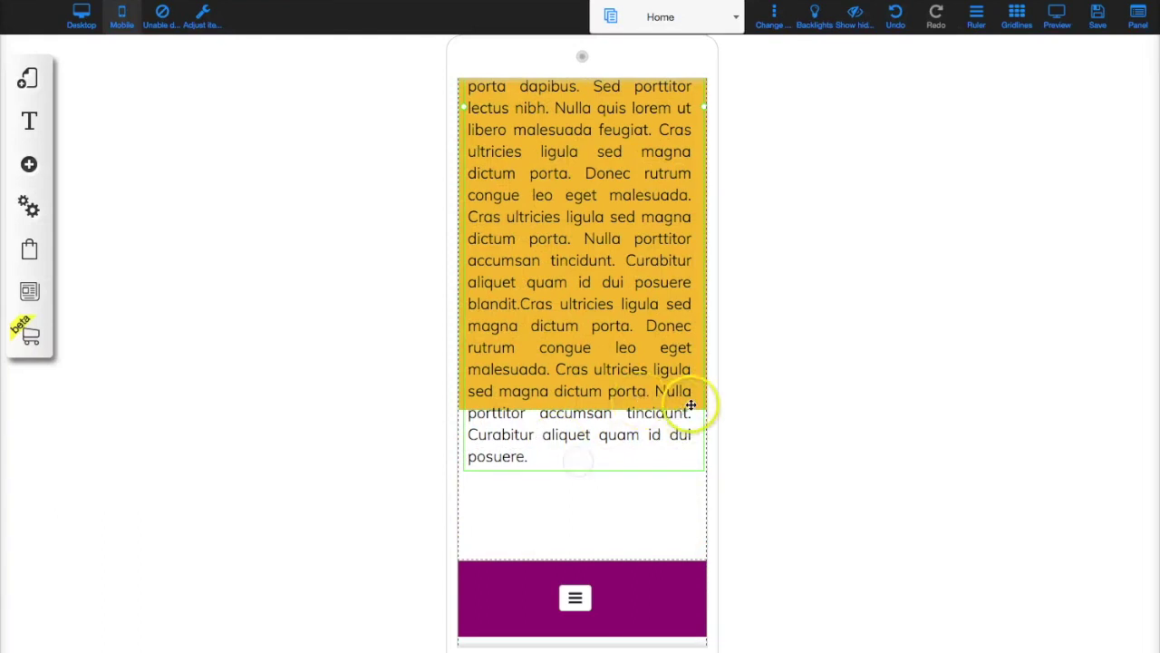
left_click(662, 502)
scroll(689, 272, "down", 4)
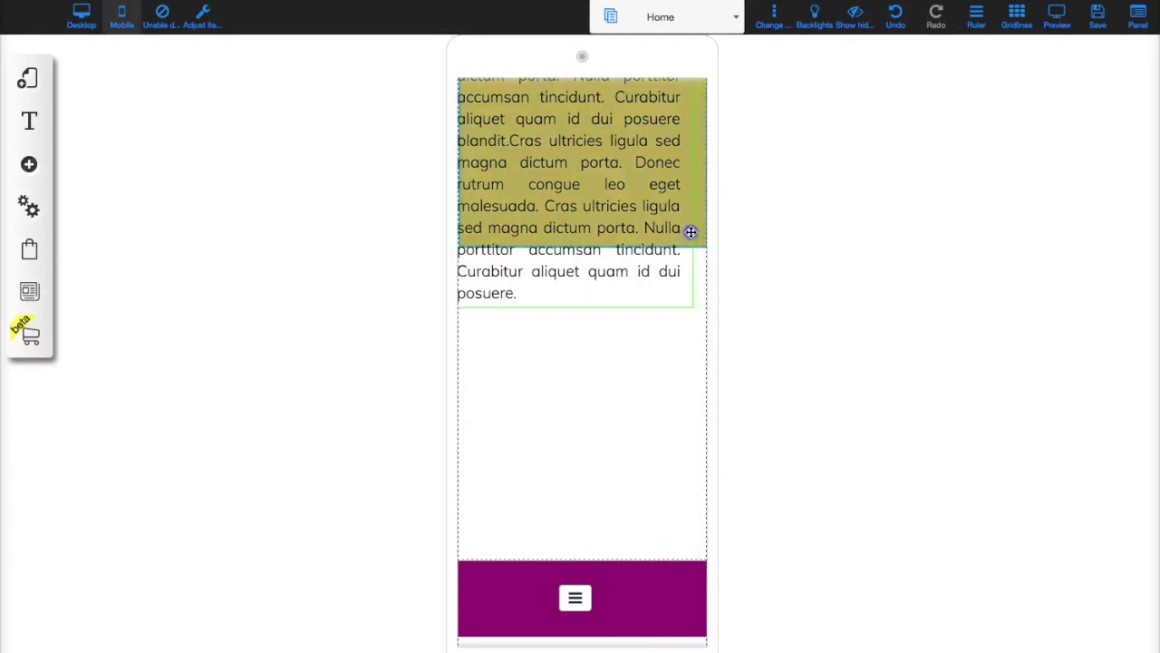
Extend the yellow panel down past the end of the instructor paragraph and shift the text right to realign it within the panel
left_click(585, 252)
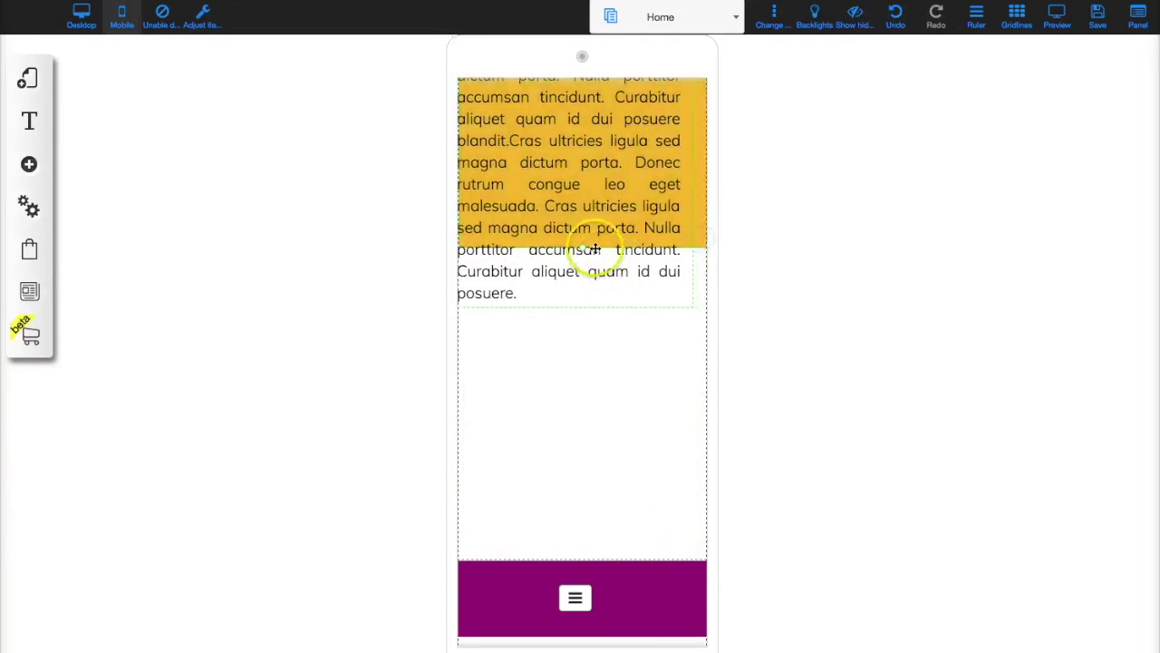
left_click_drag(583, 285, 581, 354)
left_click_drag(563, 259, 574, 259)
Move the purple footer up closer to the yellow panel and save the mobile page
scroll(622, 487, "up", 4)
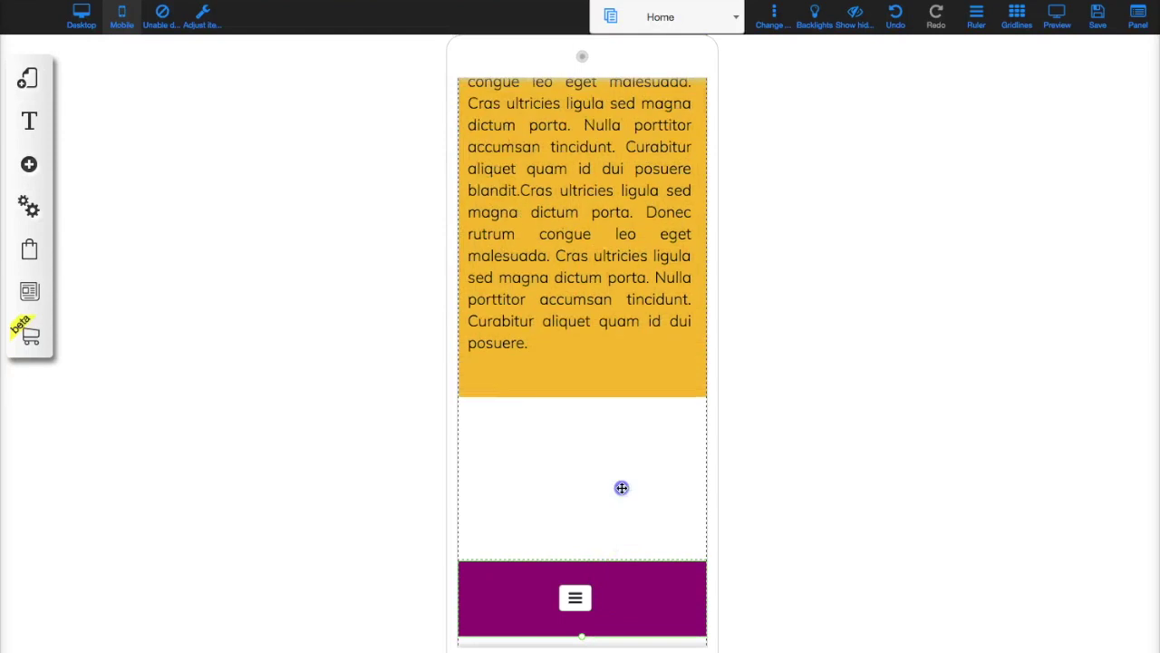
scroll(798, 464, "up", 10)
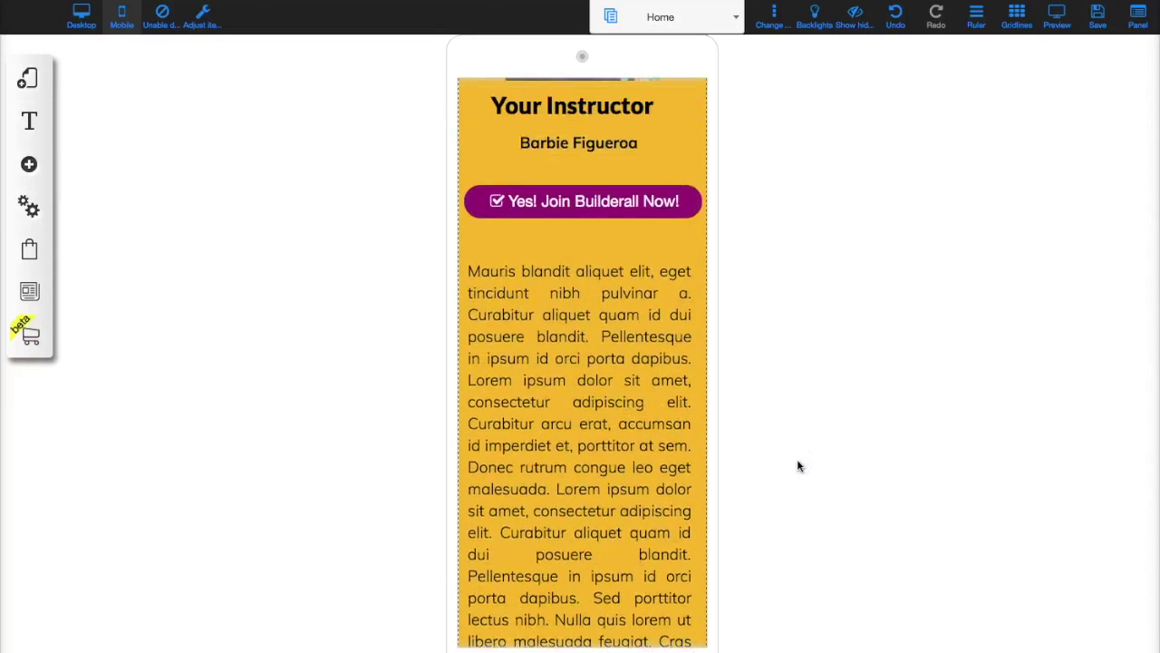
scroll(797, 458, "up", 6)
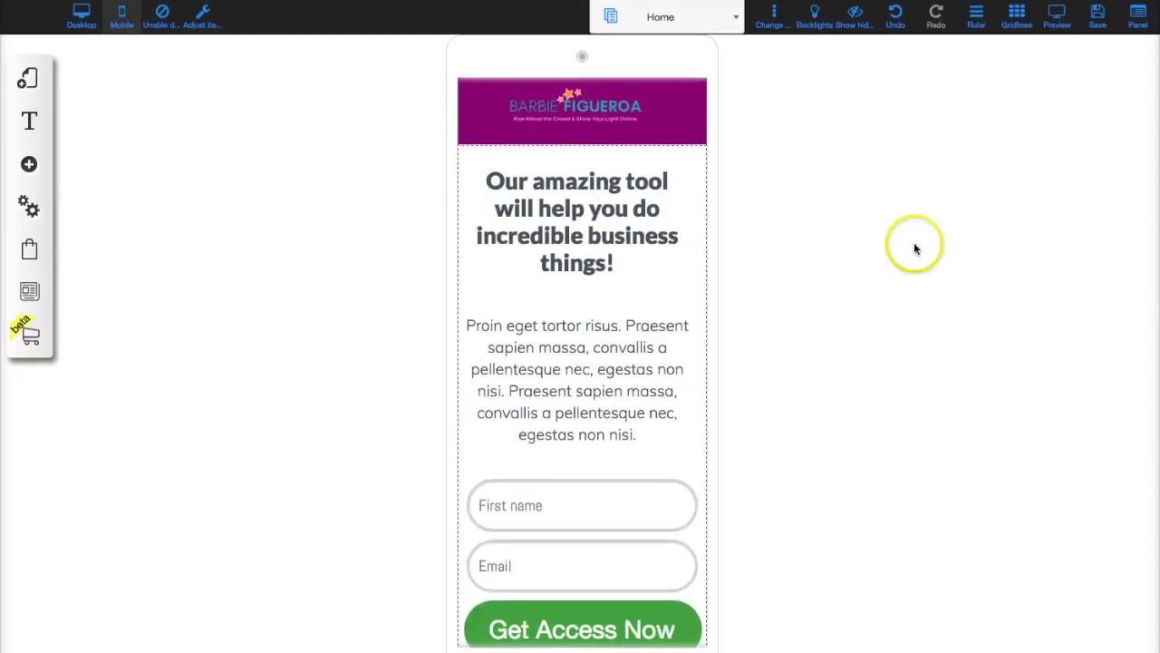
left_click(1097, 26)
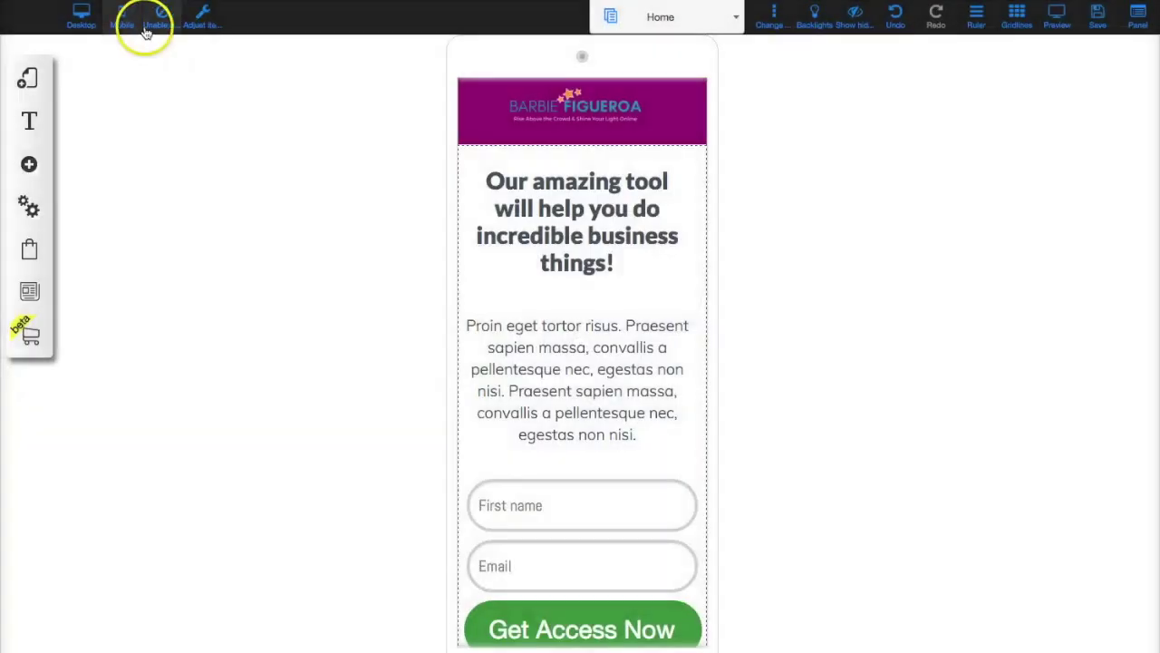
Compare the desktop and mobile layouts of the signup form and look at the mobile form's element options, including hiding it
left_click(81, 15)
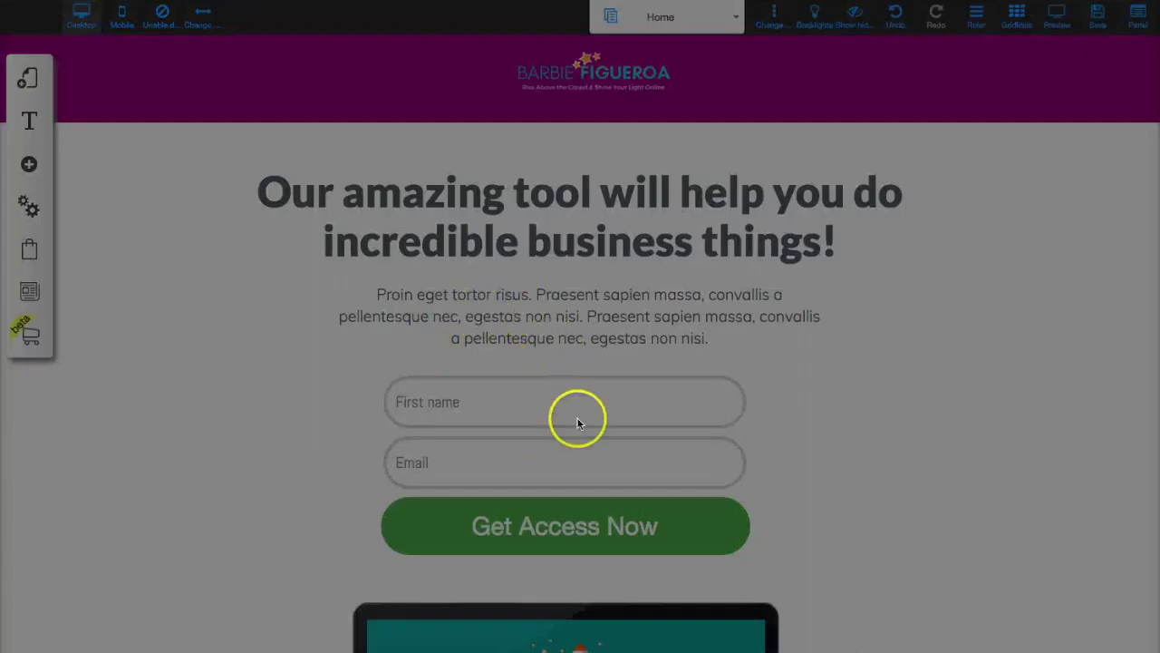
scroll(590, 498, "down", 2)
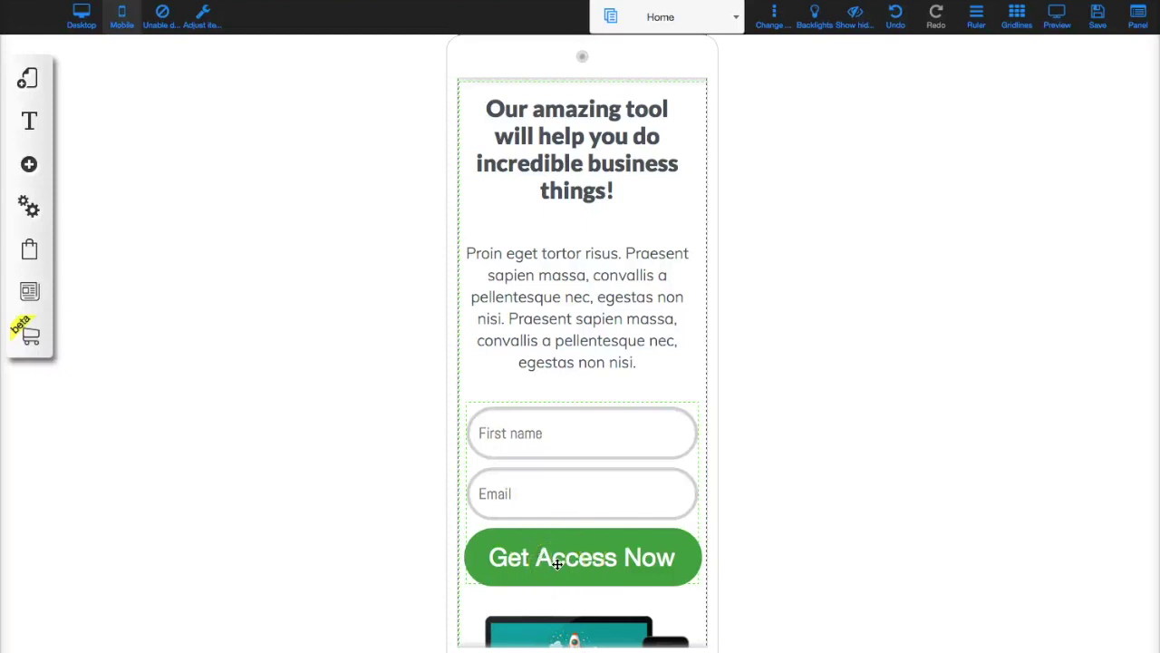
scroll(557, 563, "down", 1)
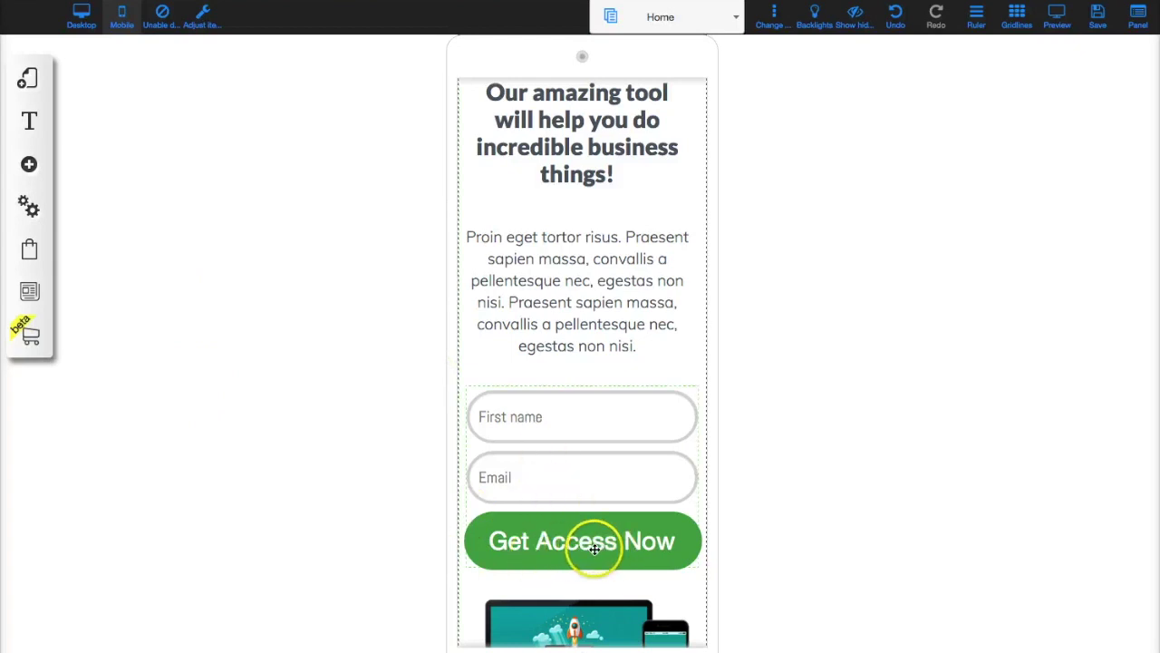
left_click(552, 427)
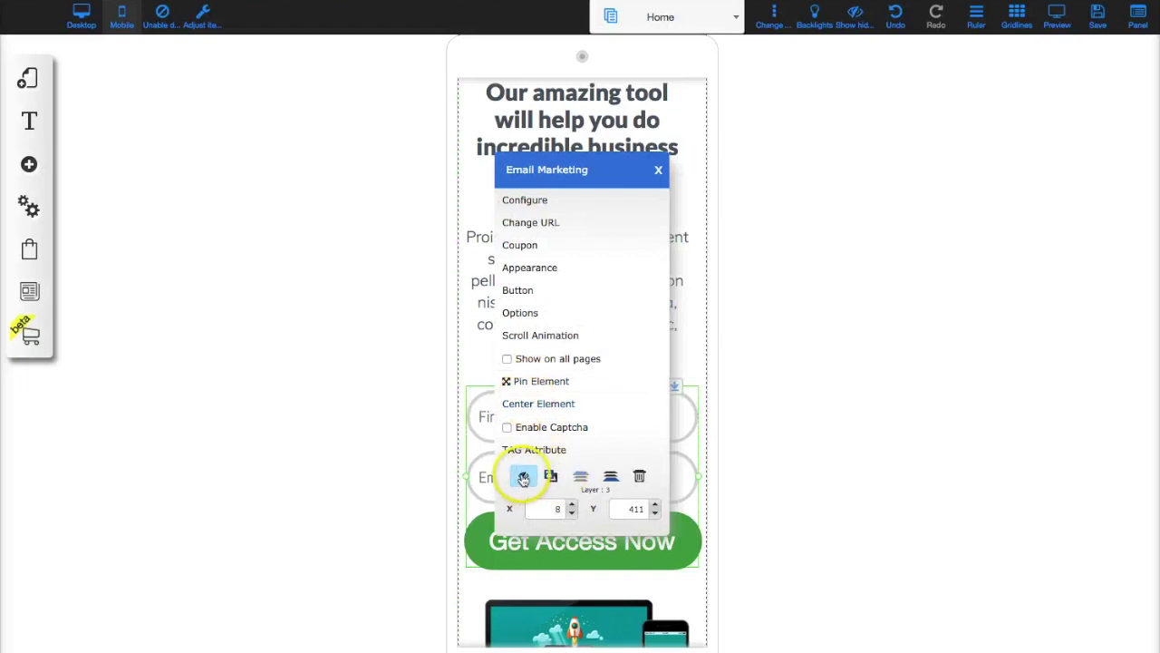
left_click(767, 469)
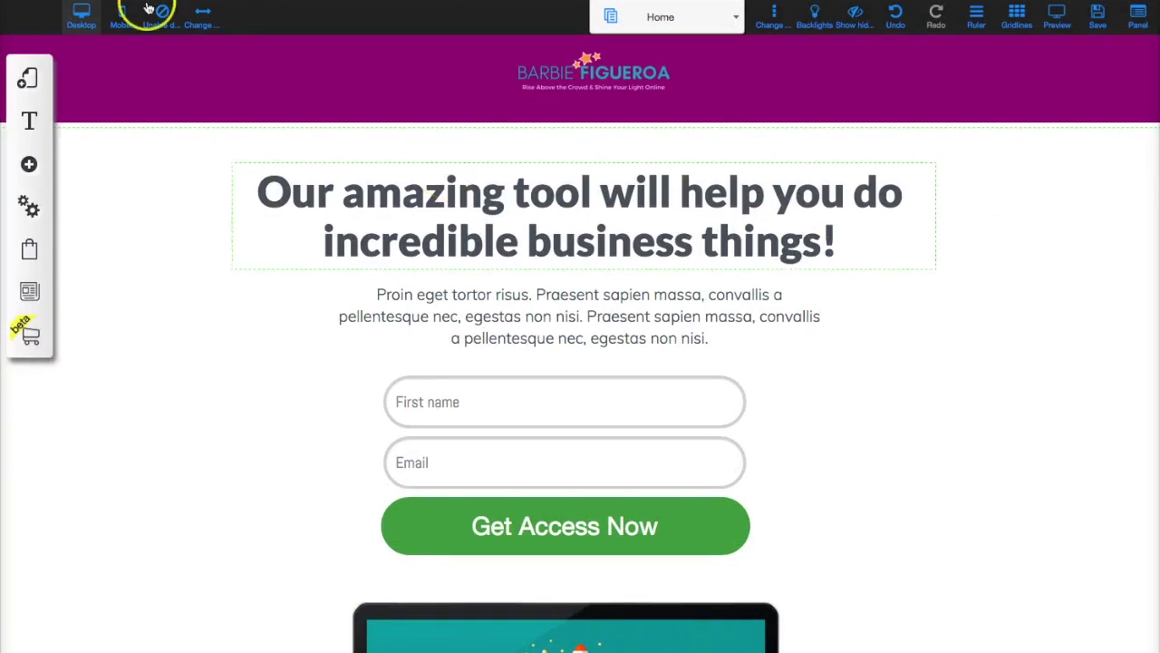
In the default layout's SEO settings, set the title to the owner's first name in possessive form followed by "Buiderall Rules and Hacks"
left_click(30, 81)
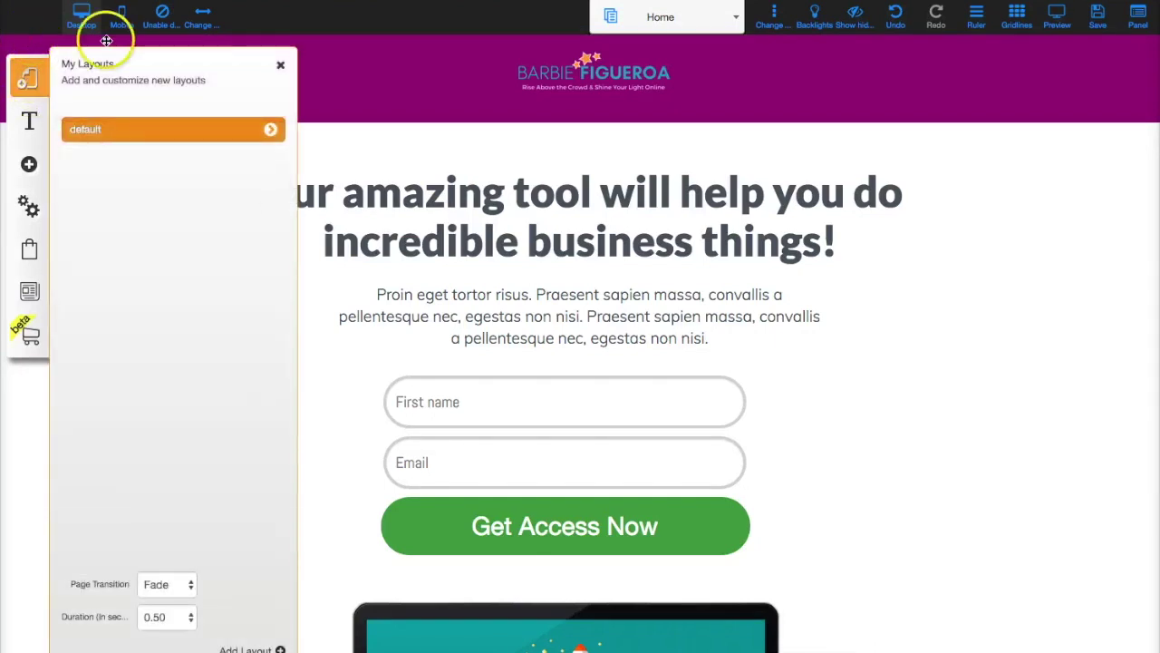
left_click(271, 133)
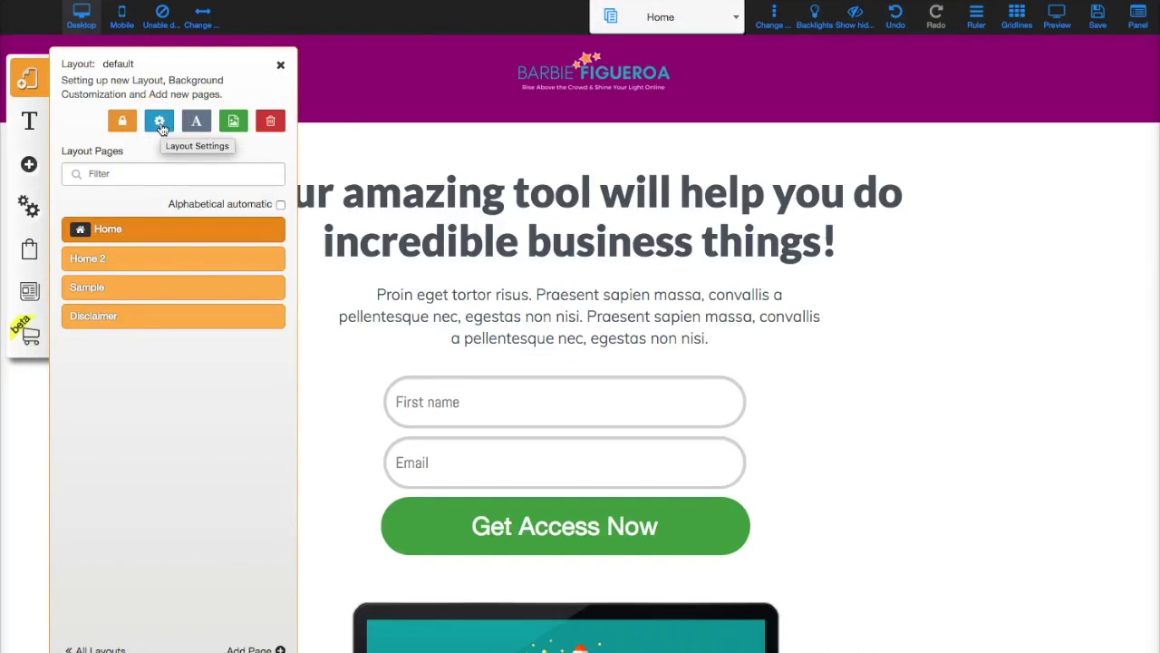
left_click(160, 124)
left_click_drag(124, 188, 60, 188)
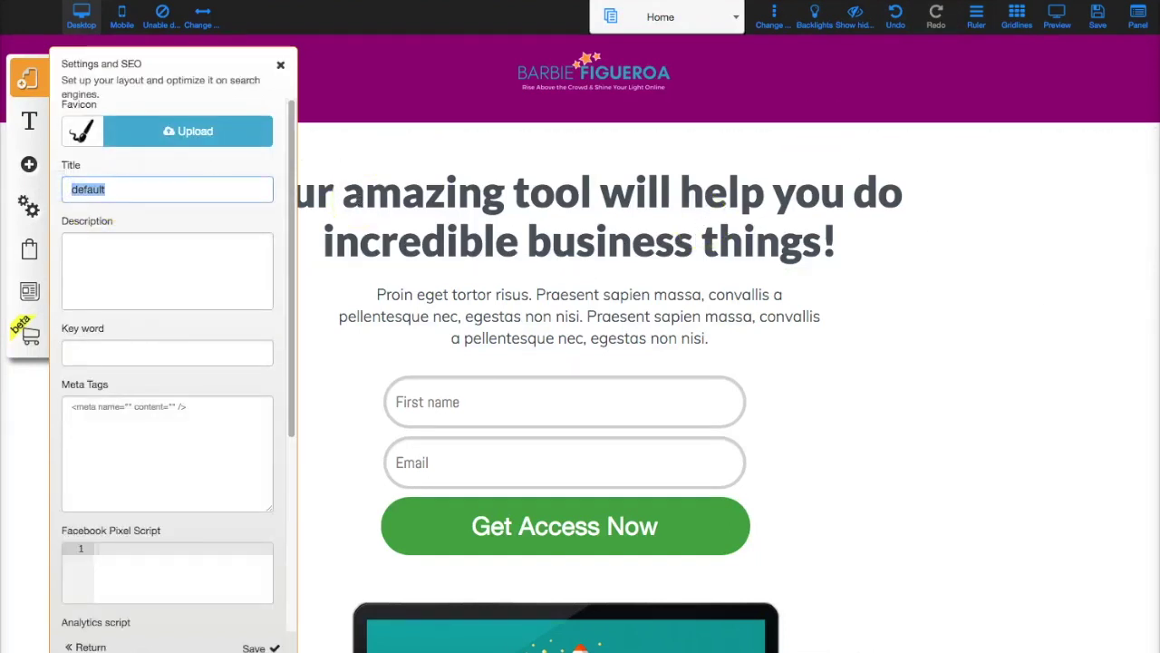
type("Barbie's Builderall Rules and Hacks")
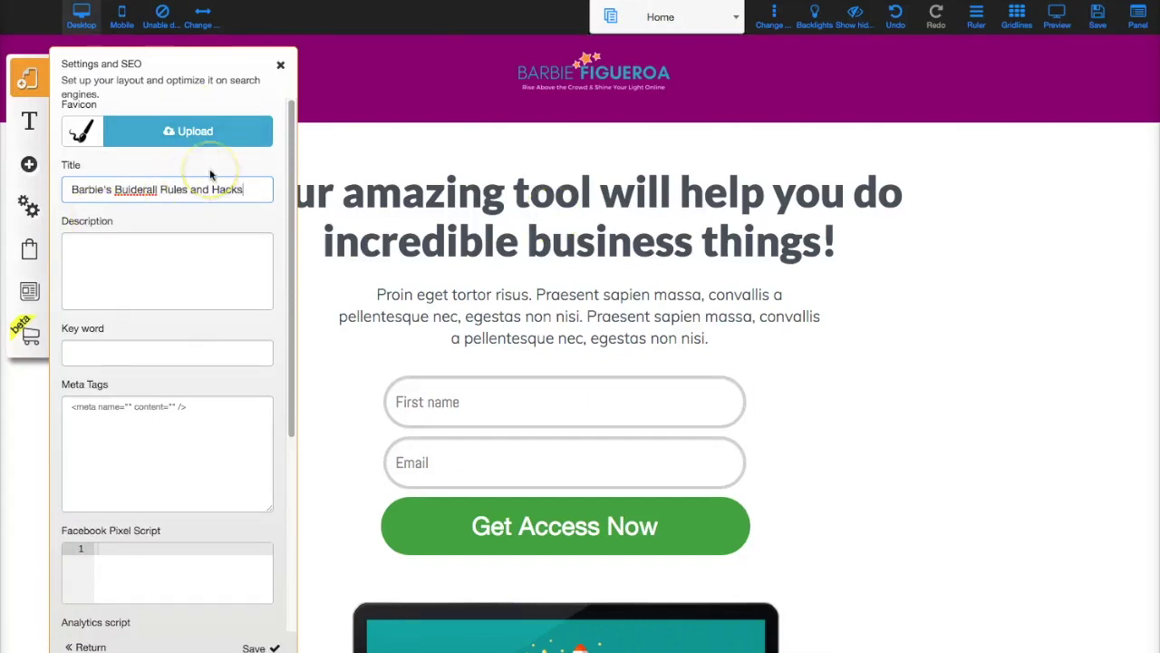
Set the layout's favicon to the portrait of the woman against the colourful brick wall and save the SEO settings
scroll(136, 145, "down", 1)
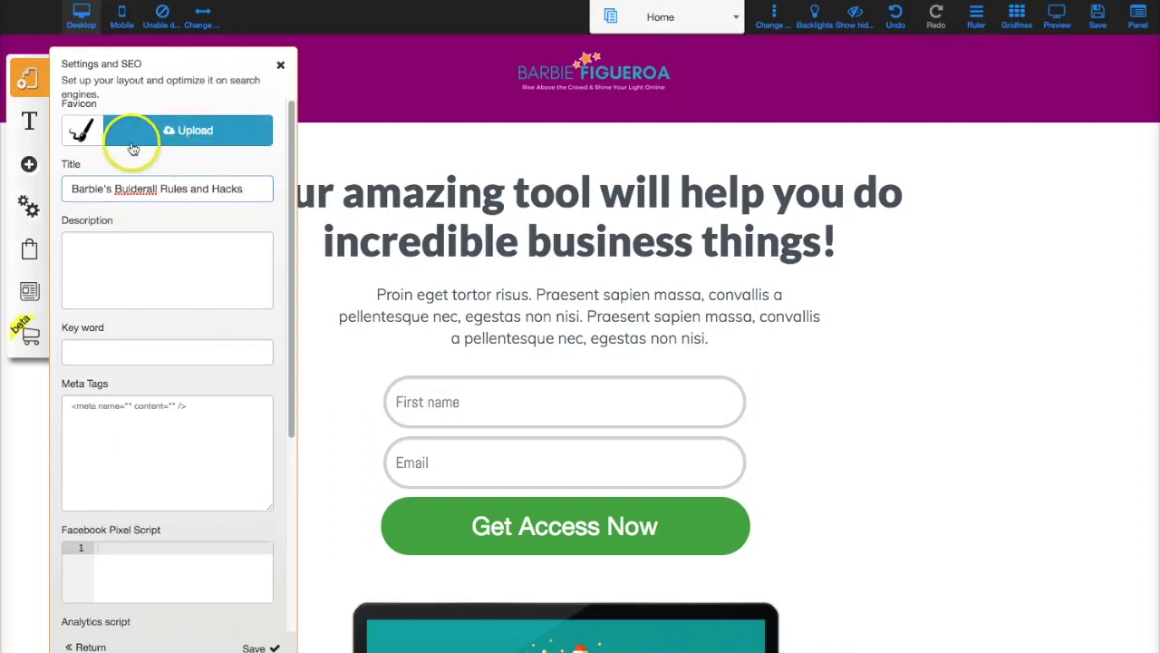
scroll(146, 145, "up", 1)
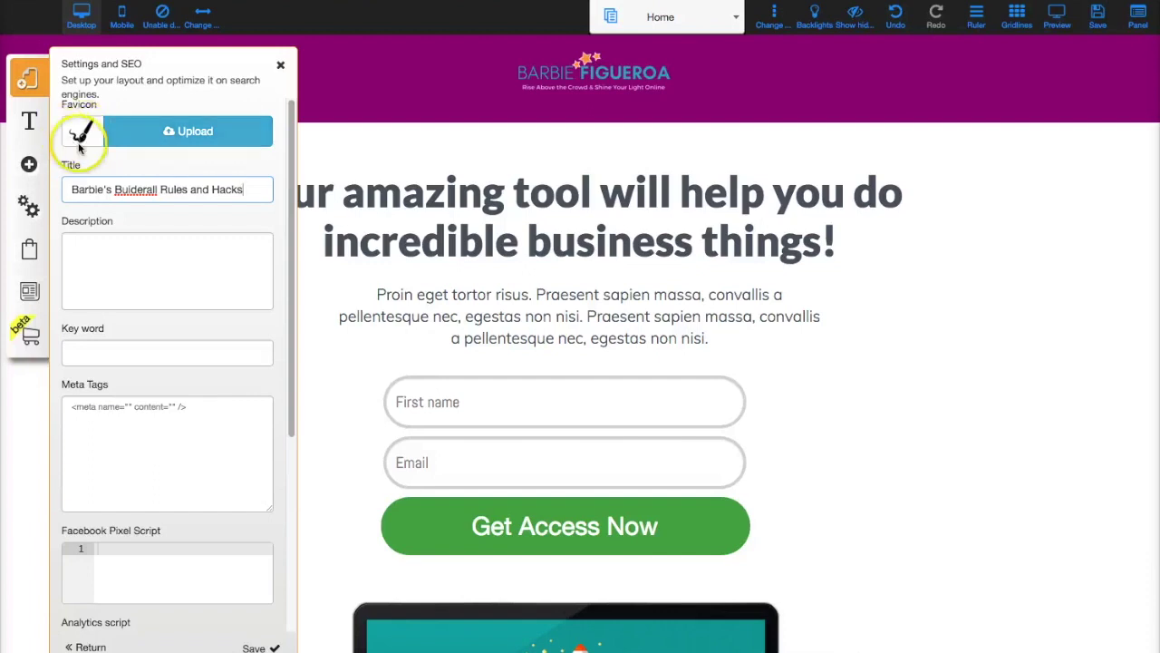
left_click(148, 135)
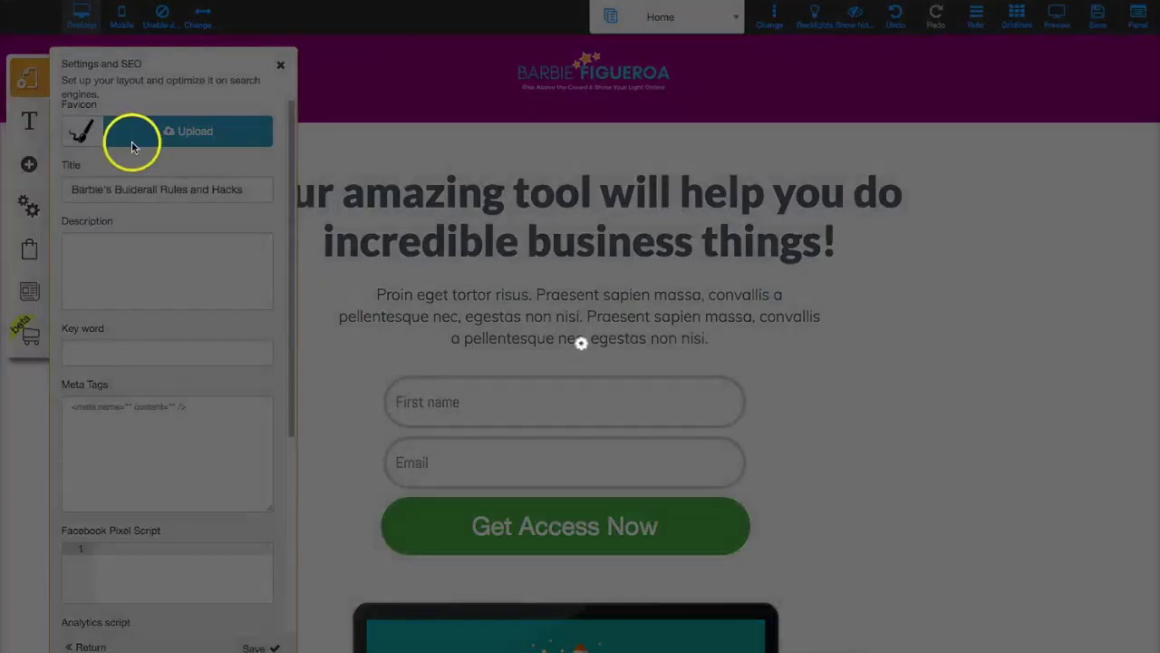
scroll(547, 410, "down", 5)
scroll(546, 410, "down", 10)
left_click(573, 384)
scroll(580, 362, "up", 1)
left_click(636, 323)
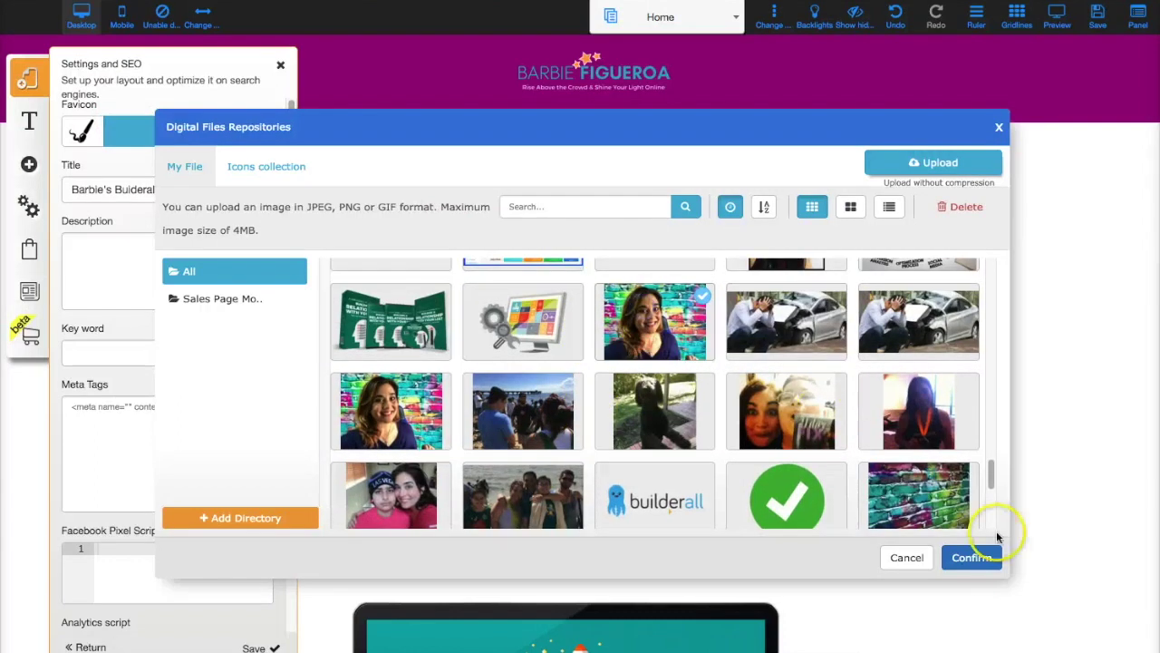
left_click(971, 556)
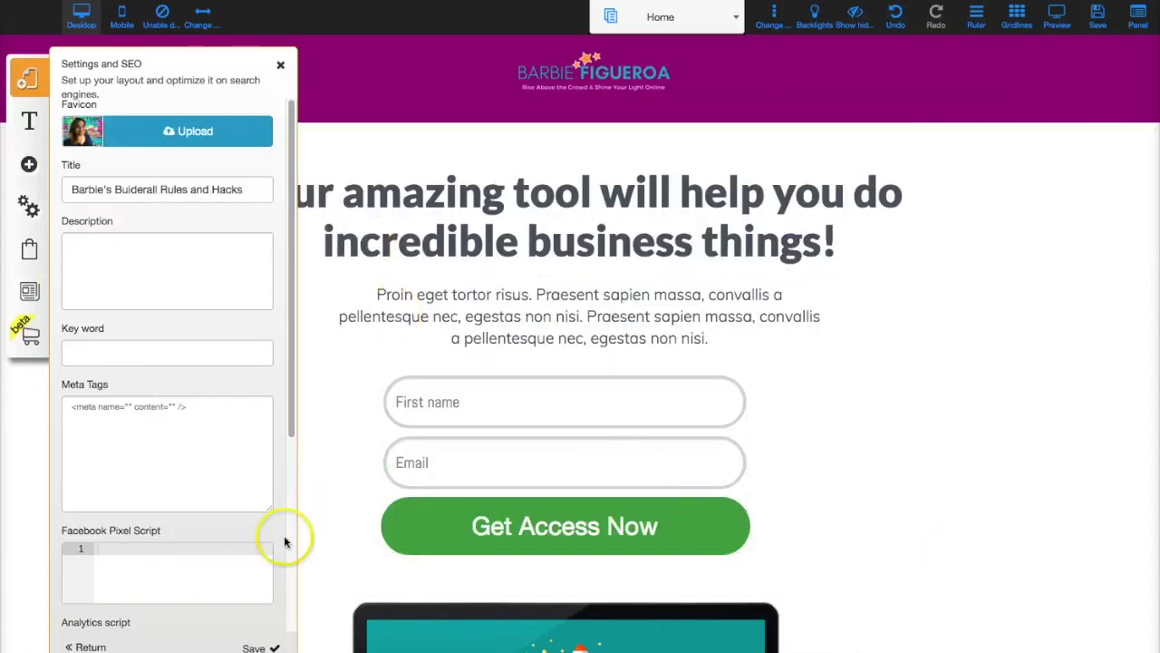
left_click(254, 647)
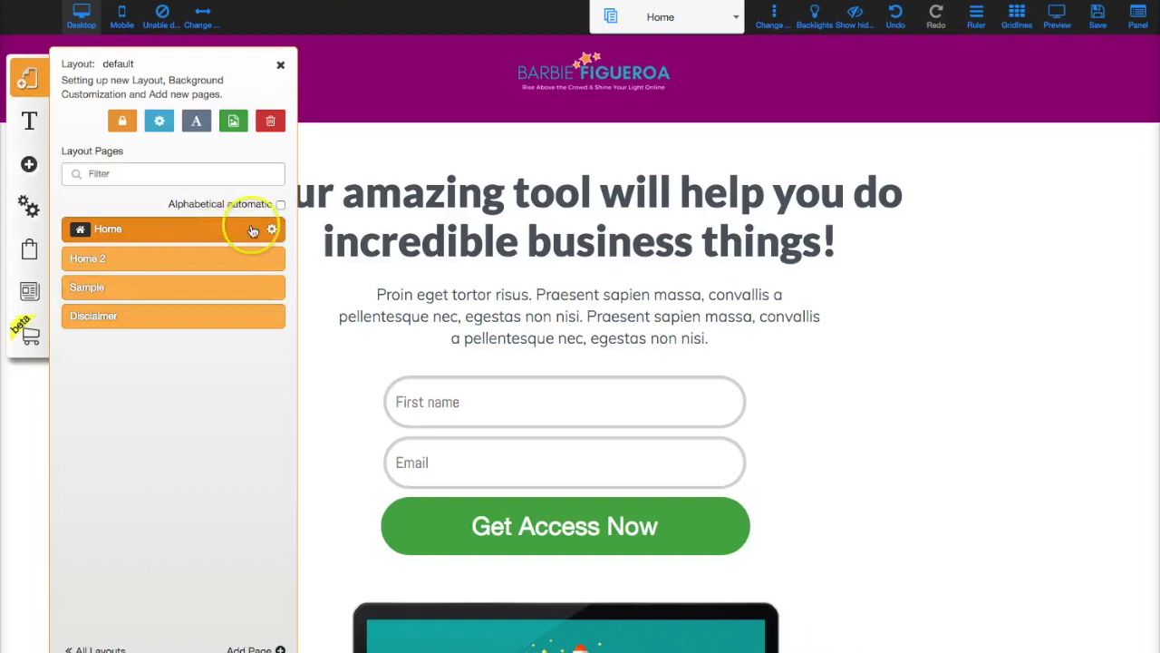
Review the default layout's description, keyword, meta tag, Facebook Pixel, analytics, scripts and Mailing Boss integration key fields
left_click(159, 121)
left_click(118, 262)
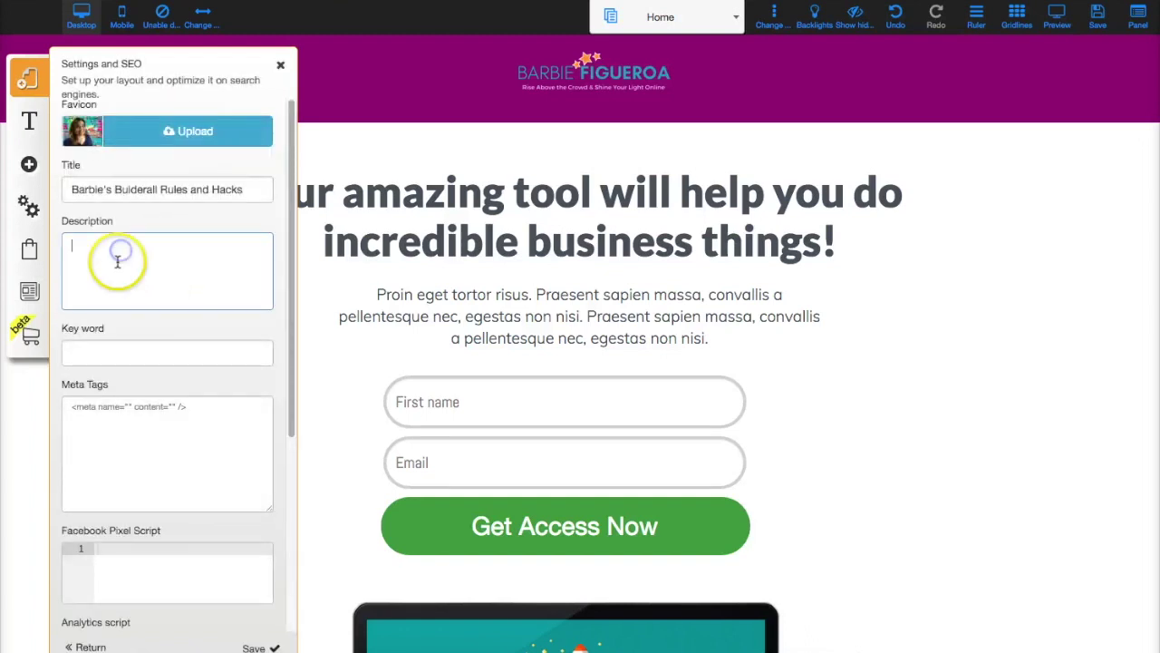
left_click(129, 352)
left_click(177, 425)
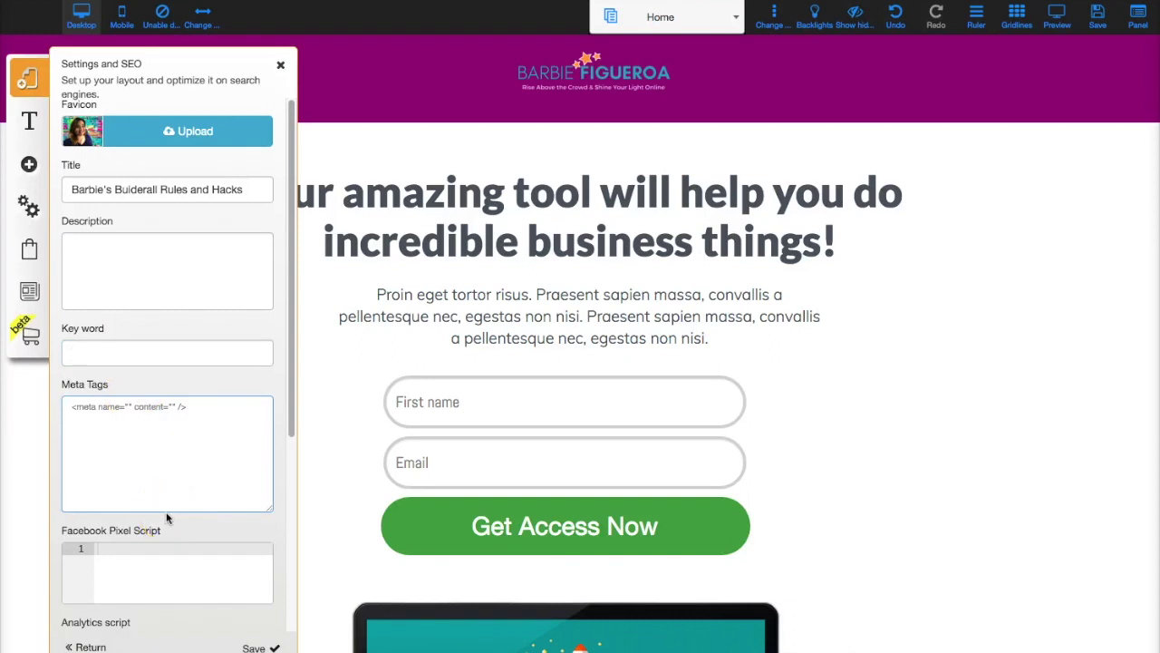
scroll(166, 516, "down", 4)
left_click(169, 482)
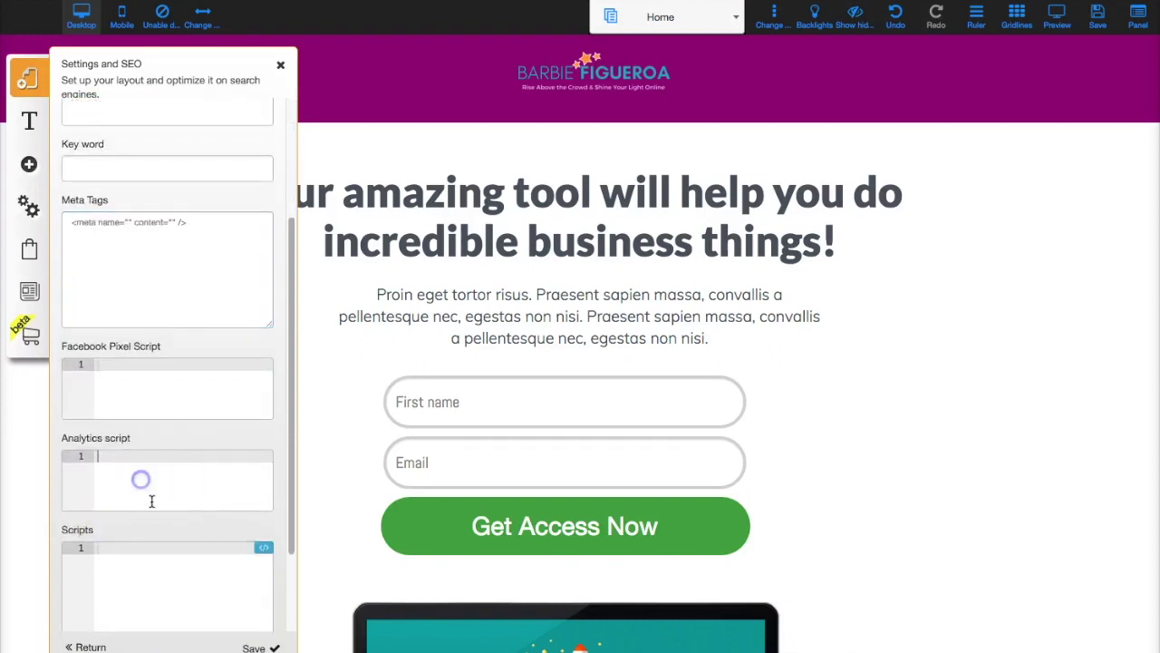
scroll(150, 508, "down", 1)
left_click(139, 538)
scroll(160, 531, "down", 5)
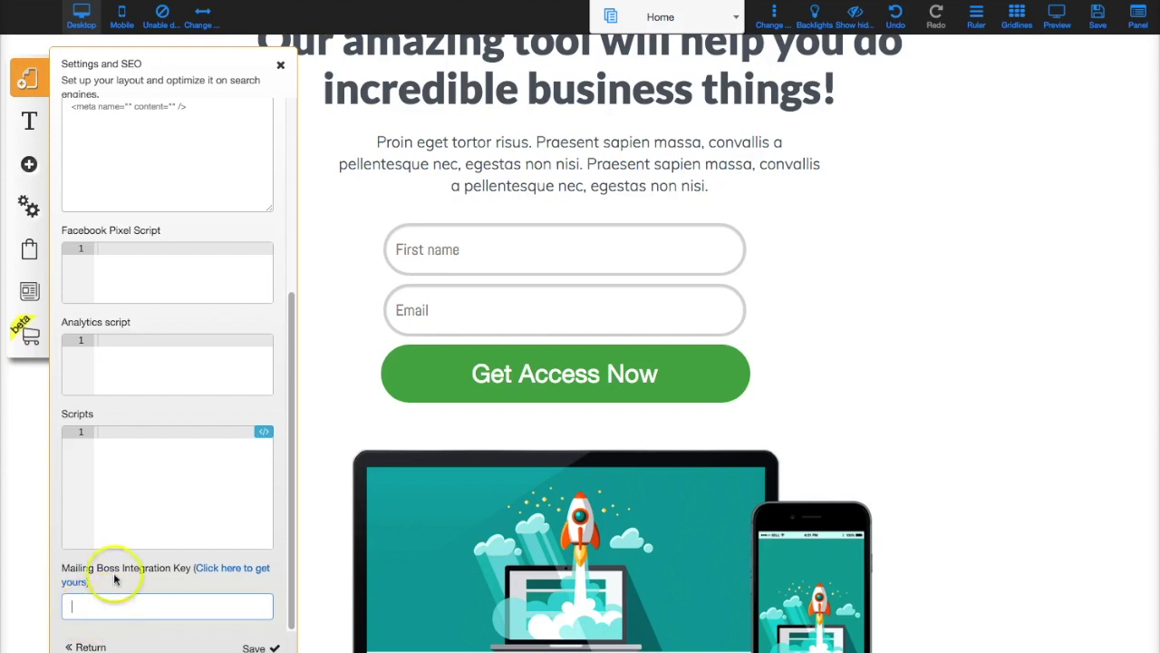
left_click(255, 647)
Rename the Home 2 page as "About Page" and set its address to "About", saving the page settings
mouse_move(206, 253)
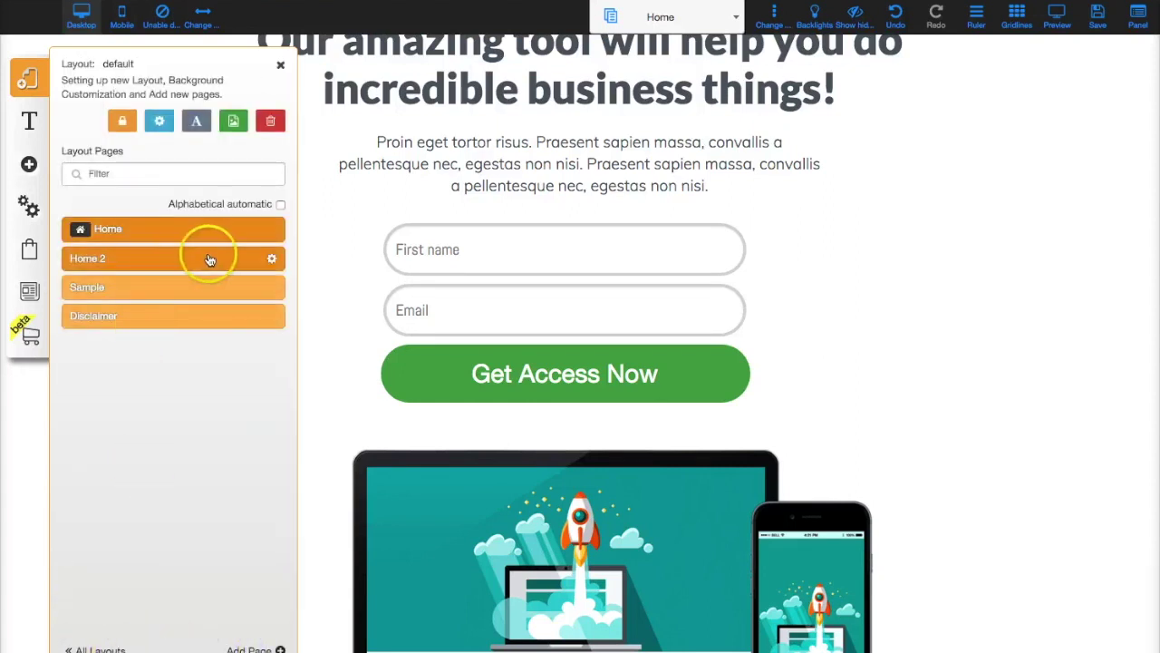
left_click(272, 261)
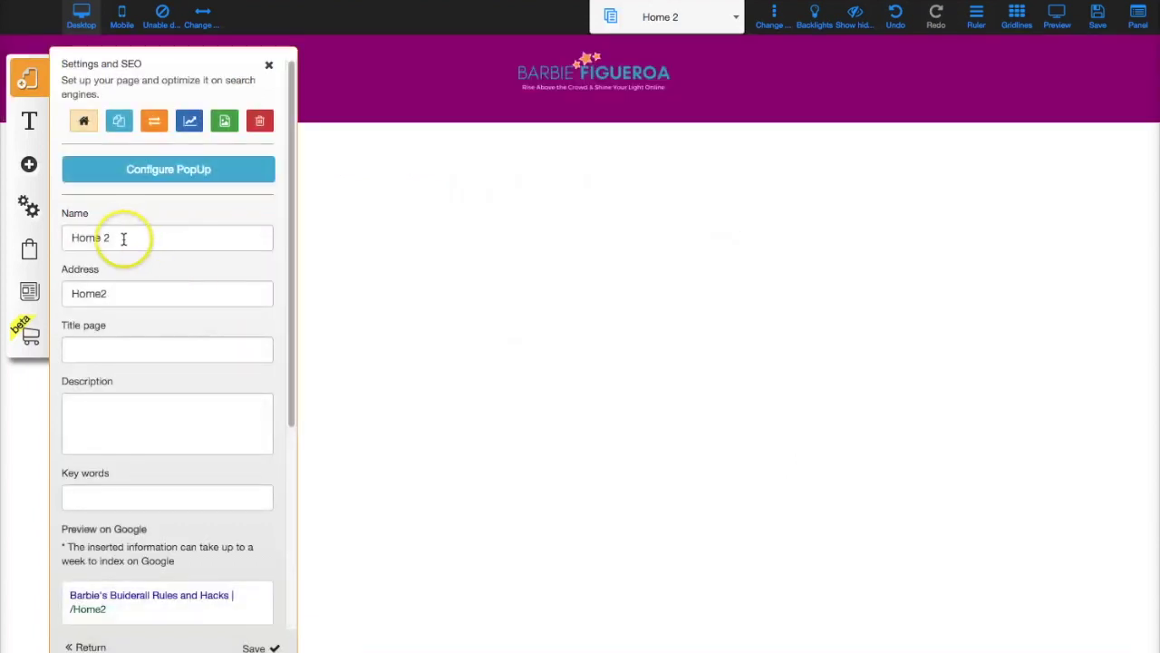
left_click_drag(45, 242, 44, 241)
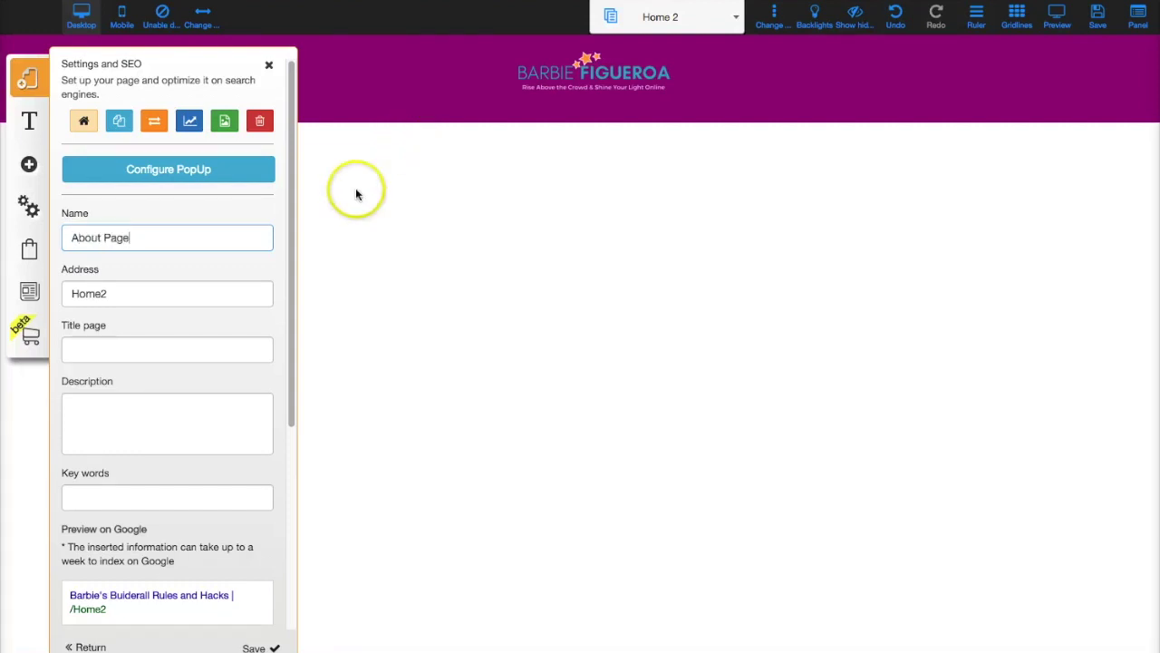
left_click_drag(154, 290, 61, 288)
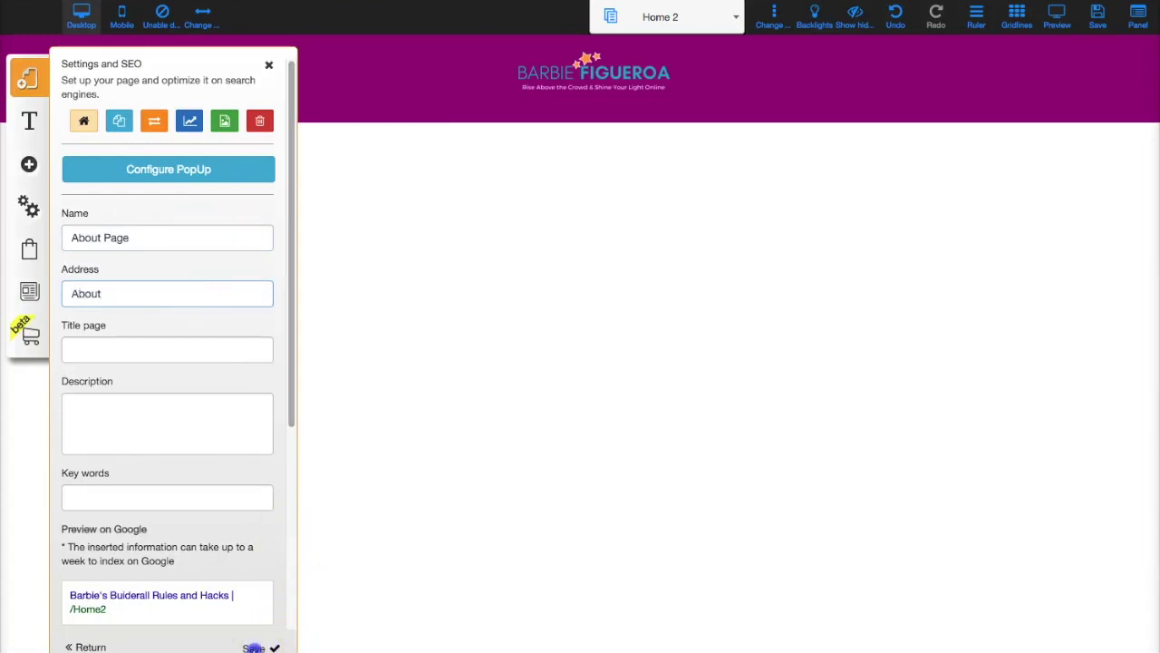
left_click(254, 647)
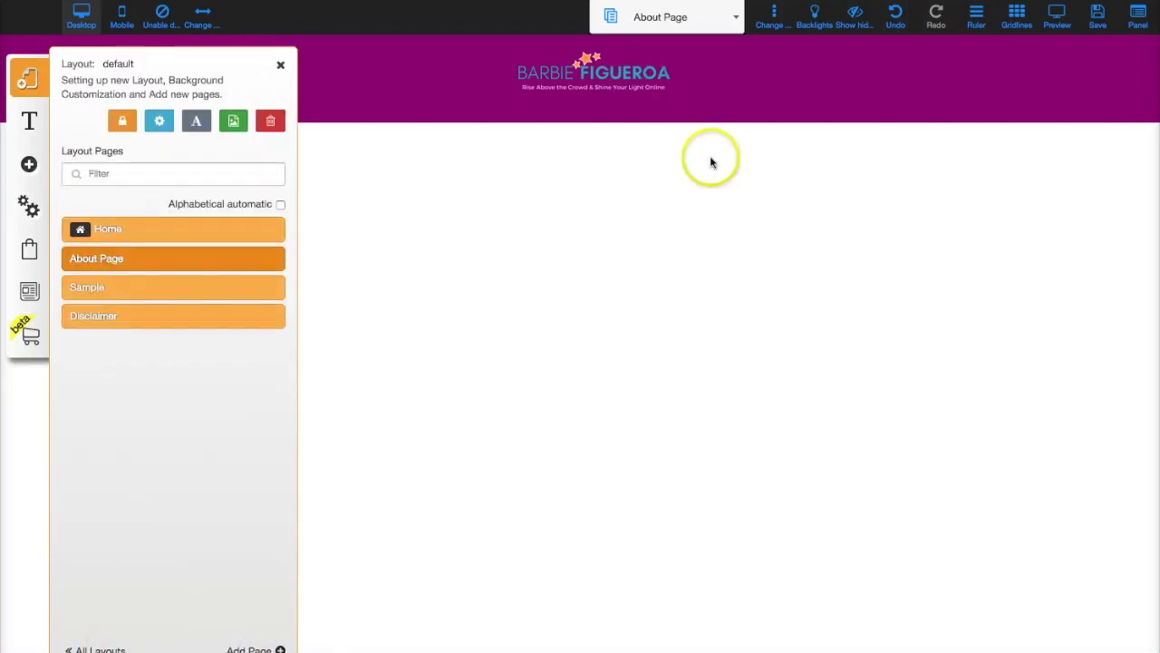
Save all site changes, including the modified Home page, and dismiss the alert
left_click(1095, 16)
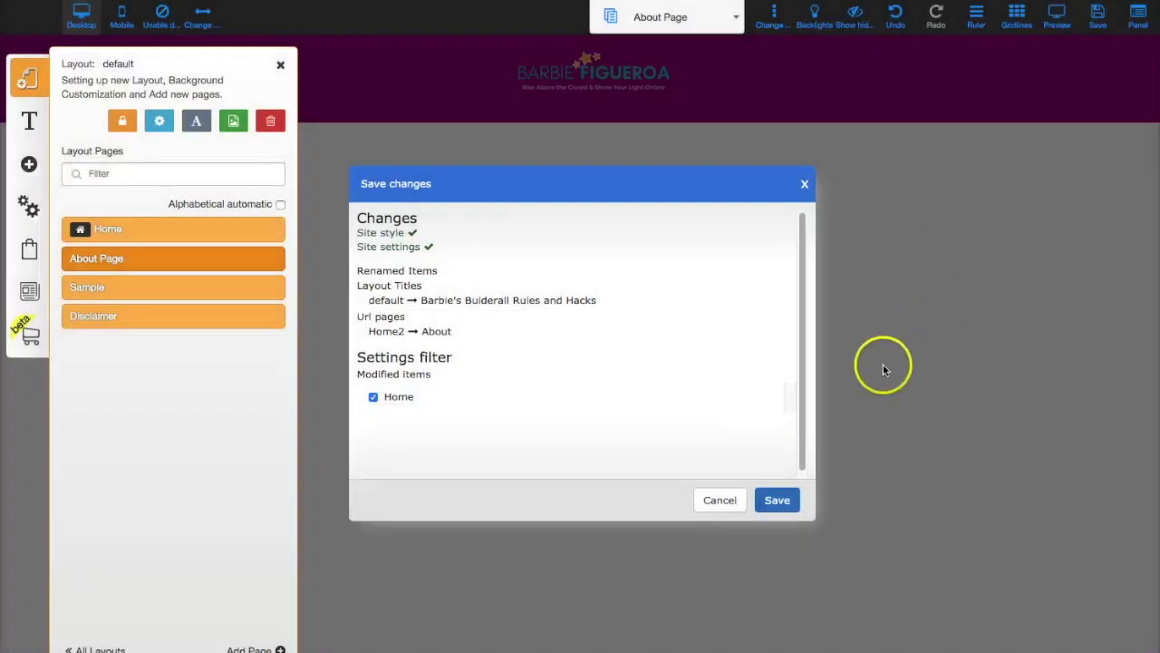
left_click(775, 499)
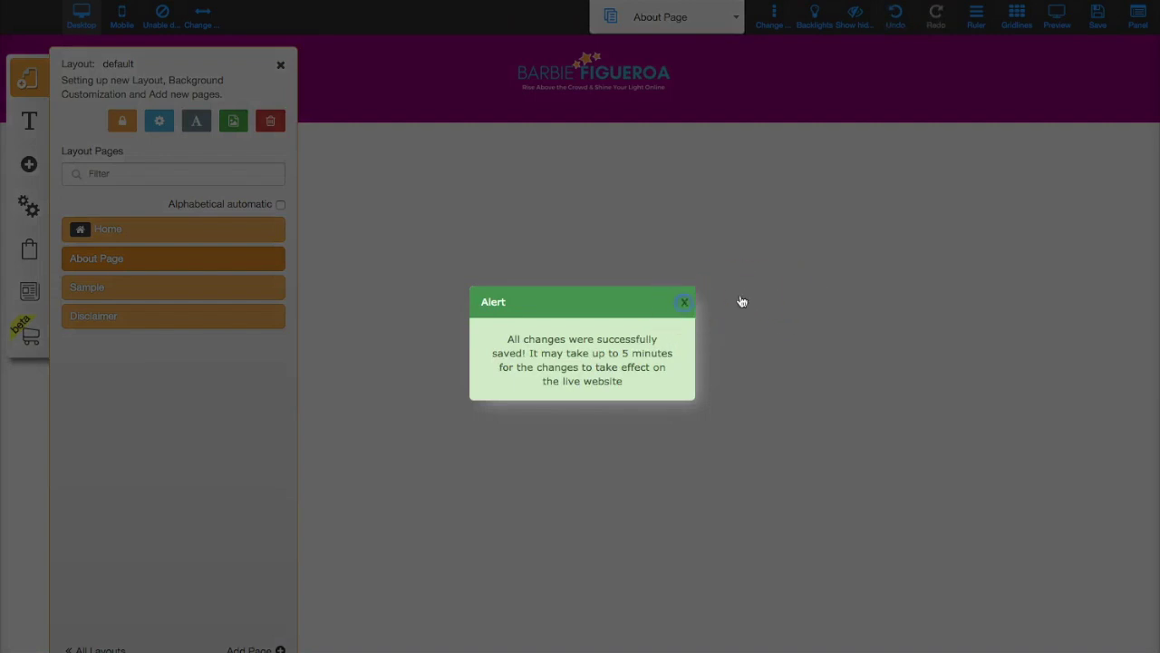
left_click(747, 293)
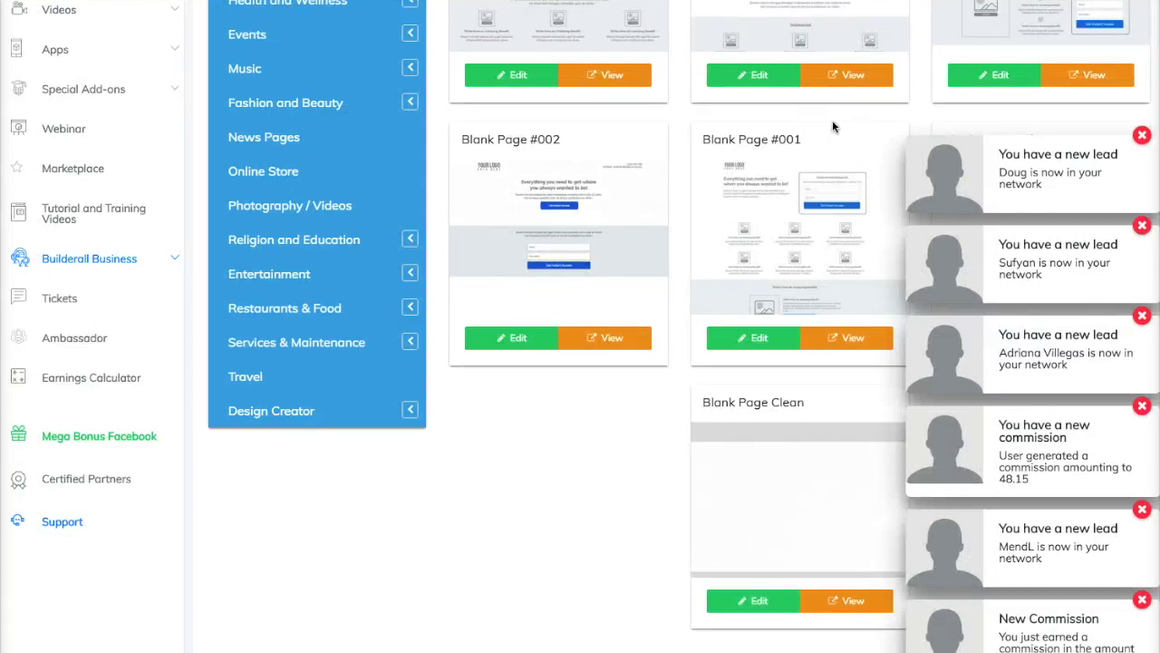
Switch to the Builderall dashboard and dismiss the new lead and commission notifications
left_click(1143, 135)
left_click(1142, 225)
left_click(1142, 316)
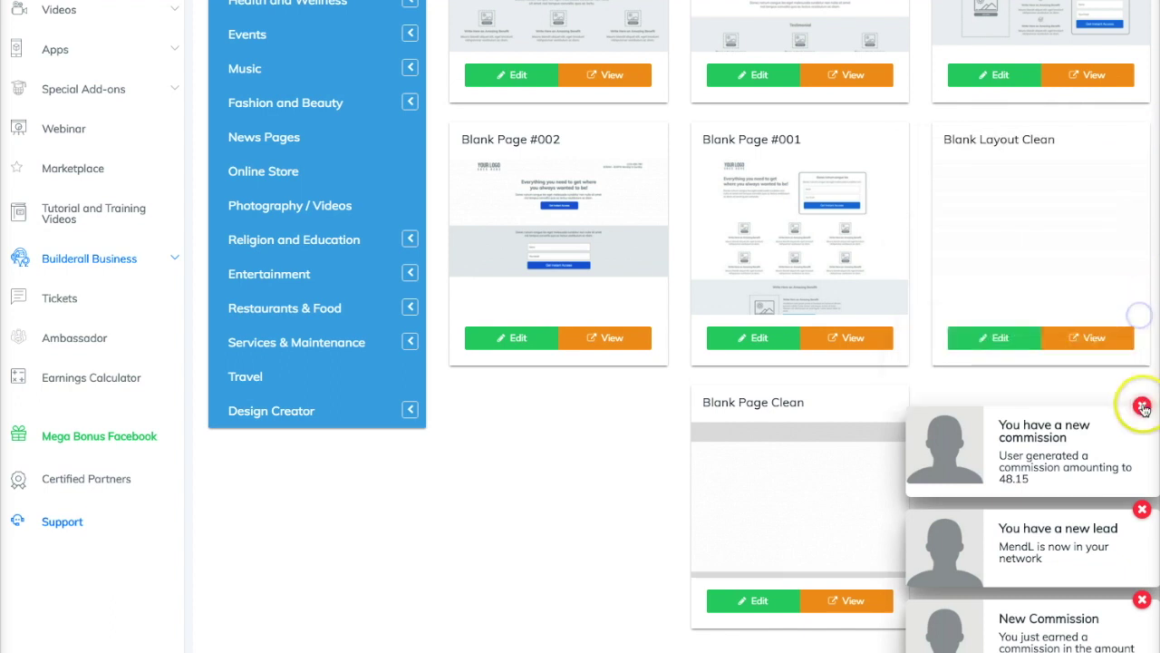
left_click(1144, 408)
left_click(1141, 510)
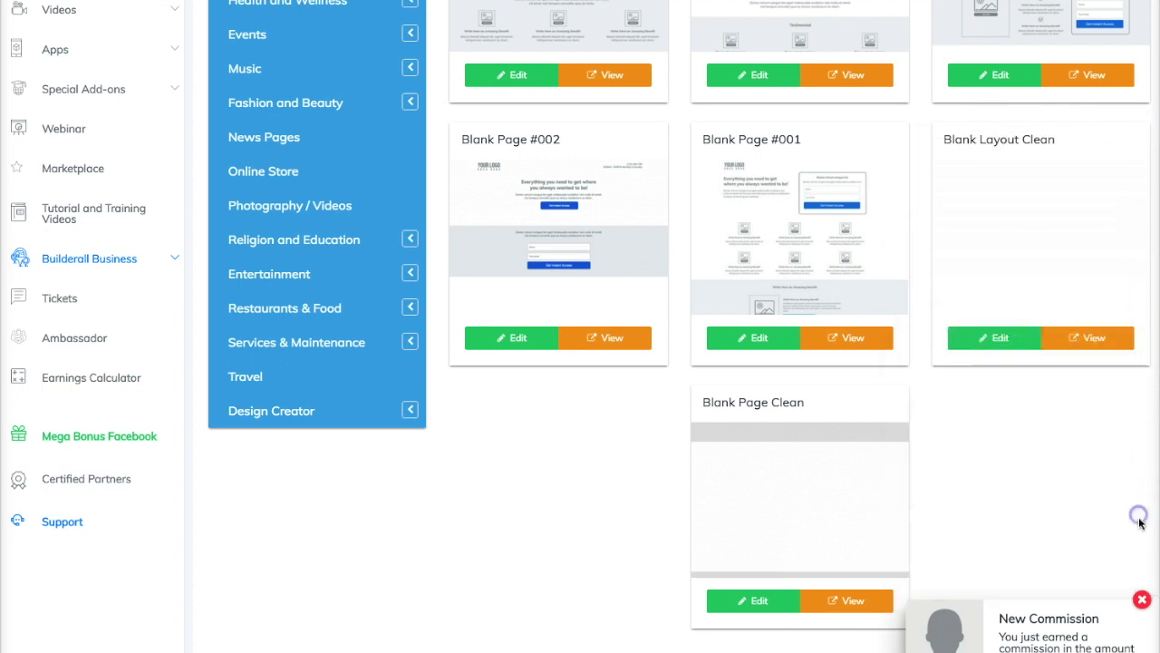
double_click(1139, 599)
Open the list of Pixel Perfect sites and filter it by the owner's first name to locate the basic rules site
scroll(336, 227, "up", 8)
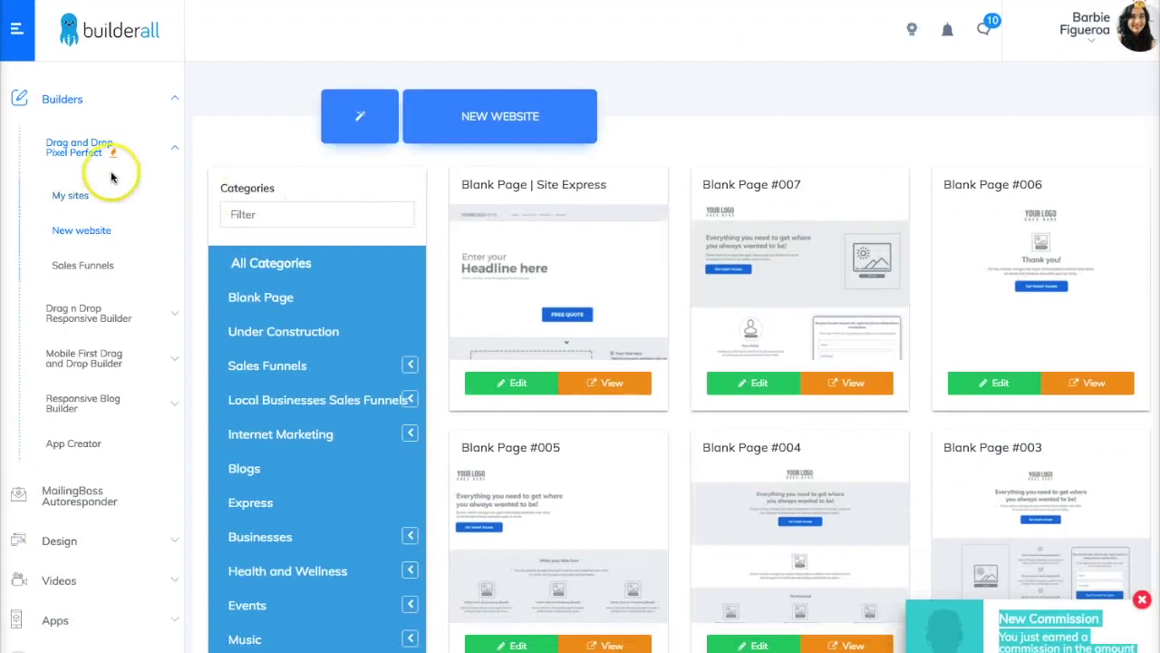
left_click(76, 195)
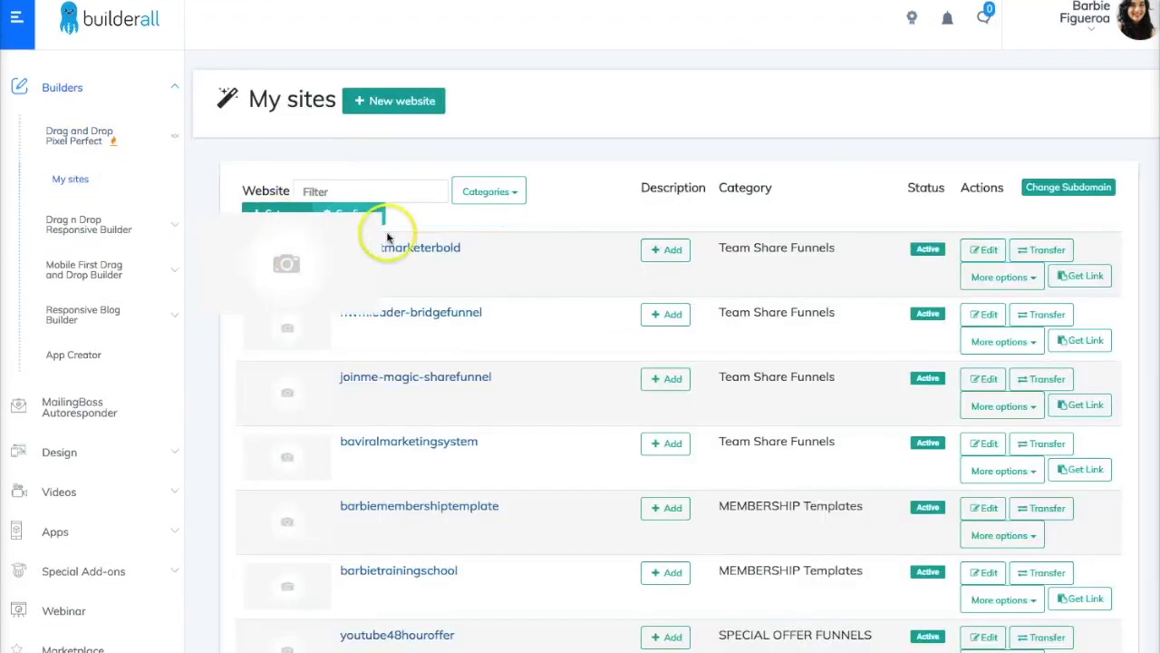
left_click(421, 198)
type("barbie")
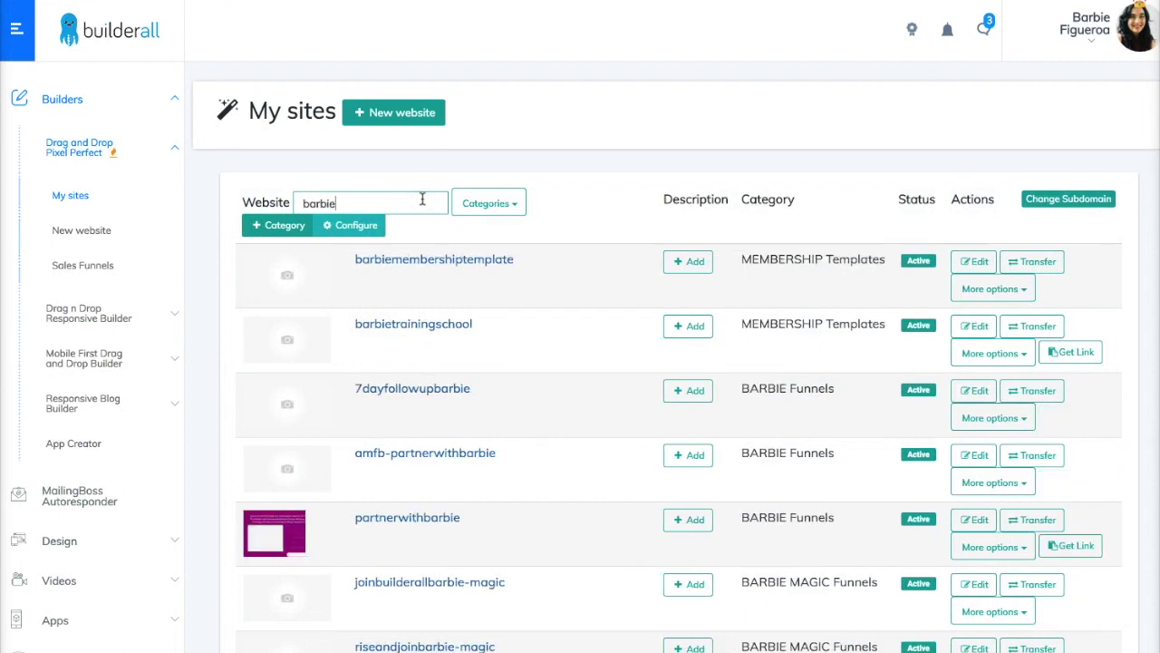
scroll(570, 384, "down", 2)
scroll(570, 384, "down", 3)
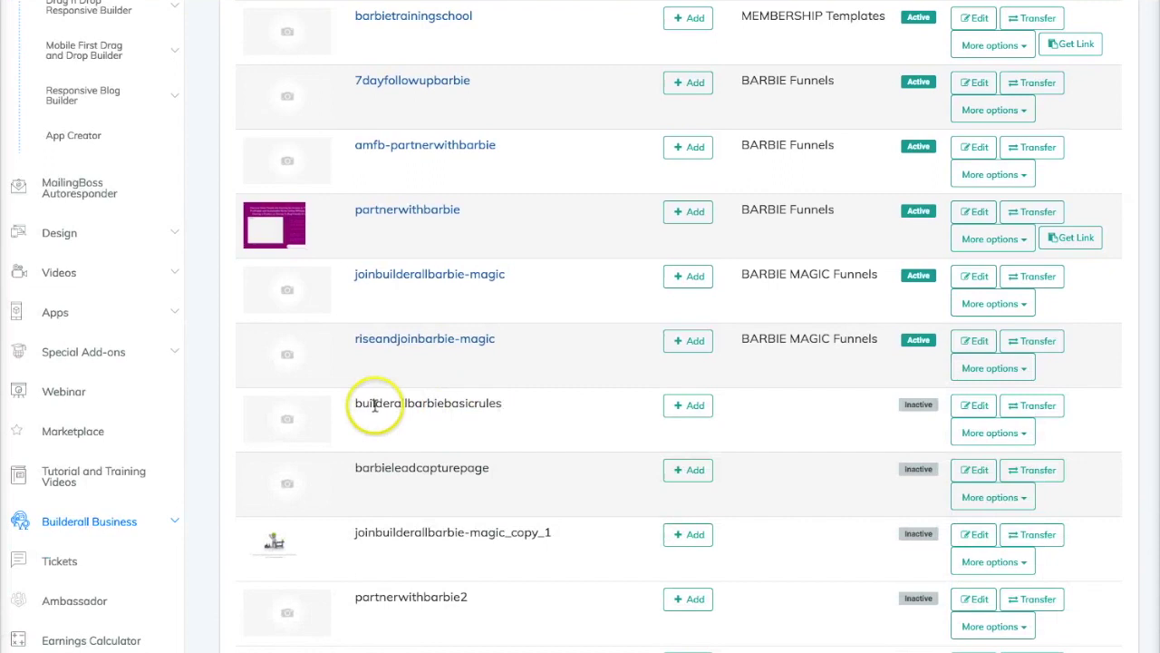
Publish the inactive Builderall basic rules site and accept the confirmation
left_click(992, 434)
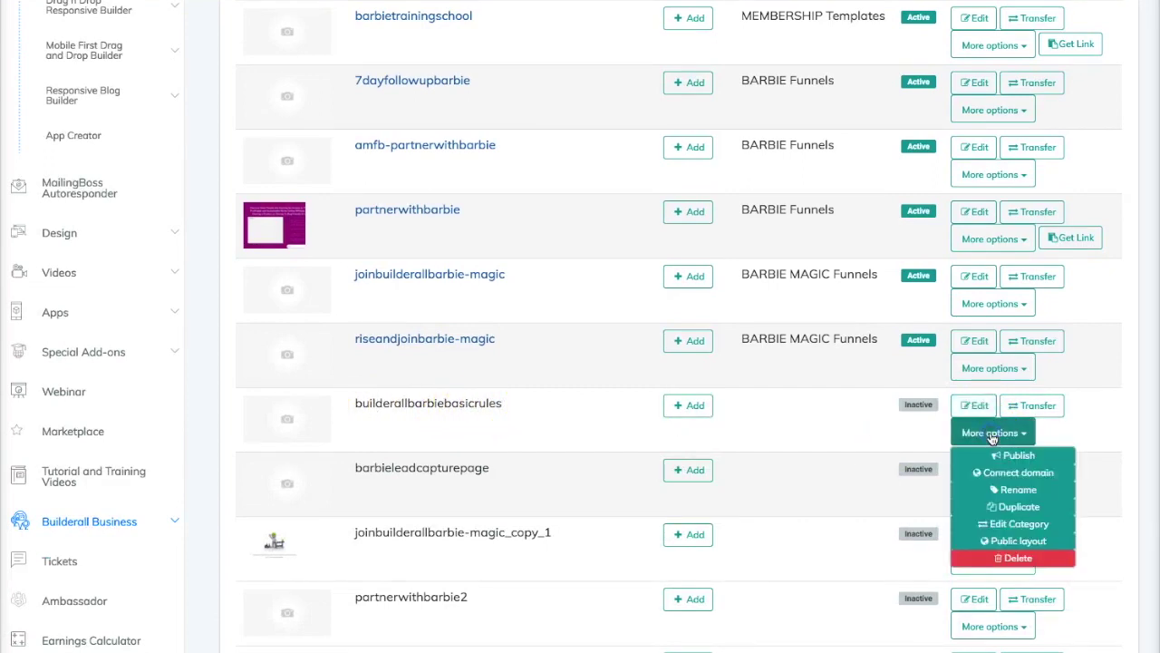
left_click(1019, 456)
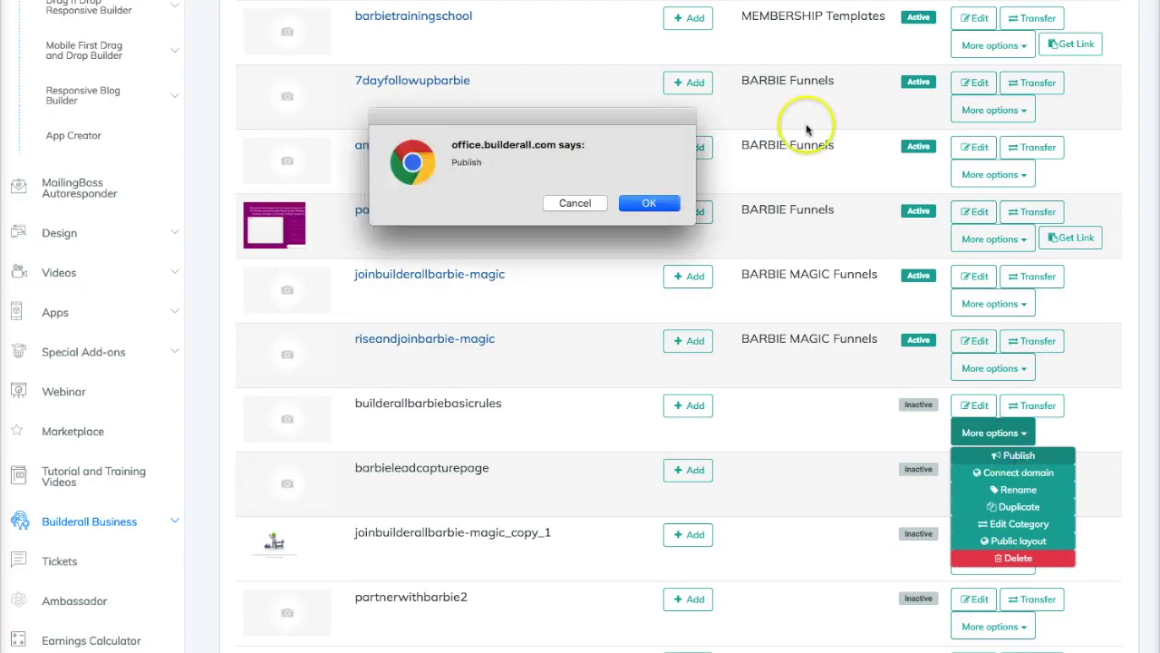
left_click(640, 201)
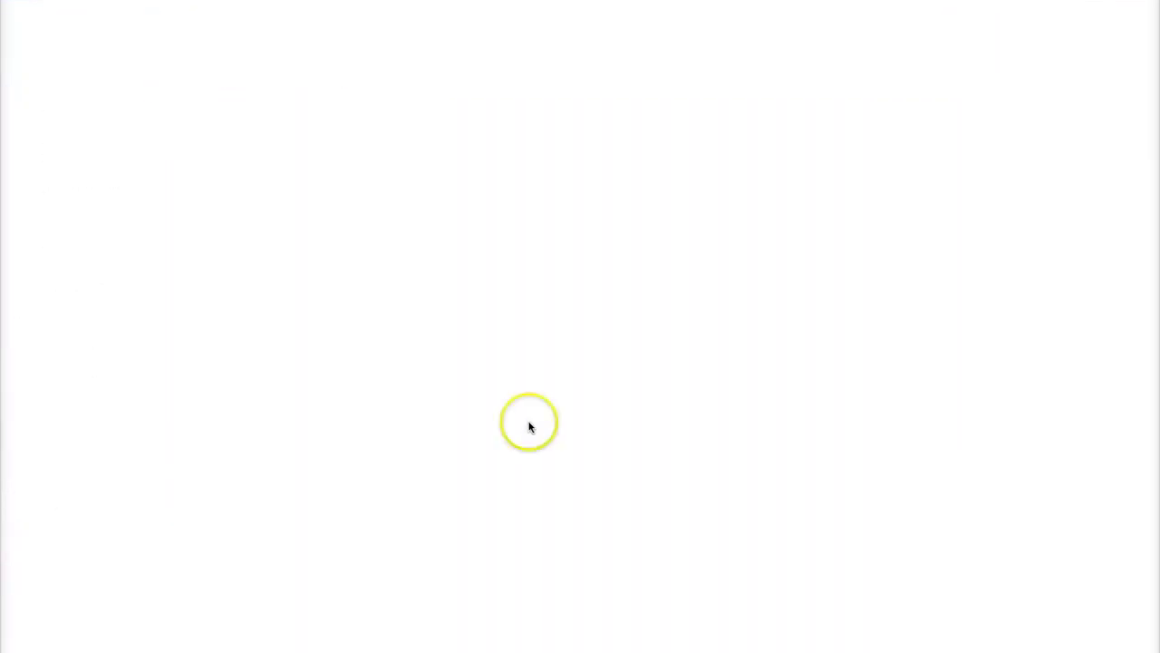
Look through the reloaded site list for the Builderall basic rules site
scroll(565, 422, "down", 4)
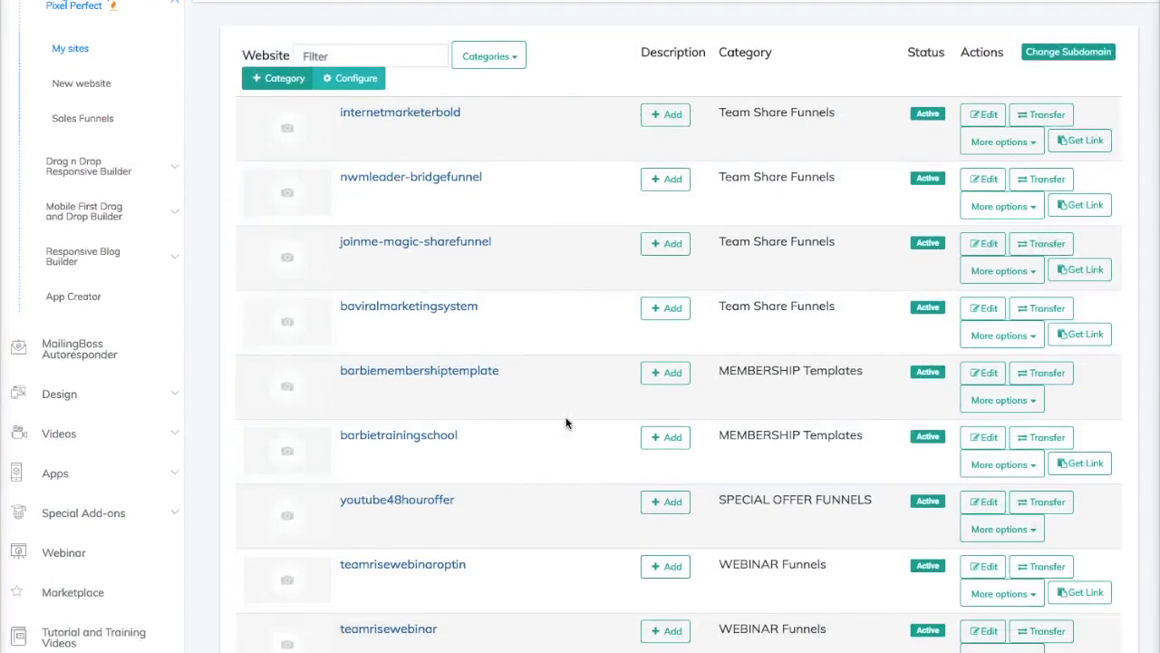
scroll(566, 422, "down", 6)
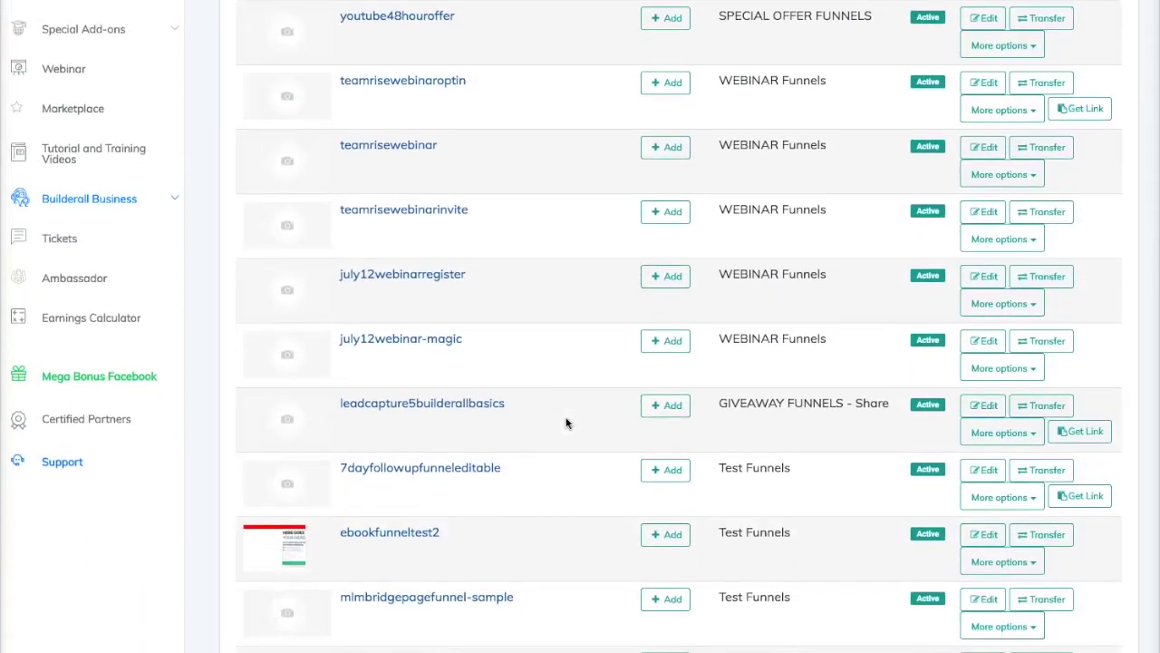
scroll(566, 423, "down", 5)
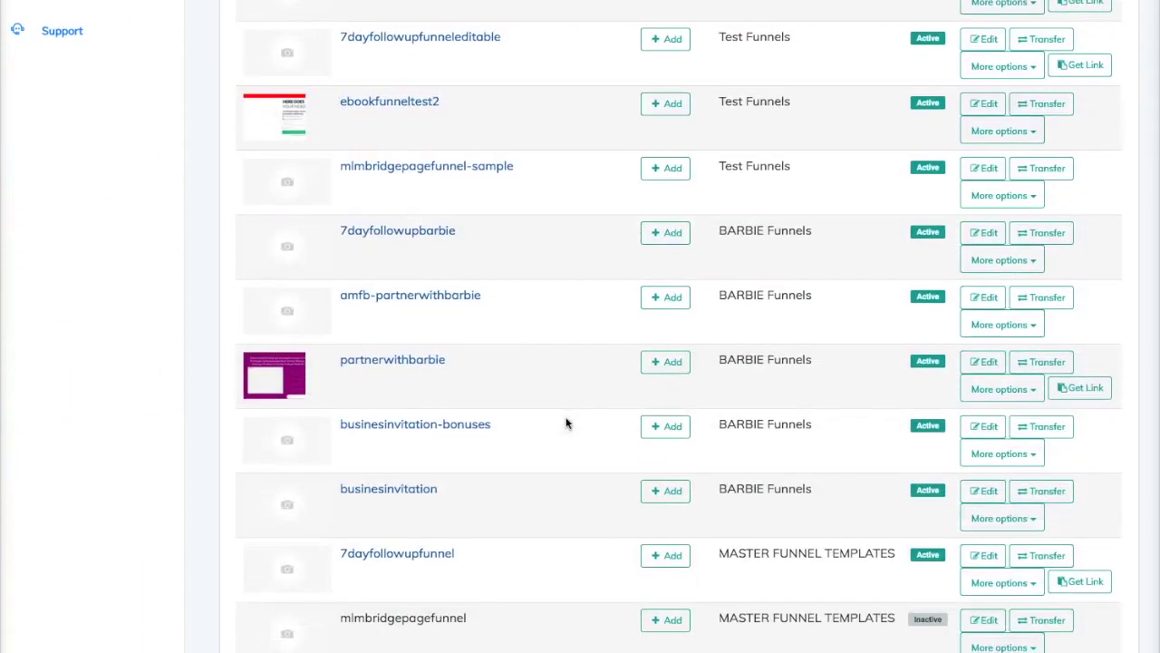
scroll(566, 423, "down", 6)
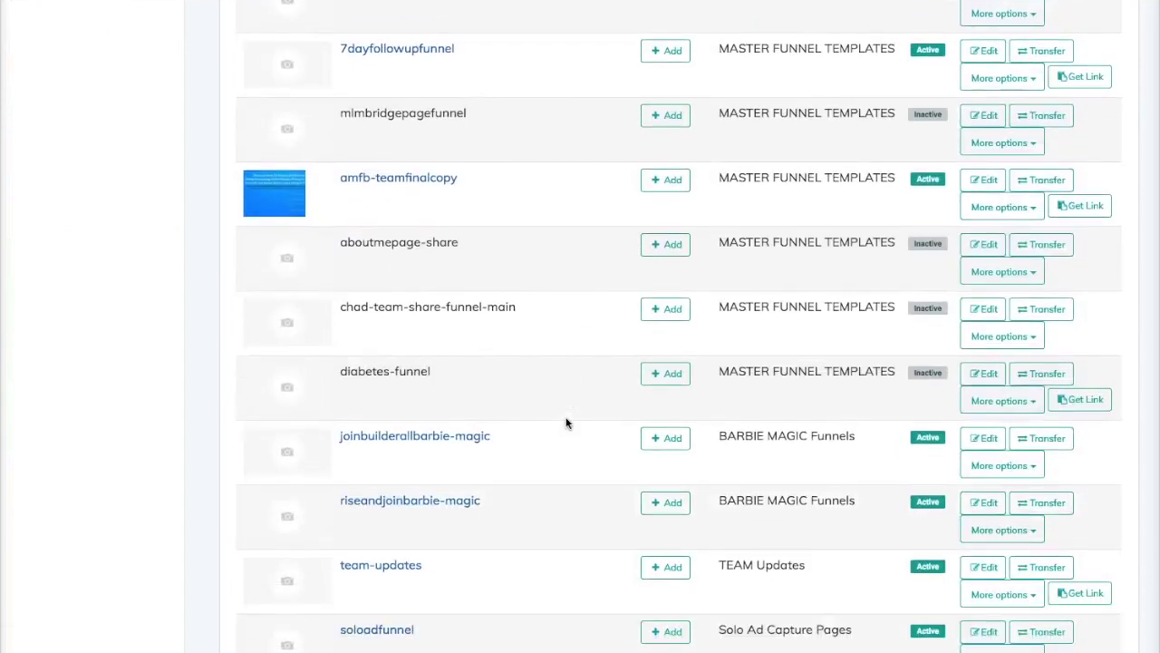